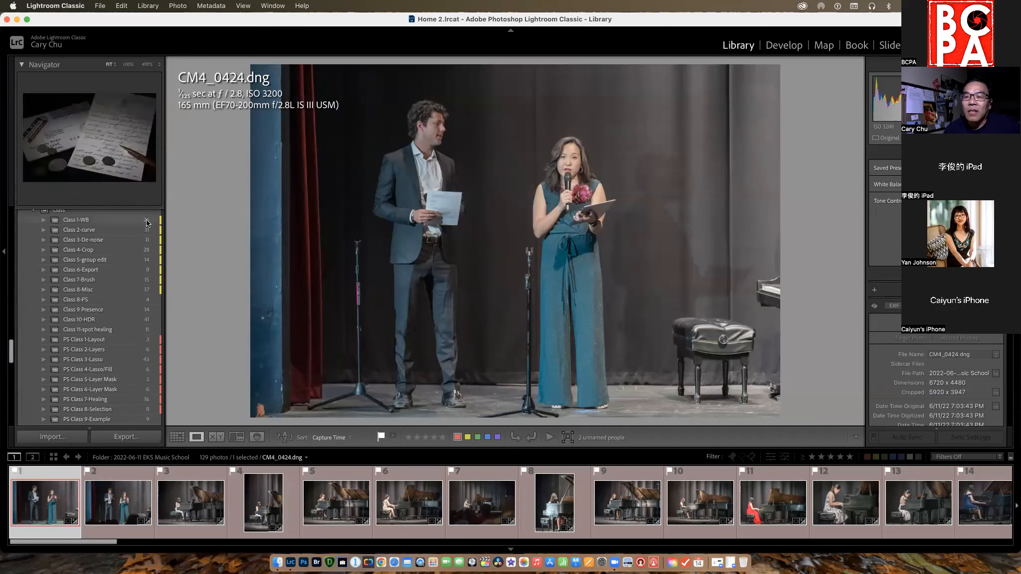
Look through the July 2022 photo folders, including the Toronto, Montreal, Birds and Moon shoots.
{"action": "scroll", "coordinate": [133, 263], "scroll_direction": "up", "scroll_amount": 10}
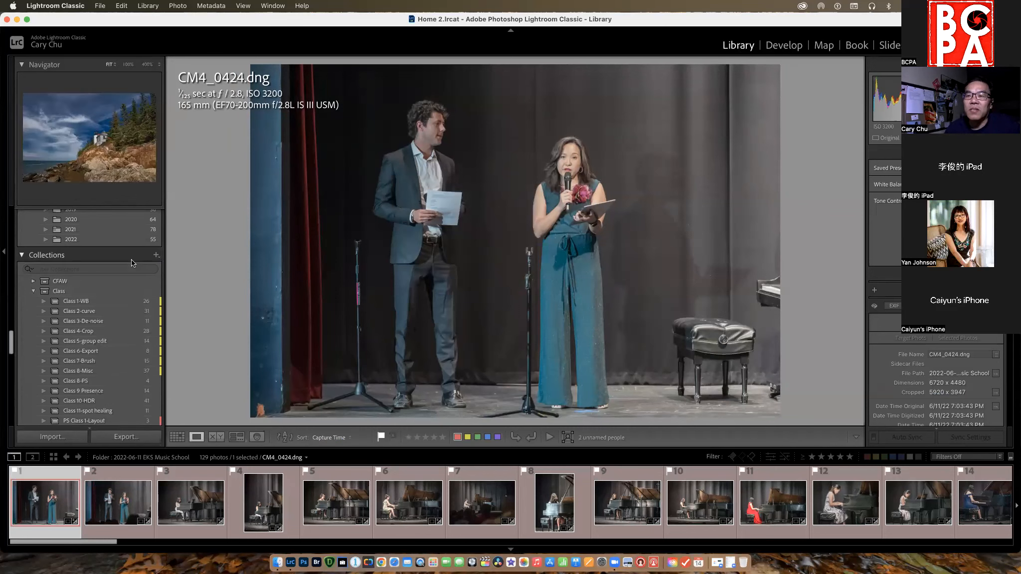
{"action": "scroll", "coordinate": [132, 264], "scroll_direction": "up", "scroll_amount": 1}
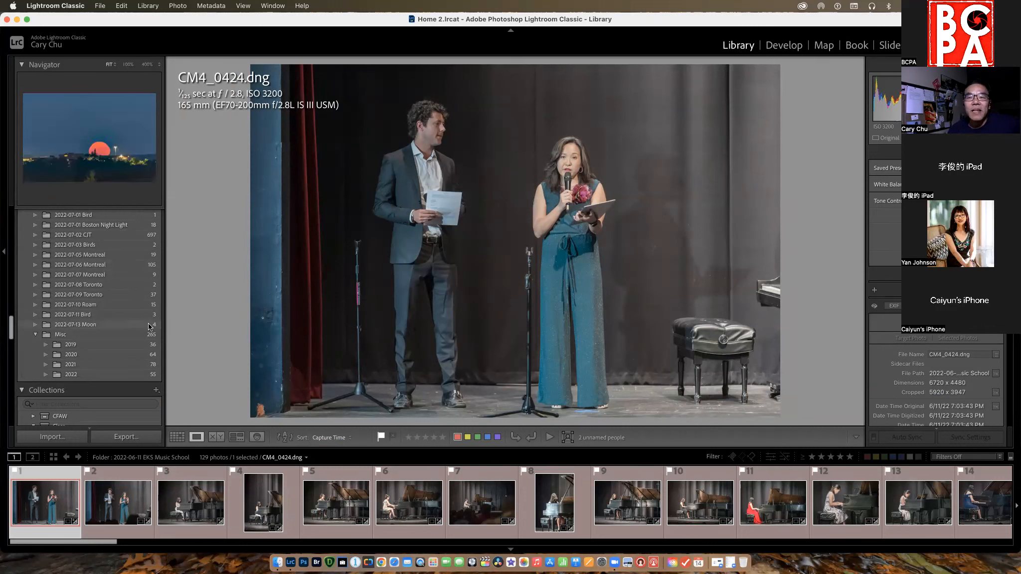
{"action": "left_click", "coordinate": [111, 296]}
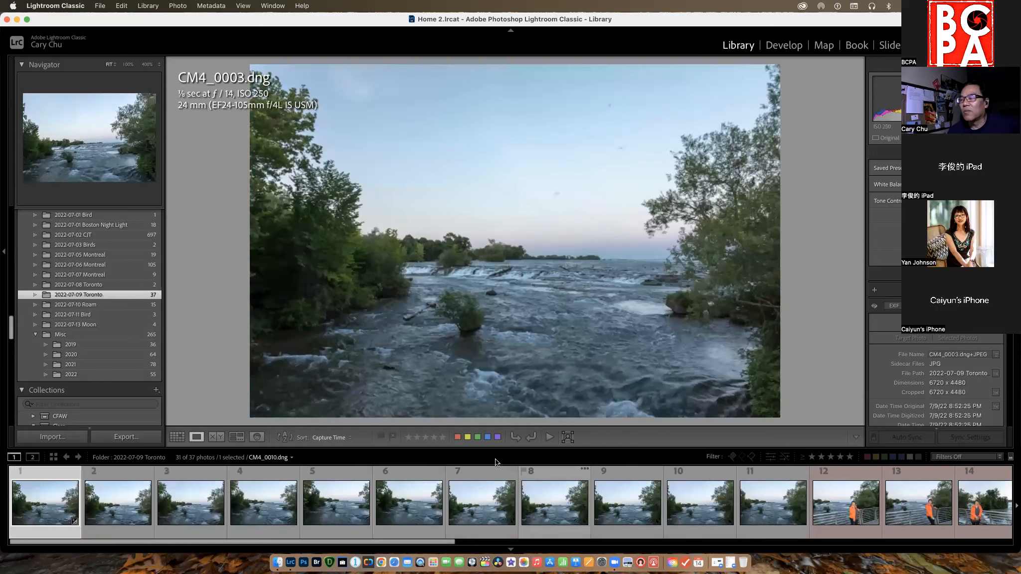
{"action": "left_click", "coordinate": [109, 275]}
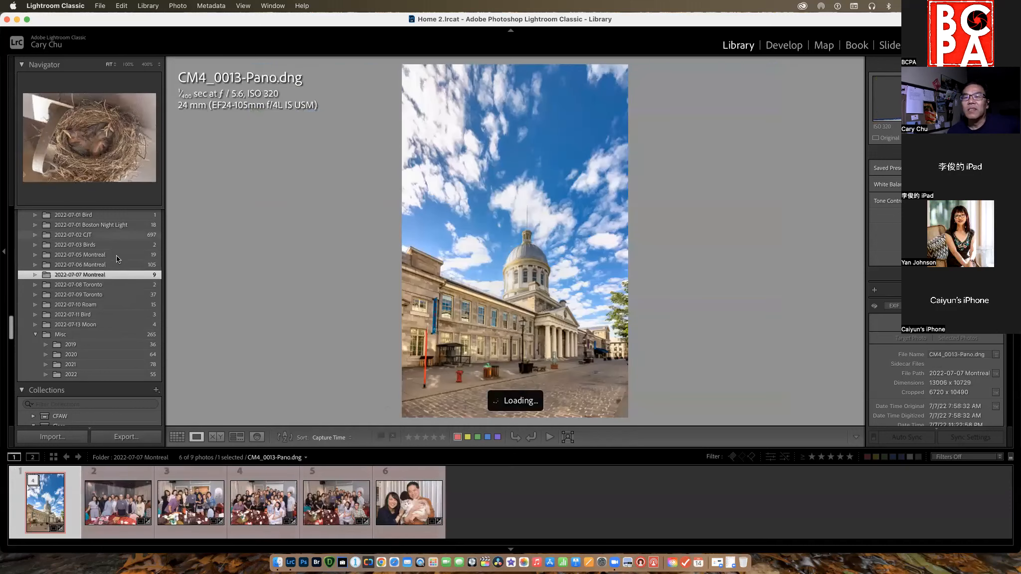
{"action": "left_click", "coordinate": [112, 265]}
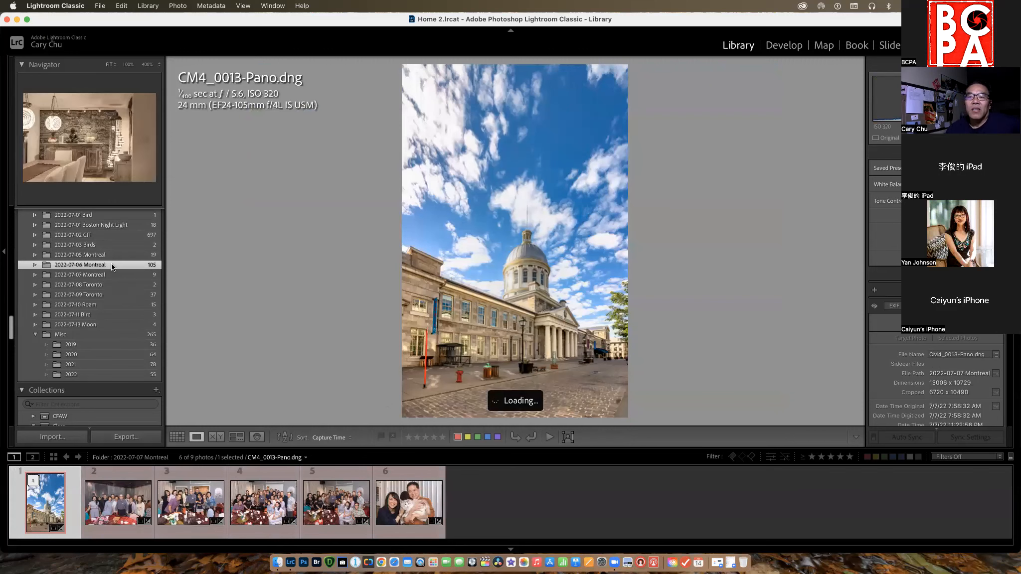
{"action": "scroll", "coordinate": [652, 524], "scroll_direction": "right", "scroll_amount": 4}
{"action": "scroll", "coordinate": [653, 525], "scroll_direction": "right", "scroll_amount": 8}
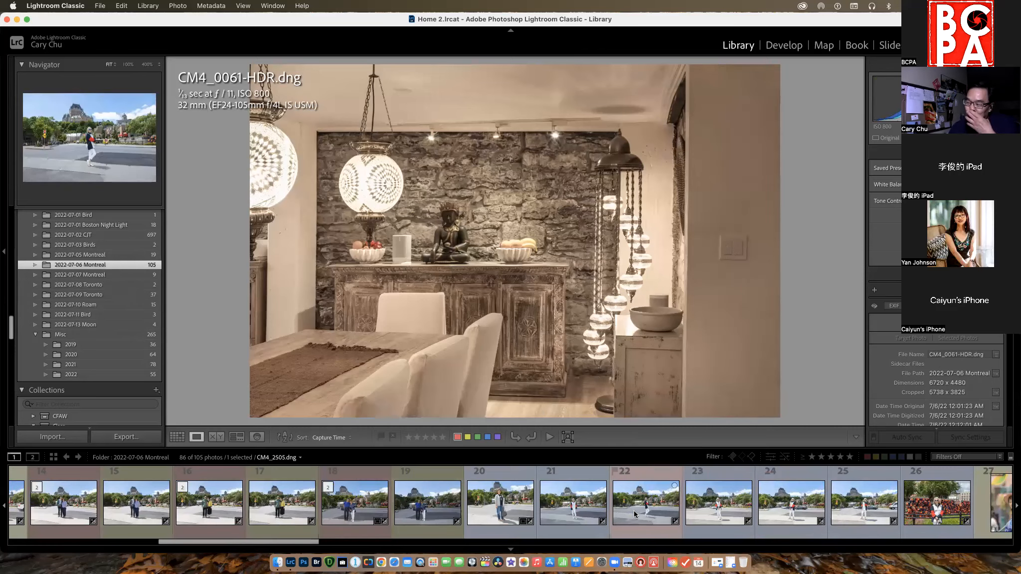
{"action": "scroll", "coordinate": [635, 514], "scroll_direction": "right", "scroll_amount": 7}
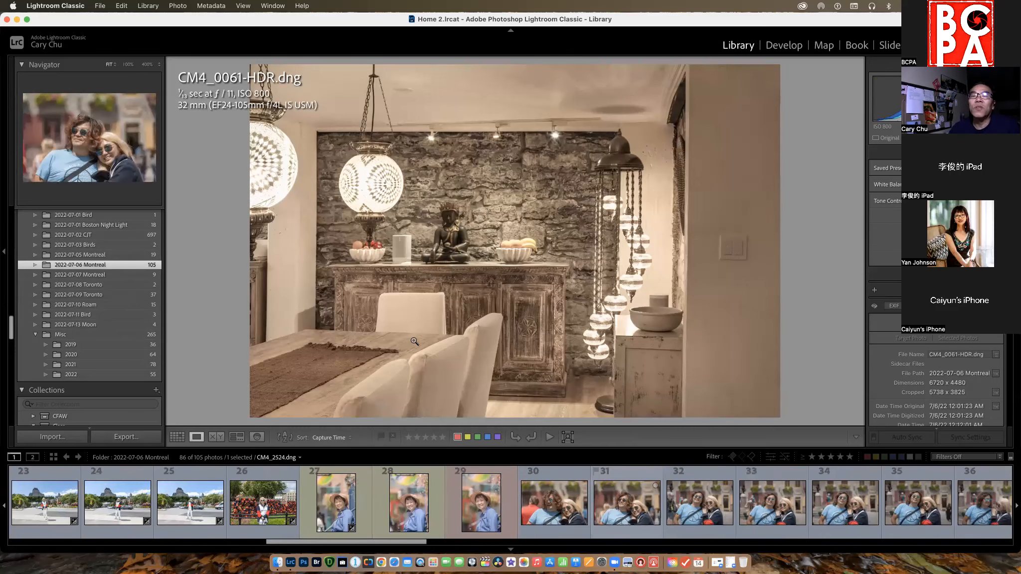
{"action": "left_click", "coordinate": [126, 243]}
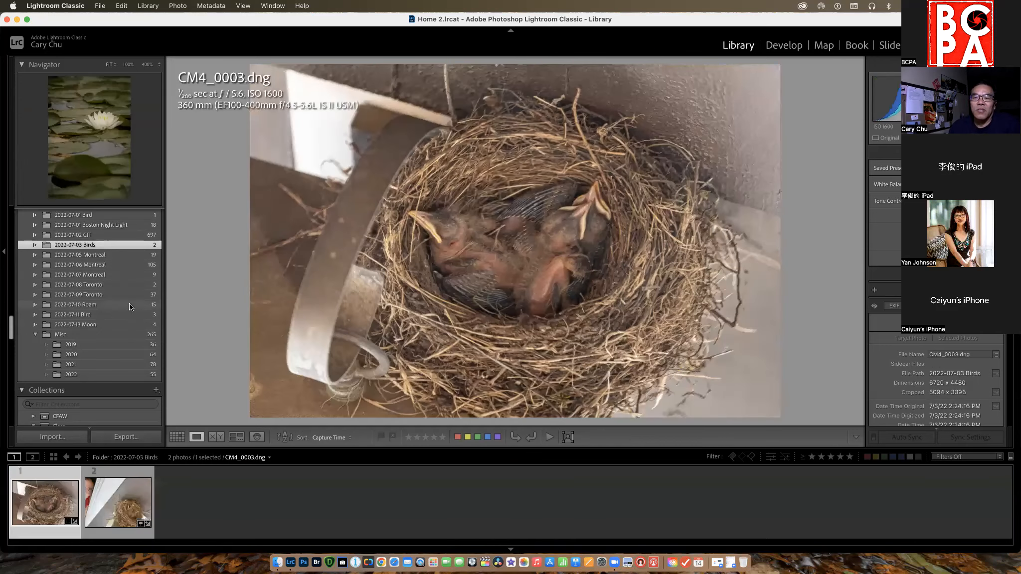
{"action": "left_click", "coordinate": [138, 324]}
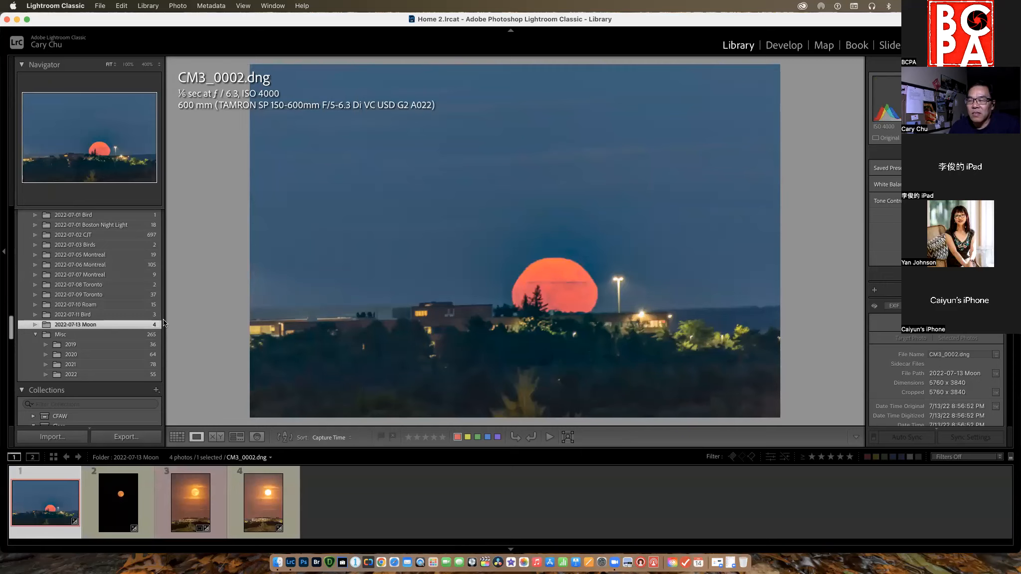
Open the Class 5-group edit collection in the Develop module and display the DeNoiseAI bridge photo.
{"action": "scroll", "coordinate": [163, 323], "scroll_direction": "down", "scroll_amount": 1}
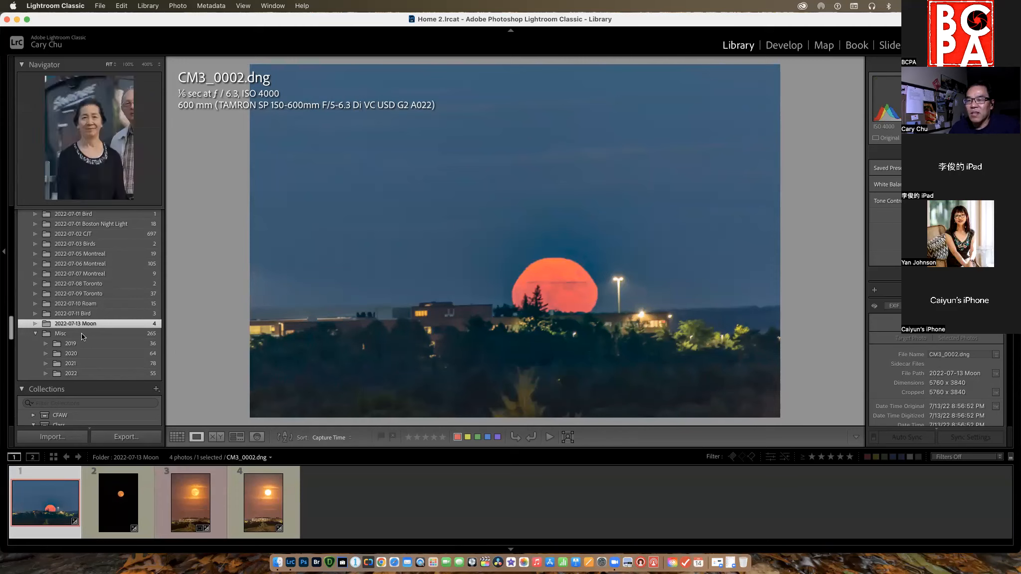
{"action": "scroll", "coordinate": [87, 341], "scroll_direction": "down", "scroll_amount": 3}
{"action": "scroll", "coordinate": [89, 340], "scroll_direction": "down", "scroll_amount": 4}
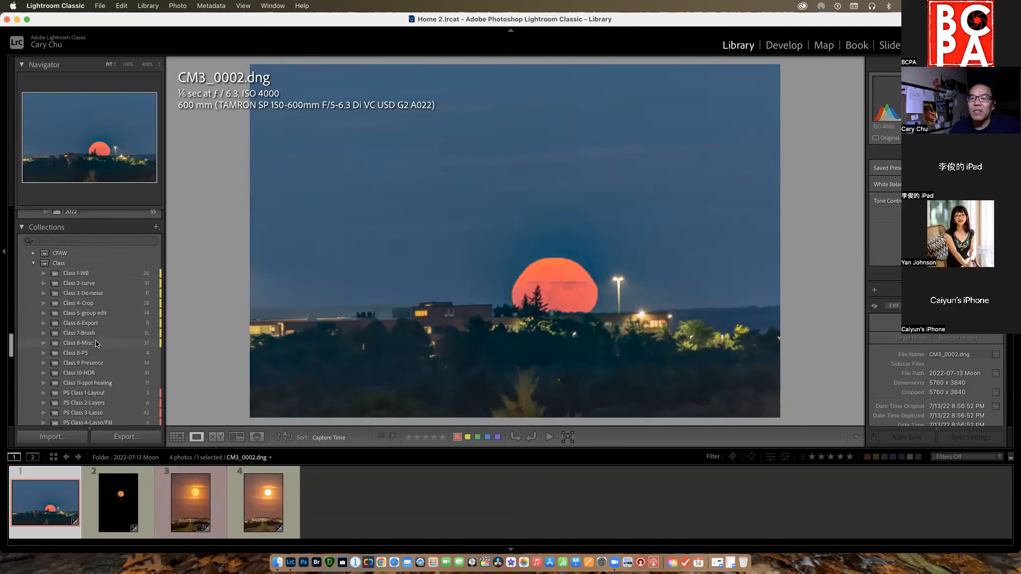
{"action": "left_click", "coordinate": [121, 308]}
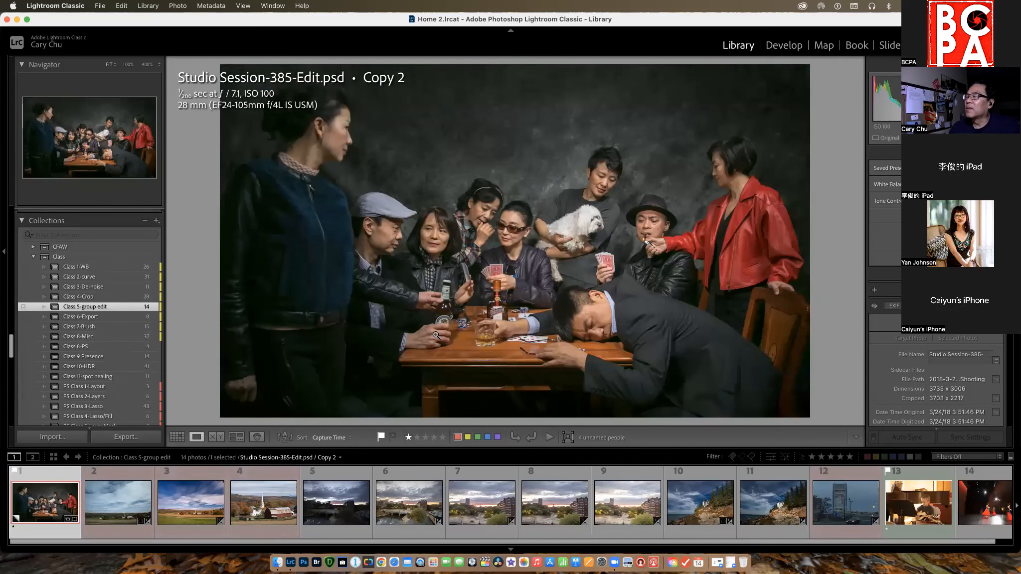
{"action": "left_click", "coordinate": [793, 46]}
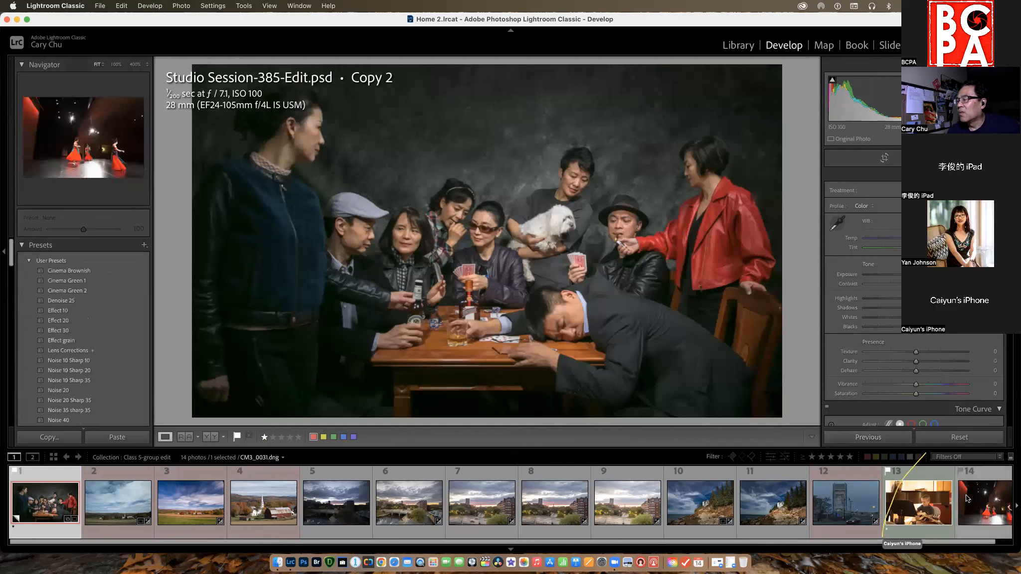
{"action": "left_click", "coordinate": [848, 511]}
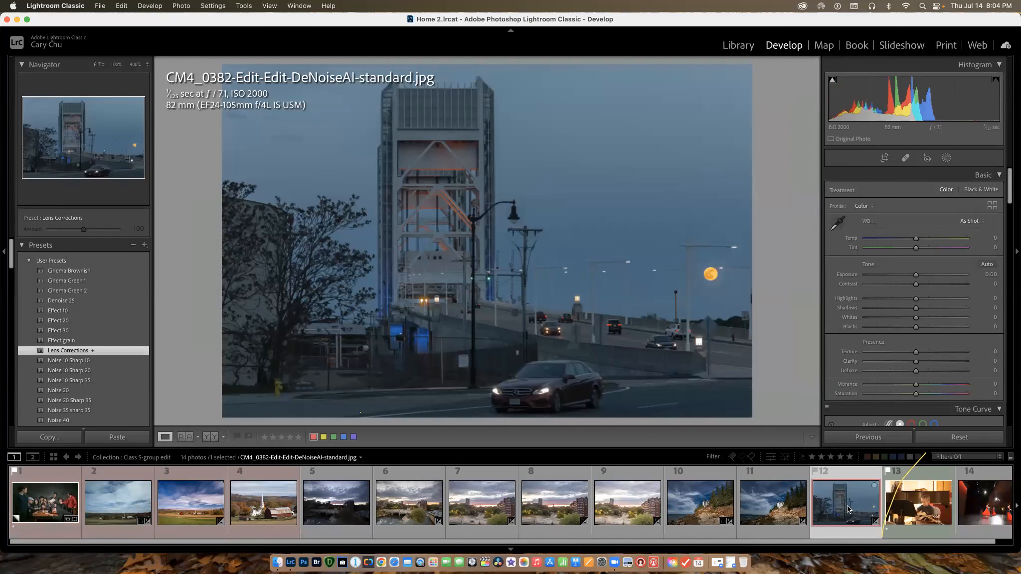
Reset IMG_0153.CR2, apply Auto tone, and set Exposure +1.45, Highlights -83, Whites +40, Blacks -27, Texture +12, Dehaze +23 and Temp 5,712.
{"action": "left_click", "coordinate": [419, 514]}
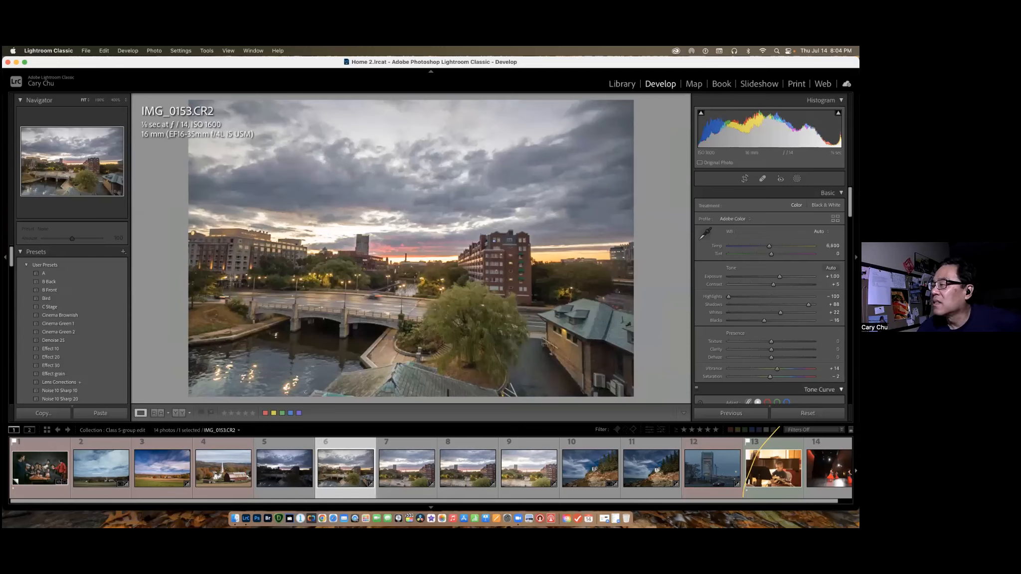
{"action": "left_click", "coordinate": [808, 413]}
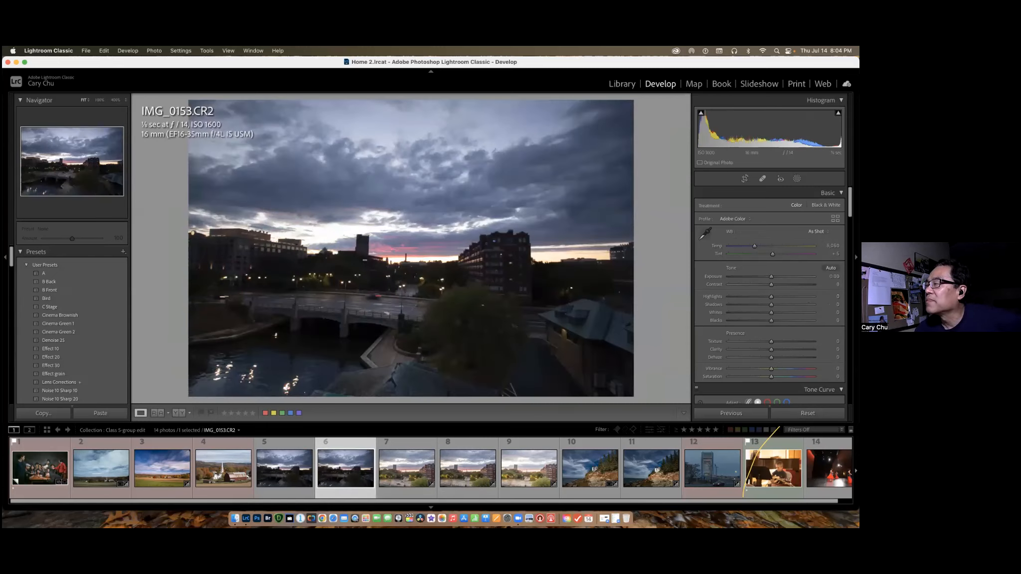
{"action": "left_click", "coordinate": [831, 268]}
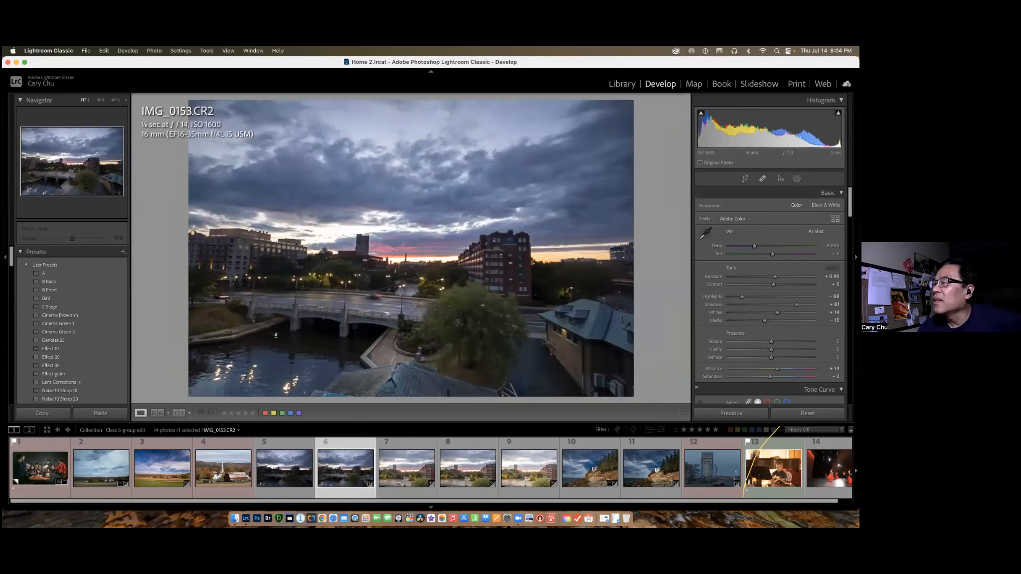
{"action": "left_click_drag", "start_coordinate": [775, 277], "coordinate": [781, 357]}
{"action": "left_click_drag", "start_coordinate": [759, 247], "coordinate": [760, 246]}
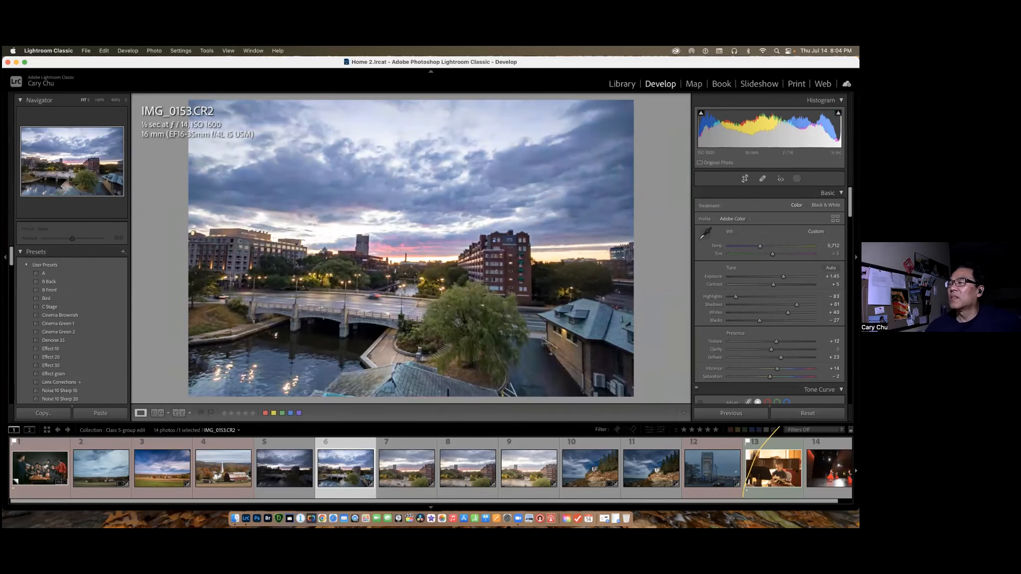
Straighten IMG_0153.CR2 to an angle of about -1.03 and apply the crop.
{"action": "left_click", "coordinate": [744, 178]}
{"action": "left_click_drag", "start_coordinate": [647, 106], "coordinate": [645, 101]}
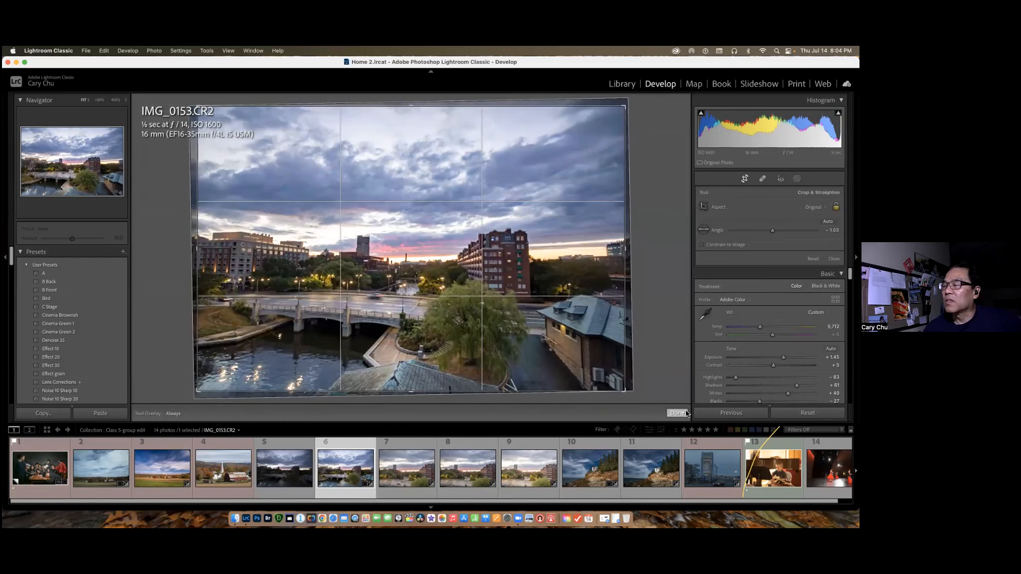
{"action": "left_click", "coordinate": [678, 412]}
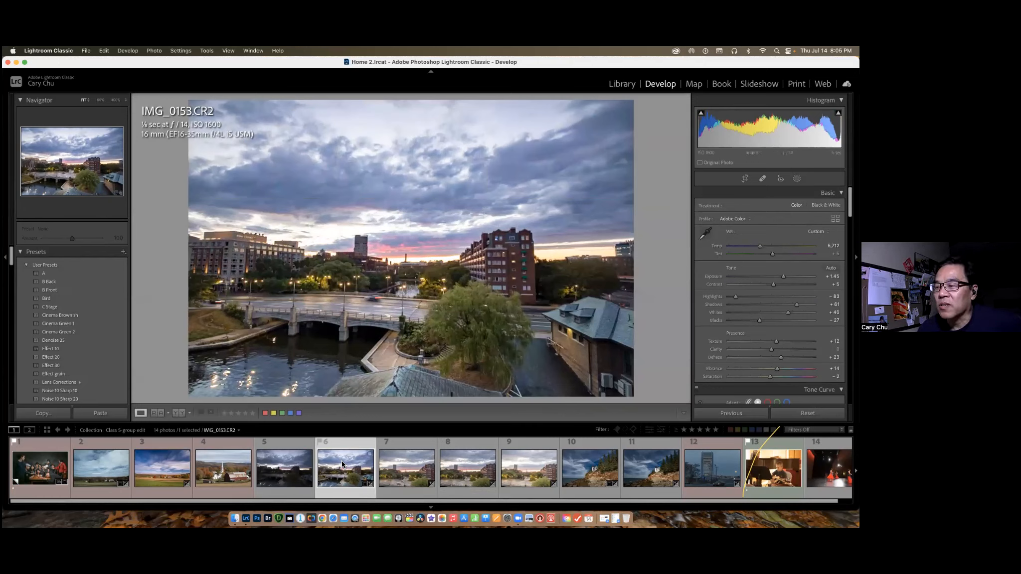
Select the three photos from IMG_0154.CR2 through photo 9 in the collection and reset their develop settings together.
{"action": "left_click", "coordinate": [407, 470]}
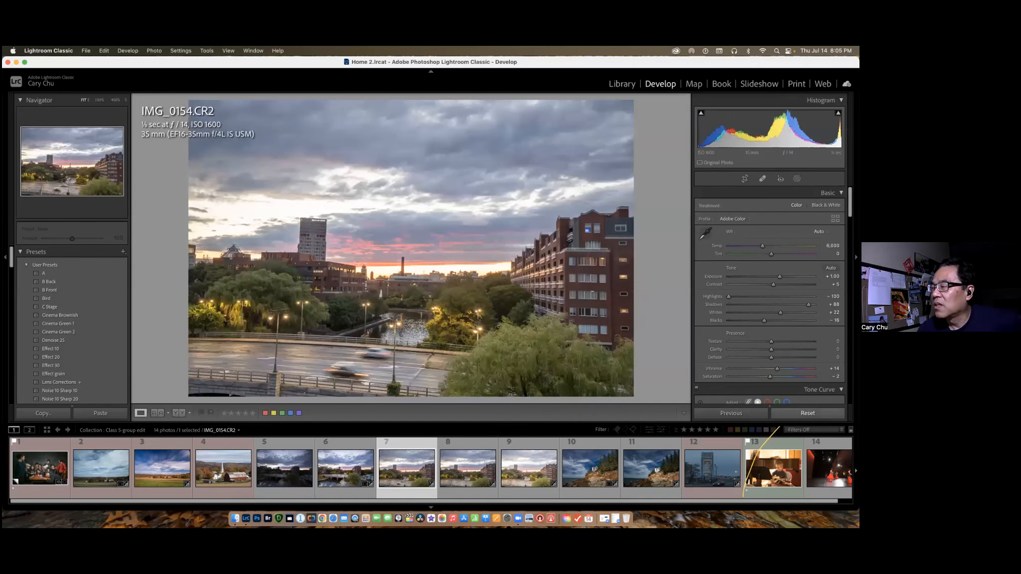
{"action": "left_click", "coordinate": [359, 470]}
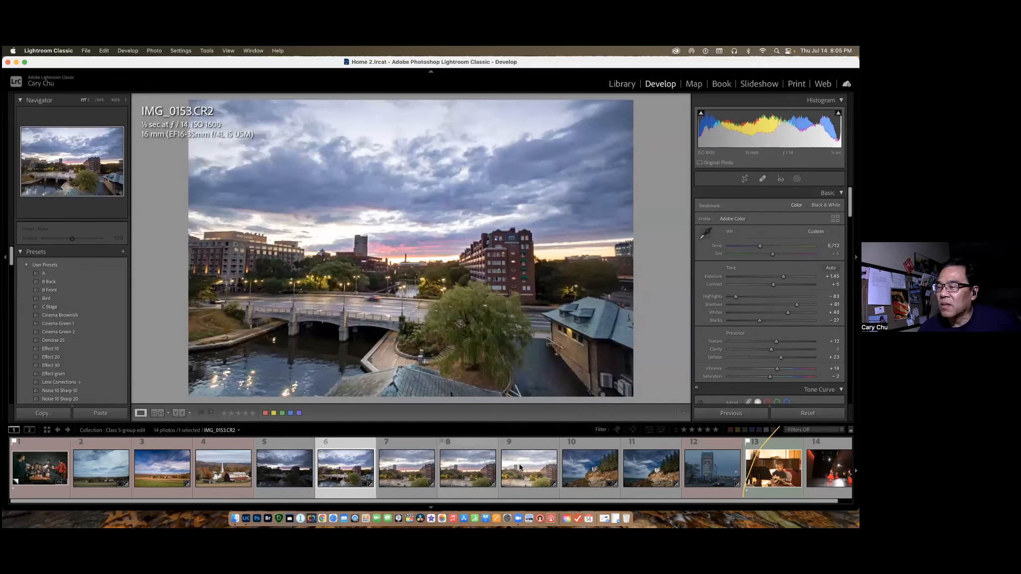
{"action": "key", "text": "Right"}
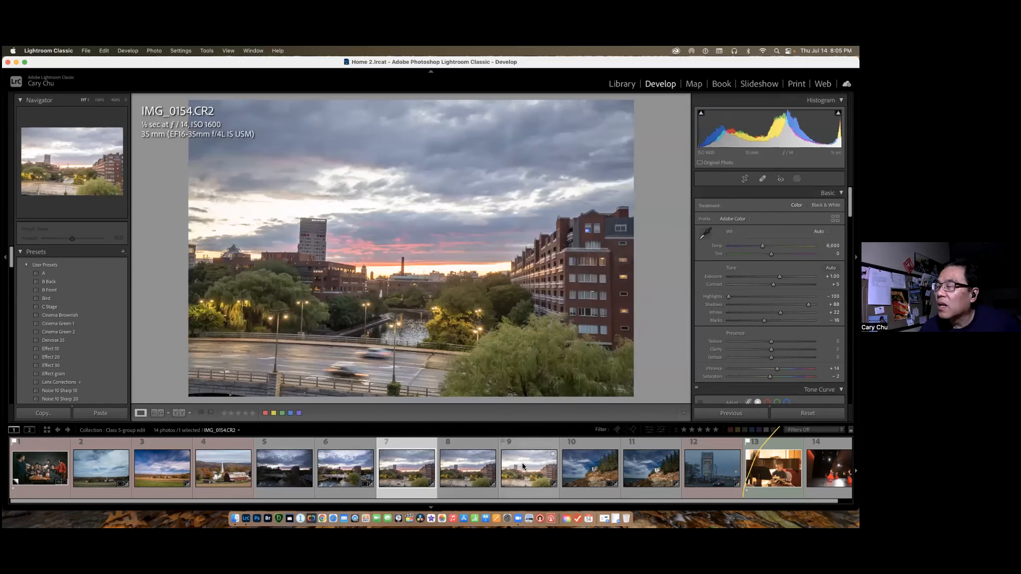
{"action": "left_click", "coordinate": [528, 470], "text": "shift"}
{"action": "left_click", "coordinate": [808, 413]}
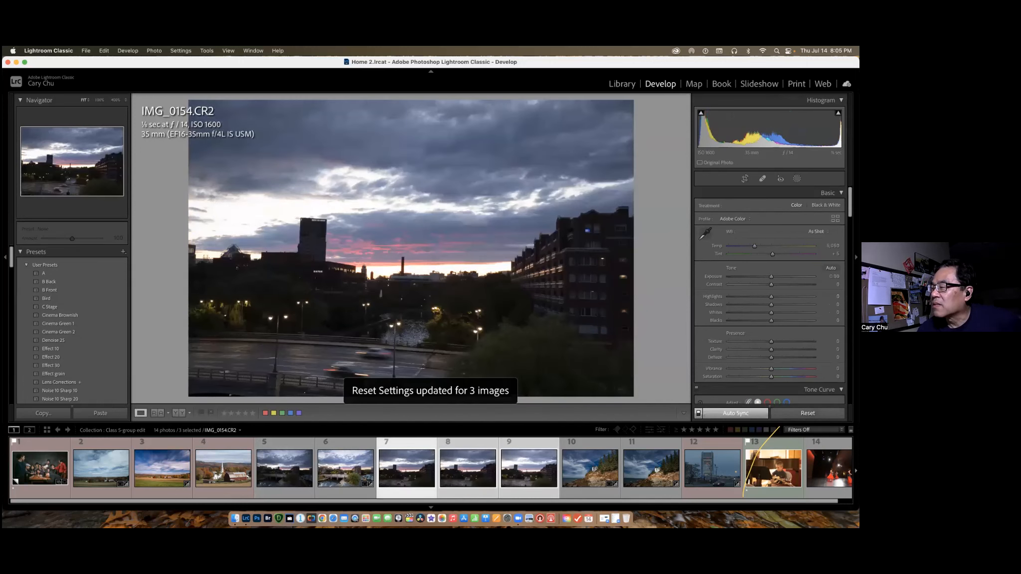
Reset IMG_0153.CR2, apply Auto tone, and set Temp 6,344, Exposure +1.20, Texture +11, Dehaze +32 and Shadows +92.
{"action": "left_click", "coordinate": [362, 473]}
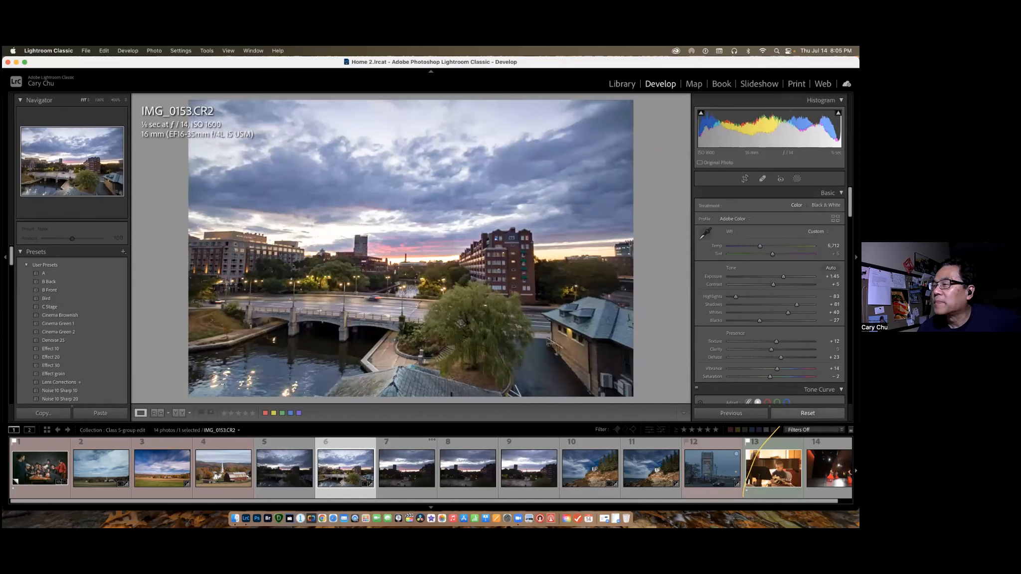
{"action": "left_click", "coordinate": [808, 413]}
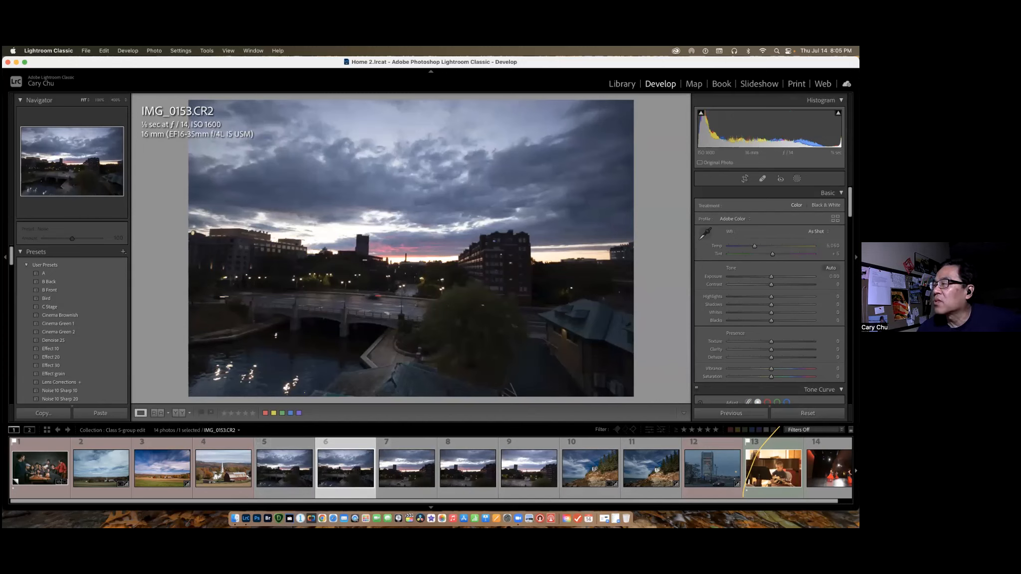
{"action": "key", "text": "super+z"}
{"action": "left_click_drag", "start_coordinate": [763, 247], "coordinate": [781, 277]}
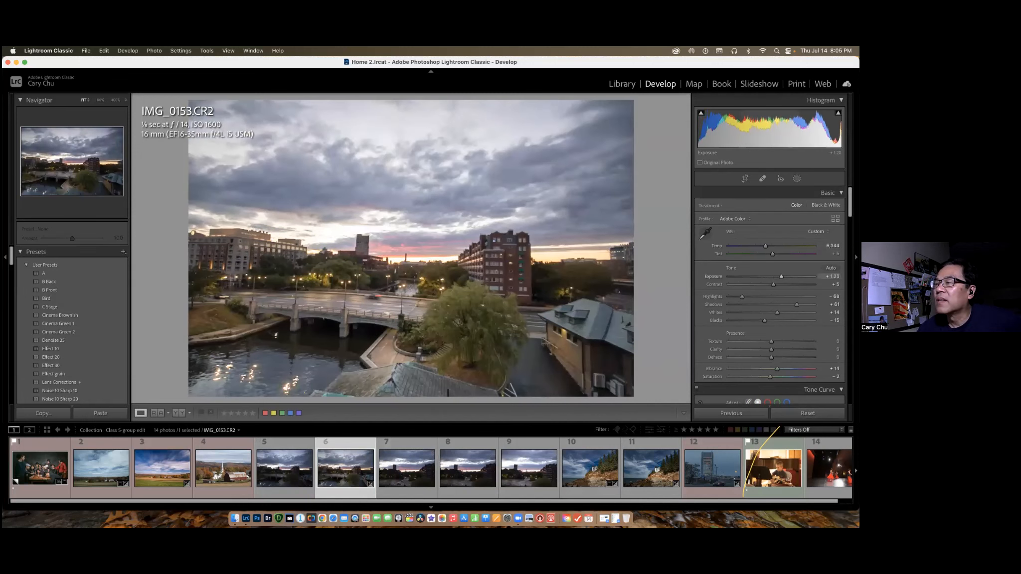
{"action": "mouse_move", "coordinate": [772, 357]}
{"action": "left_mouse_down"}
{"action": "mouse_move", "coordinate": [785, 357]}
{"action": "mouse_move", "coordinate": [776, 341]}
{"action": "left_mouse_up"}
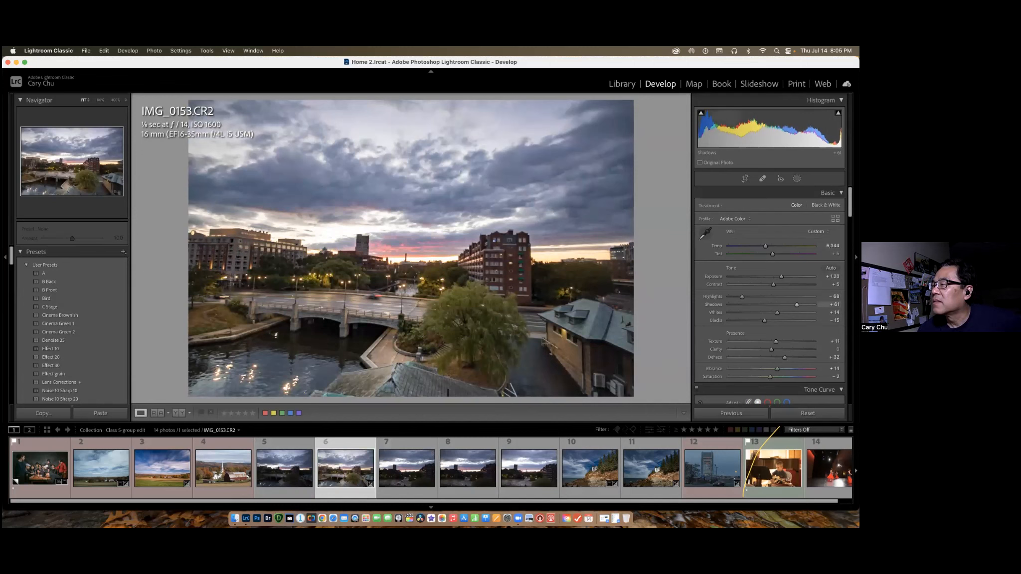
{"action": "left_click_drag", "start_coordinate": [797, 304], "coordinate": [810, 304]}
Rotate IMG_0153.CR2 to an angle of about -2.33 with Crop & Straighten and apply the crop.
{"action": "left_click", "coordinate": [745, 179]}
{"action": "left_click_drag", "start_coordinate": [640, 105], "coordinate": [656, 158]}
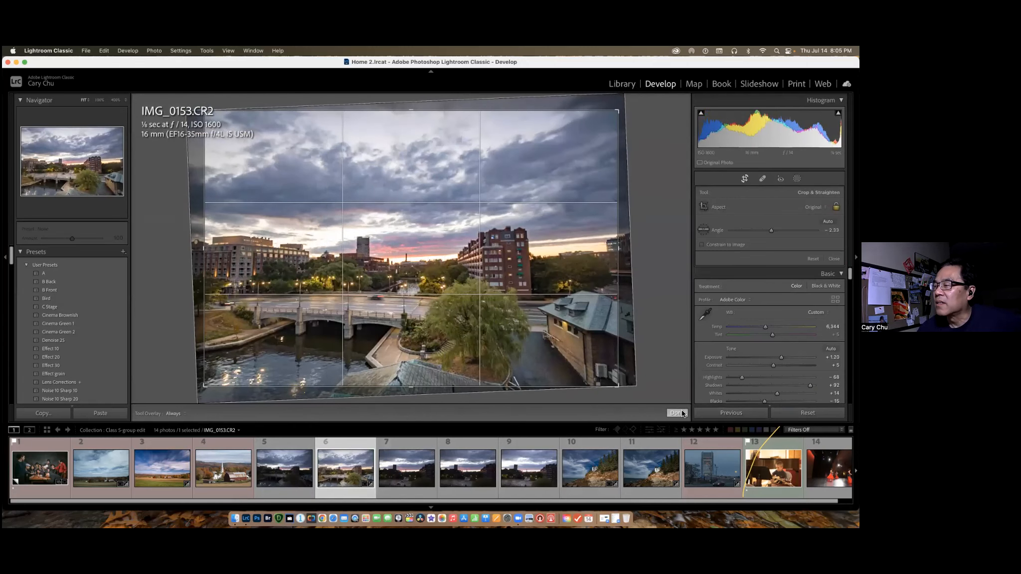
{"action": "left_click", "coordinate": [676, 413]}
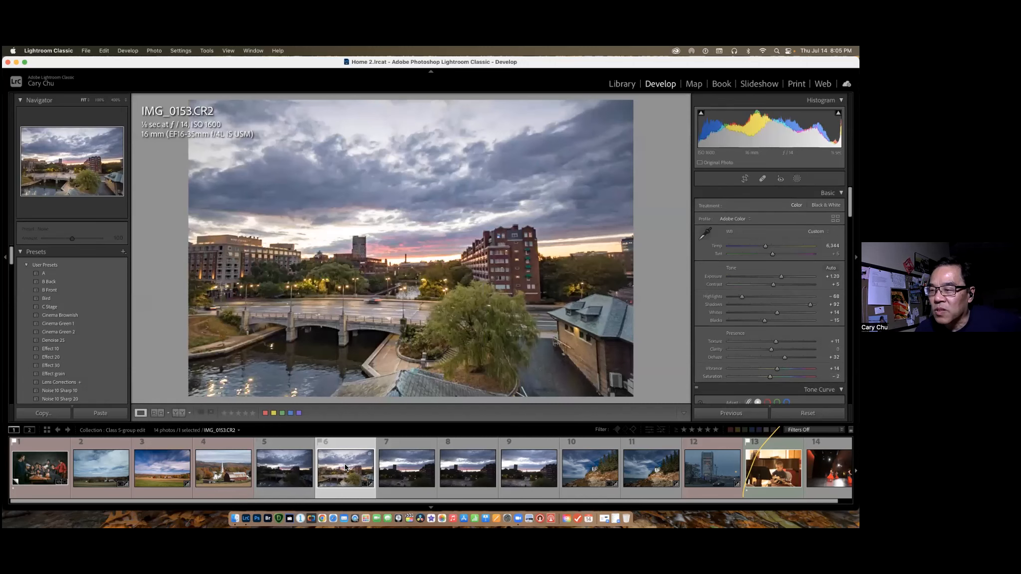
Apply the previously viewed photo's develop settings to IMG_0154.CR2, and repeat the same for IMG_0155.CR2.
{"action": "left_click", "coordinate": [399, 470]}
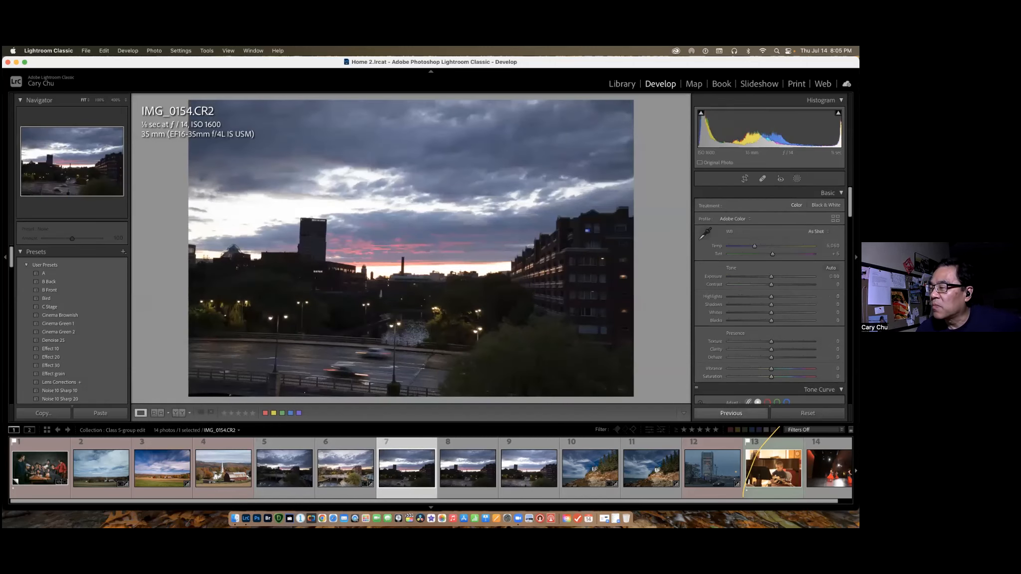
{"action": "left_click", "coordinate": [731, 414]}
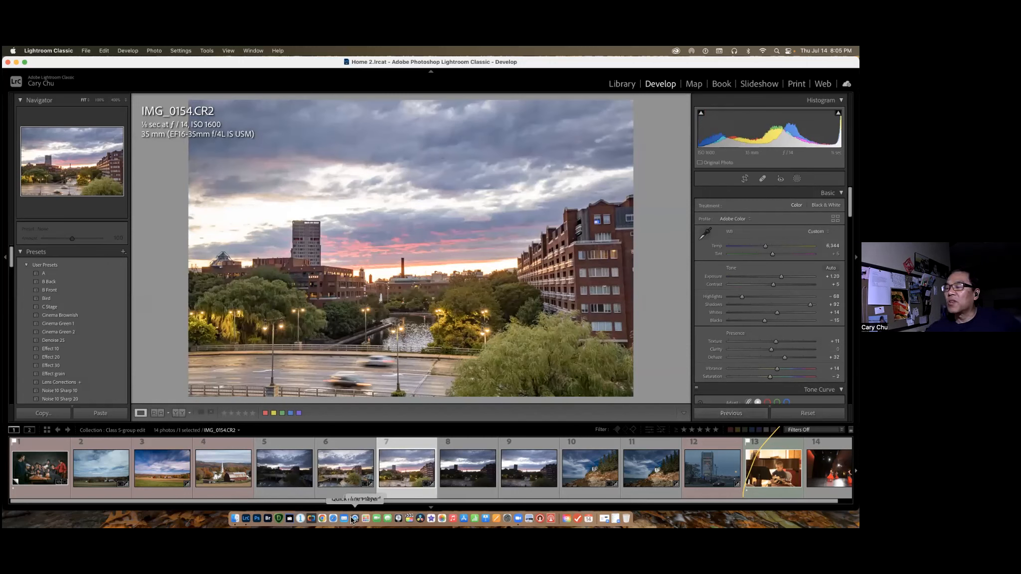
{"action": "left_click", "coordinate": [351, 478]}
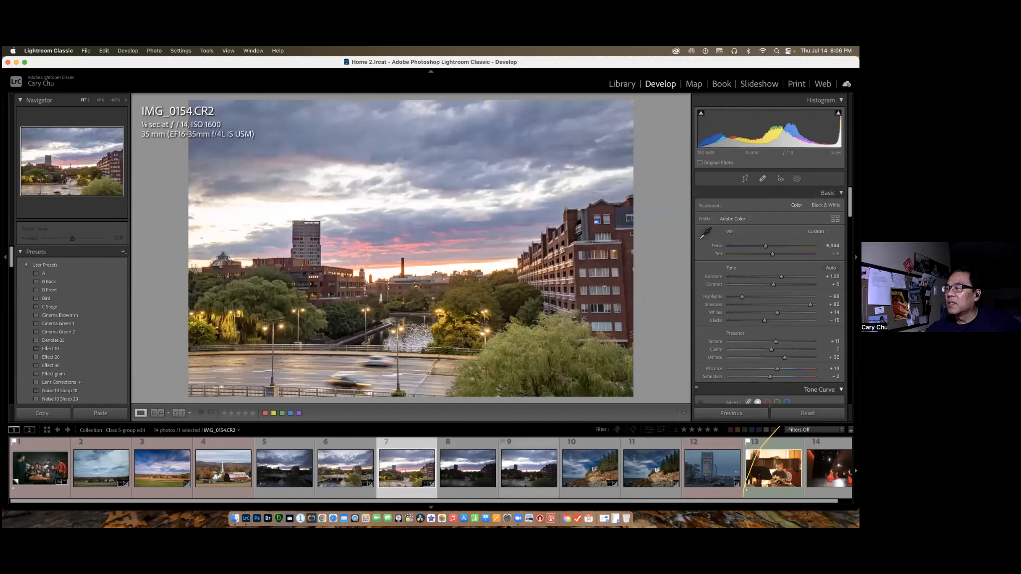
{"action": "left_click", "coordinate": [474, 472]}
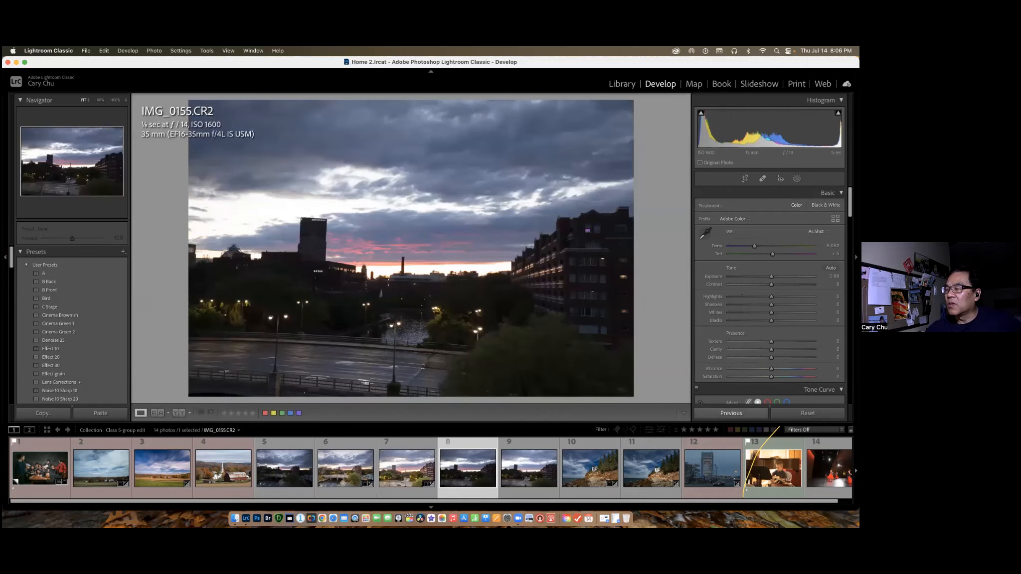
{"action": "left_click", "coordinate": [731, 413]}
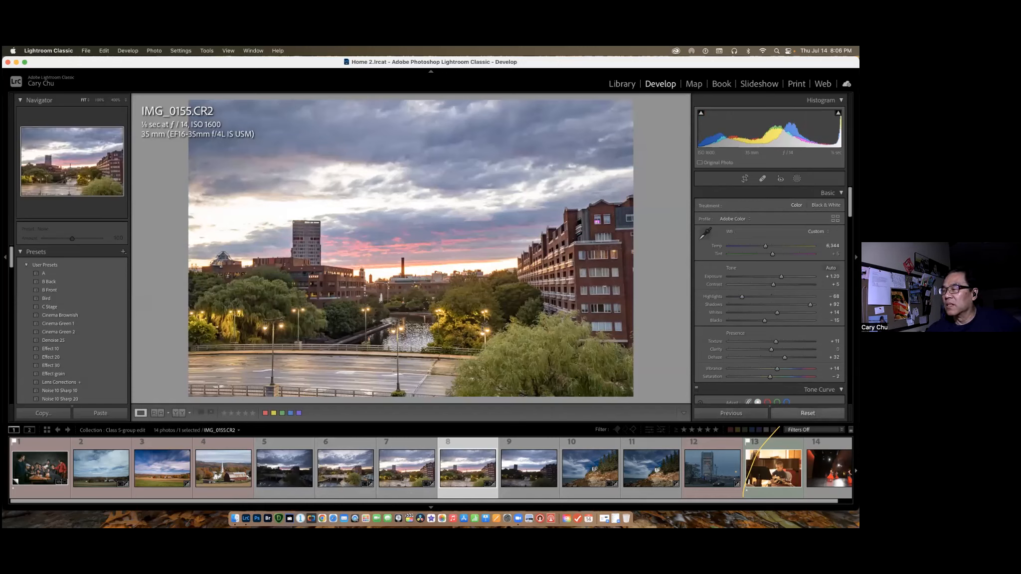
Clear the develop settings of IMG_0155.CR2 and IMG_0154.CR2, and apply IMG_0153.CR2's settings to IMG_0156.CR2.
{"action": "left_click", "coordinate": [424, 471]}
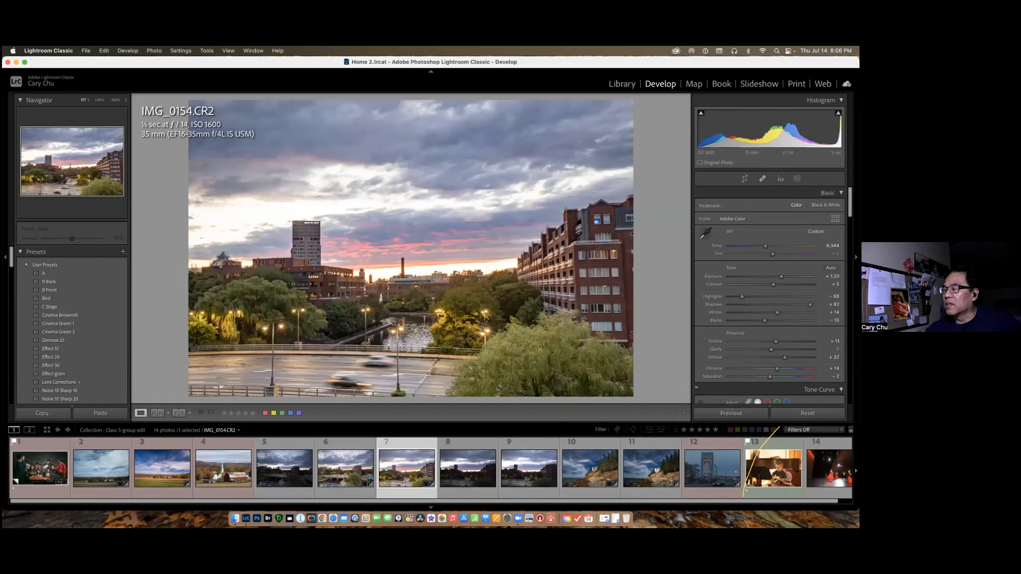
{"action": "left_click", "coordinate": [349, 466]}
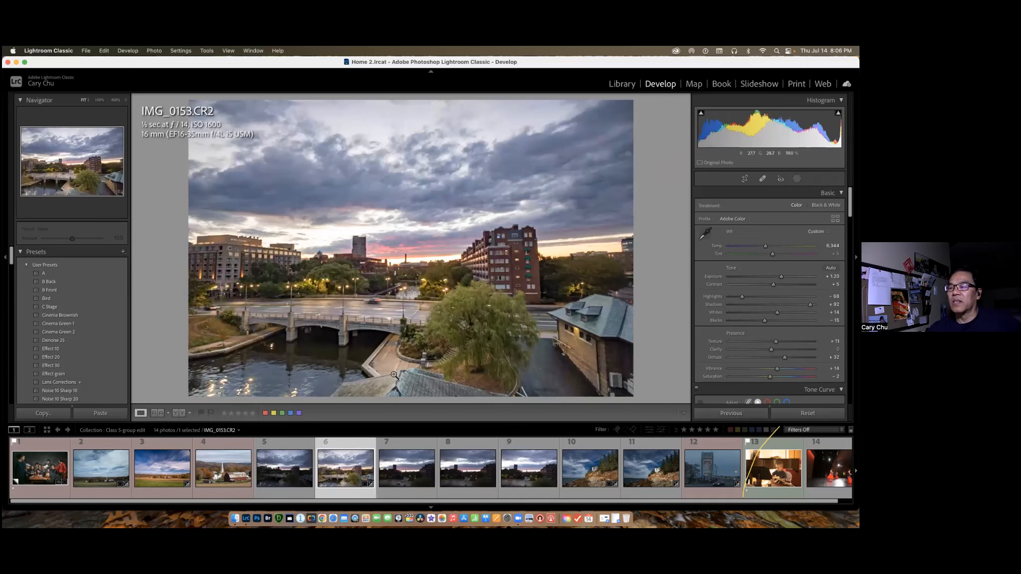
{"action": "left_click", "coordinate": [532, 471]}
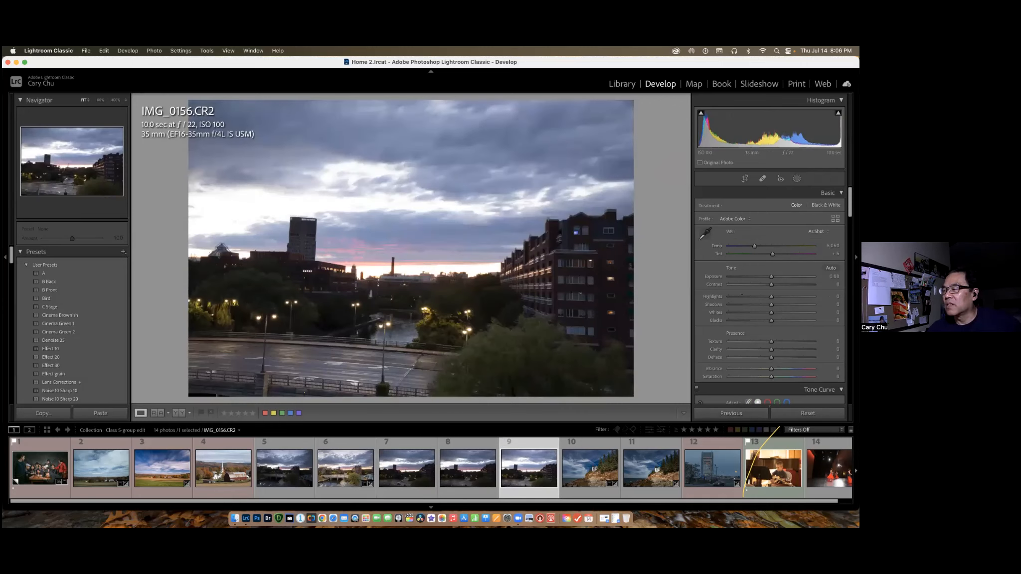
{"action": "key", "text": "super+alt+v"}
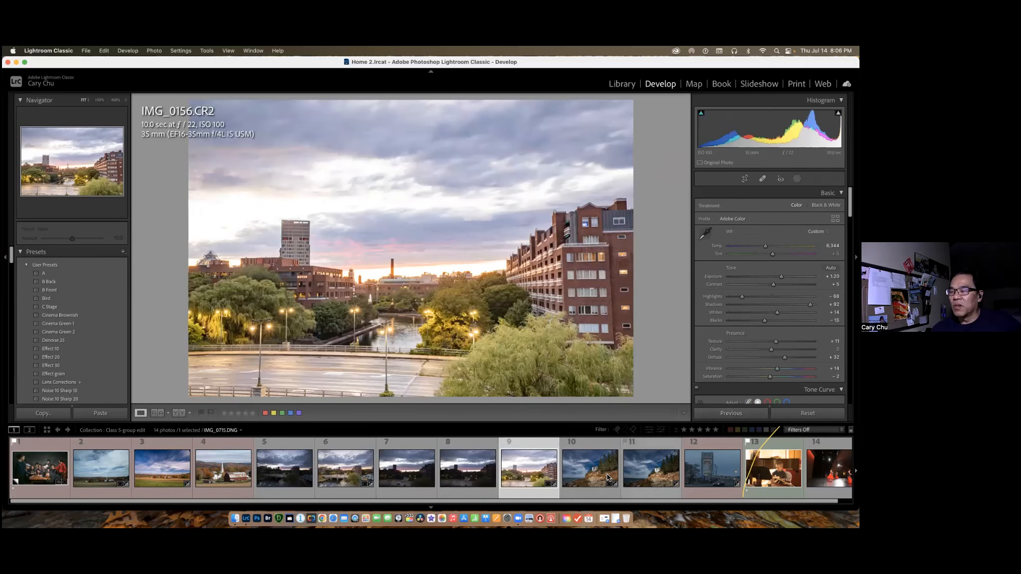
Review the lighthouse photo IMG_0715.DNG and compare the sunset photos from IMG_0153.CR2 through IMG_0156.CR2.
{"action": "left_click", "coordinate": [644, 475]}
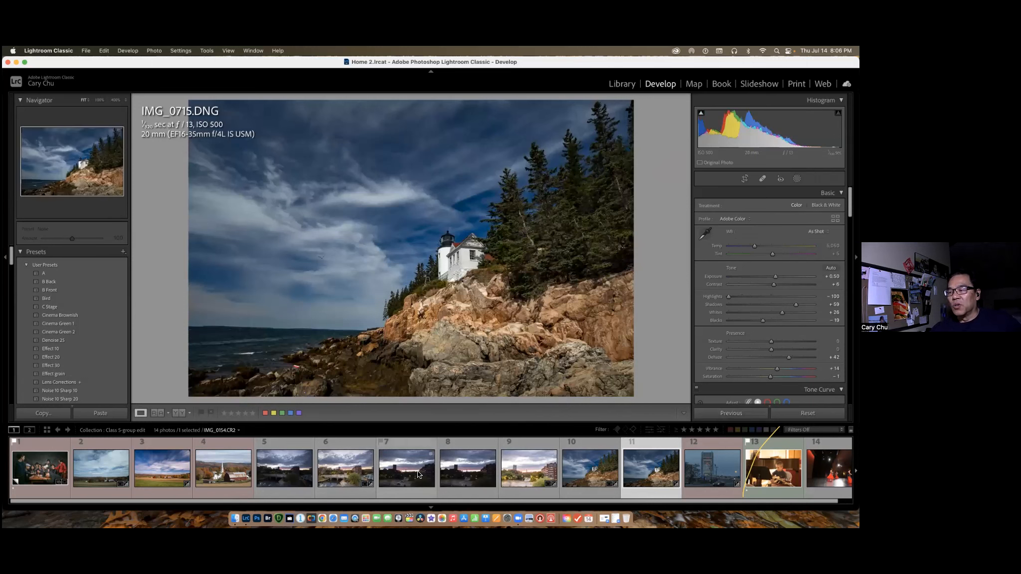
{"action": "left_click", "coordinate": [356, 457]}
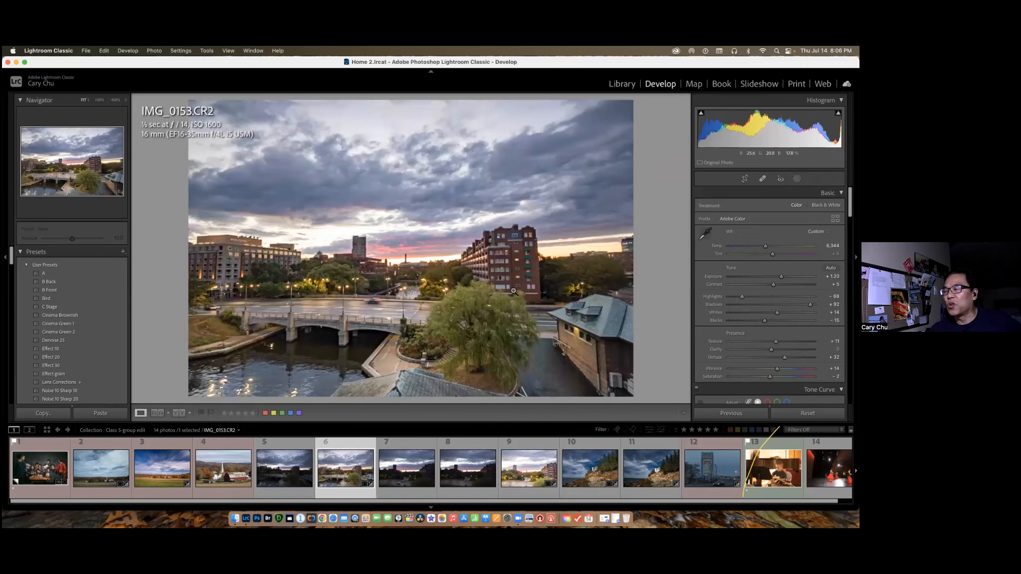
{"action": "left_click", "coordinate": [401, 471]}
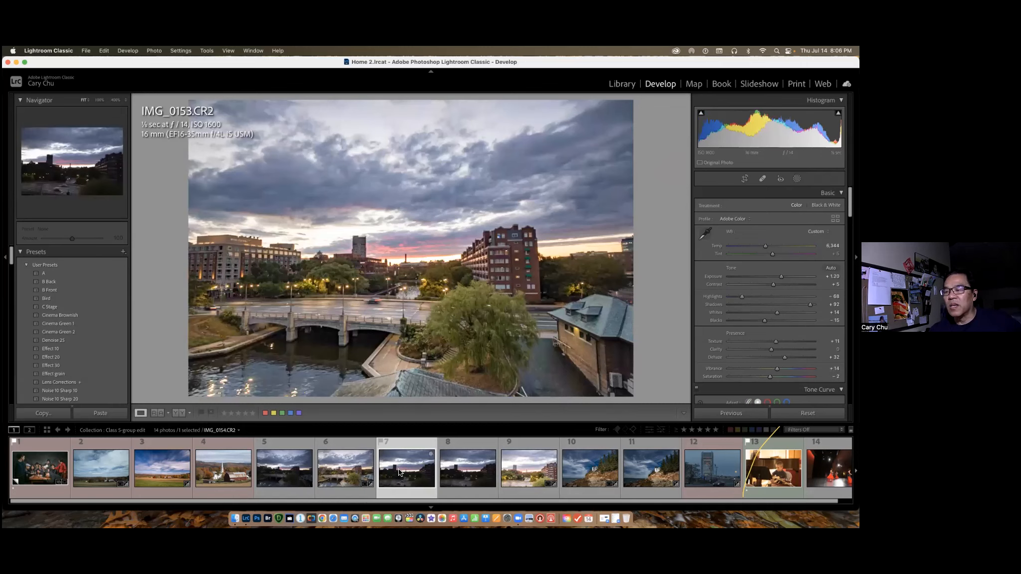
{"action": "left_click", "coordinate": [478, 468]}
{"action": "left_click", "coordinate": [504, 470]}
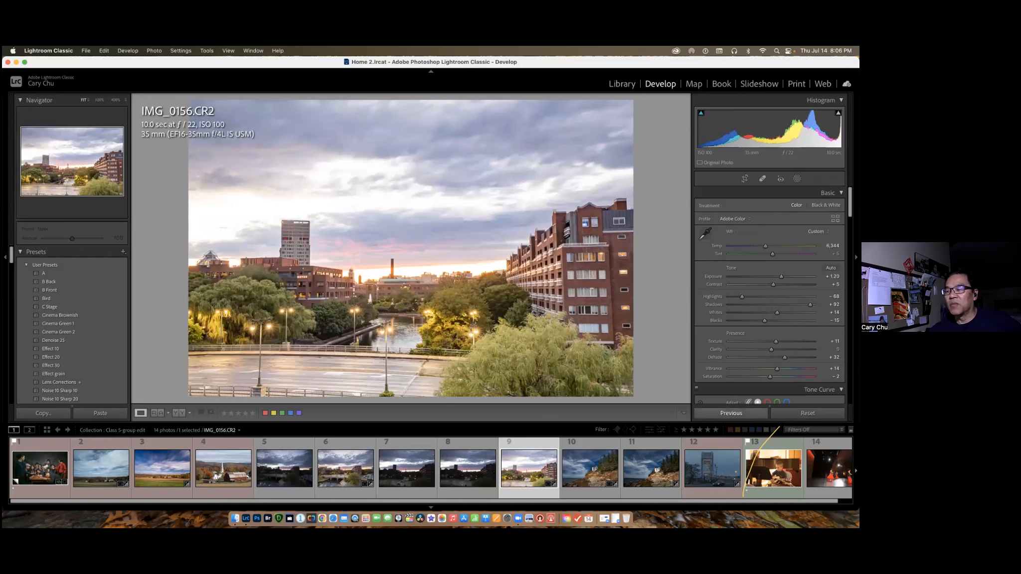
{"action": "left_click", "coordinate": [346, 469]}
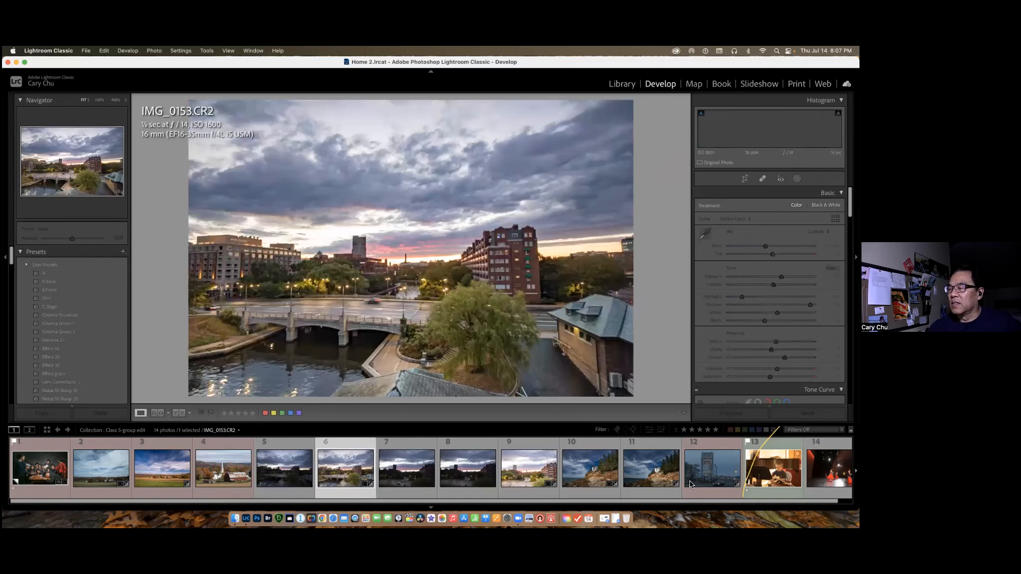
Go from CM4_0129.dng to its library folder 2022-05-21 Student Recital and open the photo in the Develop module.
{"action": "left_click", "coordinate": [773, 469]}
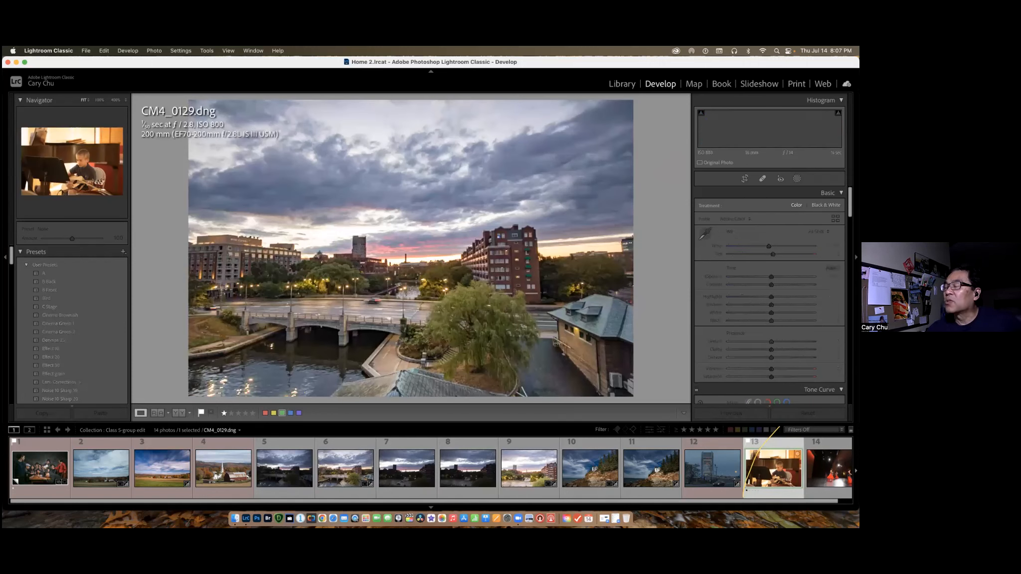
{"action": "right_click", "coordinate": [758, 472]}
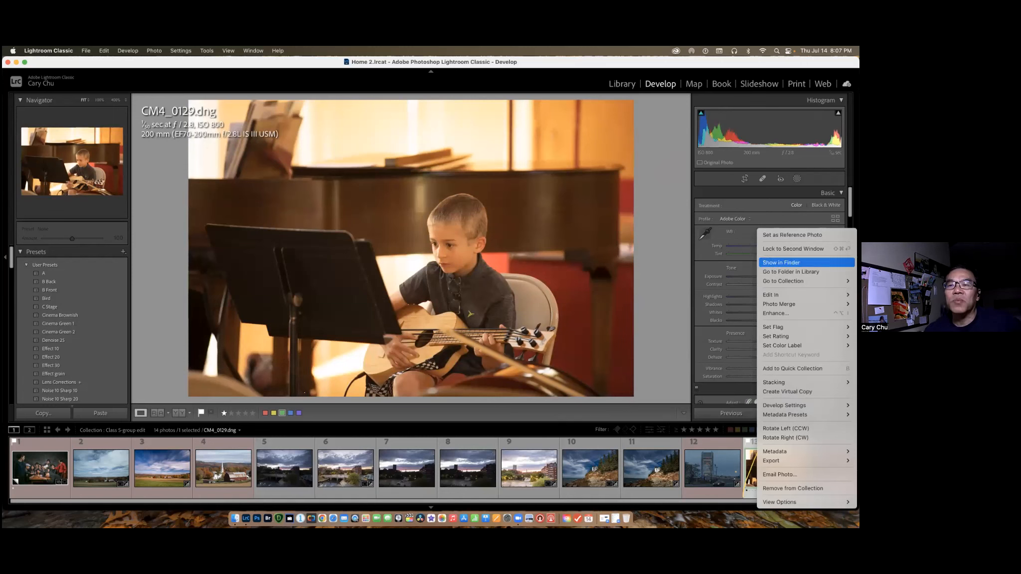
{"action": "left_click", "coordinate": [791, 272]}
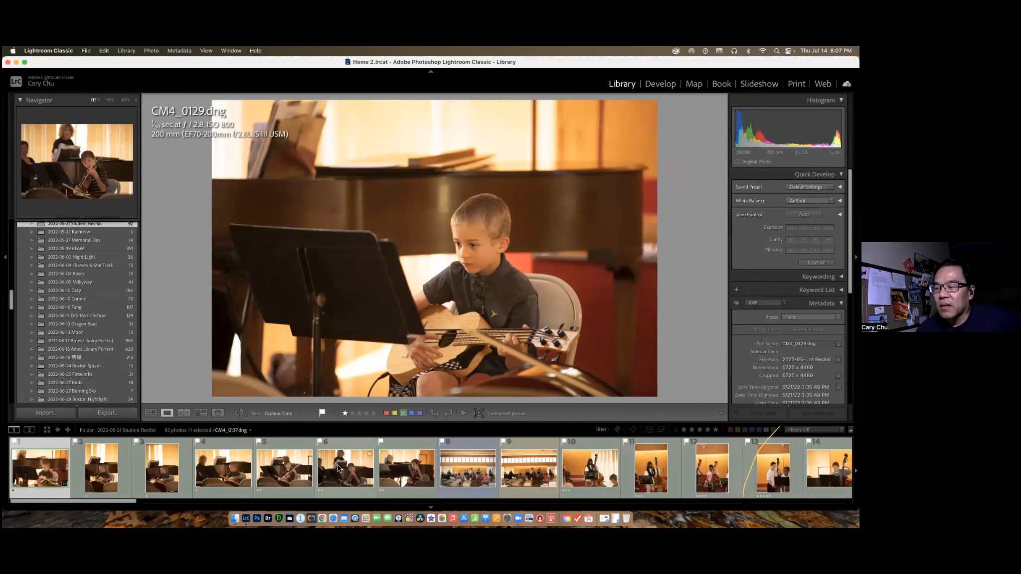
{"action": "scroll", "coordinate": [272, 465], "scroll_direction": "down", "scroll_amount": 3}
{"action": "scroll", "coordinate": [272, 466], "scroll_direction": "up", "scroll_amount": 3}
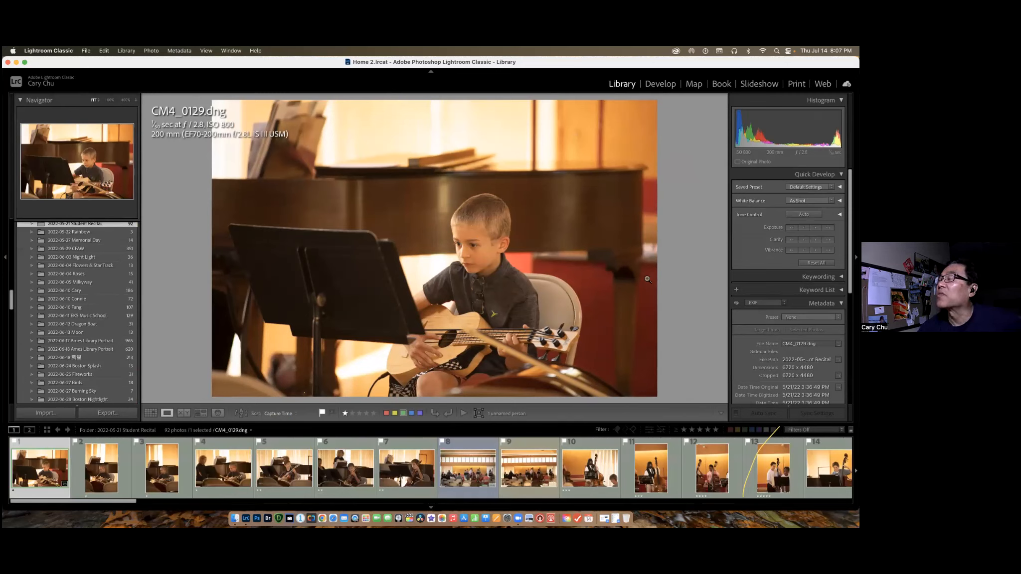
{"action": "left_click", "coordinate": [659, 86]}
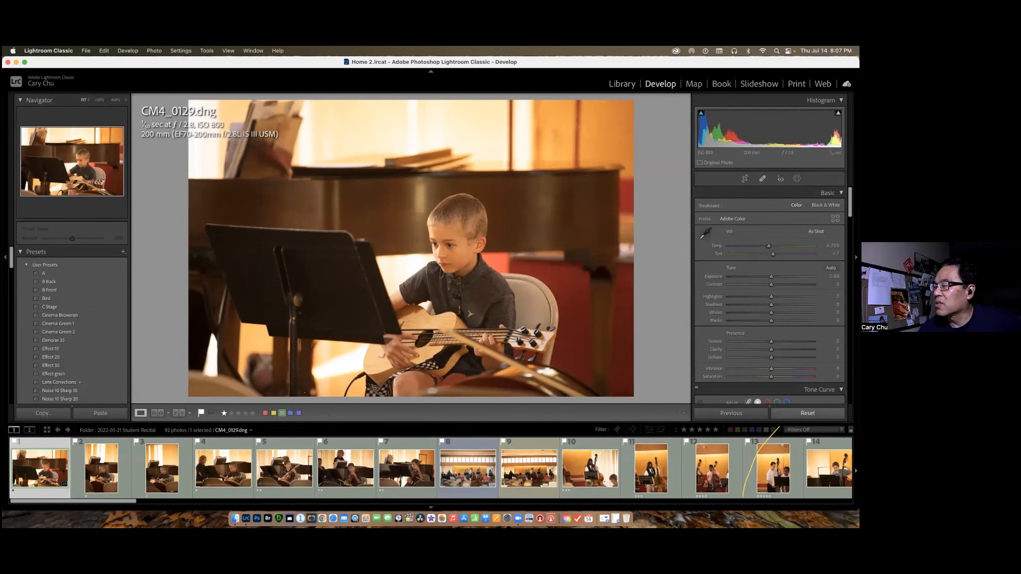
On CM4_0129.dng apply Auto white balance, set Temp 3,735, apply Auto tone, and set Exposure +0.30, Shadows +62 and Dehaze +22.
{"action": "left_click", "coordinate": [818, 232]}
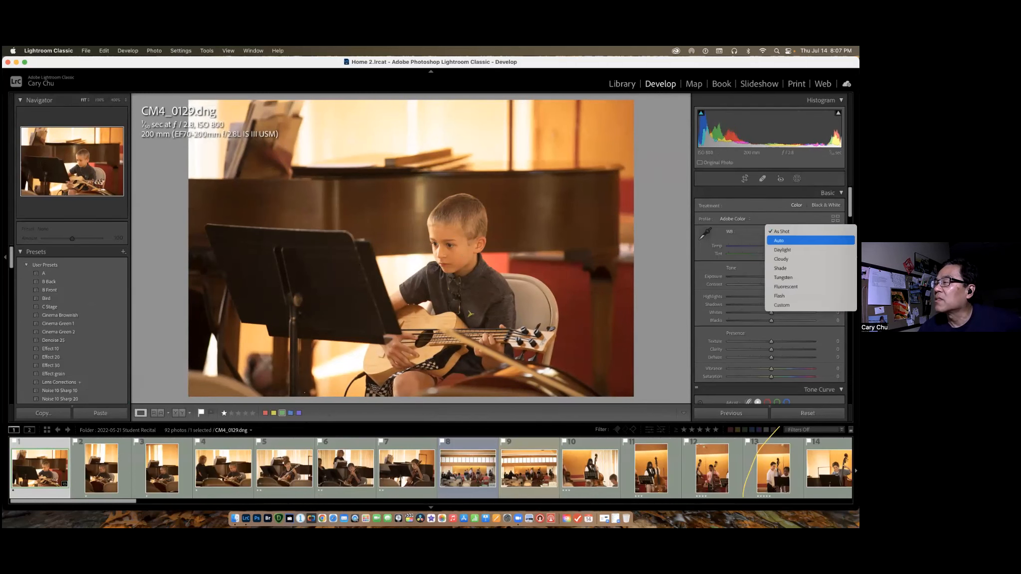
{"action": "left_click", "coordinate": [797, 241]}
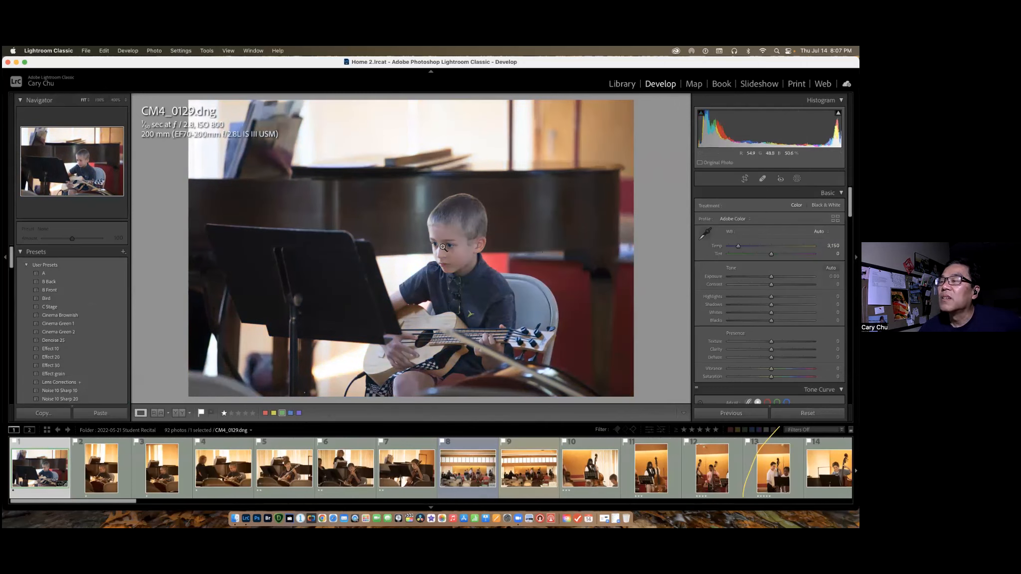
{"action": "left_click_drag", "start_coordinate": [740, 247], "coordinate": [743, 246]}
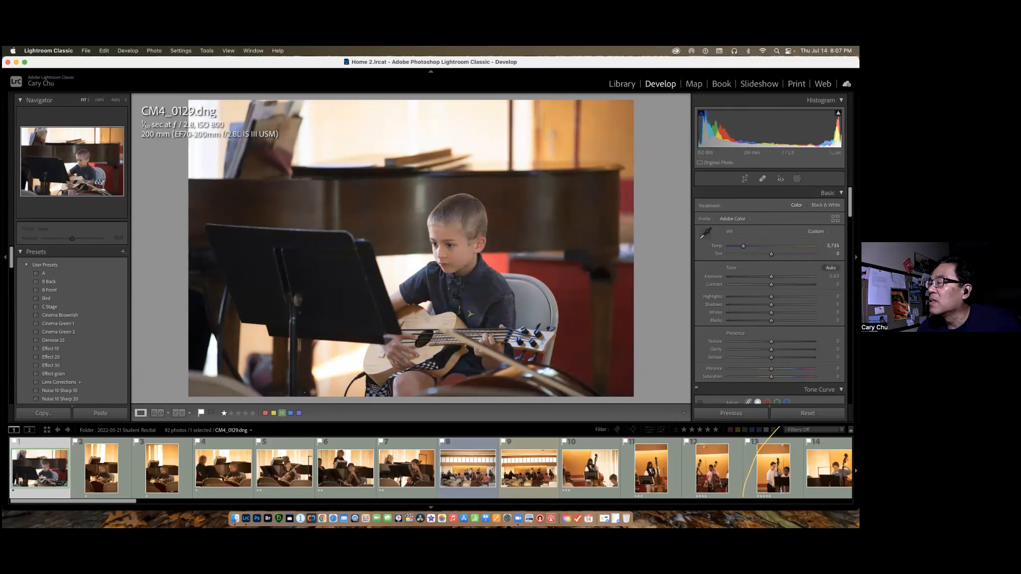
{"action": "left_click", "coordinate": [831, 268]}
{"action": "left_click_drag", "start_coordinate": [770, 276], "coordinate": [798, 304]}
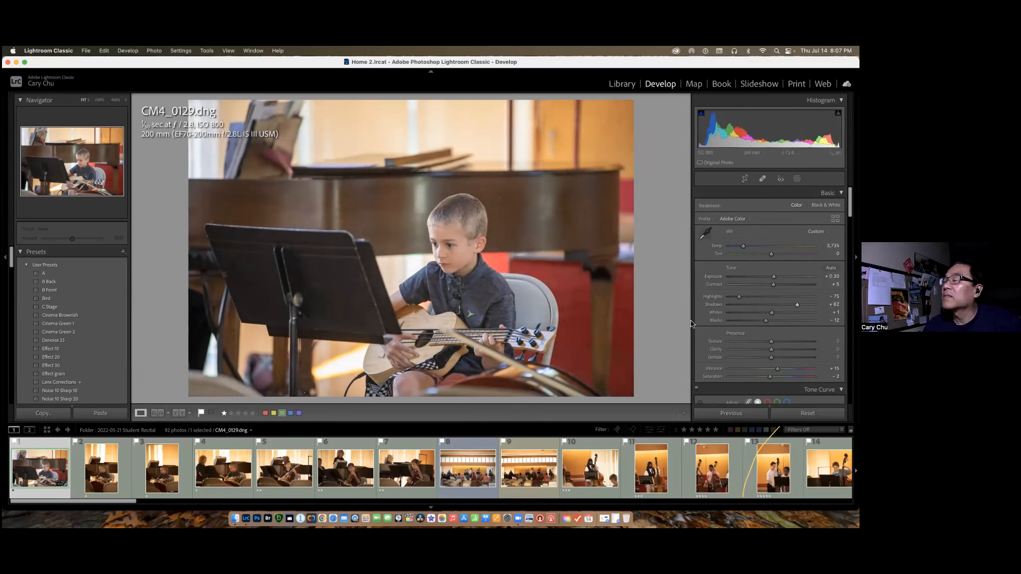
{"action": "left_click_drag", "start_coordinate": [771, 357], "coordinate": [781, 358]}
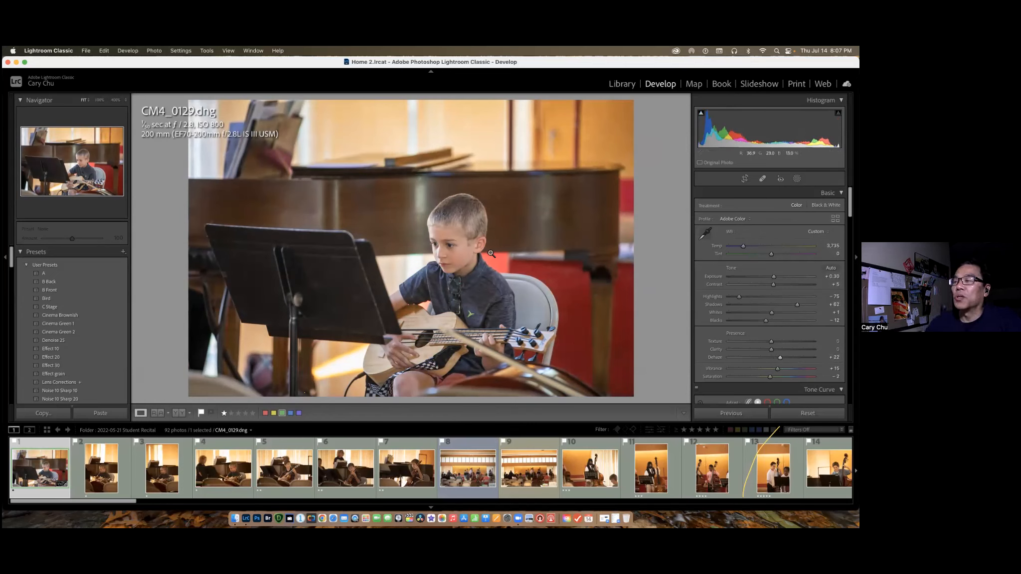
Apply the previous photo's develop settings to CM4_0130.dng and repeat the same for CM4_0143.dng.
{"action": "left_click", "coordinate": [103, 480]}
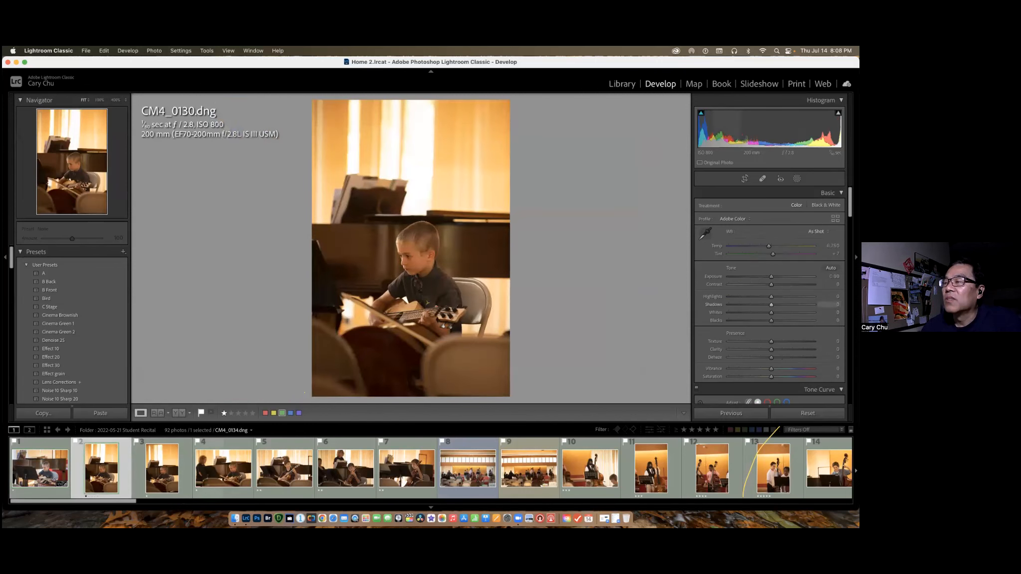
{"action": "left_click", "coordinate": [731, 413]}
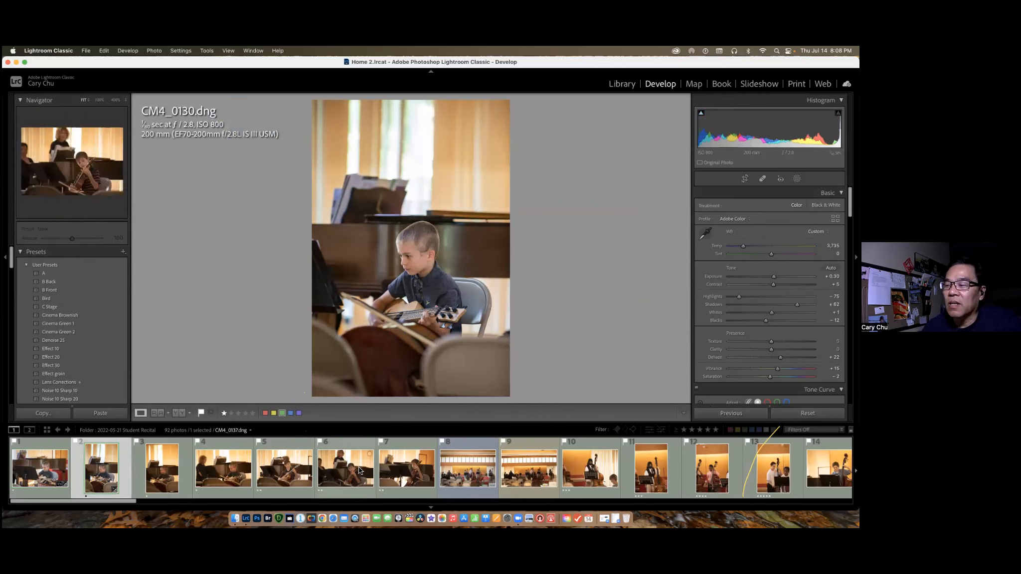
{"action": "left_click", "coordinate": [413, 471]}
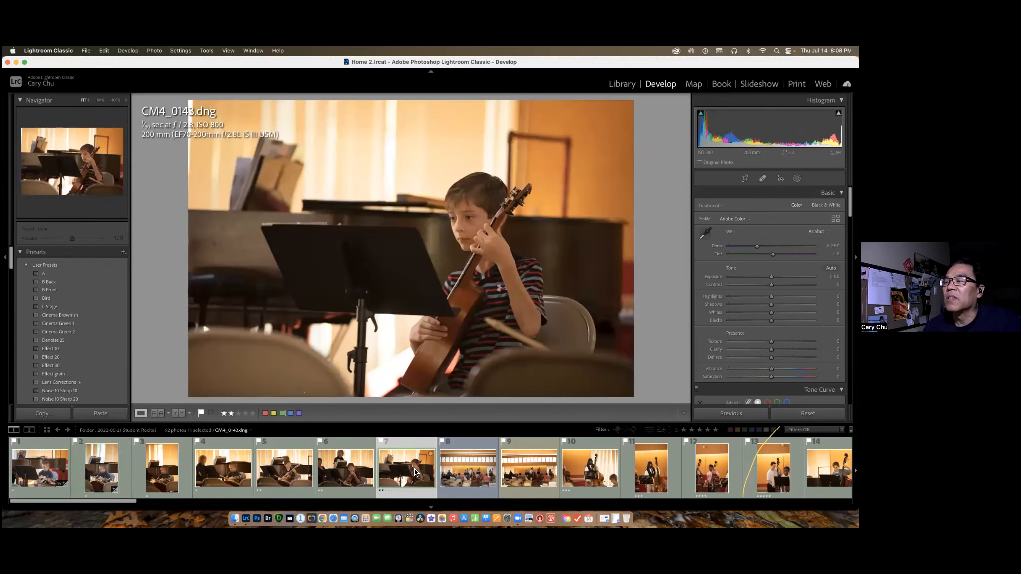
{"action": "left_click", "coordinate": [731, 413]}
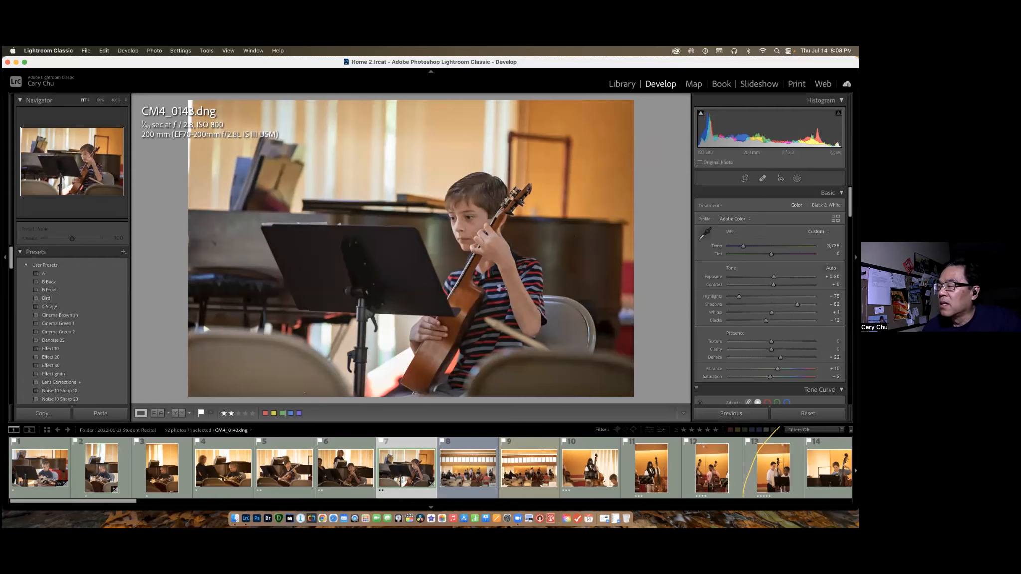
Reset the develop settings of CM4_0143.dng, CM4_0130.dng and CM4_0129.dng.
{"action": "left_click", "coordinate": [101, 468]}
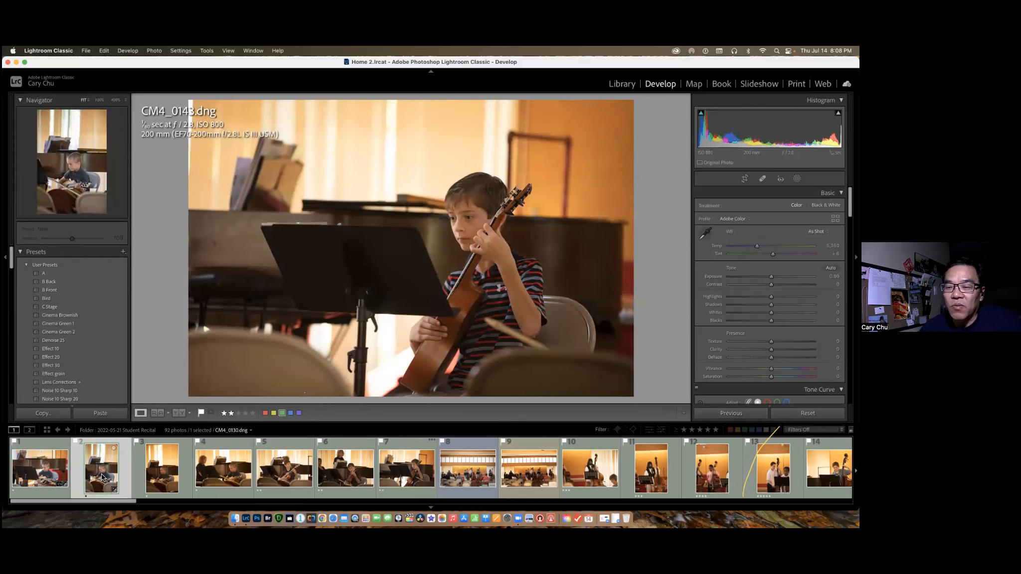
{"action": "left_click", "coordinate": [809, 413]}
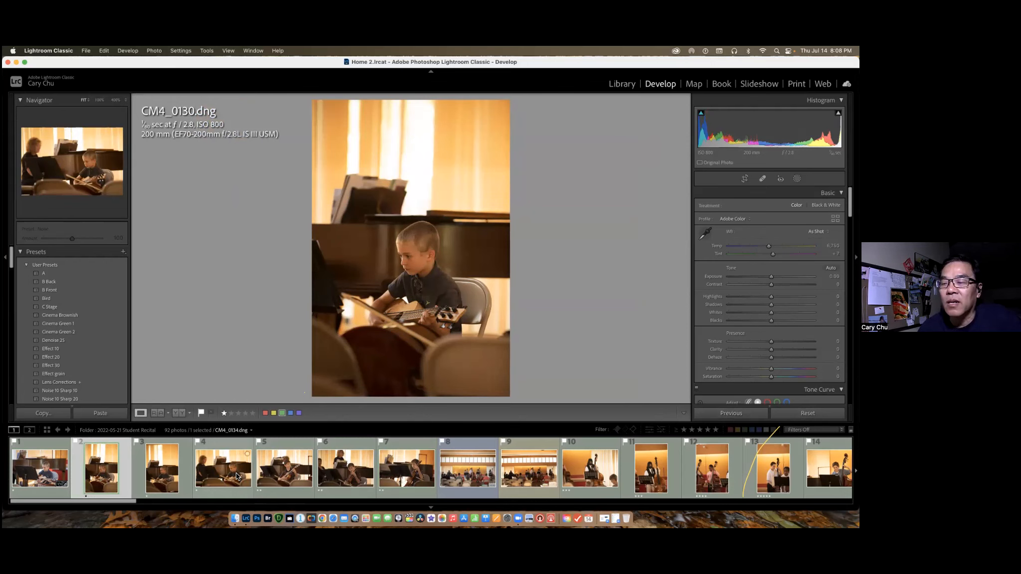
{"action": "left_click", "coordinate": [46, 475]}
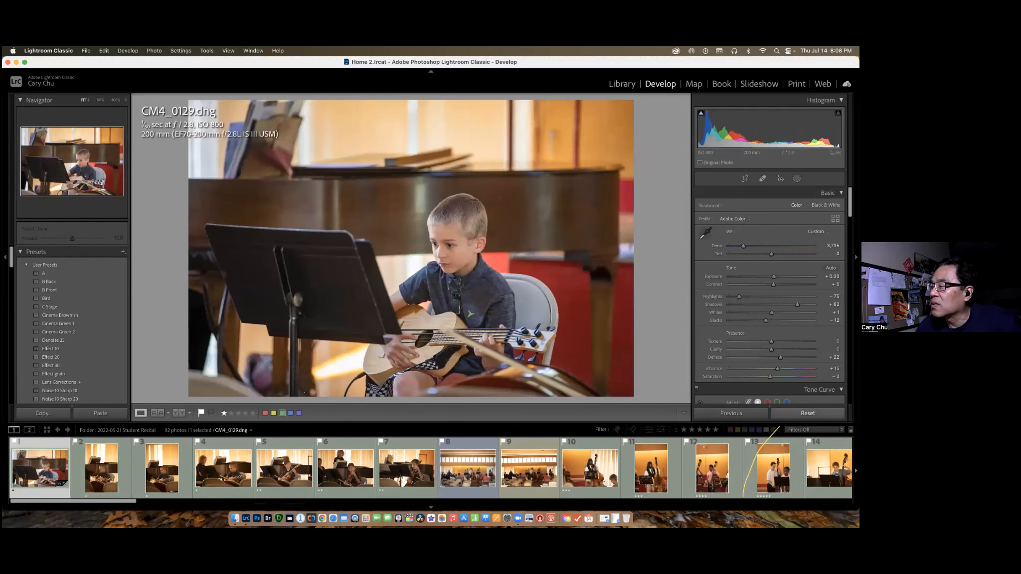
{"action": "left_click", "coordinate": [807, 413]}
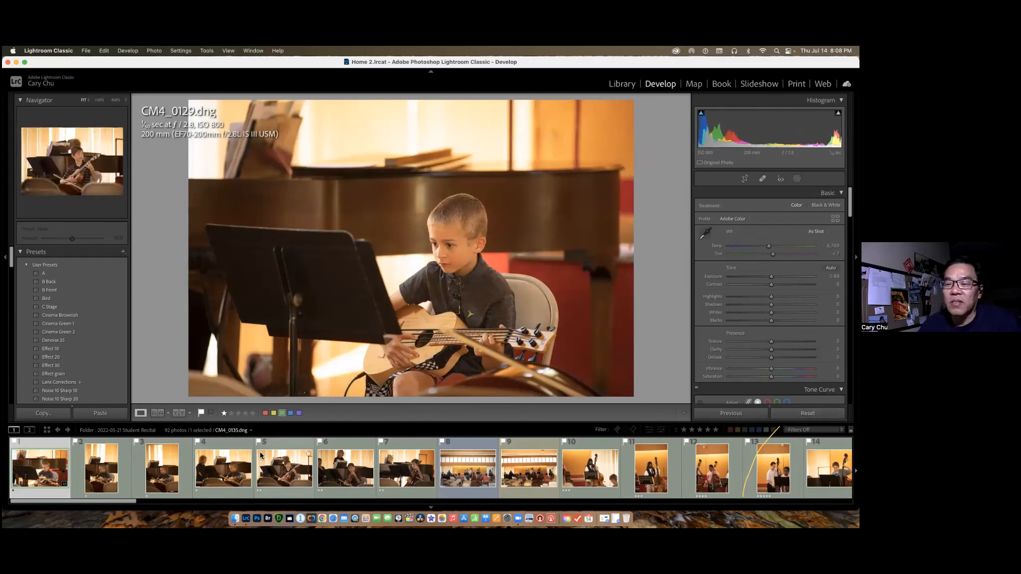
Select the first four photos, CM4_0129.dng through CM4_0134.dng, individually and once more as one continuous range.
{"action": "left_click", "coordinate": [101, 473], "text": "super"}
{"action": "left_click", "coordinate": [162, 473], "text": "super"}
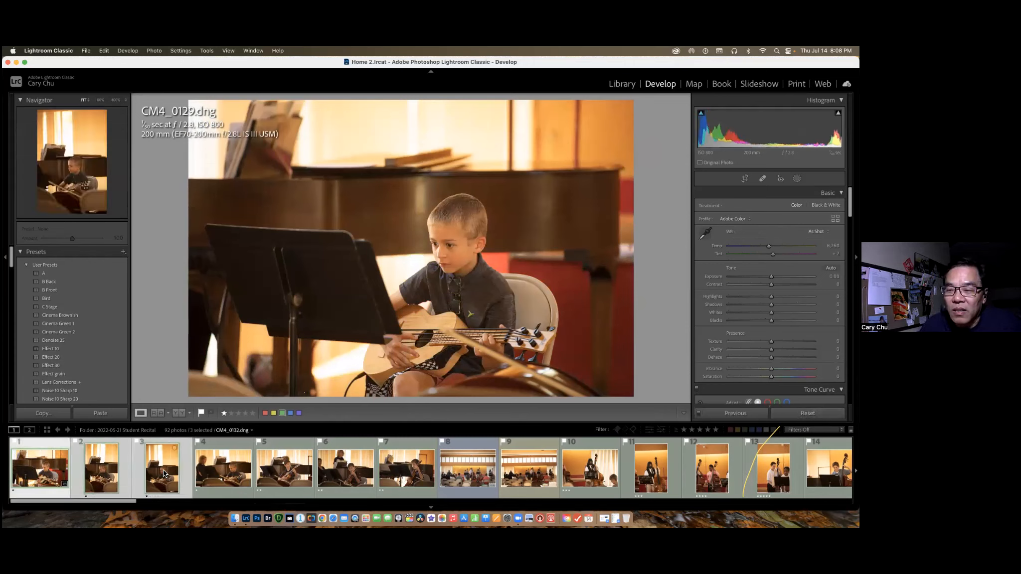
{"action": "left_click", "coordinate": [225, 473], "text": "super"}
{"action": "left_click", "coordinate": [283, 469]}
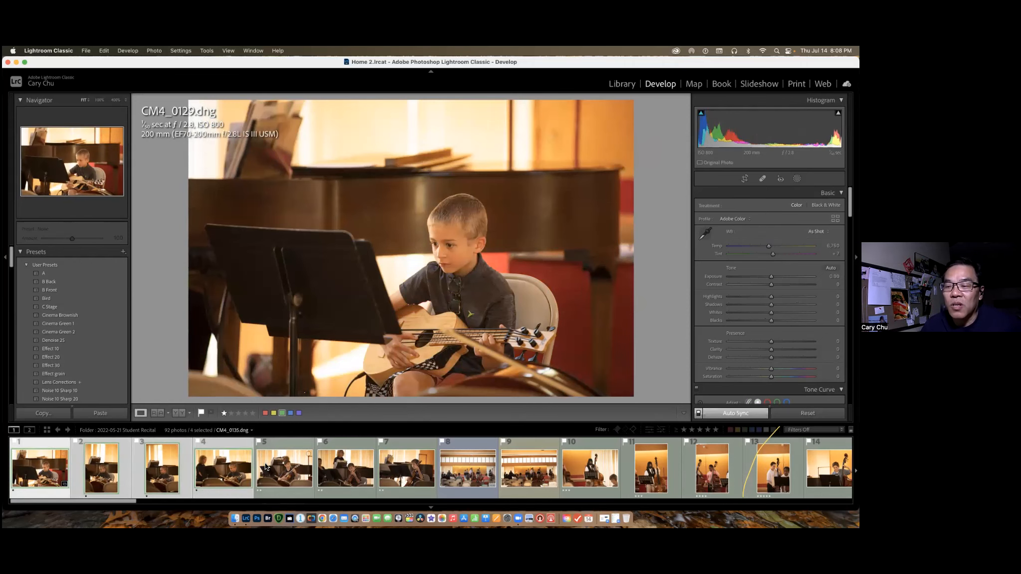
{"action": "left_click", "coordinate": [58, 467]}
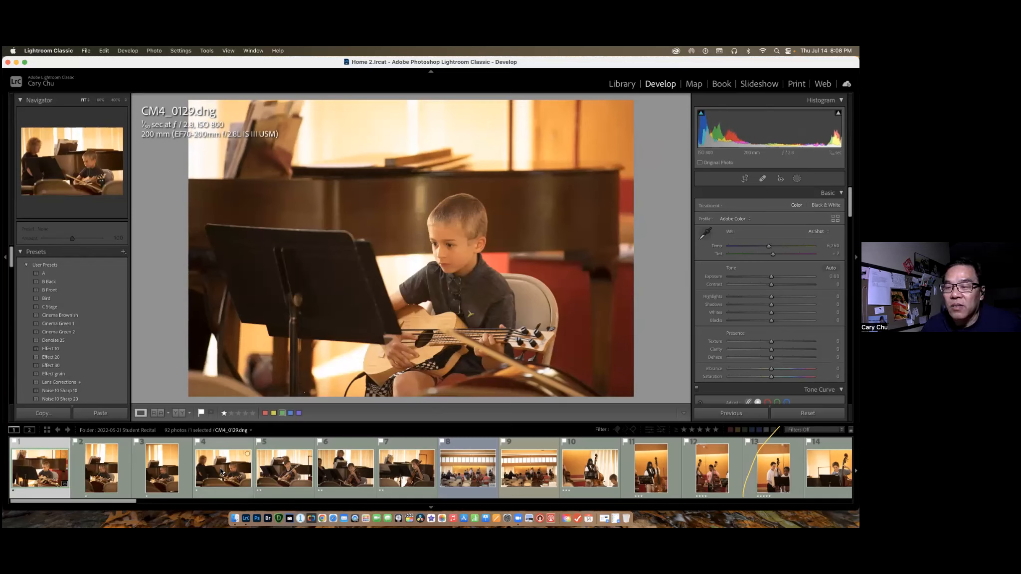
{"action": "left_click", "coordinate": [220, 467], "text": "shift"}
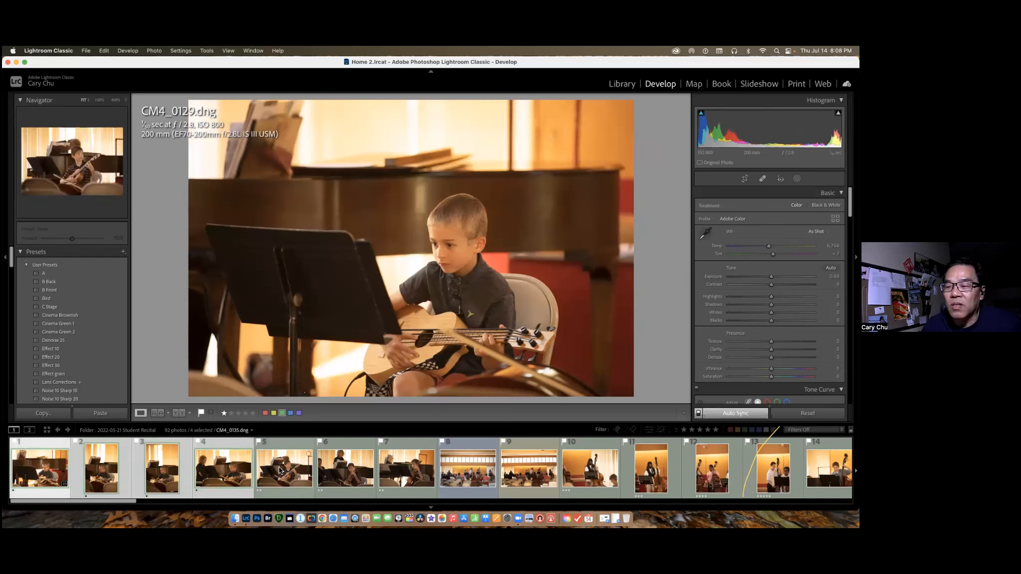
Restart the selection from CM4_0129.dng and add CM4_0130.dng, CM4_0132.dng and CM4_0135.dng, skipping CM4_0134.dng.
{"action": "left_click", "coordinate": [56, 474]}
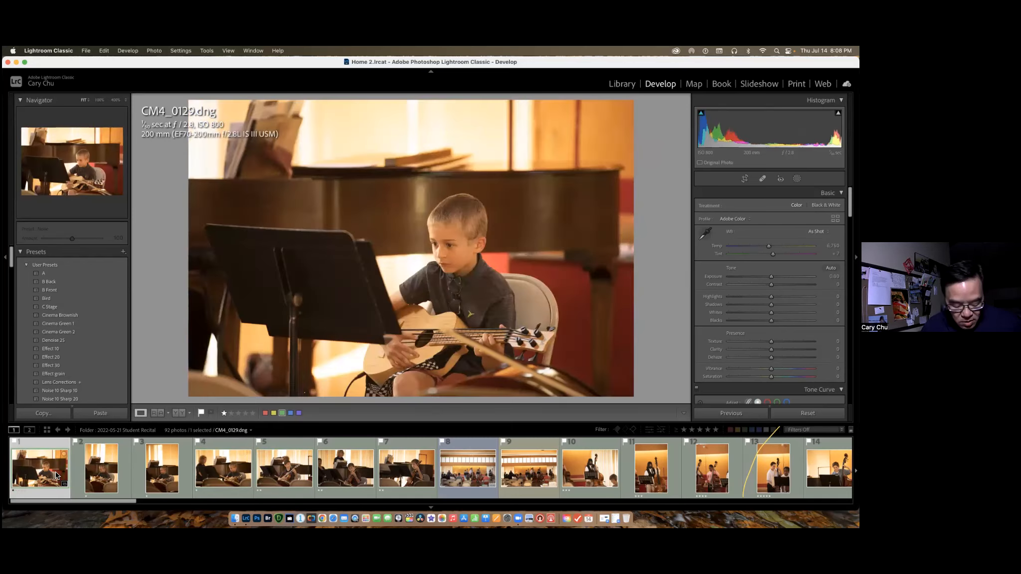
{"action": "left_click", "coordinate": [98, 480], "text": "super"}
{"action": "left_click", "coordinate": [170, 479], "text": "super"}
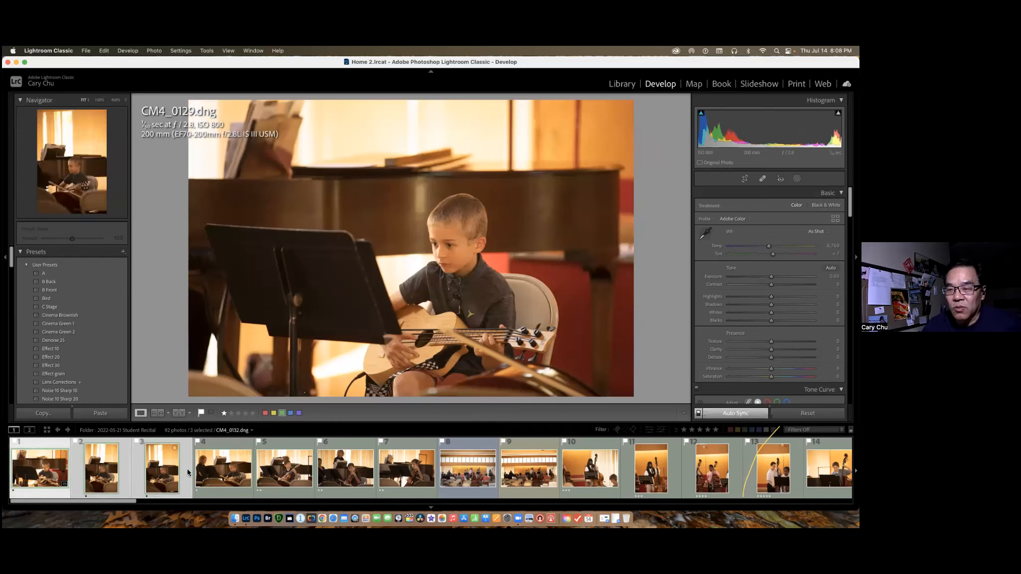
{"action": "left_click", "coordinate": [307, 480]}
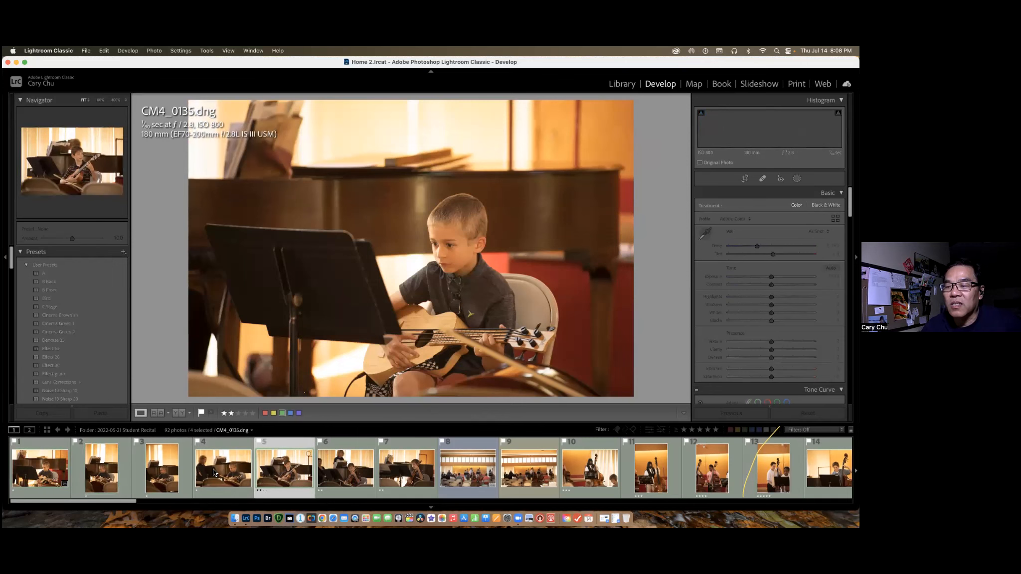
Select CM4_0134.dng as the active photo, add CM4_0130.dng, CM4_0129.dng and CM4_0132.dng, and advance to CM4_0135.dng alone.
{"action": "left_click", "coordinate": [224, 469]}
{"action": "left_click", "coordinate": [101, 468], "text": "super"}
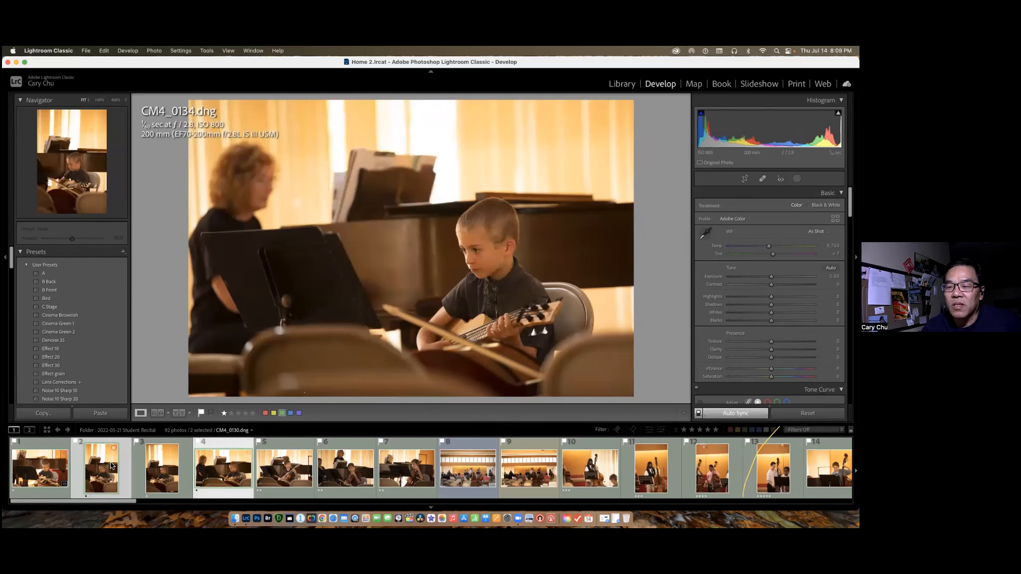
{"action": "left_click", "coordinate": [63, 467], "text": "super"}
{"action": "left_click", "coordinate": [168, 470], "text": "super"}
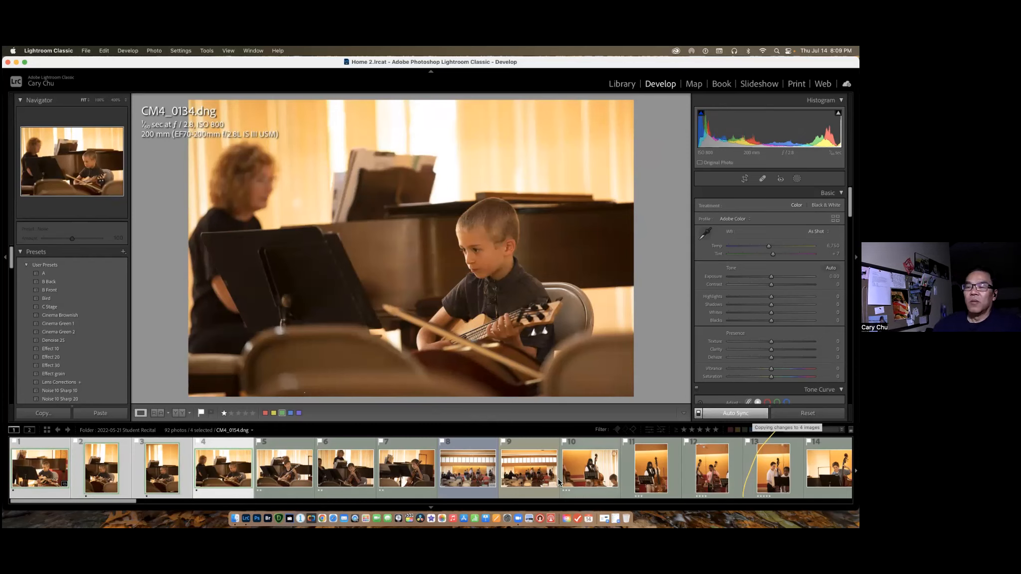
{"action": "key", "text": "Right"}
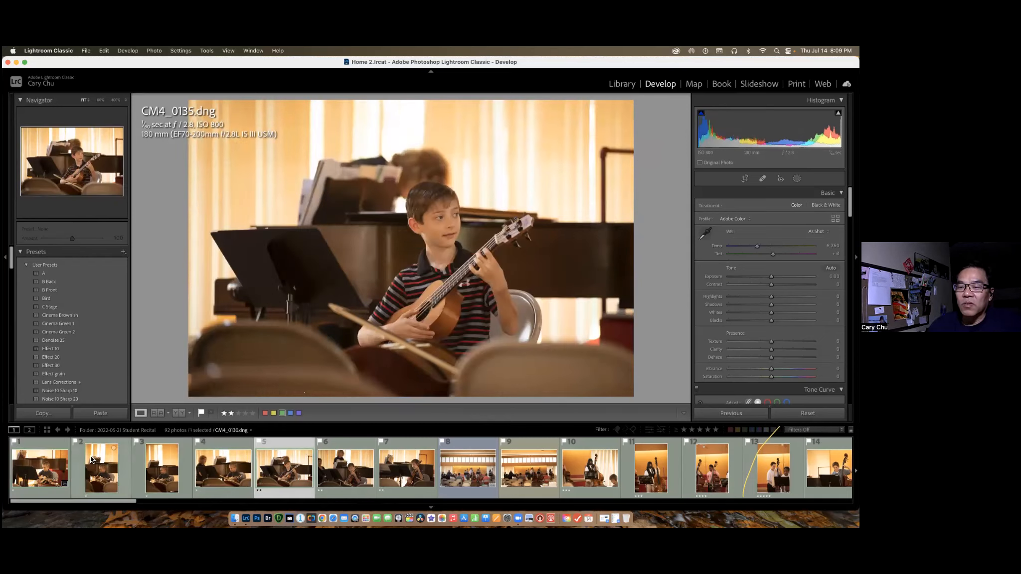
Select the range CM4_0129.dng through CM4_0134.dng with CM4_0129.dng active, and toggle Auto Sync off and on again.
{"action": "left_click", "coordinate": [44, 473]}
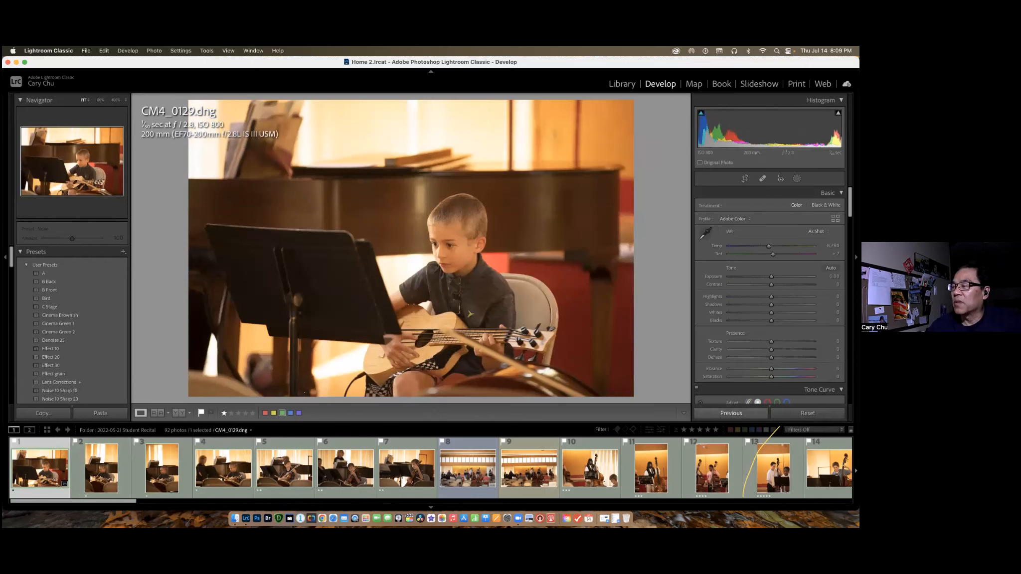
{"action": "left_click", "coordinate": [228, 467], "text": "shift"}
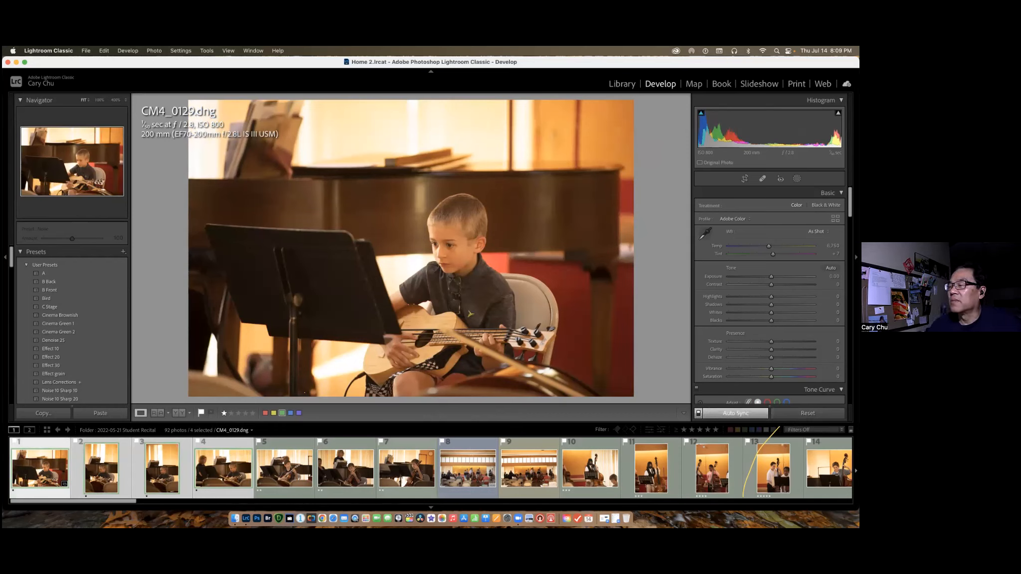
{"action": "left_click", "coordinate": [698, 414]}
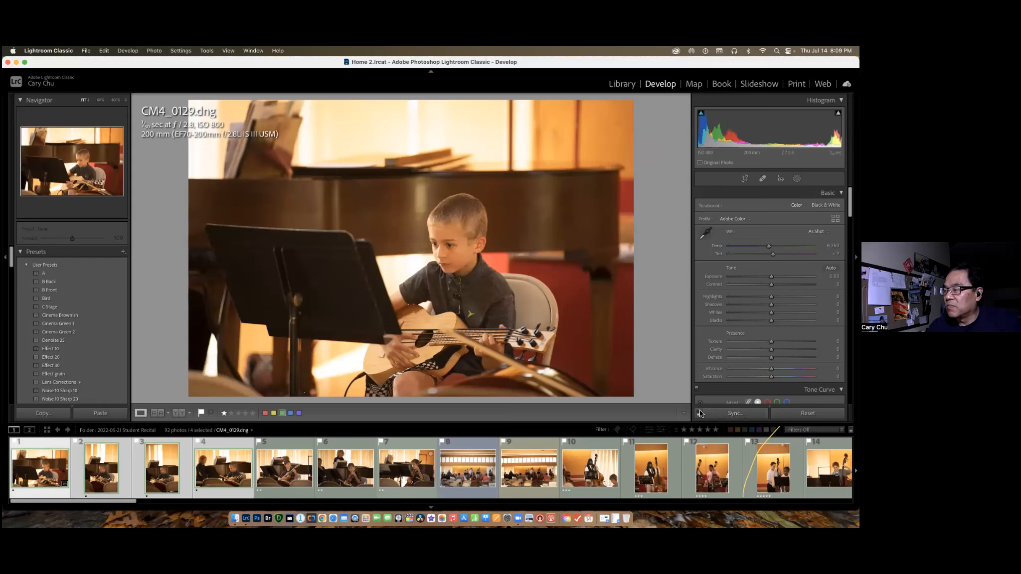
{"action": "left_click", "coordinate": [699, 414]}
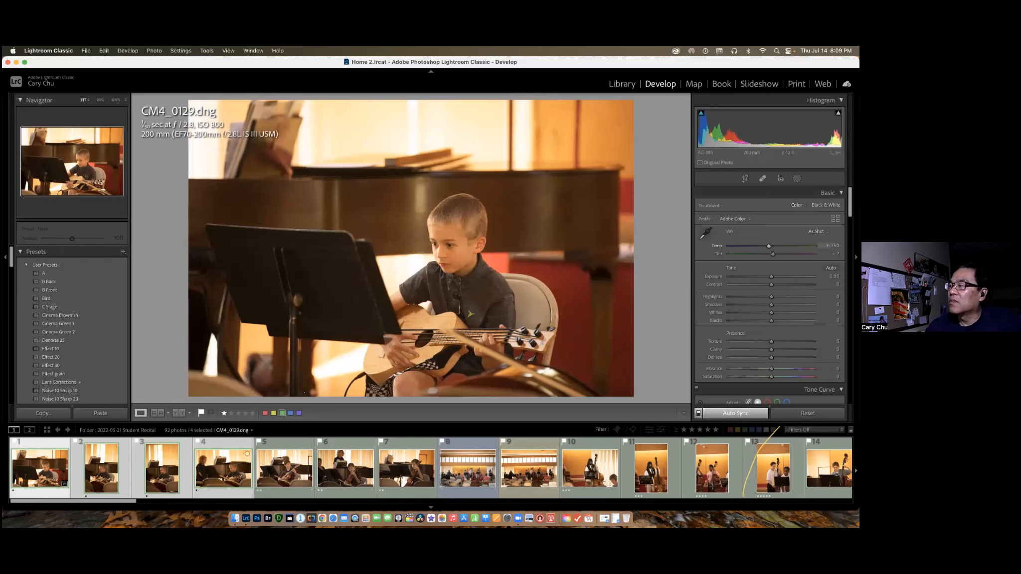
Try a temperature of 4,403 and Auto tone on the four selected photos, and reset their develop settings.
{"action": "left_click_drag", "start_coordinate": [766, 247], "coordinate": [749, 247]}
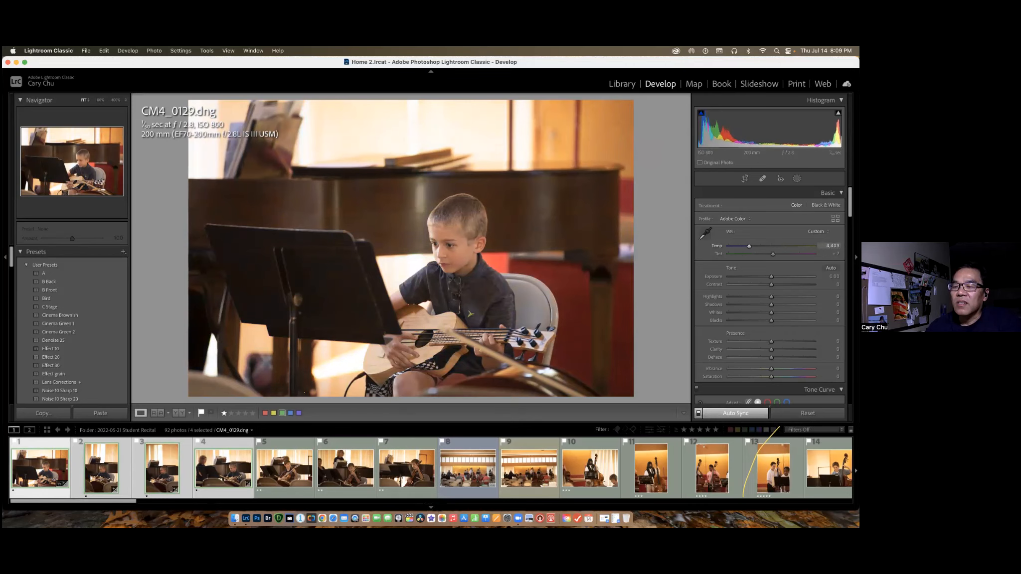
{"action": "left_click", "coordinate": [106, 472]}
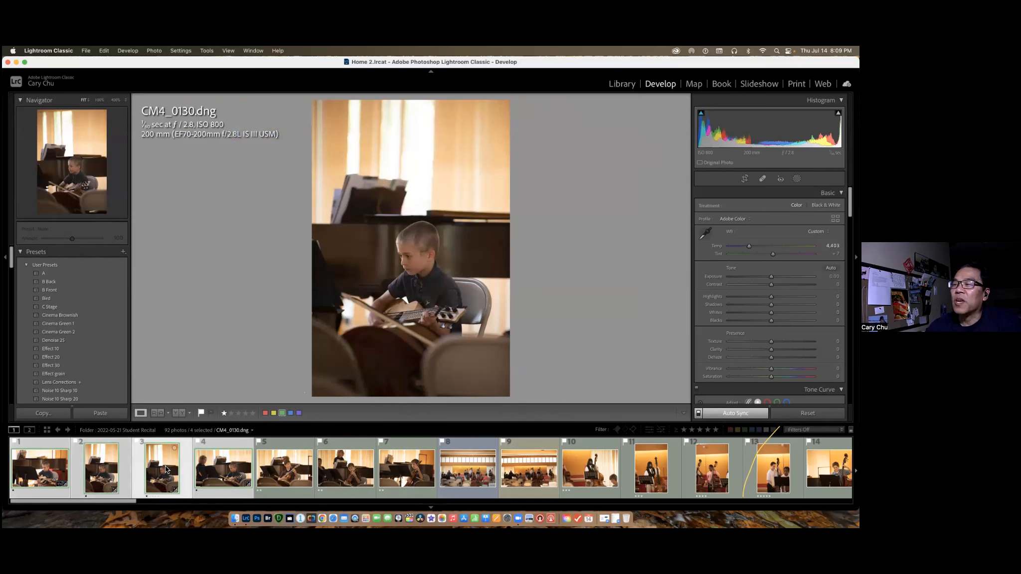
{"action": "left_click", "coordinate": [48, 475]}
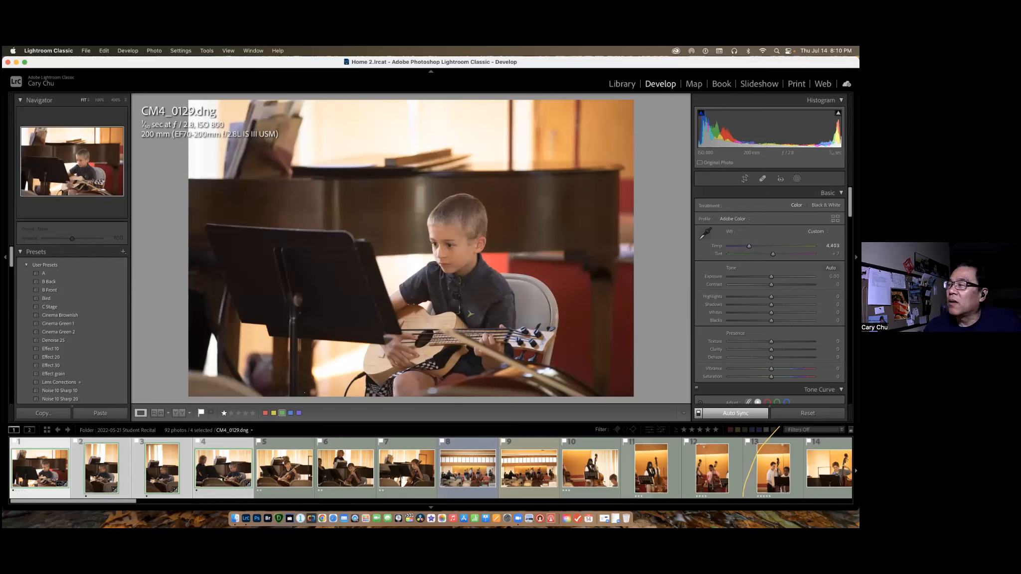
{"action": "left_click", "coordinate": [830, 268]}
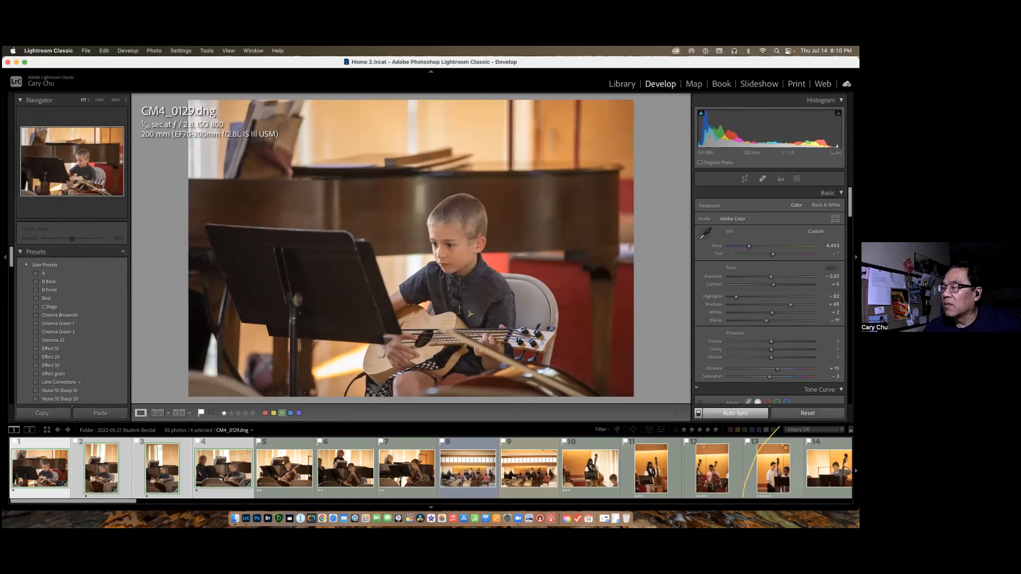
{"action": "left_click", "coordinate": [808, 413]}
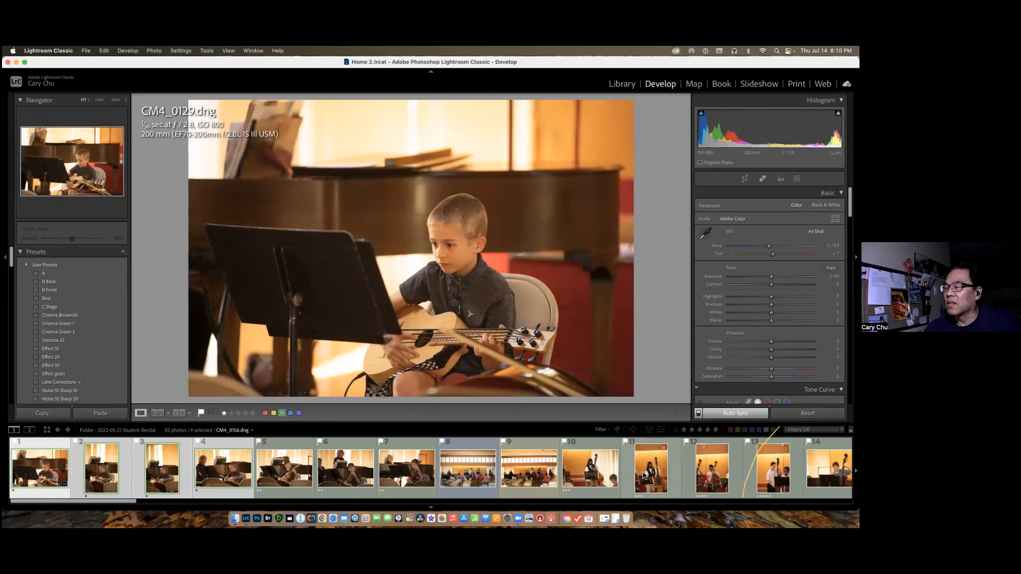
Select all photos in the folder and check the selection through to the end of the filmstrip.
{"action": "scroll", "coordinate": [644, 475], "scroll_direction": "down", "scroll_amount": 10}
{"action": "scroll", "coordinate": [644, 475], "scroll_direction": "down", "scroll_amount": 8}
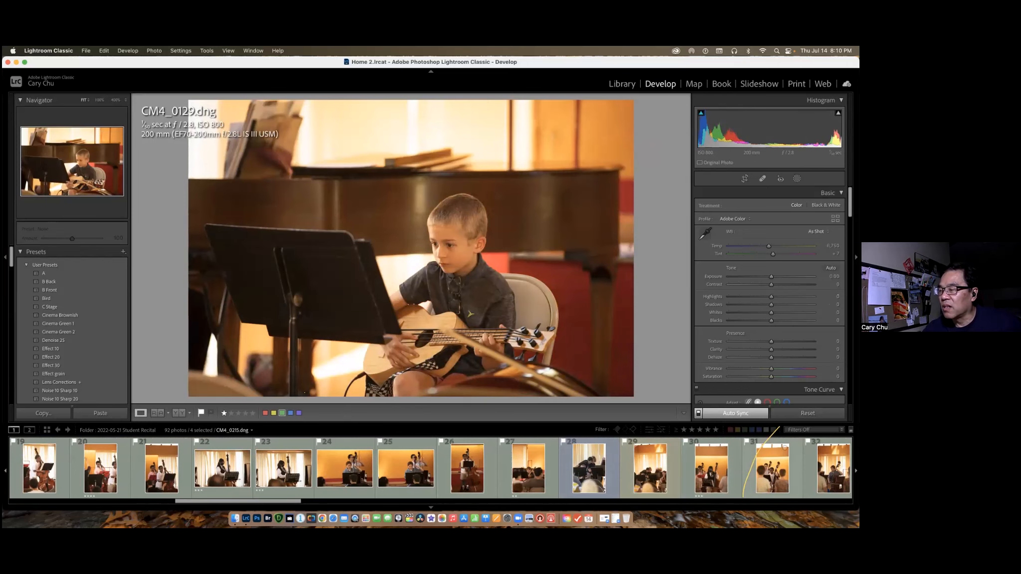
{"action": "scroll", "coordinate": [431, 469], "scroll_direction": "up", "scroll_amount": 3}
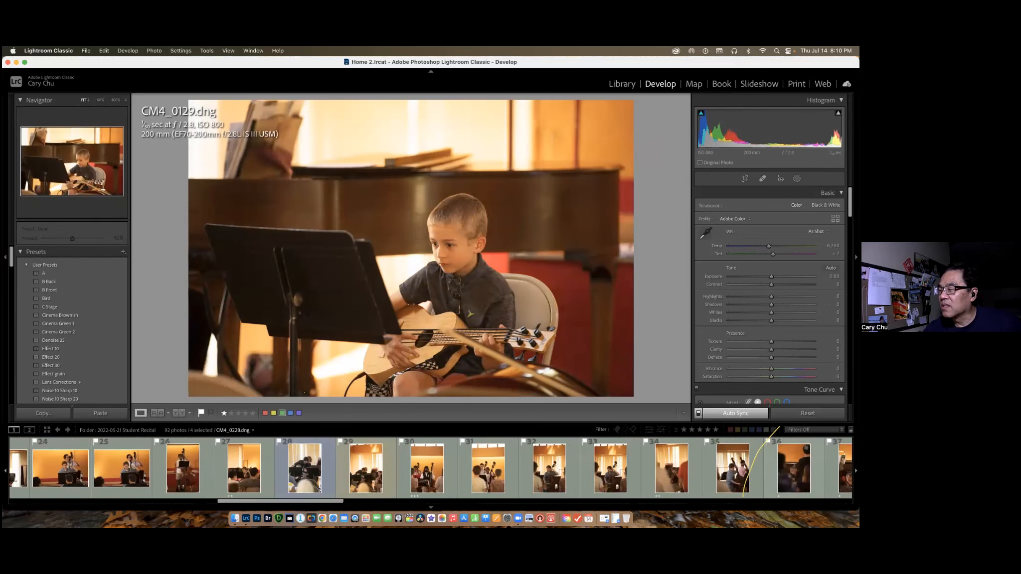
{"action": "scroll", "coordinate": [330, 482], "scroll_direction": "up", "scroll_amount": 5}
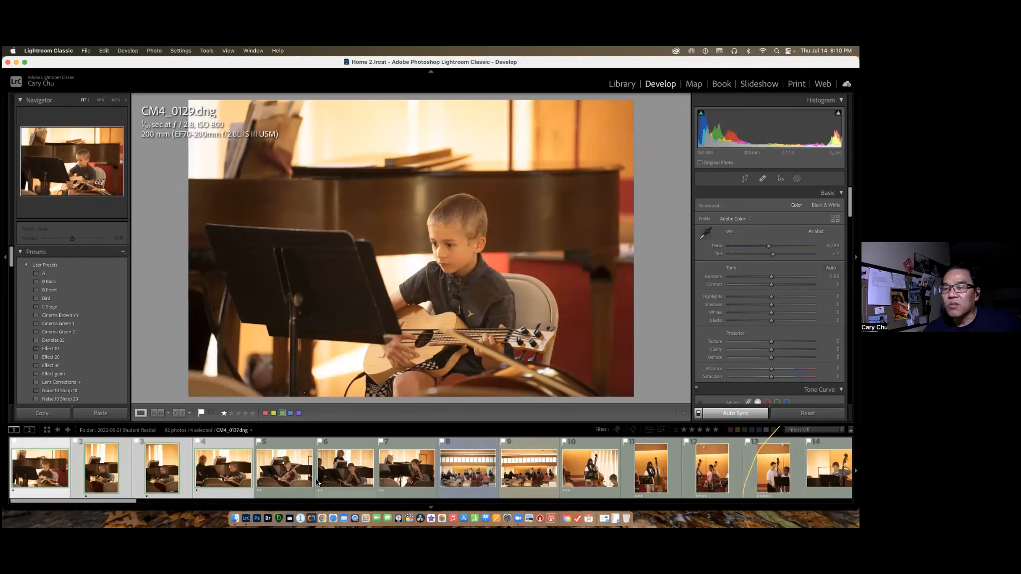
{"action": "key", "text": "super+a"}
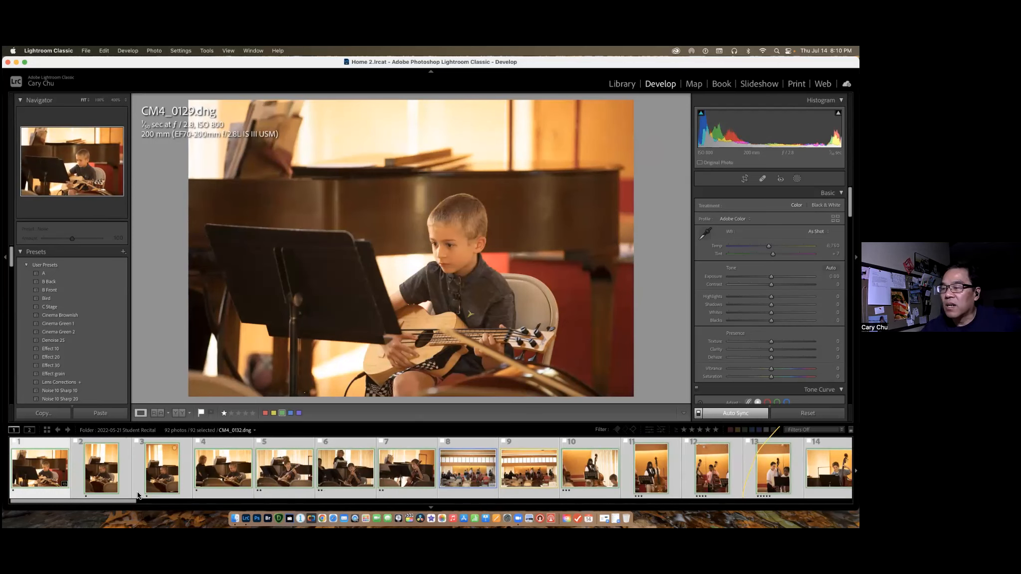
{"action": "left_click_drag", "start_coordinate": [126, 505], "coordinate": [842, 504]}
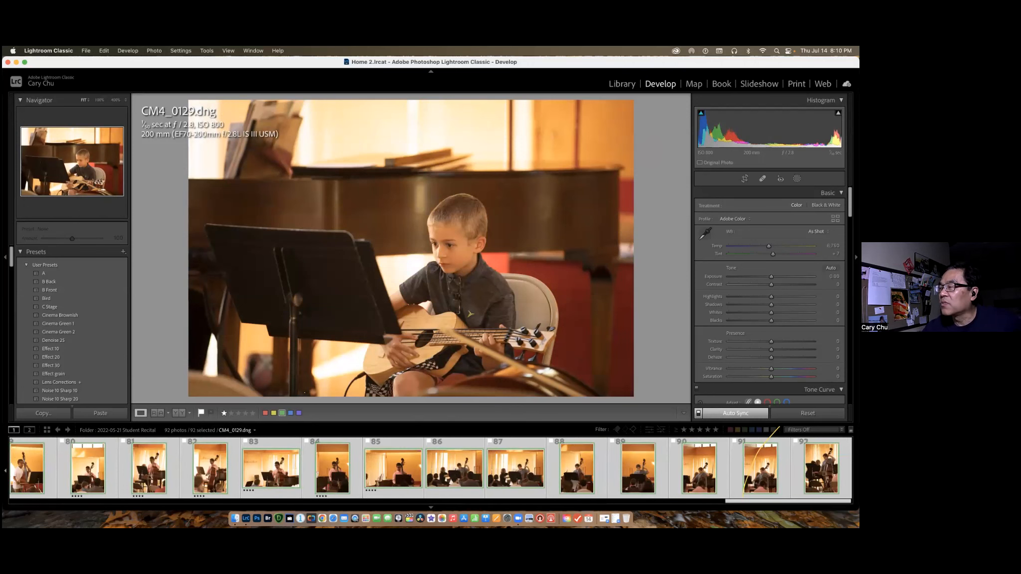
Make the last photo, CM4_0554.dng, the only selected one and select all photos again with it active.
{"action": "left_click", "coordinate": [821, 469]}
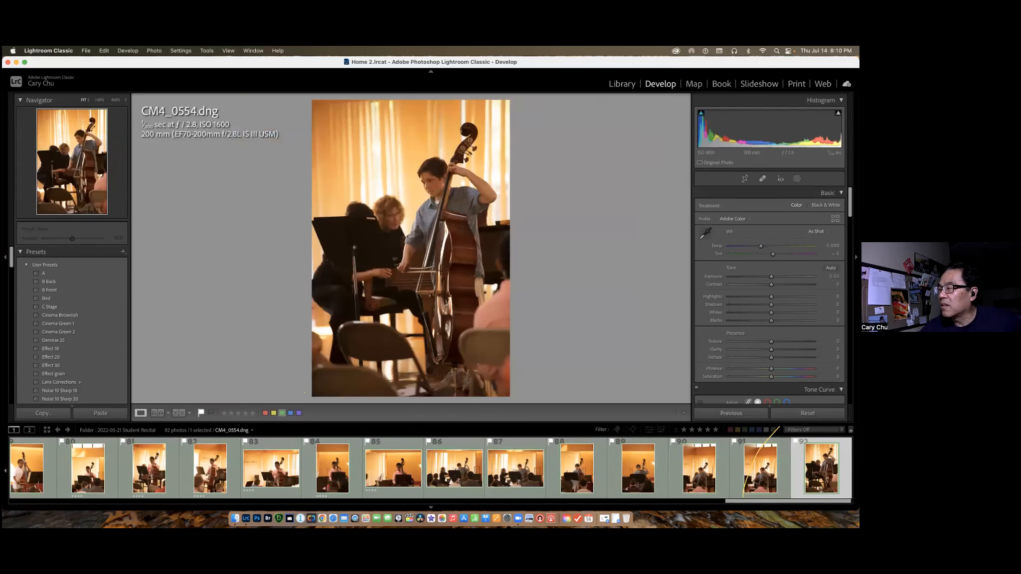
{"action": "scroll", "coordinate": [50, 486], "scroll_direction": "left", "scroll_amount": 20}
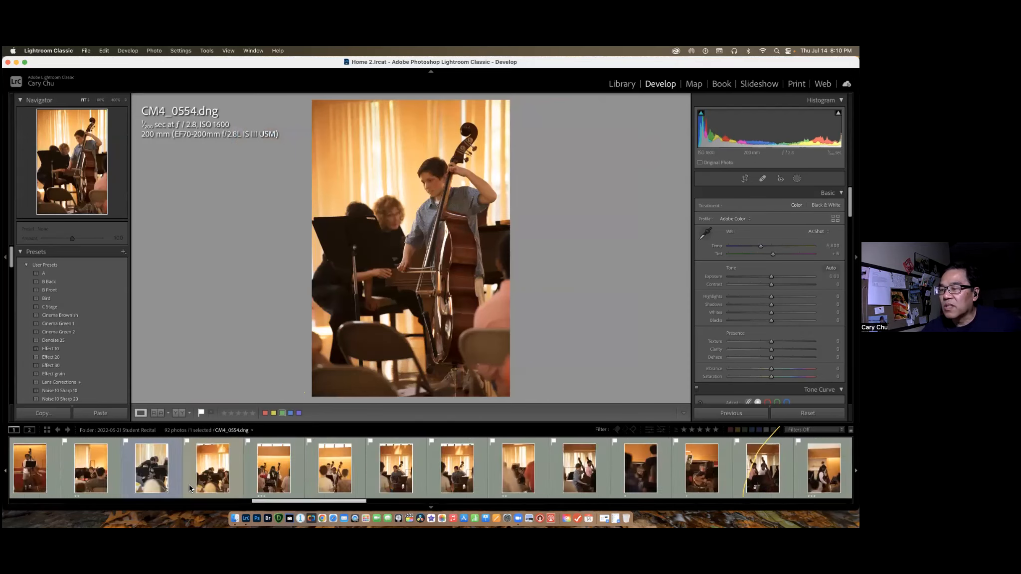
{"action": "scroll", "coordinate": [49, 486], "scroll_direction": "left", "scroll_amount": 5}
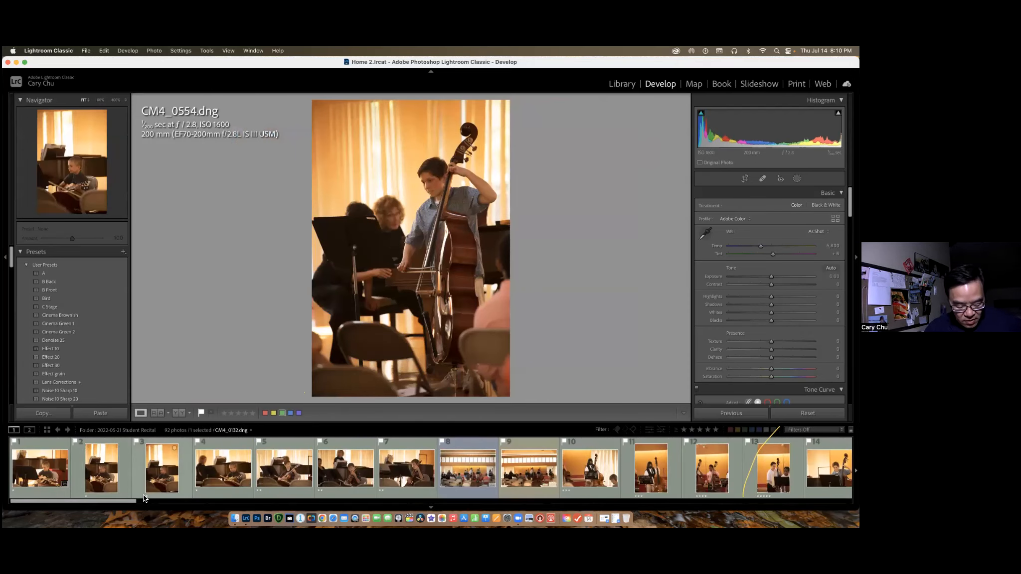
{"action": "key", "text": "super+a"}
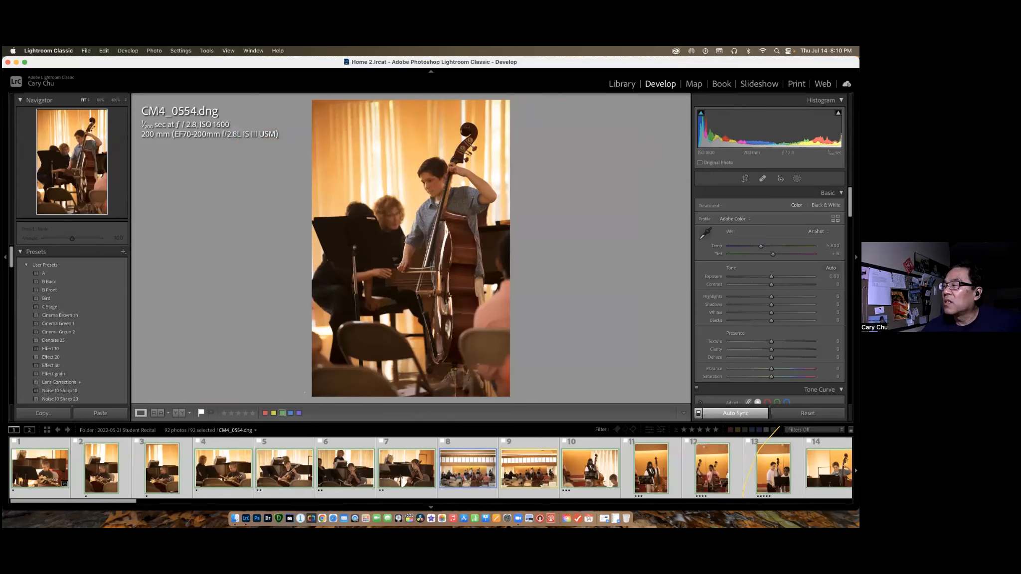
Try Auto white balance with a warmer temperature on all selected photos, and reset their develop settings.
{"action": "left_click", "coordinate": [818, 231]}
{"action": "left_click", "coordinate": [797, 240]}
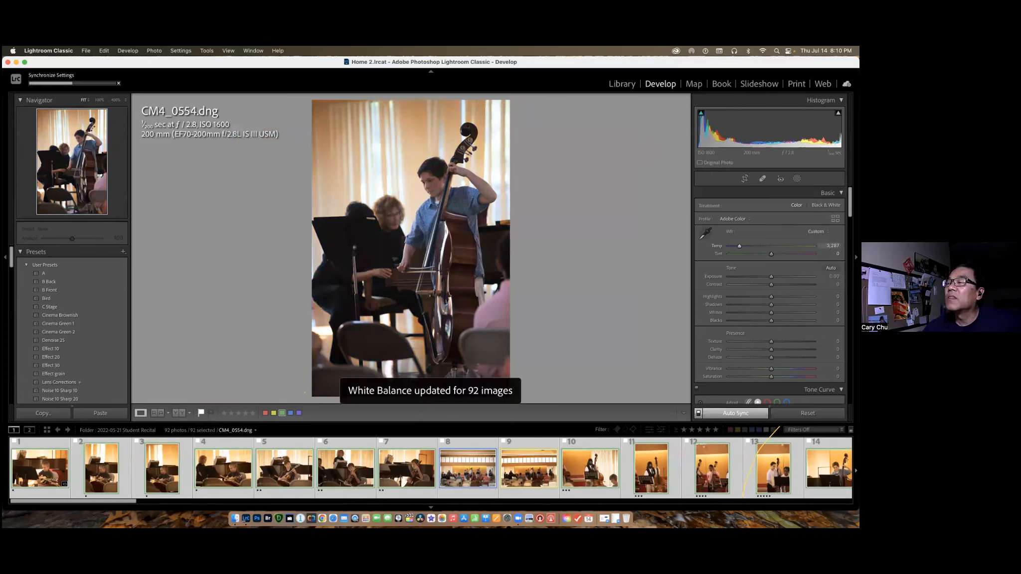
{"action": "left_click_drag", "start_coordinate": [740, 246], "coordinate": [744, 246]}
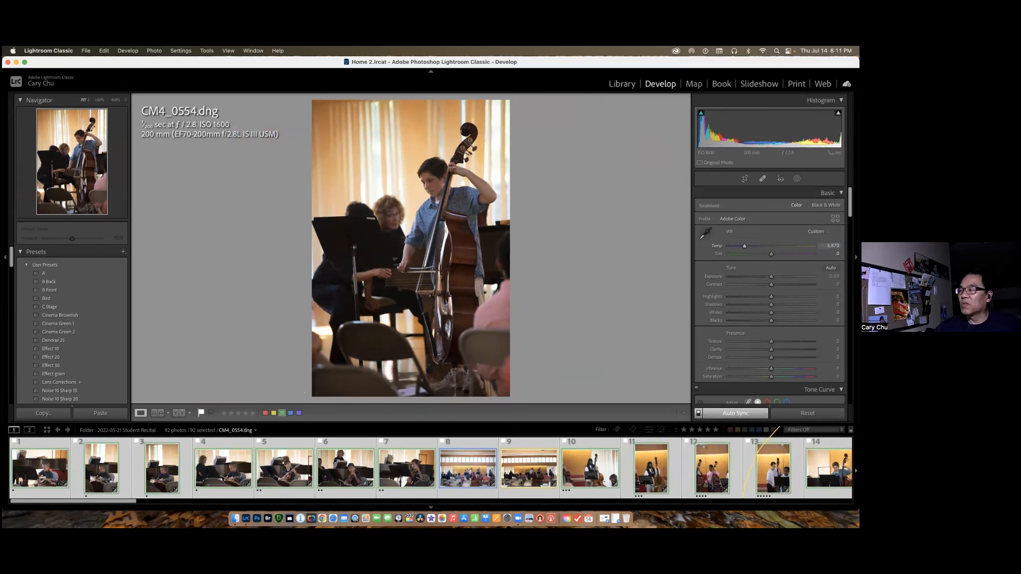
{"action": "left_click_drag", "start_coordinate": [747, 246], "coordinate": [747, 247]}
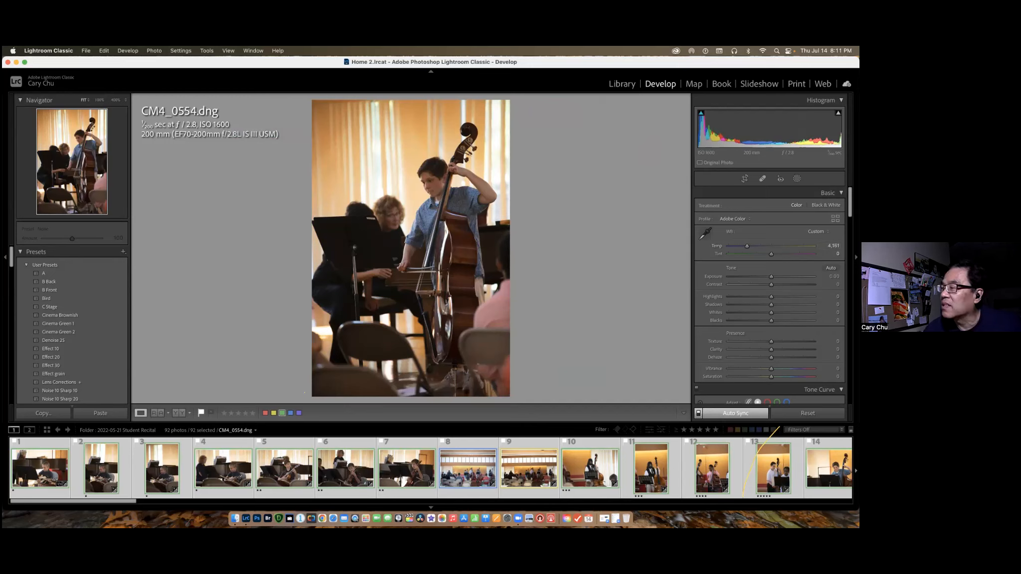
{"action": "left_click", "coordinate": [808, 413]}
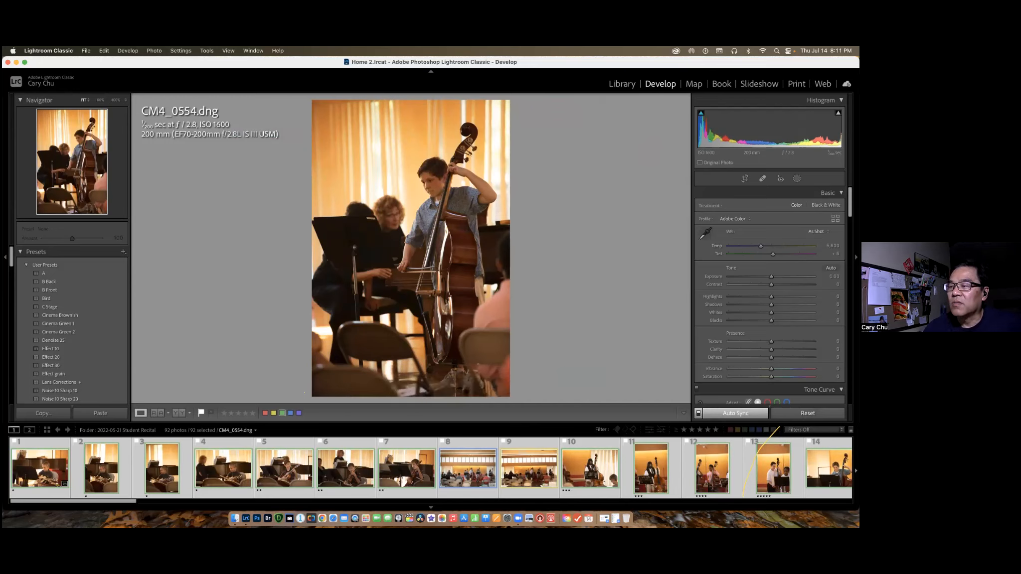
Deselect all photos and select the range CM4_0129.dng through CM4_0134.dng with CM4_0129.dng active.
{"action": "key", "text": "super+d"}
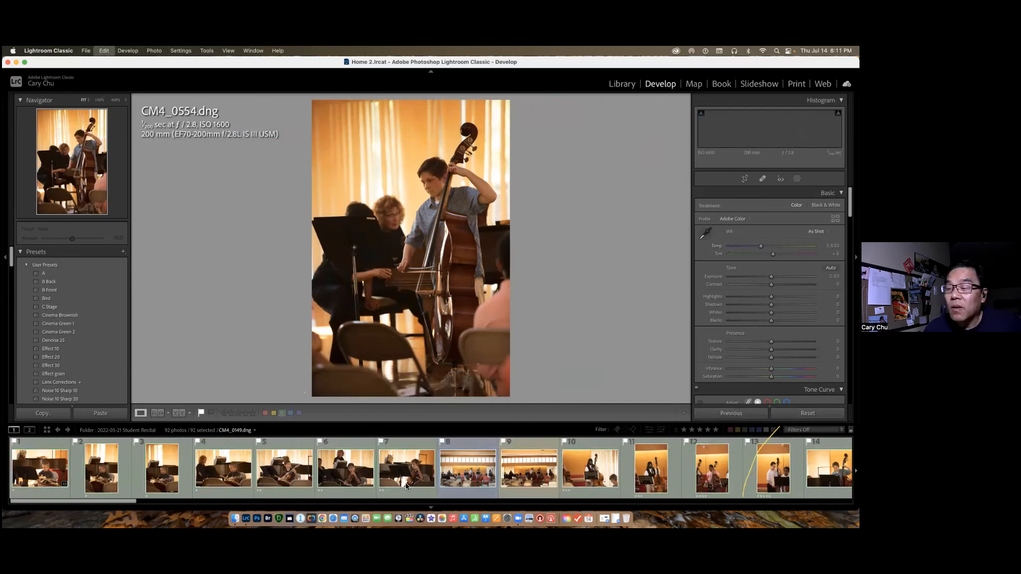
{"action": "scroll", "coordinate": [406, 479], "scroll_direction": "right", "scroll_amount": 20}
{"action": "scroll", "coordinate": [319, 466], "scroll_direction": "left", "scroll_amount": 10}
{"action": "scroll", "coordinate": [314, 463], "scroll_direction": "left", "scroll_amount": 20}
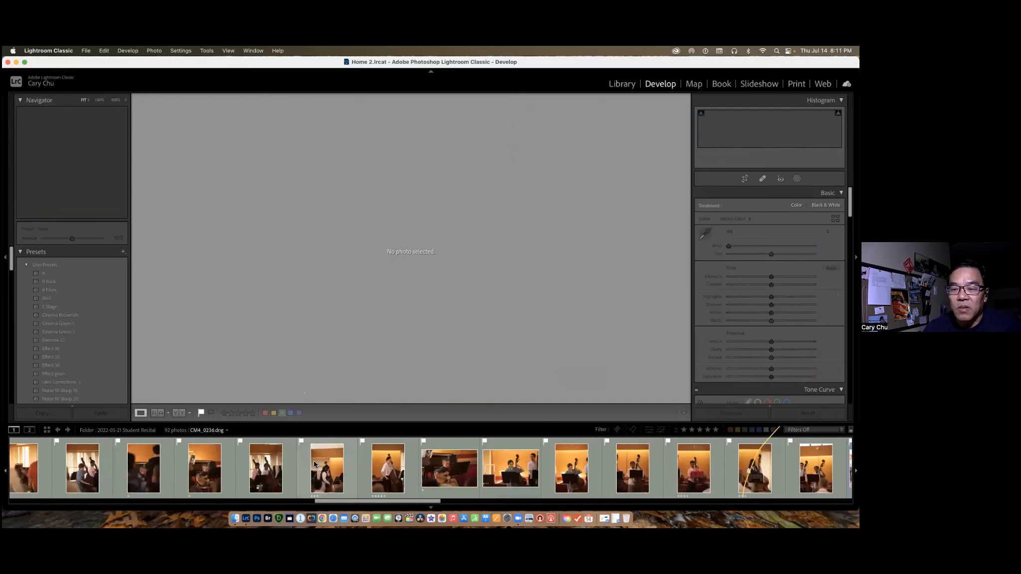
{"action": "left_click", "coordinate": [49, 473]}
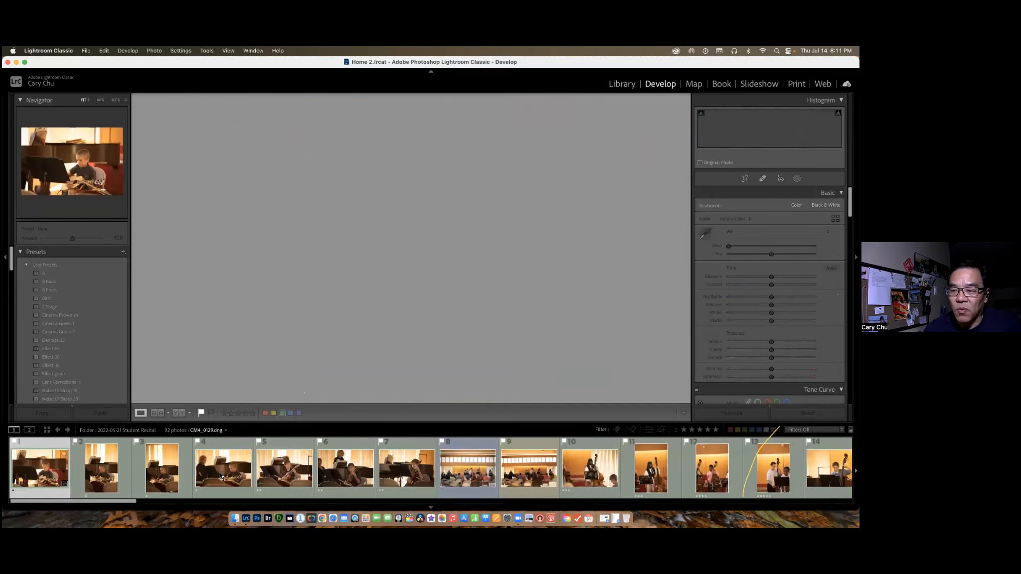
{"action": "left_click", "coordinate": [220, 474], "text": "shift"}
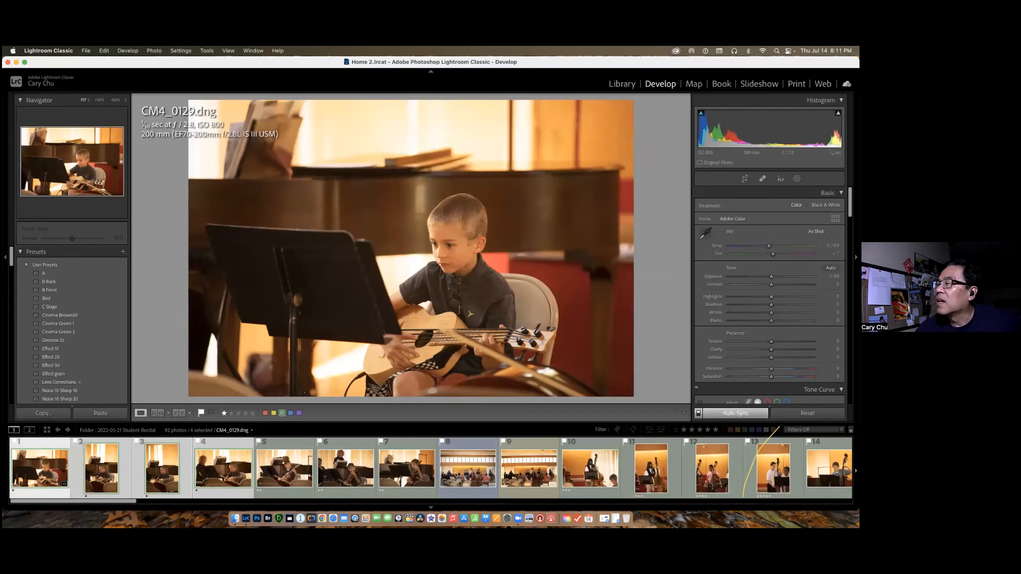
Apply Auto white balance to the four selected photos and warm the temperature to 4,759.
{"action": "left_click", "coordinate": [818, 232]}
{"action": "left_click", "coordinate": [818, 241]}
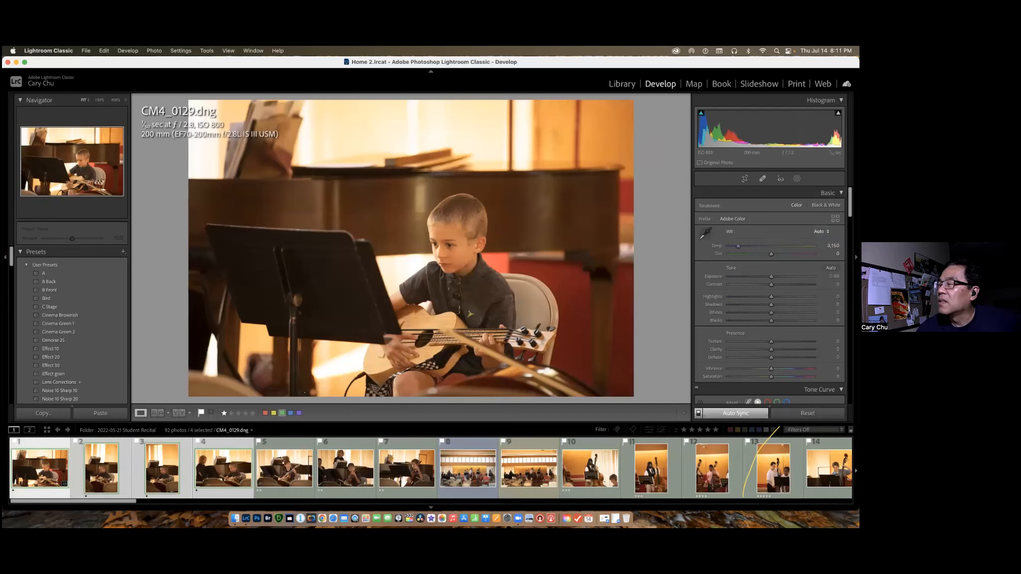
{"action": "left_click_drag", "start_coordinate": [739, 246], "coordinate": [754, 247]}
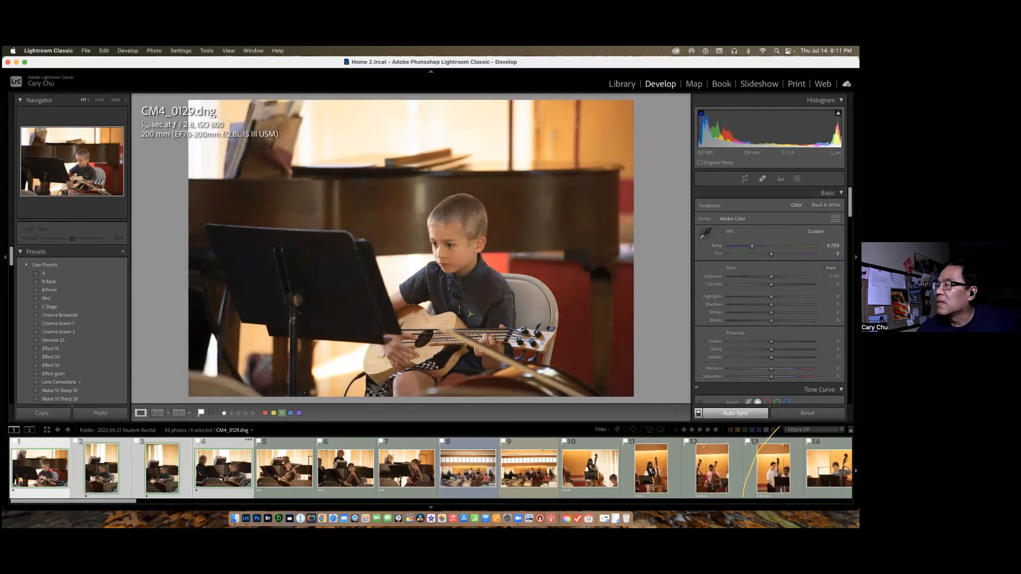
Apply Auto tone to the four photos, adjusted to Exposure +0.45 and Shadows +58 with a slightly cooler temperature.
{"action": "left_click", "coordinate": [831, 269]}
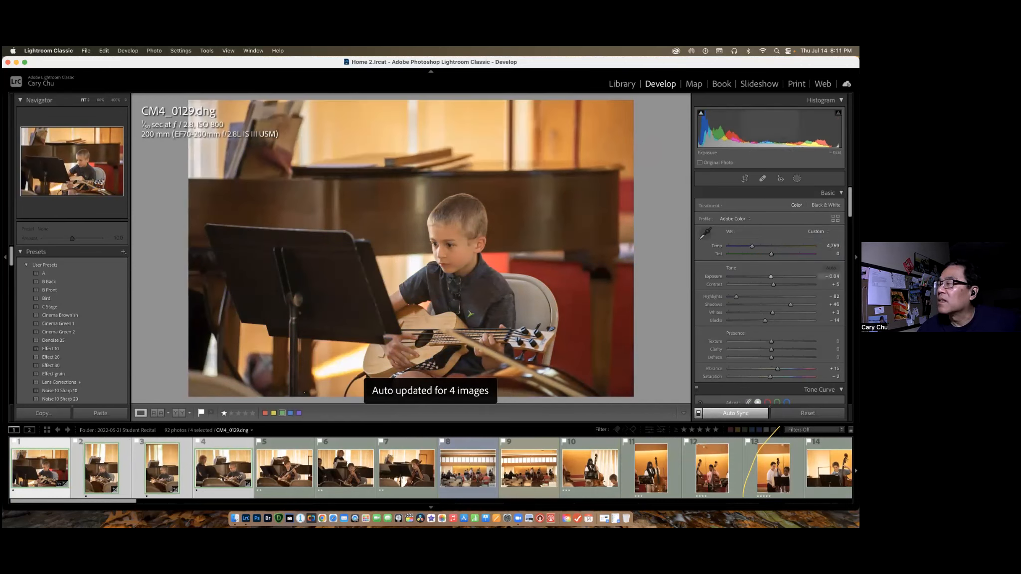
{"action": "left_click_drag", "start_coordinate": [771, 276], "coordinate": [795, 305]}
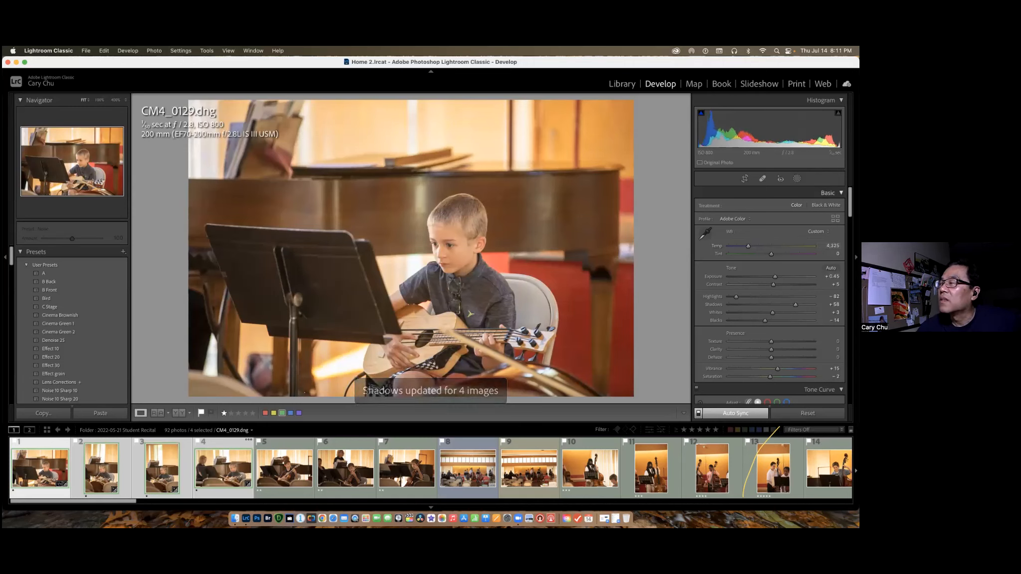
Set the four photos' HSL saturation to -14 for Orange and +6 for Red.
{"action": "scroll", "coordinate": [770, 299], "scroll_direction": "down", "scroll_amount": 10}
{"action": "scroll", "coordinate": [831, 302], "scroll_direction": "up", "scroll_amount": 5}
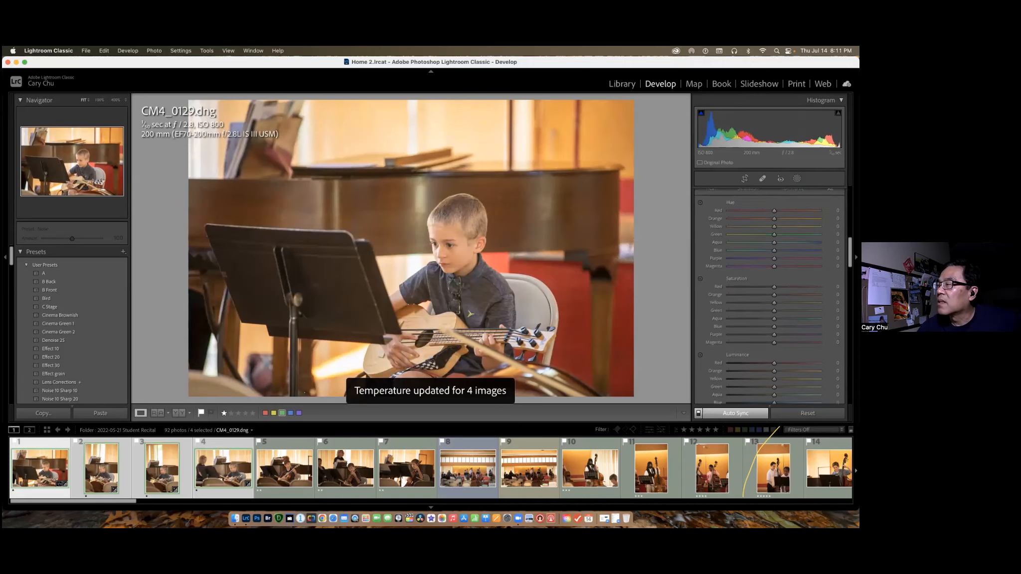
{"action": "left_click_drag", "start_coordinate": [774, 302], "coordinate": [777, 295]}
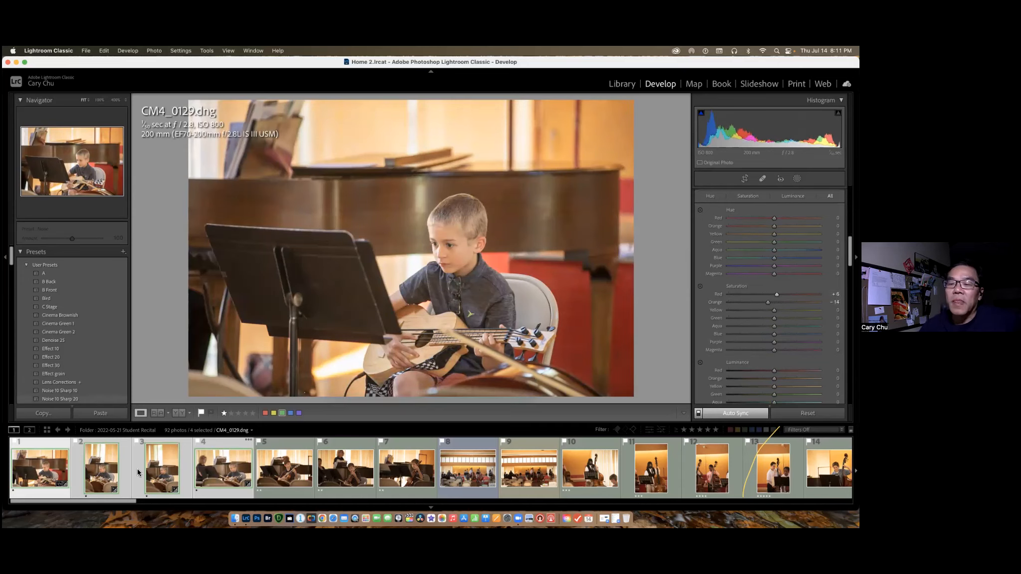
Review the synced edits on CM4_0130.dng, CM4_0132.dng and CM4_0134.dng.
{"action": "key", "text": "Right"}
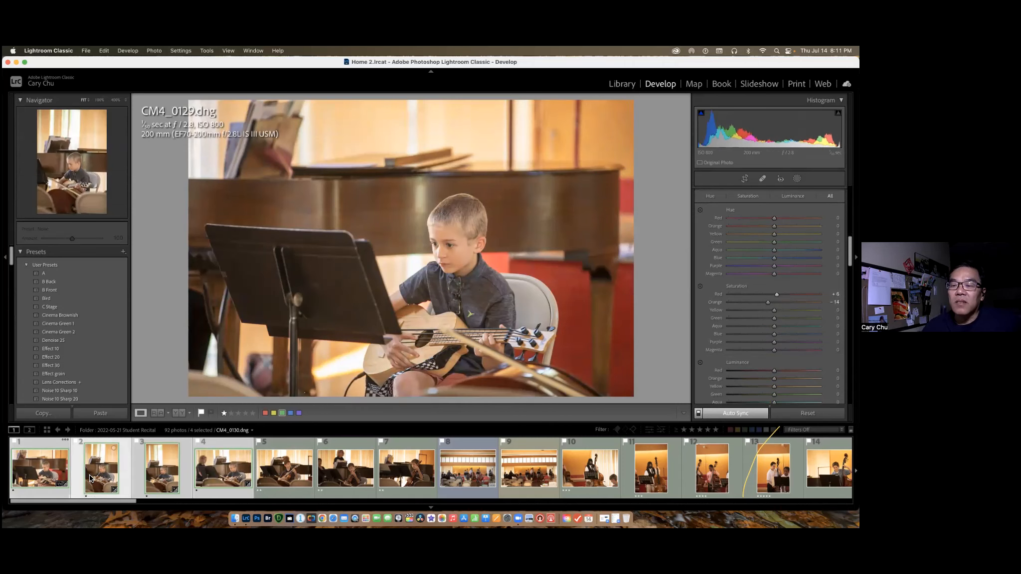
{"action": "left_click", "coordinate": [171, 465]}
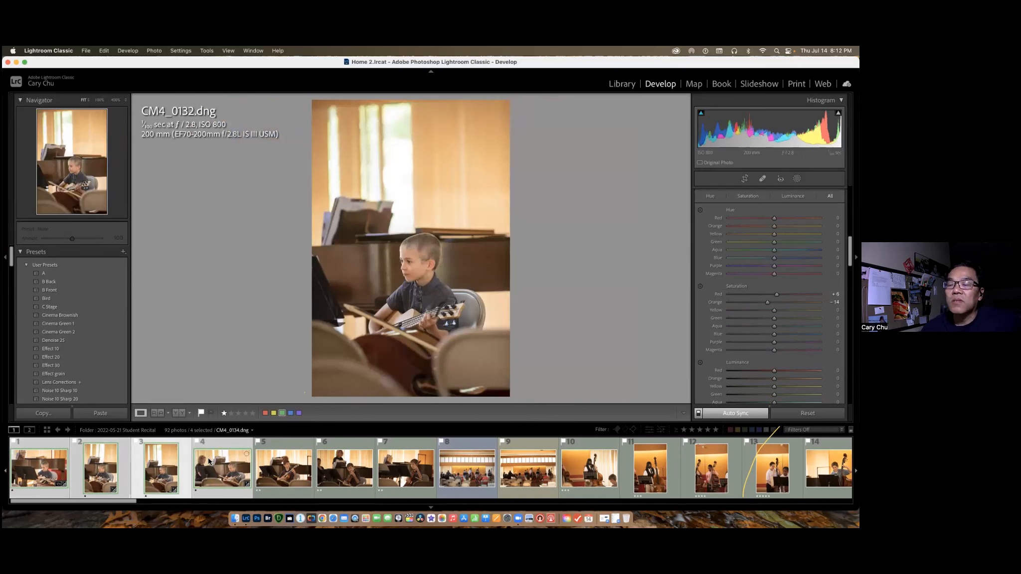
{"action": "key", "text": "Right"}
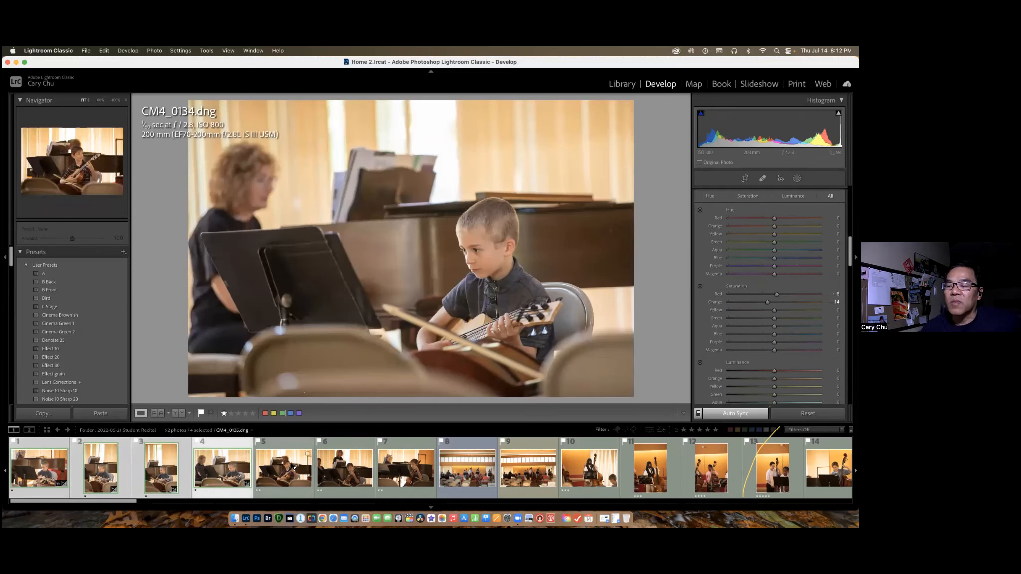
Select only CM4_0129.dng and crop it tighter around the boy with the guitar, keeping the original aspect ratio.
{"action": "left_click", "coordinate": [37, 474]}
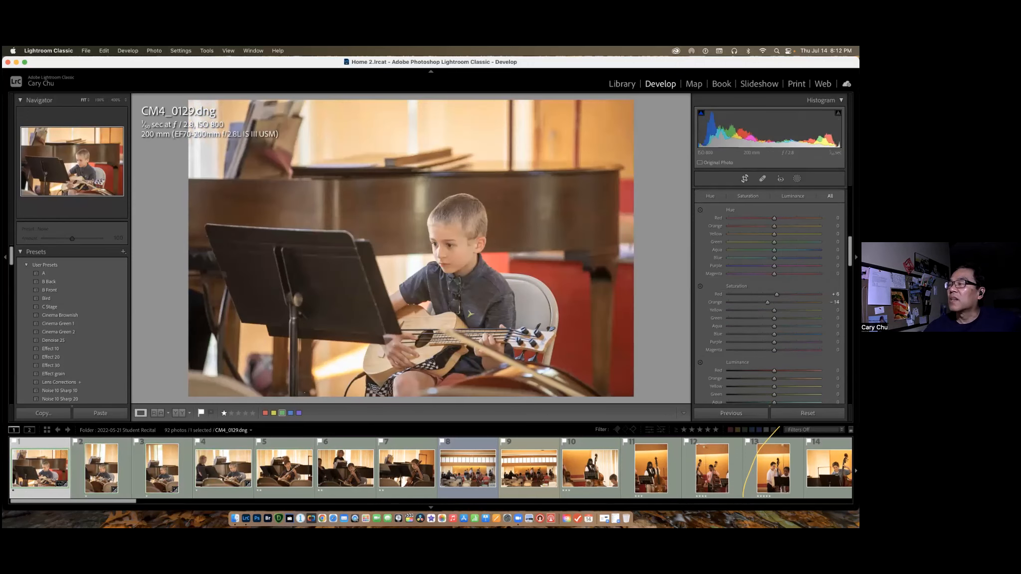
{"action": "key", "text": "r"}
{"action": "left_click_drag", "start_coordinate": [631, 102], "coordinate": [601, 121]}
{"action": "left_click_drag", "start_coordinate": [540, 173], "coordinate": [506, 173]}
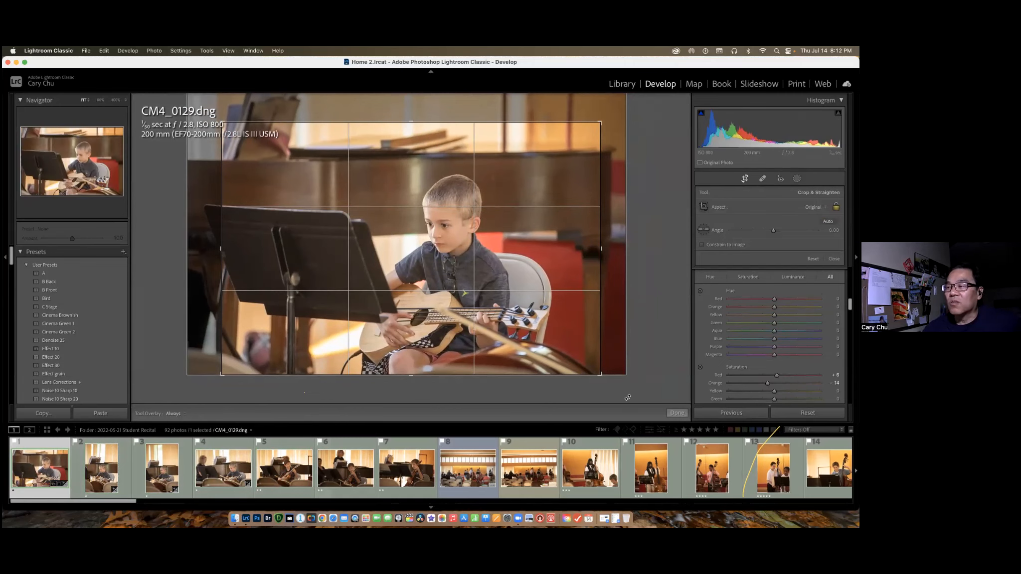
{"action": "left_click", "coordinate": [685, 415]}
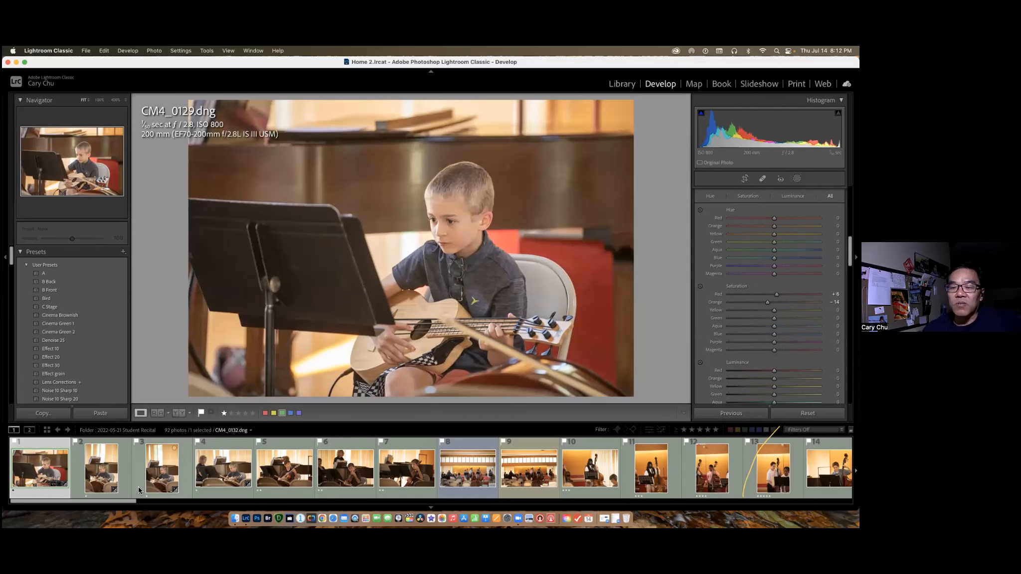
Straighten CM4_0130.dng to an angle of -1.16 and crop it tighter around the seated boy.
{"action": "left_click", "coordinate": [101, 469]}
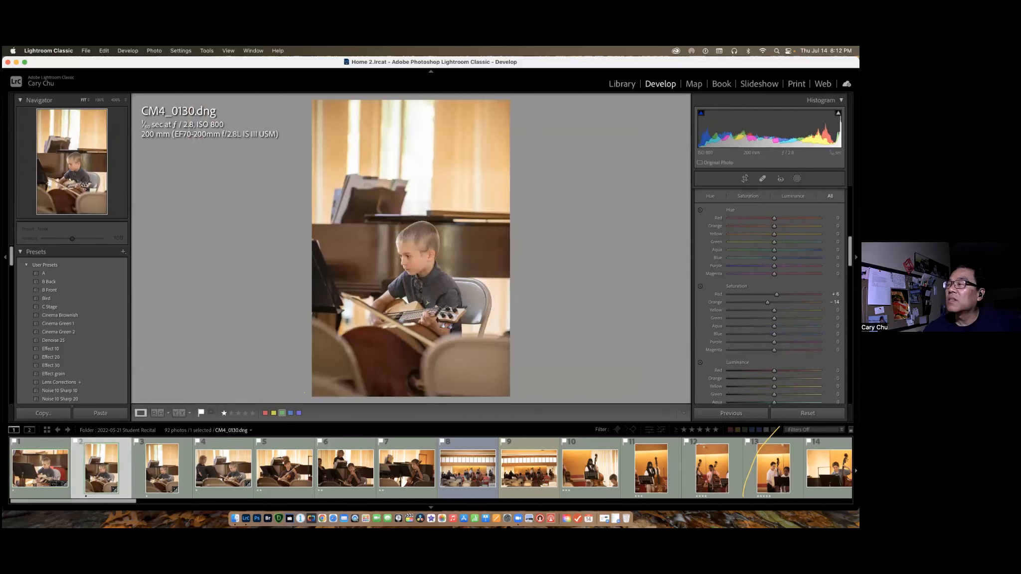
{"action": "left_click", "coordinate": [745, 179]}
{"action": "mouse_move", "coordinate": [507, 102]}
{"action": "left_mouse_down"}
{"action": "mouse_move", "coordinate": [481, 121]}
{"action": "mouse_move", "coordinate": [508, 106]}
{"action": "left_mouse_up"}
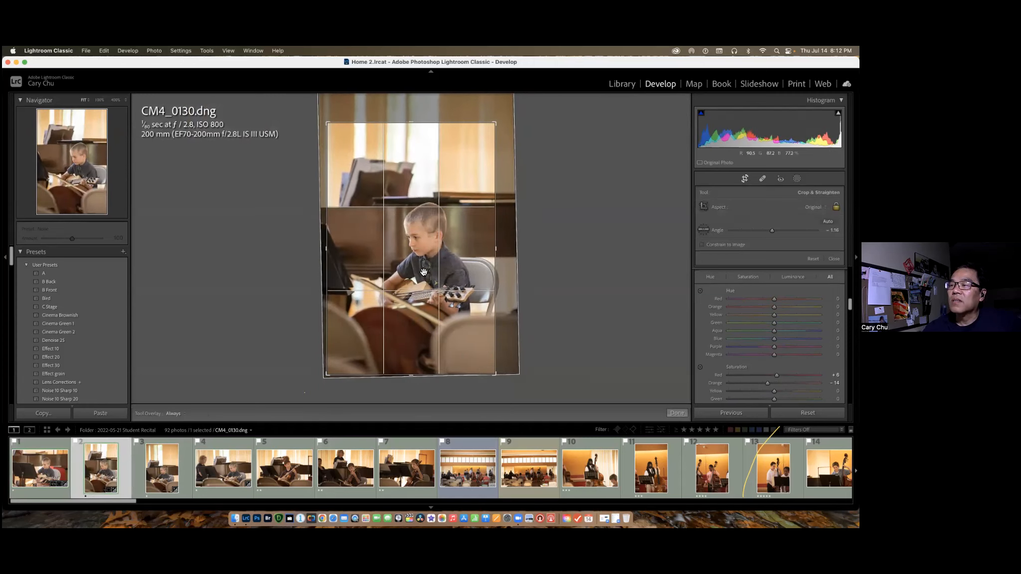
Crop CM4_0132.dng tighter around the boy, trimming the curtain area above him and keeping the original aspect ratio.
{"action": "left_click", "coordinate": [188, 472]}
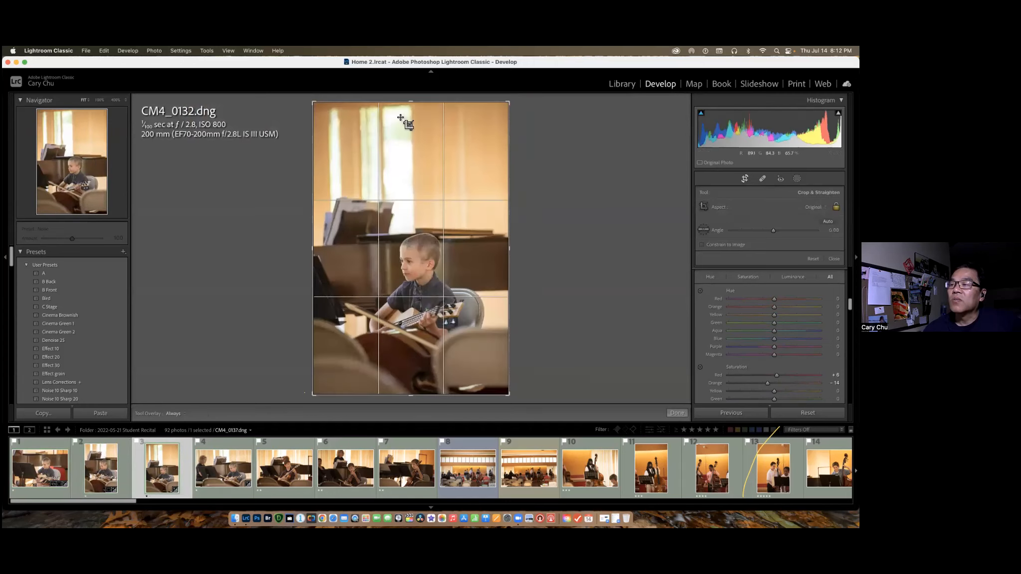
{"action": "left_click_drag", "start_coordinate": [315, 102], "coordinate": [332, 130]}
{"action": "left_click_drag", "start_coordinate": [349, 239], "coordinate": [371, 239]}
Straighten CM4_0134.dng to an angle of 0.78.
{"action": "left_click", "coordinate": [205, 471]}
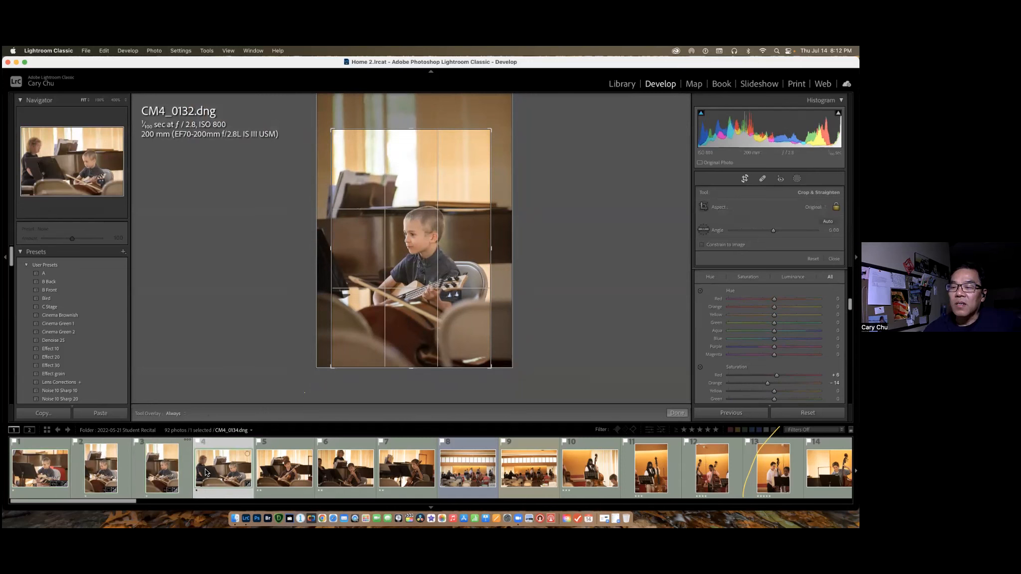
{"action": "left_click_drag", "start_coordinate": [641, 99], "coordinate": [648, 102]}
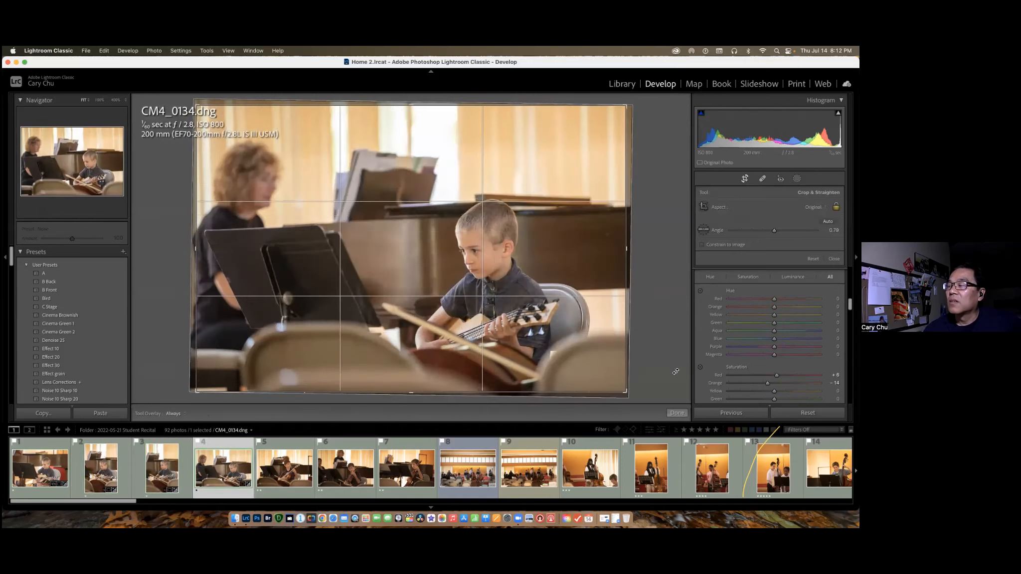
{"action": "left_click", "coordinate": [677, 414]}
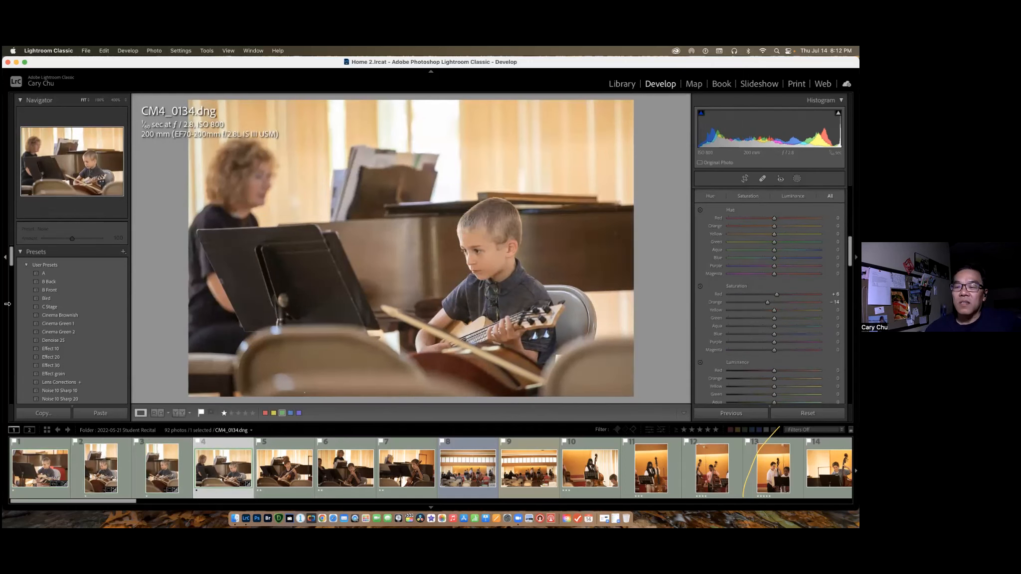
Compare the cropped photos with the unedited CM4_0135.dng, ending on CM4_0134.dng.
{"action": "left_click", "coordinate": [37, 467]}
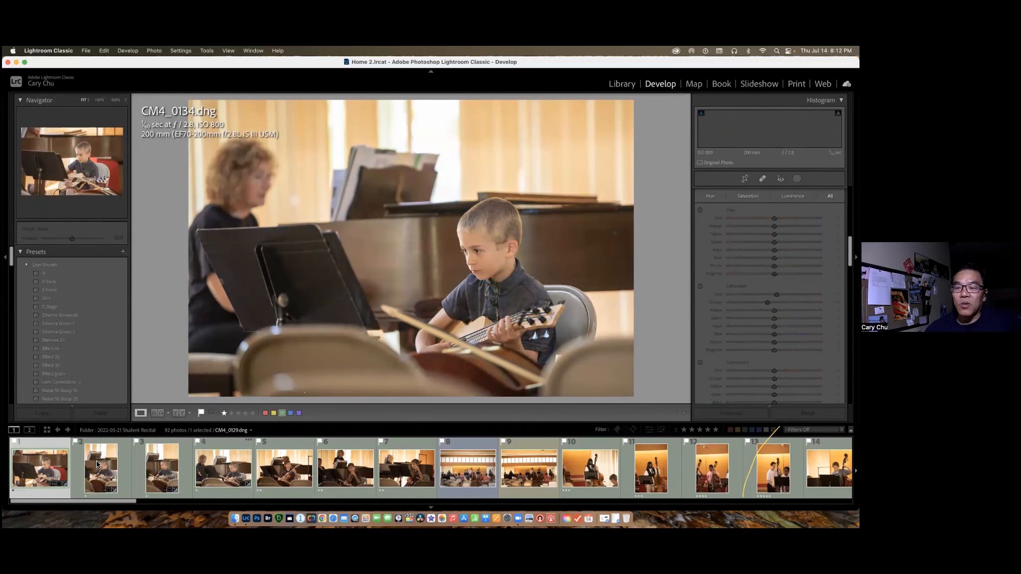
{"action": "left_click", "coordinate": [98, 464]}
{"action": "left_click", "coordinate": [208, 470]}
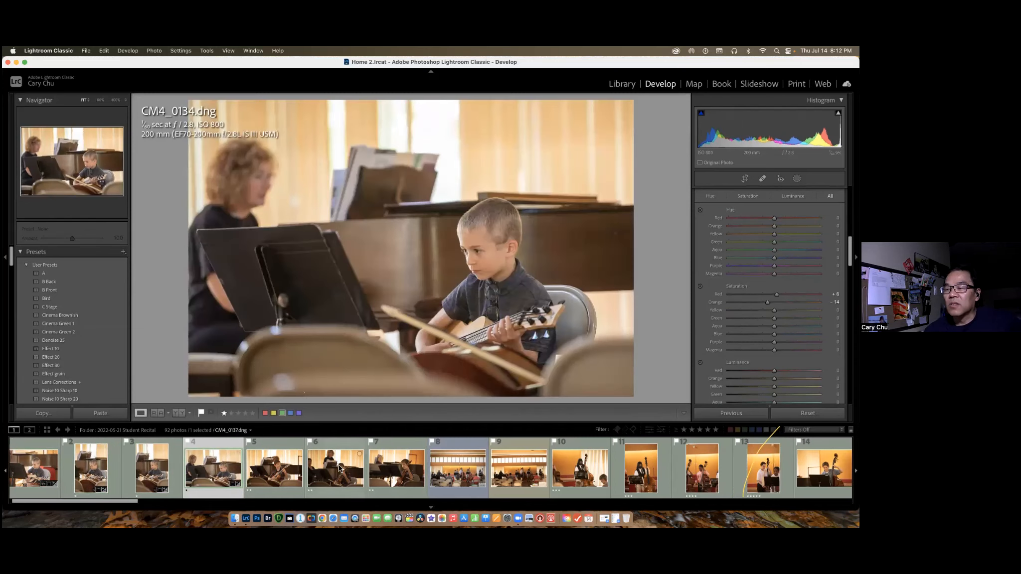
{"action": "left_click", "coordinate": [278, 470]}
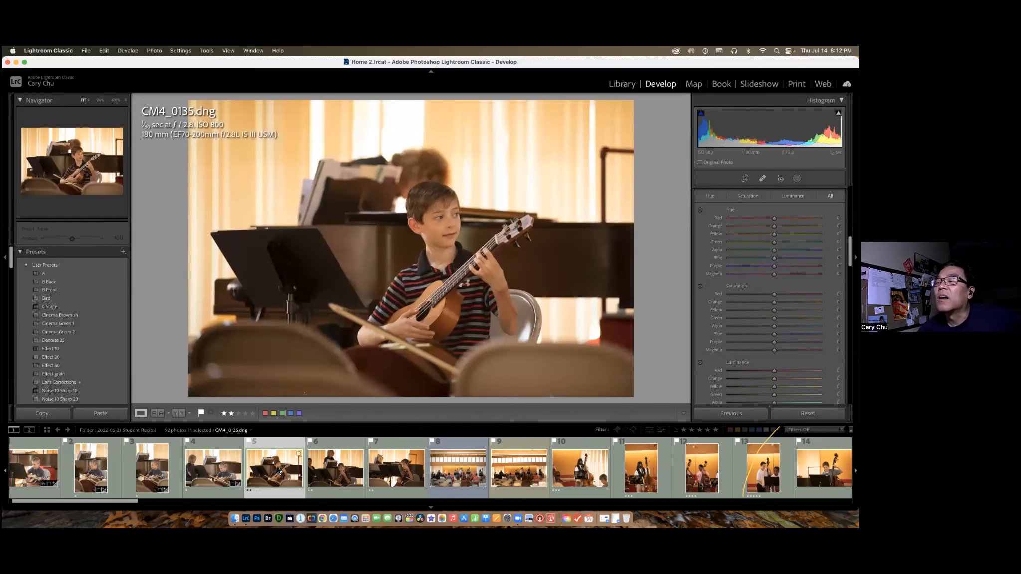
{"action": "left_click", "coordinate": [227, 475]}
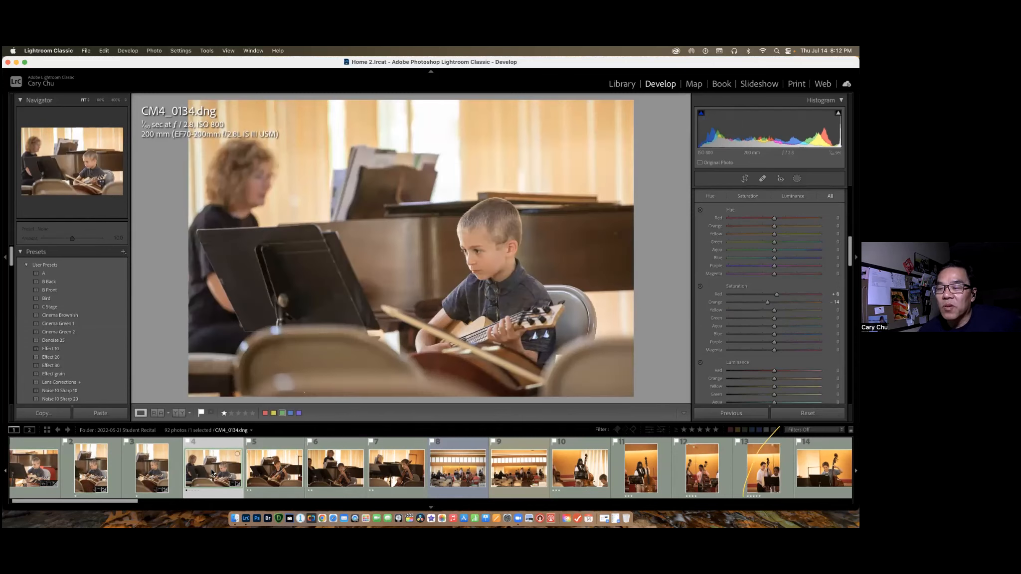
Apply the previous photo's settings to CM4_0135.dng and lower its exposure to +0.10.
{"action": "left_click", "coordinate": [278, 471]}
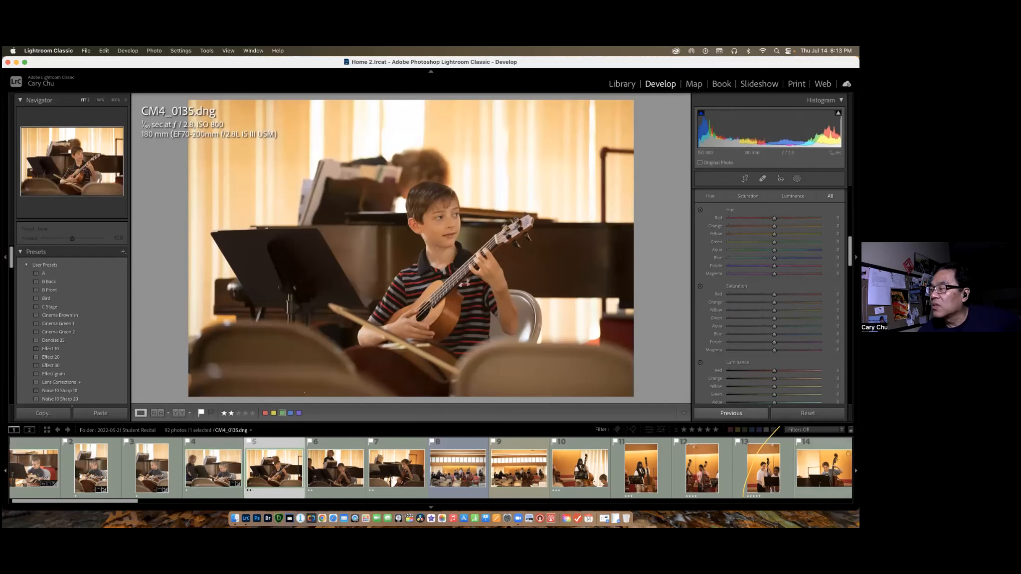
{"action": "left_click", "coordinate": [731, 414]}
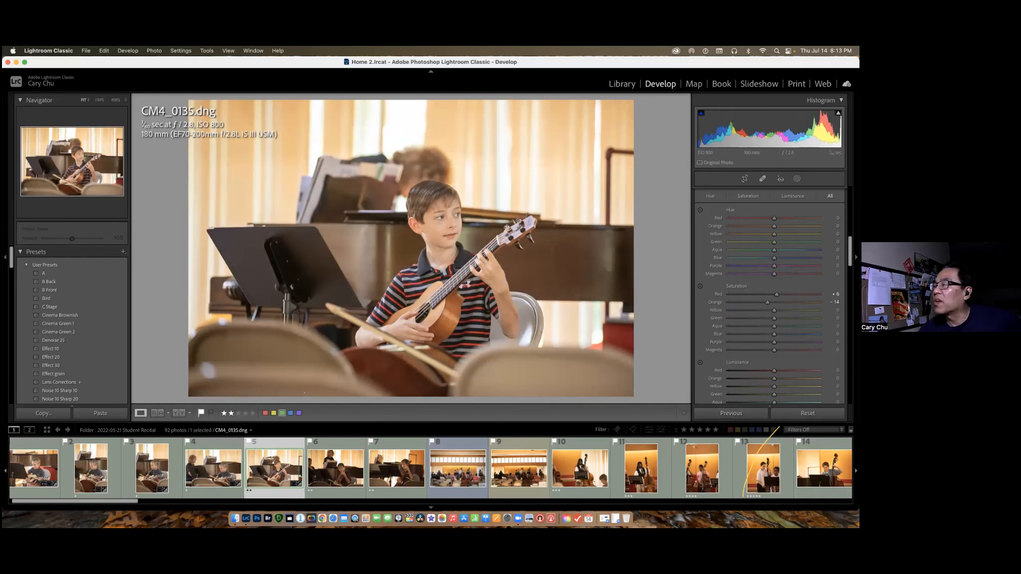
{"action": "scroll", "coordinate": [770, 300], "scroll_direction": "up", "scroll_amount": 10}
{"action": "left_click_drag", "start_coordinate": [774, 277], "coordinate": [772, 277]}
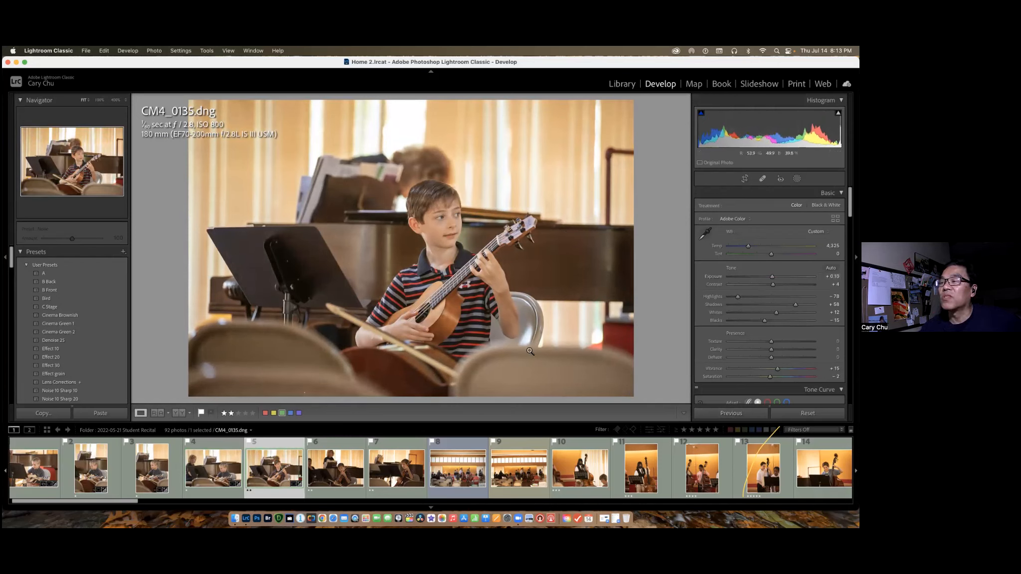
Straighten CM4_0135.dng to an angle of -0.16.
{"action": "left_click", "coordinate": [745, 179]}
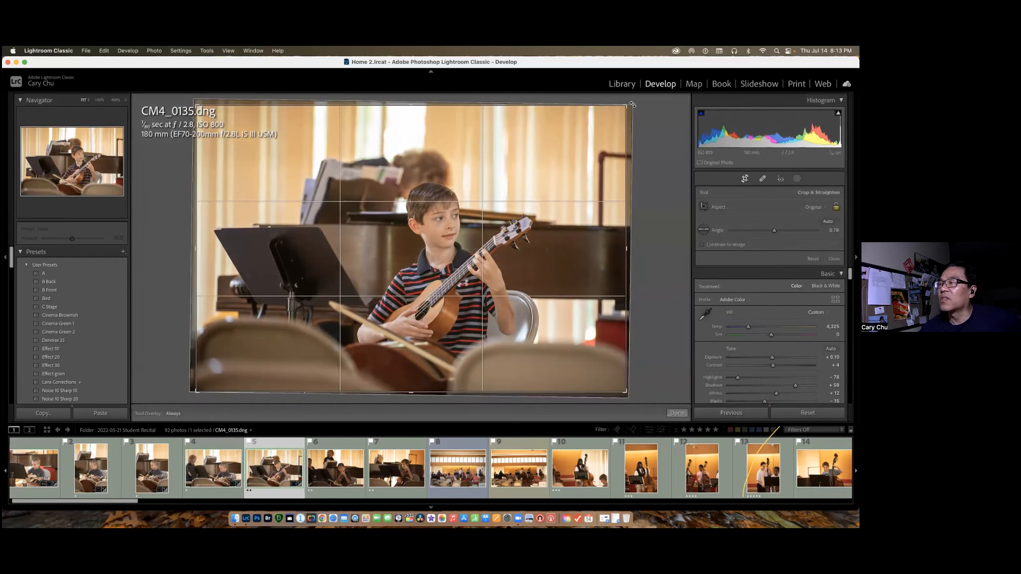
{"action": "left_click_drag", "start_coordinate": [634, 105], "coordinate": [634, 103]}
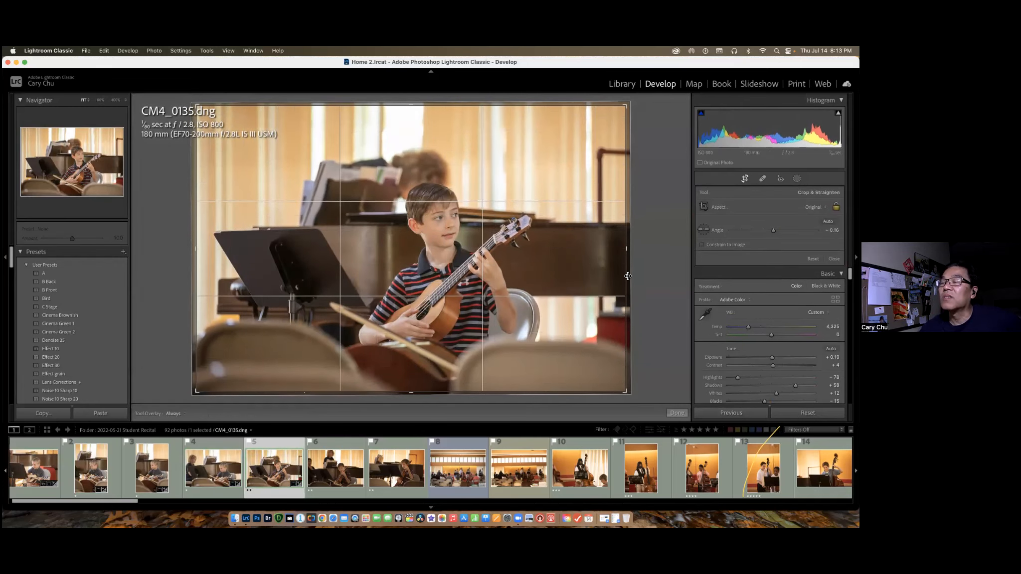
{"action": "left_click", "coordinate": [678, 413]}
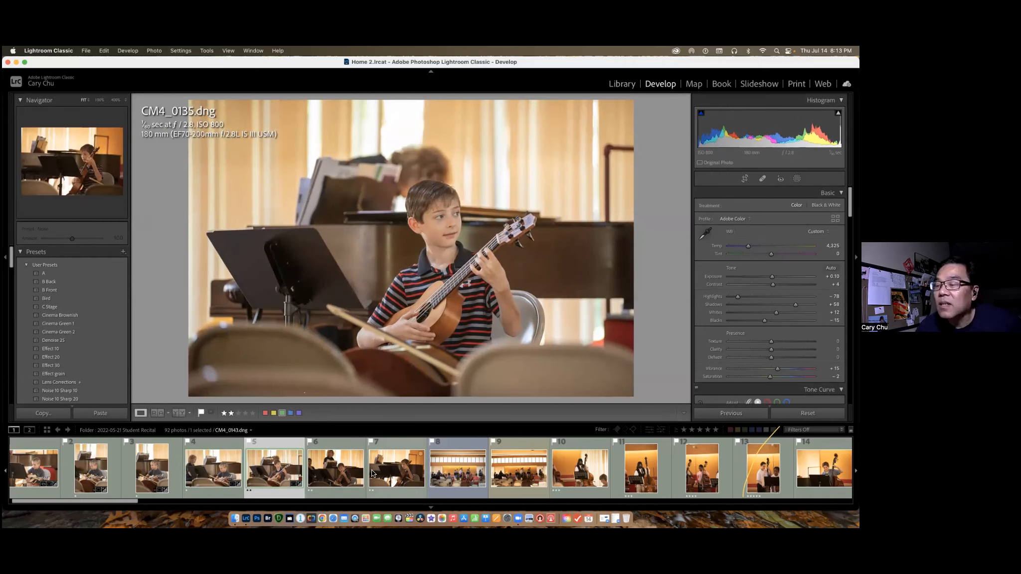
Crop CM4_0135.dng tighter around the boy in the striped shirt and fine-tune the crop position.
{"action": "left_click", "coordinate": [745, 179]}
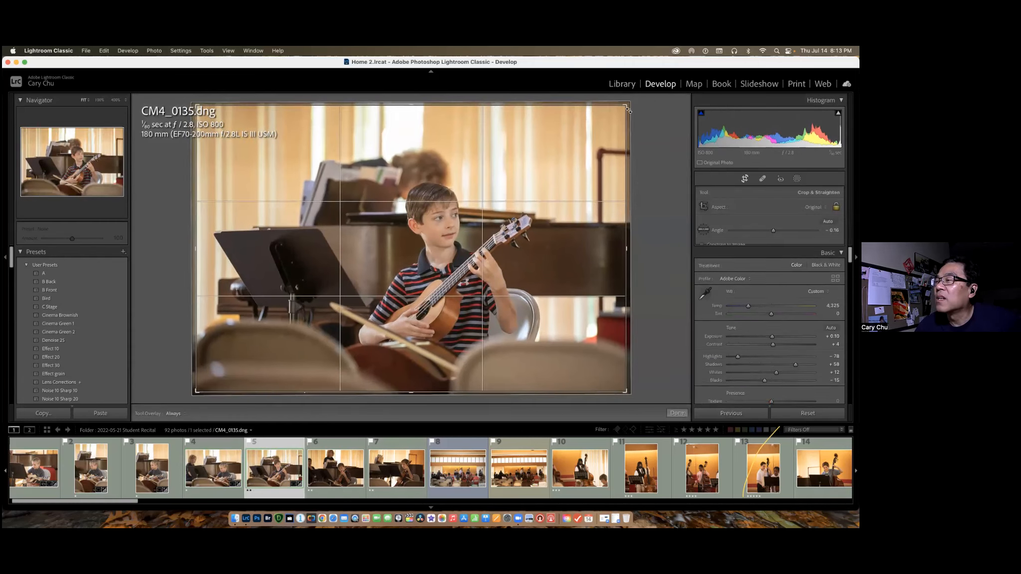
{"action": "left_click_drag", "start_coordinate": [628, 105], "coordinate": [505, 179]}
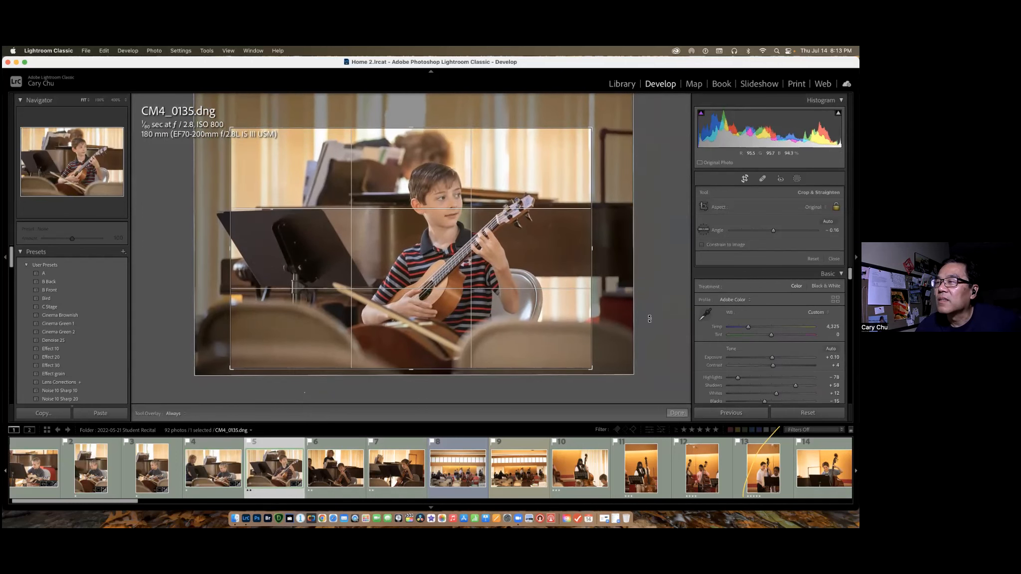
{"action": "left_click", "coordinate": [676, 412]}
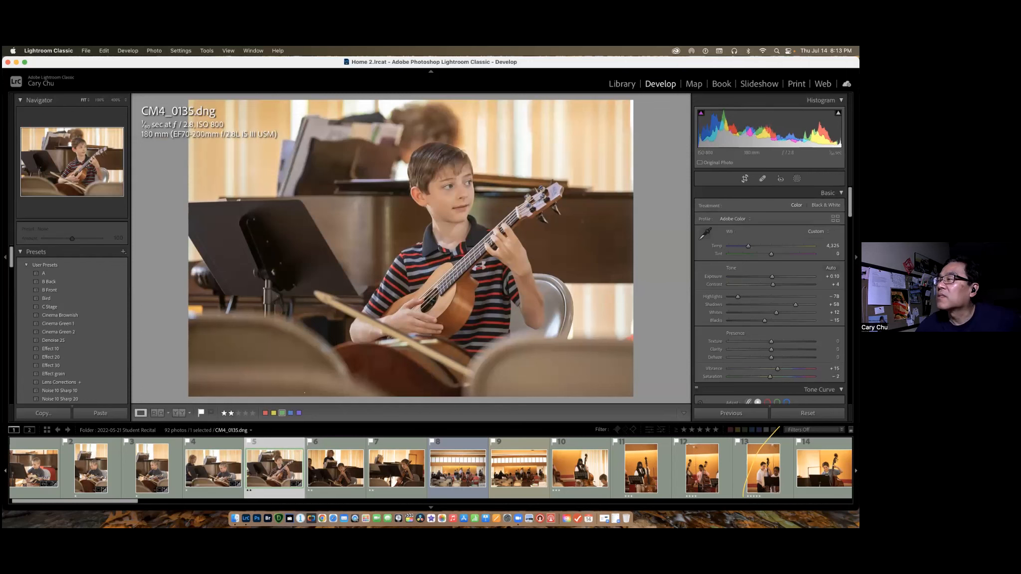
{"action": "key", "text": "r"}
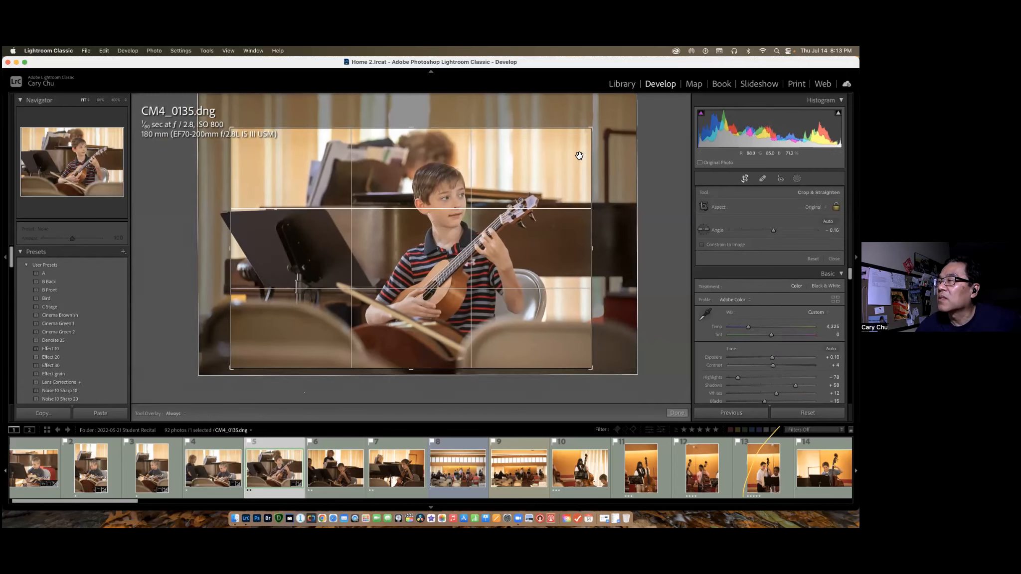
{"action": "left_click", "coordinate": [677, 413]}
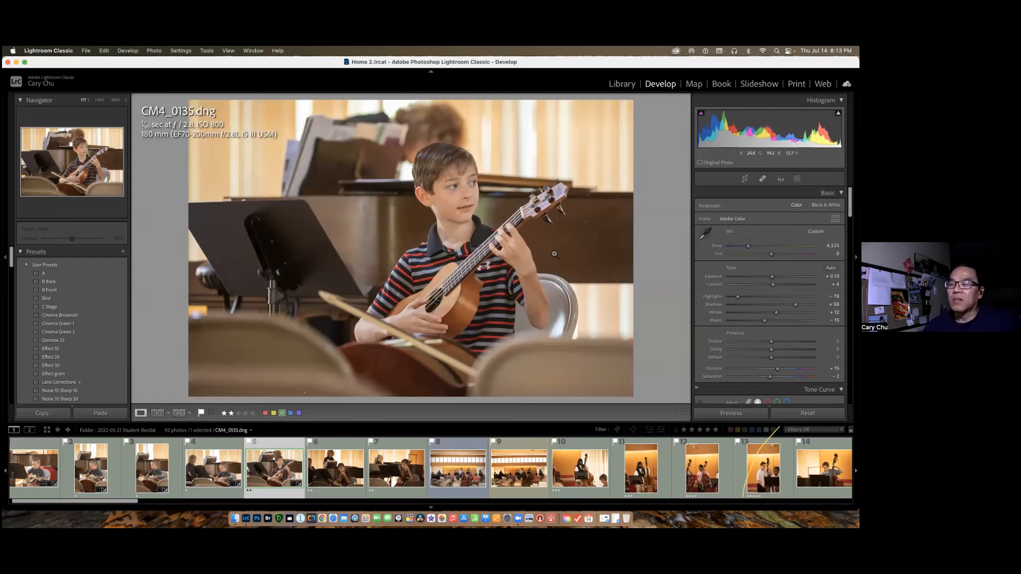
Add the two photos after CM4_0135.dng to the selection and turn off Auto Sync.
{"action": "left_click", "coordinate": [353, 472], "text": "super"}
{"action": "left_click", "coordinate": [394, 469], "text": "super"}
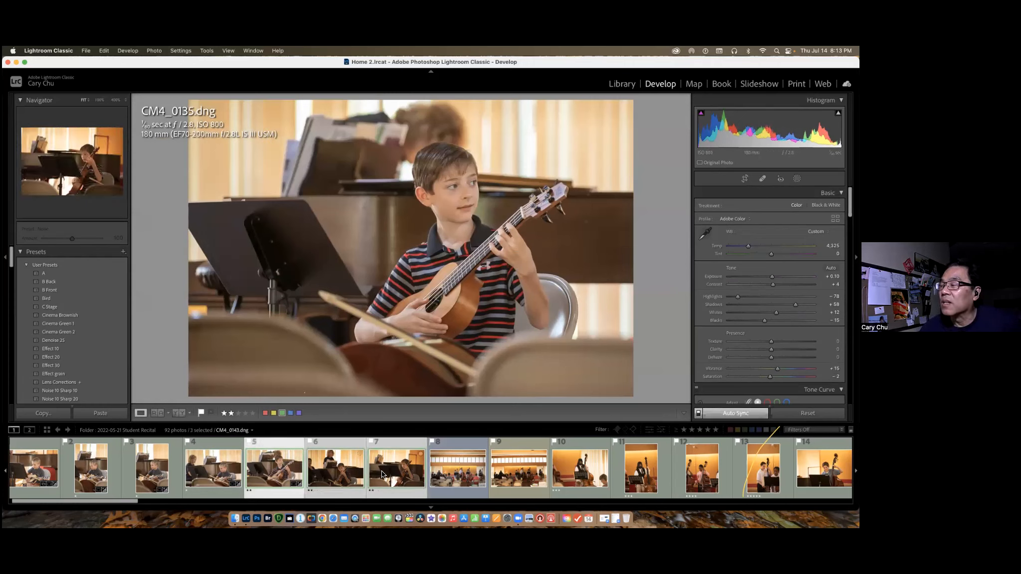
{"action": "left_click", "coordinate": [698, 414]}
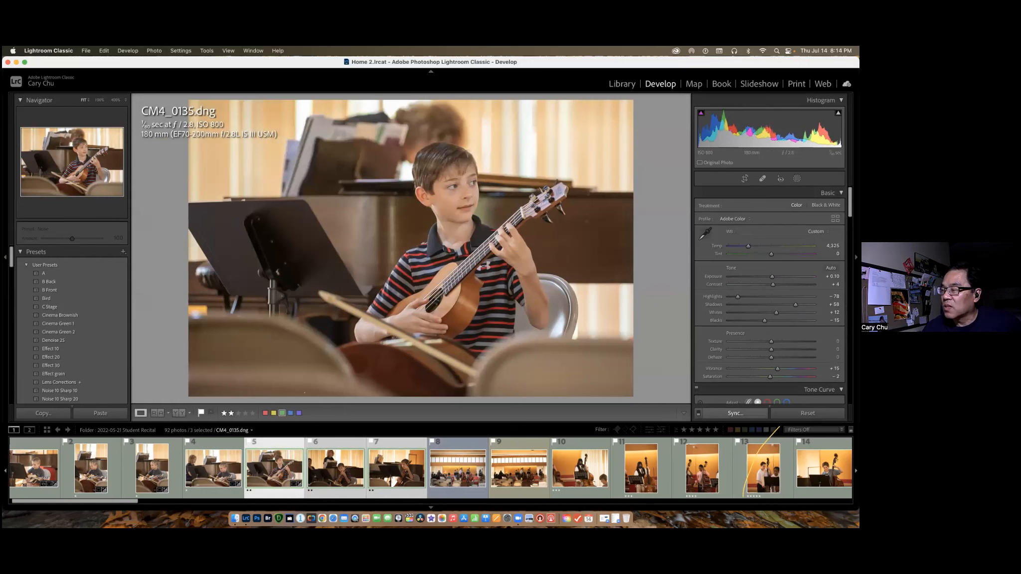
Synchronize all settings of CM4_0135.dng except Crop, Straighten Angle and Aspect Ratio to the two other selected photos.
{"action": "left_click", "coordinate": [735, 413]}
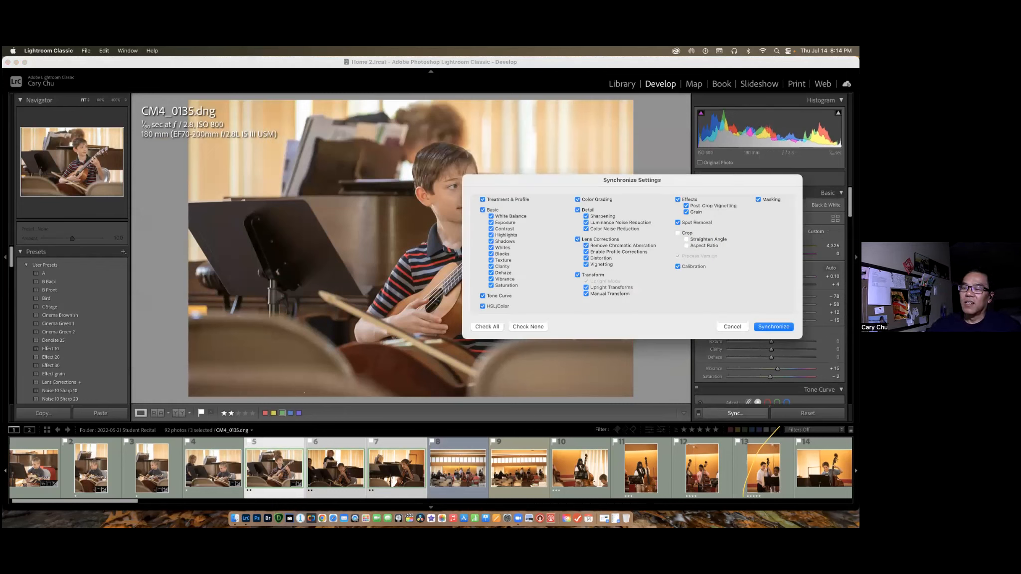
{"action": "left_click_drag", "start_coordinate": [579, 179], "coordinate": [261, 180]}
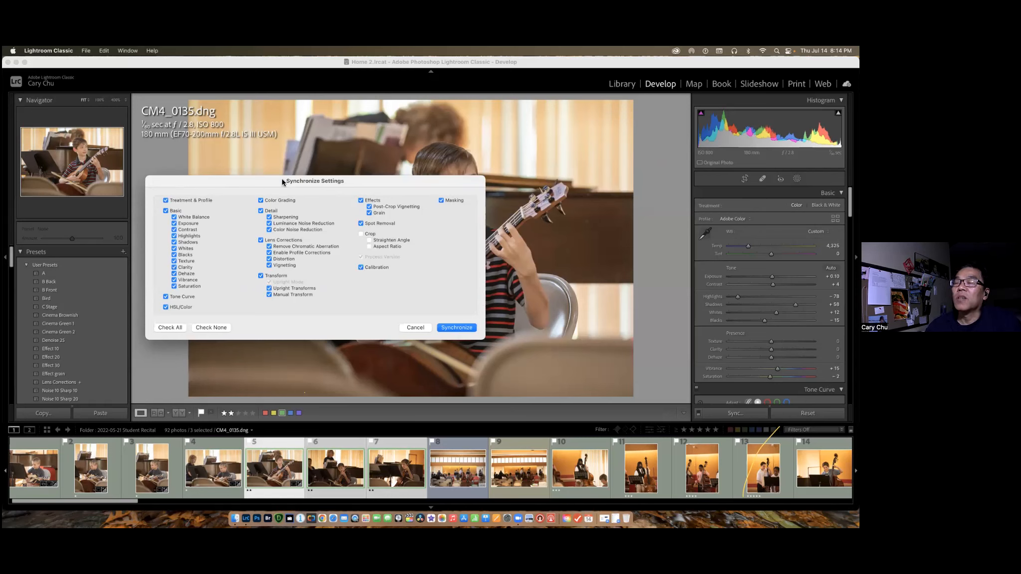
{"action": "left_click_drag", "start_coordinate": [249, 176], "coordinate": [212, 174]}
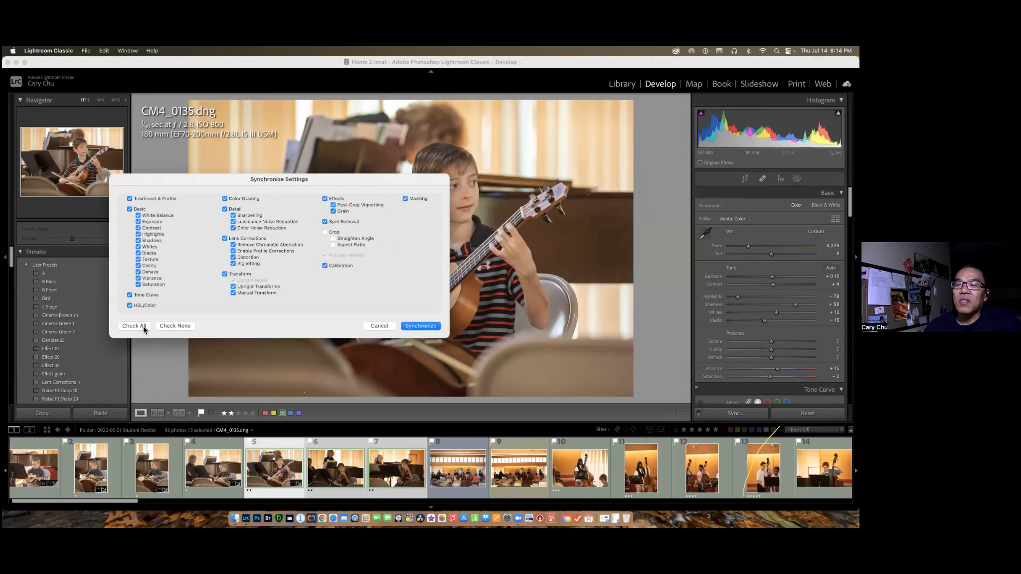
{"action": "left_click", "coordinate": [175, 327]}
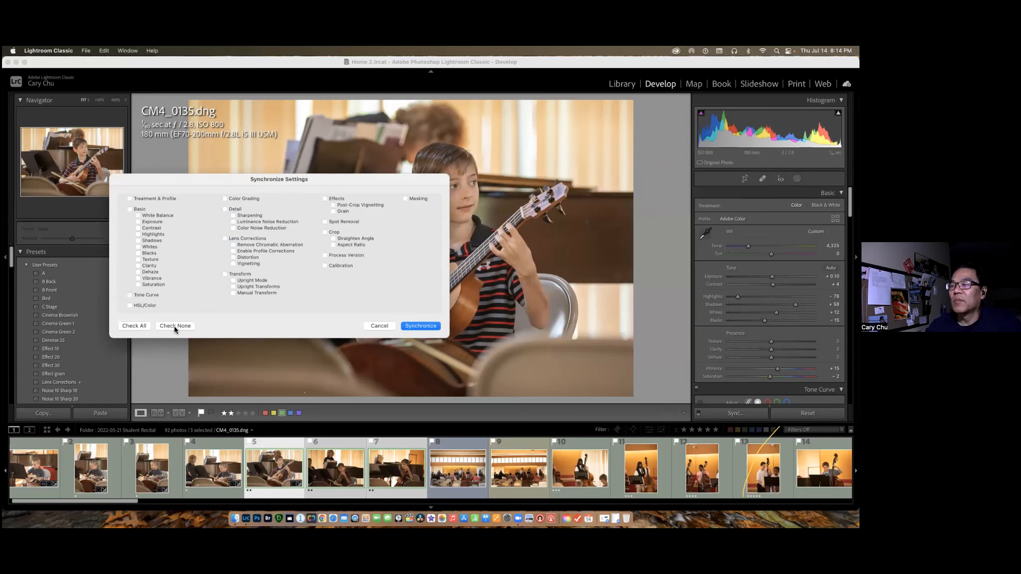
{"action": "left_click", "coordinate": [144, 325]}
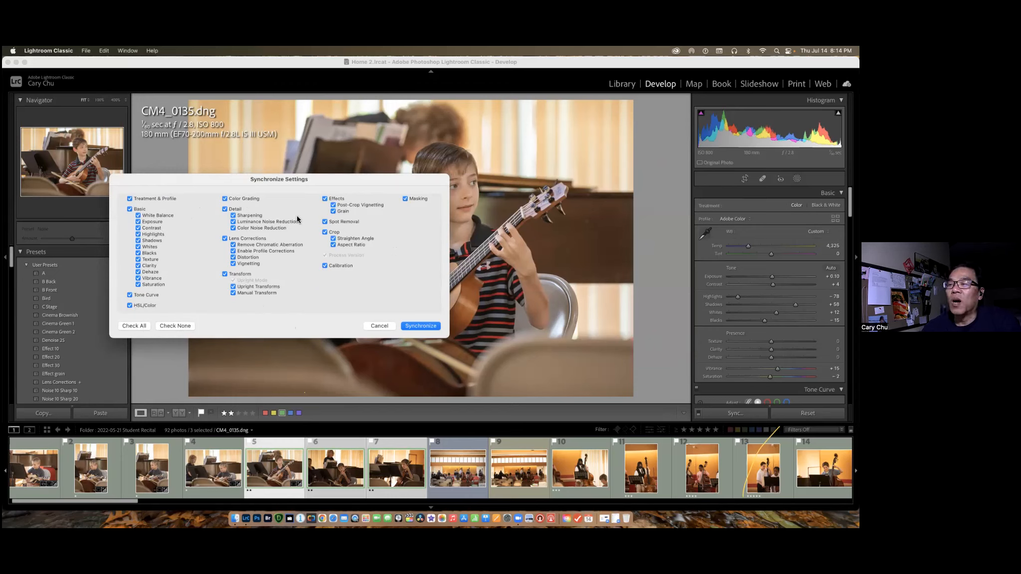
{"action": "left_click", "coordinate": [326, 233]}
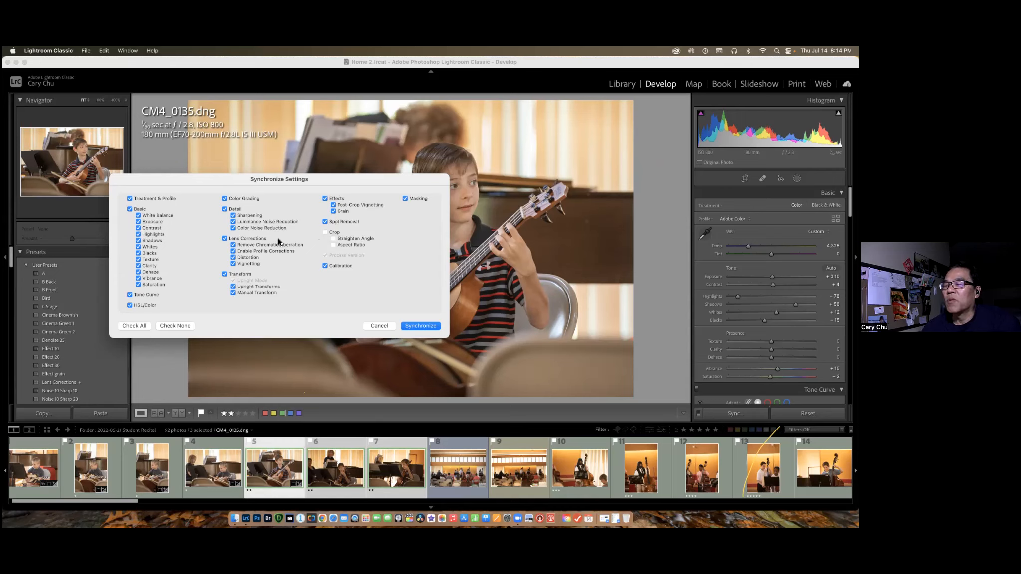
{"action": "left_click", "coordinate": [418, 326]}
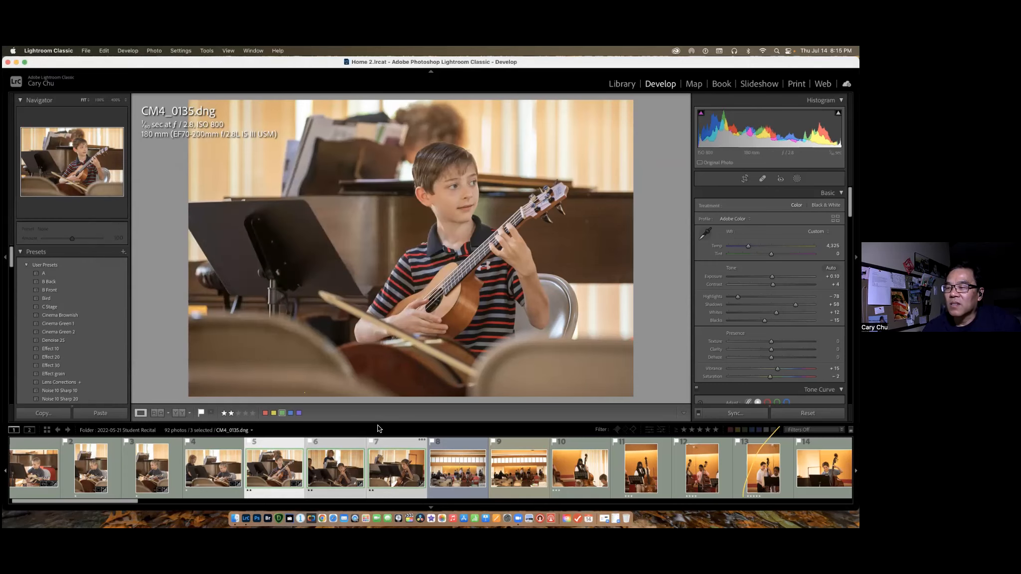
Review the synchronized CM4_0137.dng and CM4_0143.dng, and compare CM4_0137.dng before and after the edits.
{"action": "left_click", "coordinate": [348, 478]}
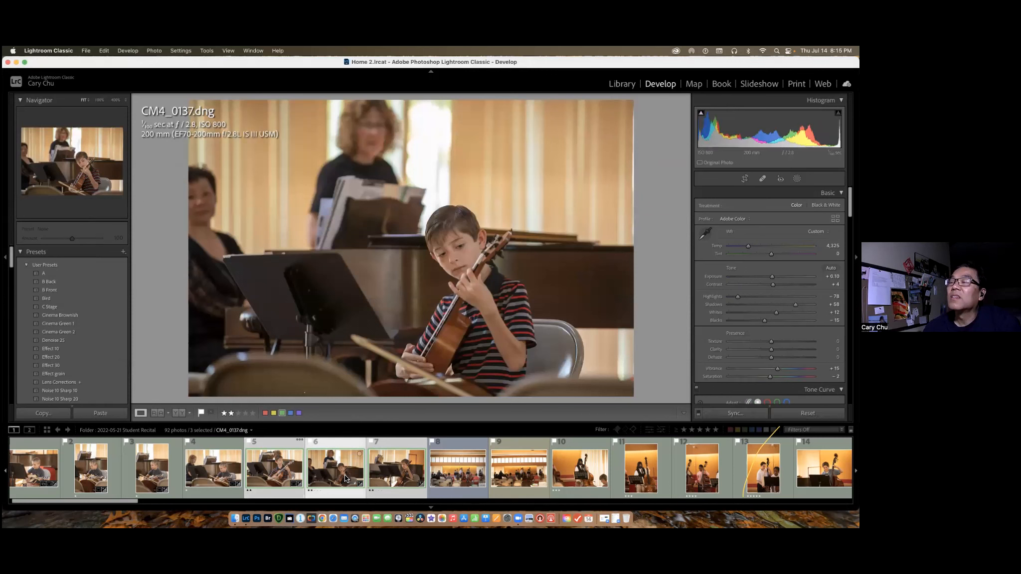
{"action": "left_click", "coordinate": [399, 475]}
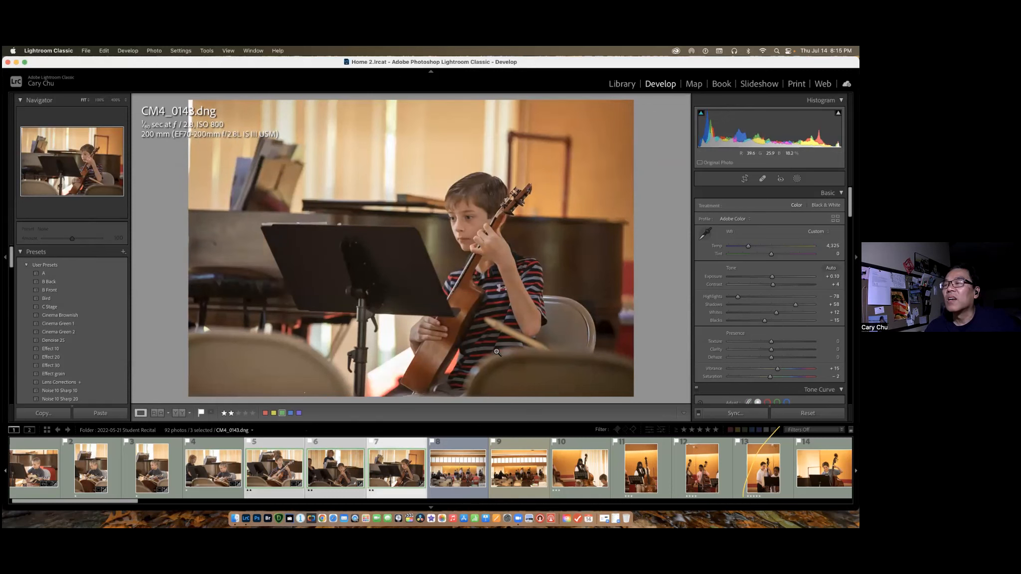
{"action": "left_click", "coordinate": [339, 470]}
{"action": "key", "text": "backslash"}
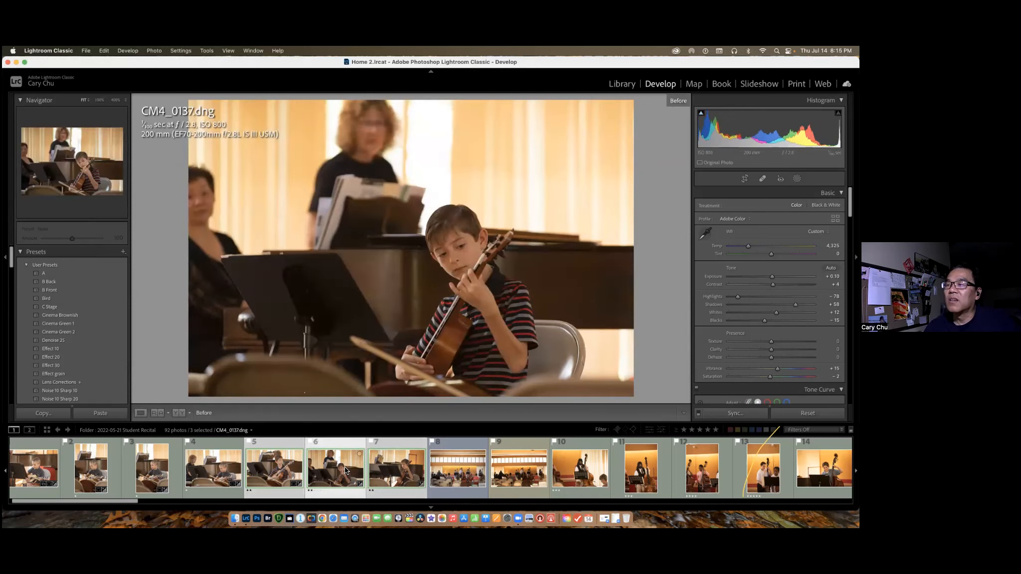
{"action": "key", "text": "backslash"}
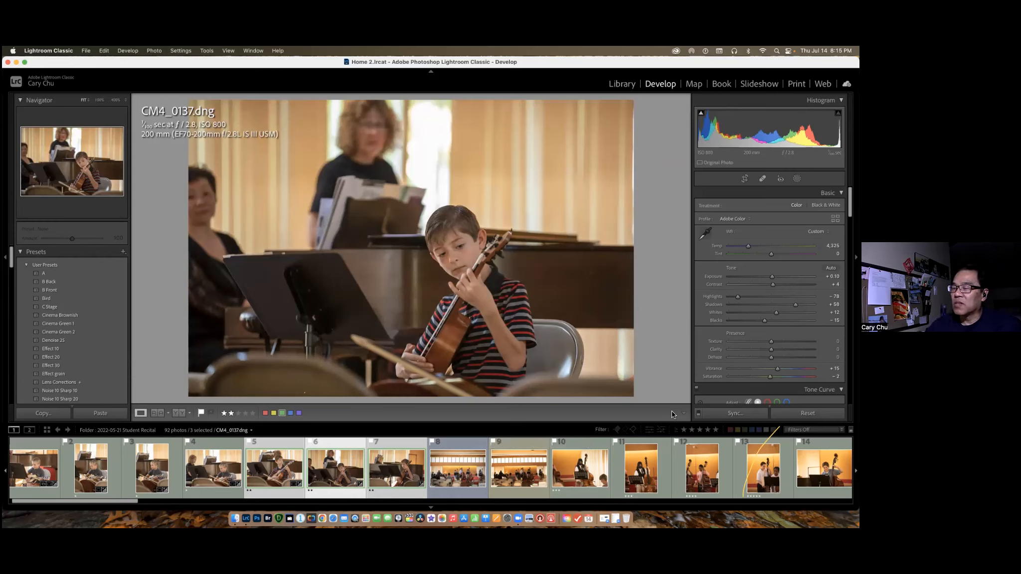
{"action": "left_click", "coordinate": [699, 414]}
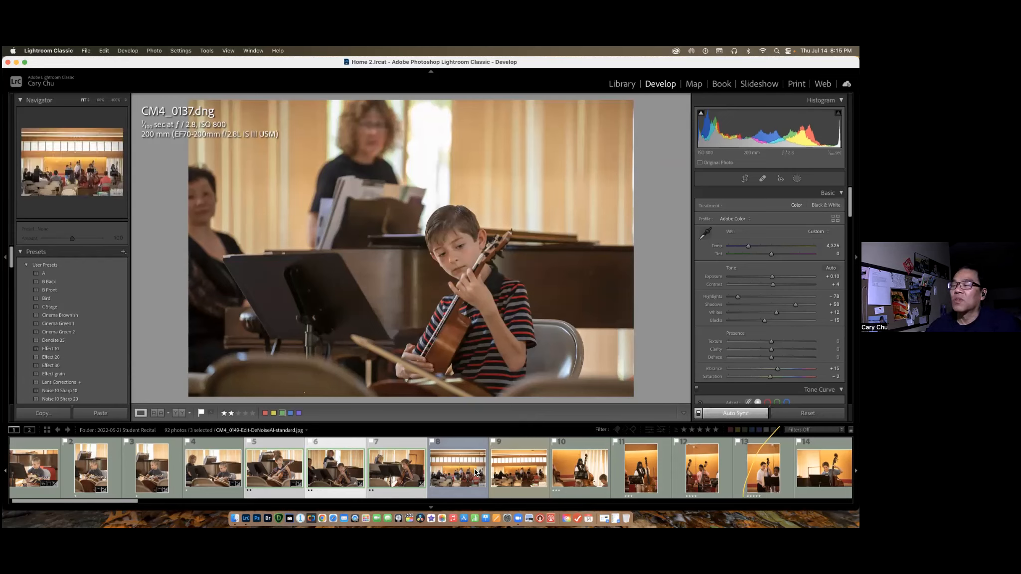
{"action": "left_click", "coordinate": [699, 414]}
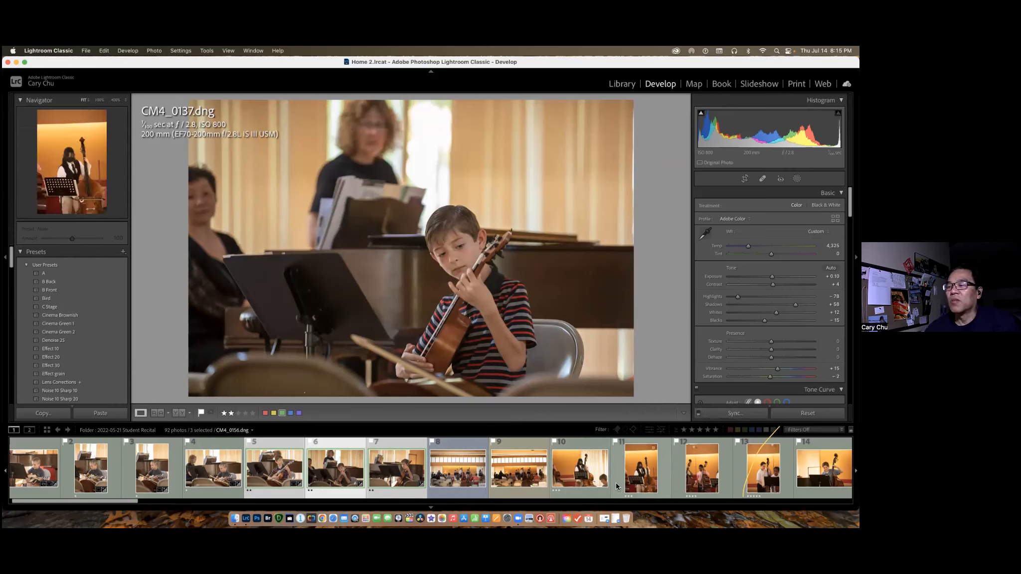
{"action": "left_click", "coordinate": [598, 476]}
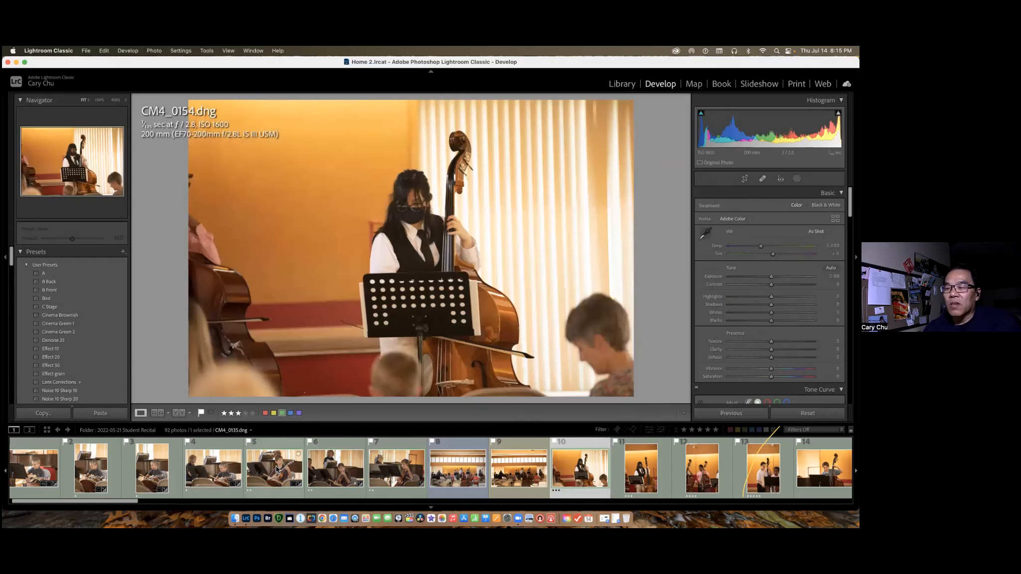
{"action": "left_click", "coordinate": [277, 470]}
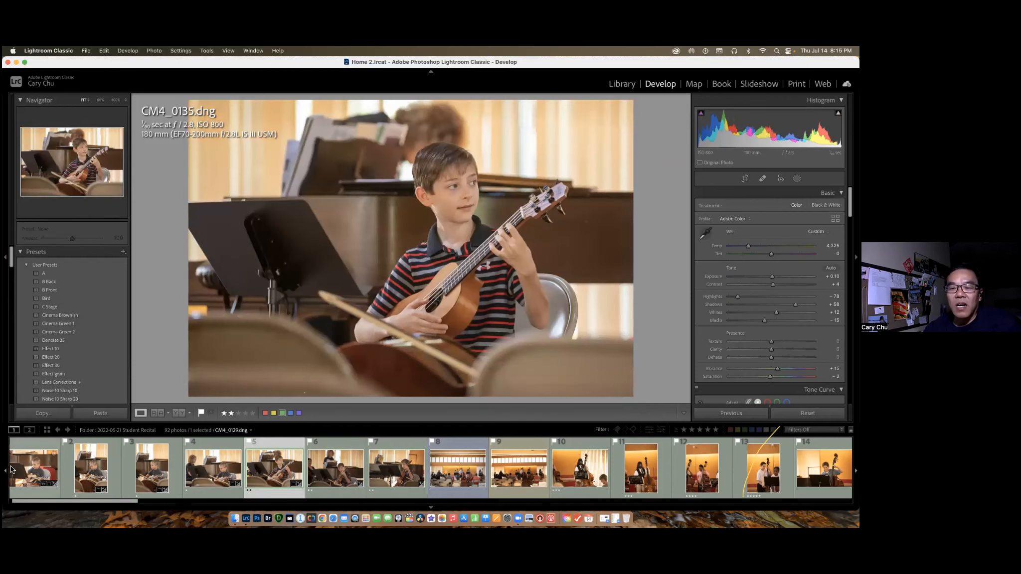
Synchronize all settings except crop from CM4_0129.dng to the double bass photos numbered 10, 11, 12 and 14 in the filmstrip.
{"action": "left_click", "coordinate": [36, 472]}
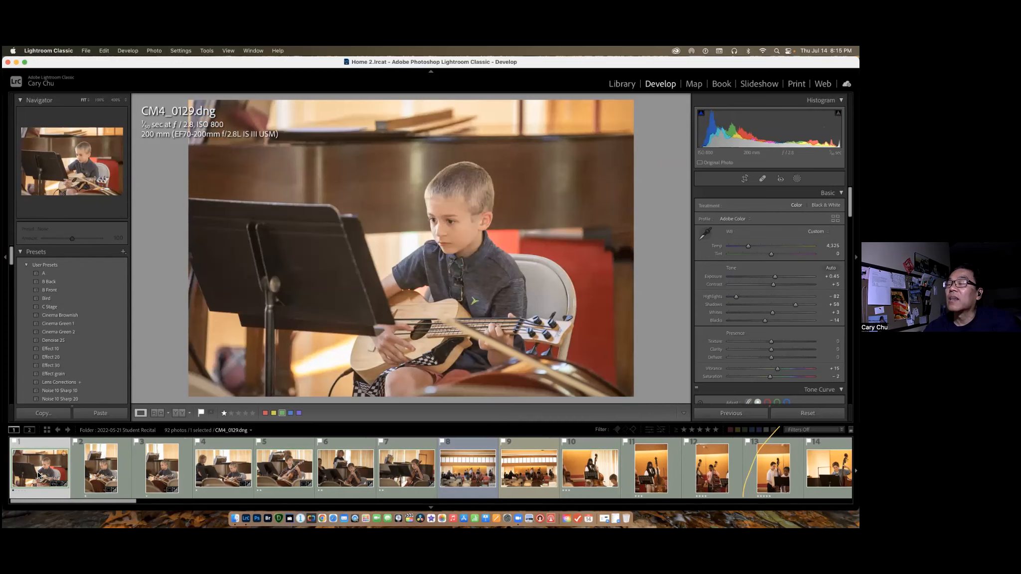
{"action": "left_click", "coordinate": [596, 473], "text": "super"}
{"action": "left_click", "coordinate": [665, 471], "text": "super"}
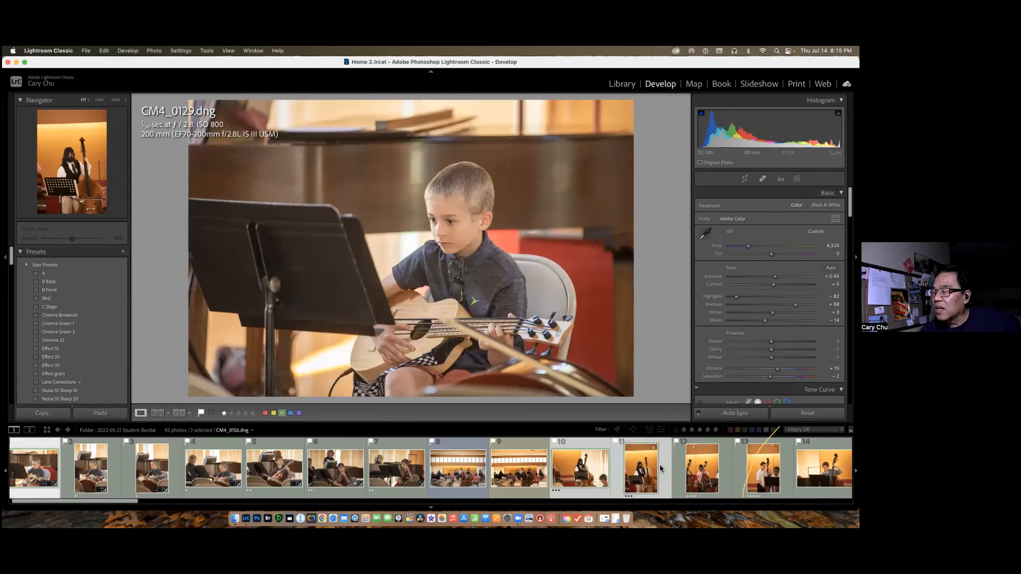
{"action": "left_click", "coordinate": [712, 470], "text": "super"}
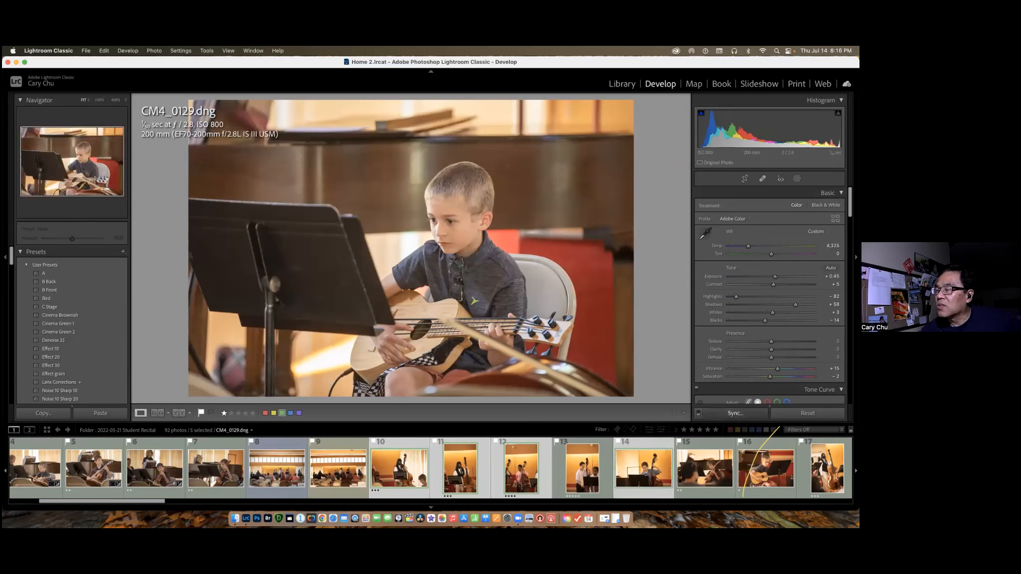
{"action": "key", "text": "super+shift+s"}
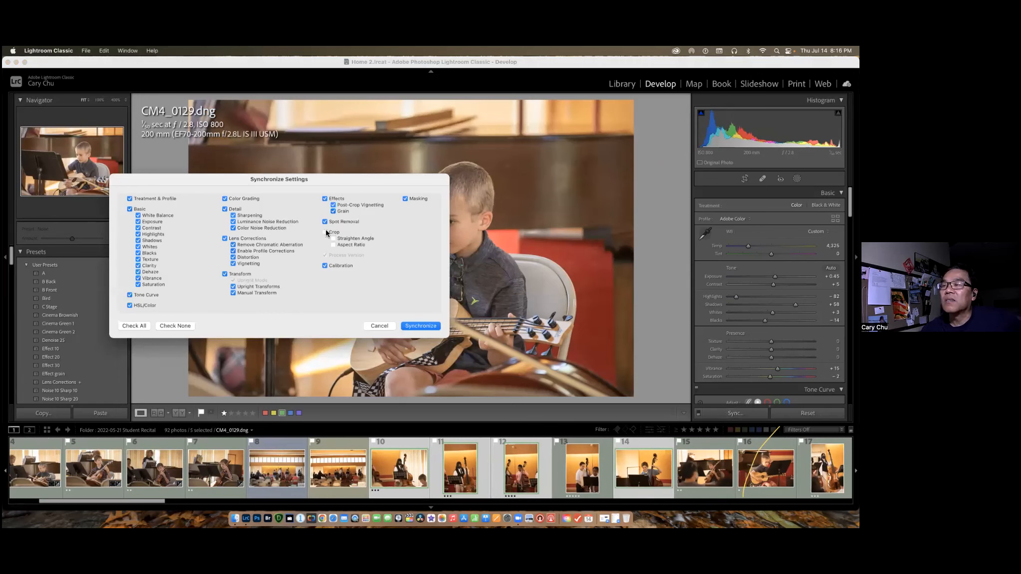
{"action": "left_click", "coordinate": [420, 327]}
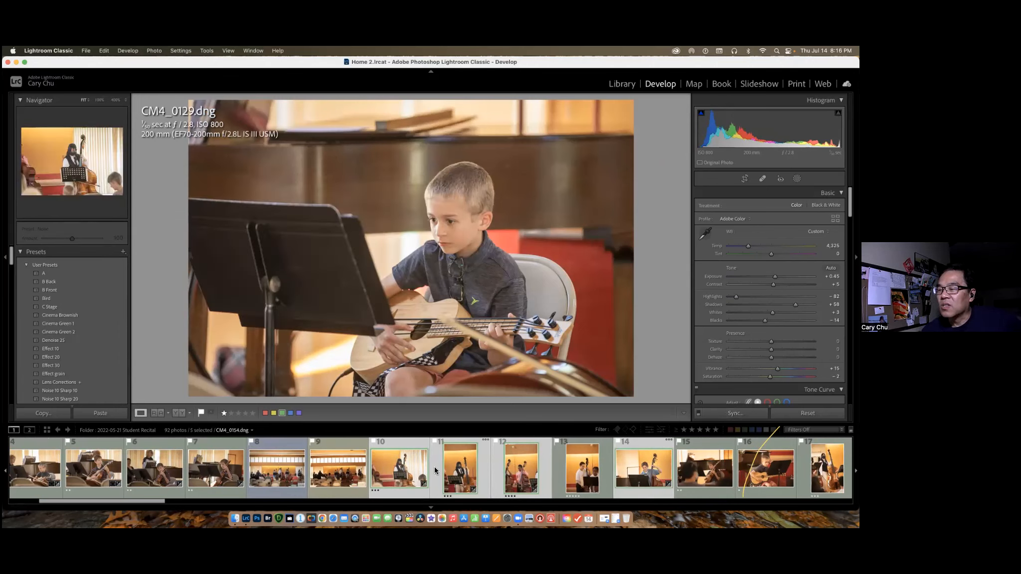
Inspect the synchronized CM4_0154.dng and CM4_0156.dng, comparing CM4_0156.dng before and after at full size and at 100% zoom.
{"action": "left_click", "coordinate": [406, 471]}
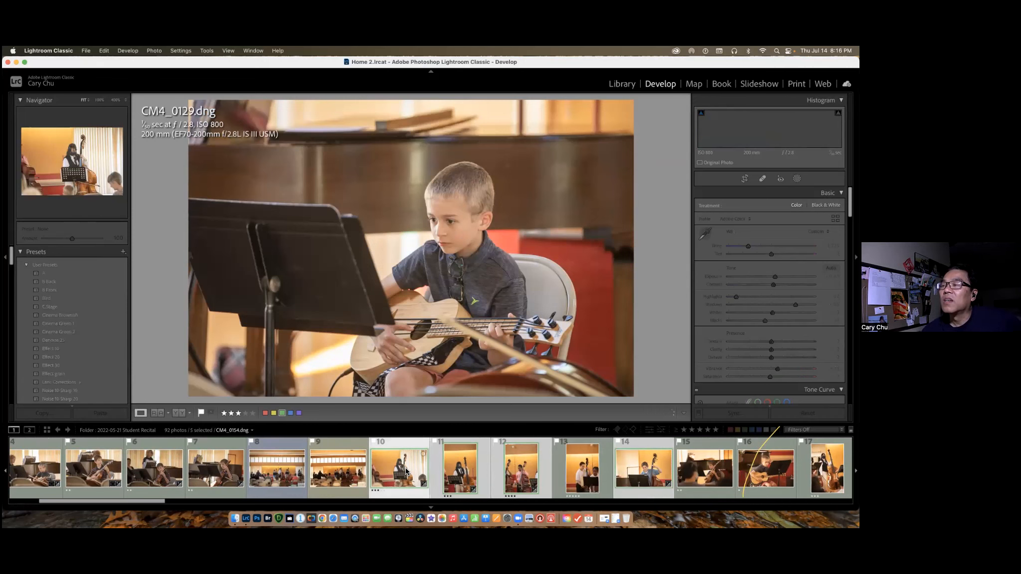
{"action": "left_click", "coordinate": [466, 475]}
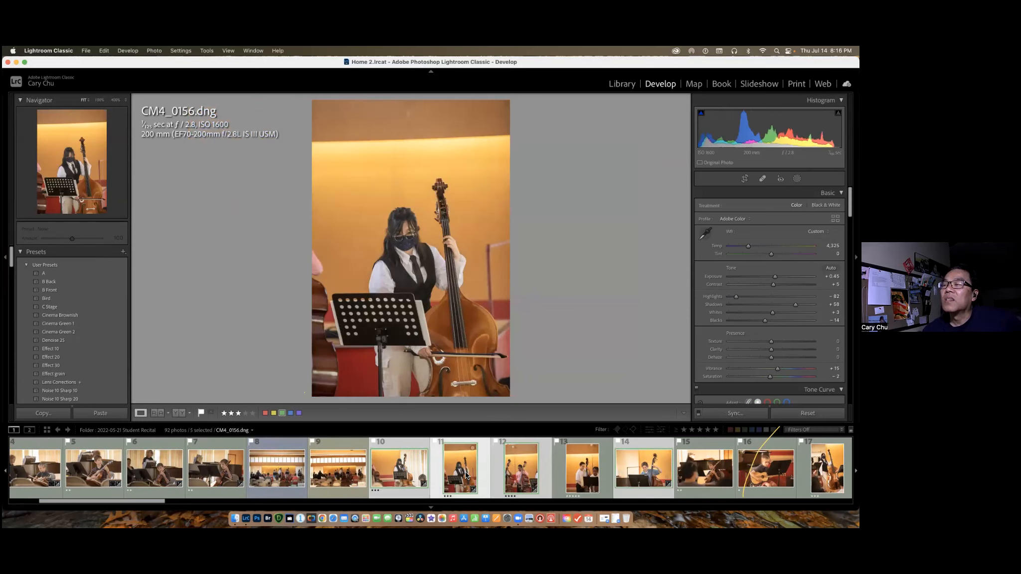
{"action": "key", "text": "backslash"}
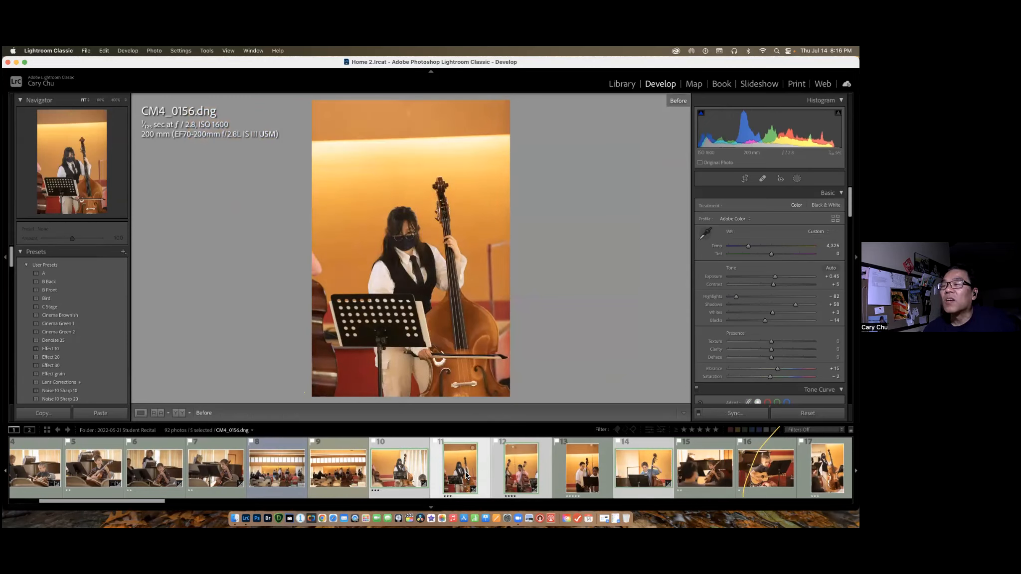
{"action": "key", "text": "backslash"}
{"action": "left_click", "coordinate": [409, 241]}
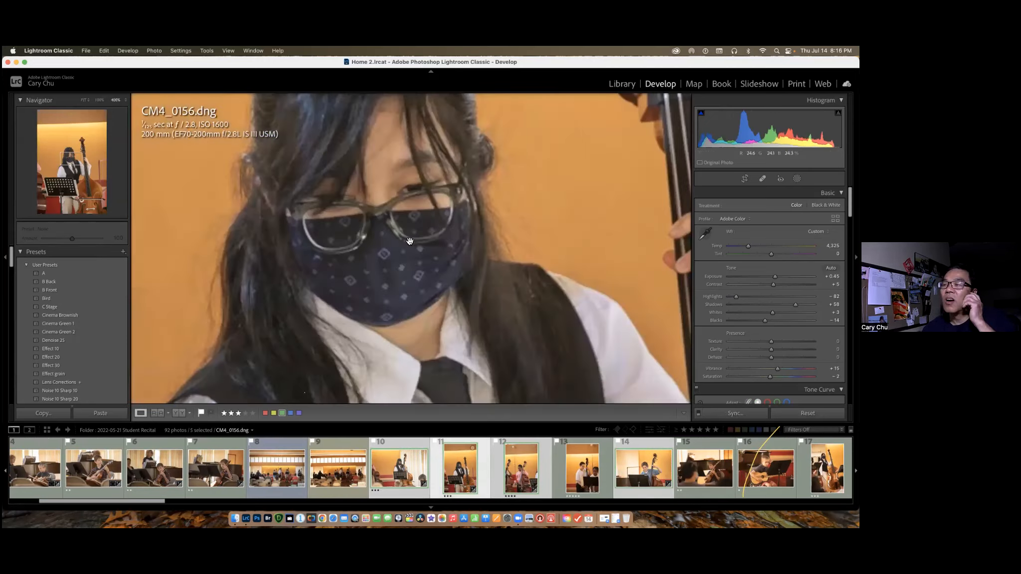
{"action": "left_click", "coordinate": [99, 100]}
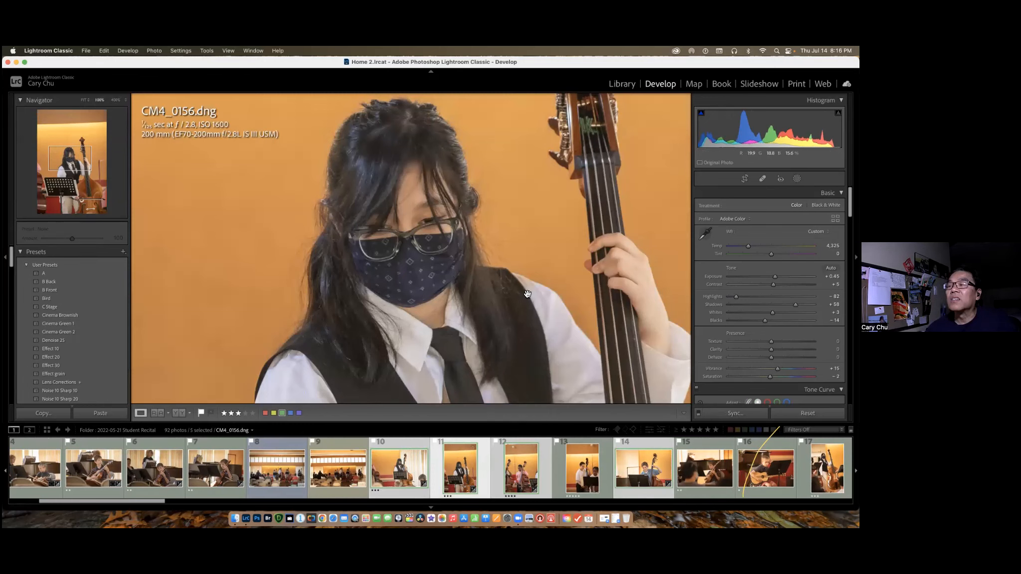
{"action": "key", "text": "backslash"}
{"action": "key", "text": "backslash"}
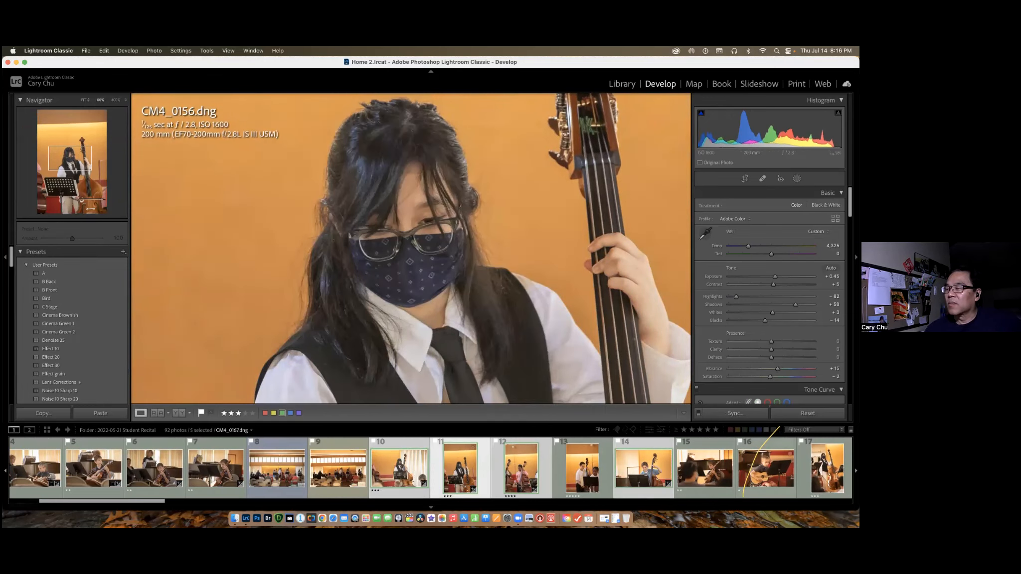
{"action": "left_click", "coordinate": [16, 62]}
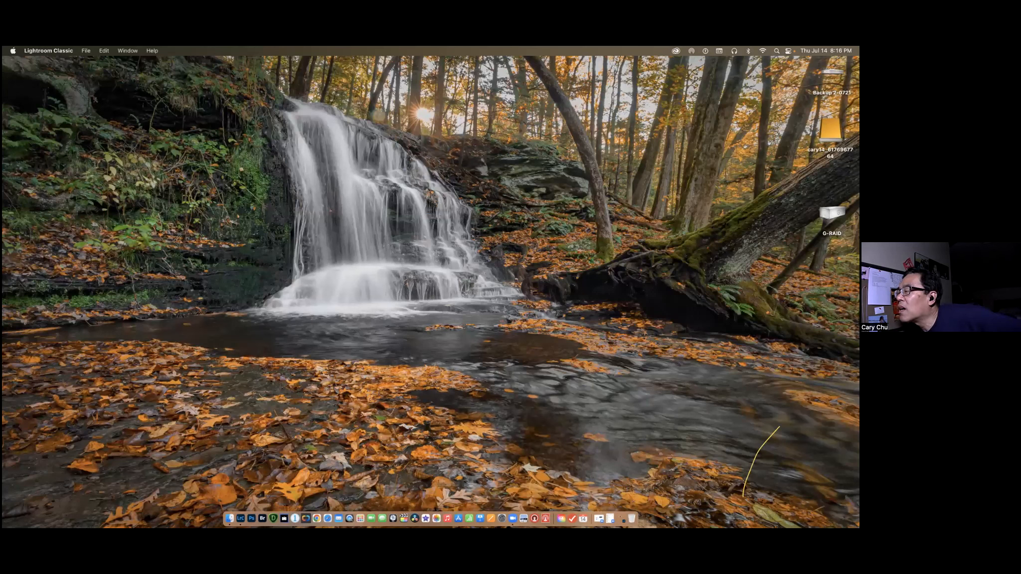
{"action": "left_click", "coordinate": [764, 436]}
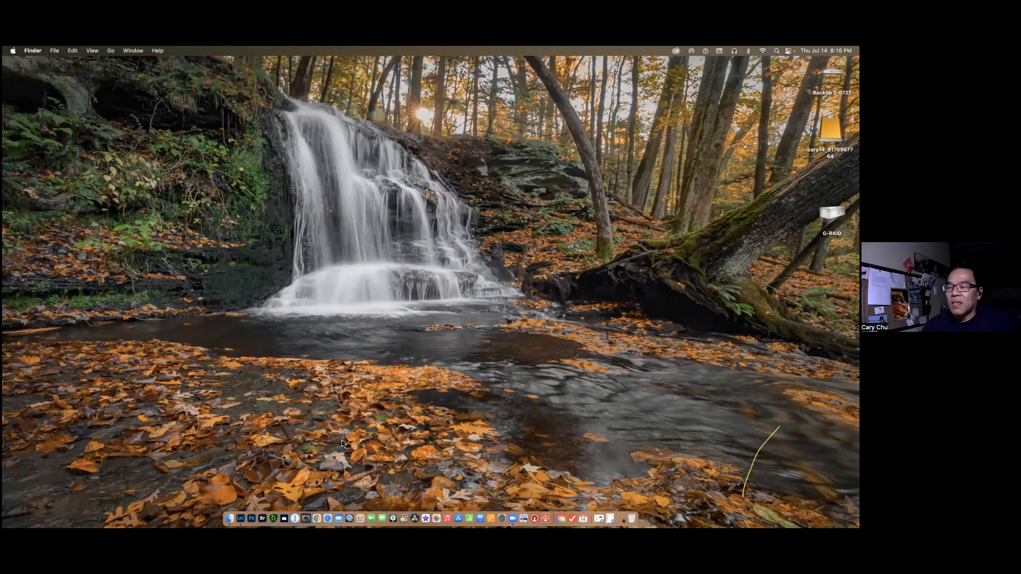
{"action": "left_click", "coordinate": [242, 519]}
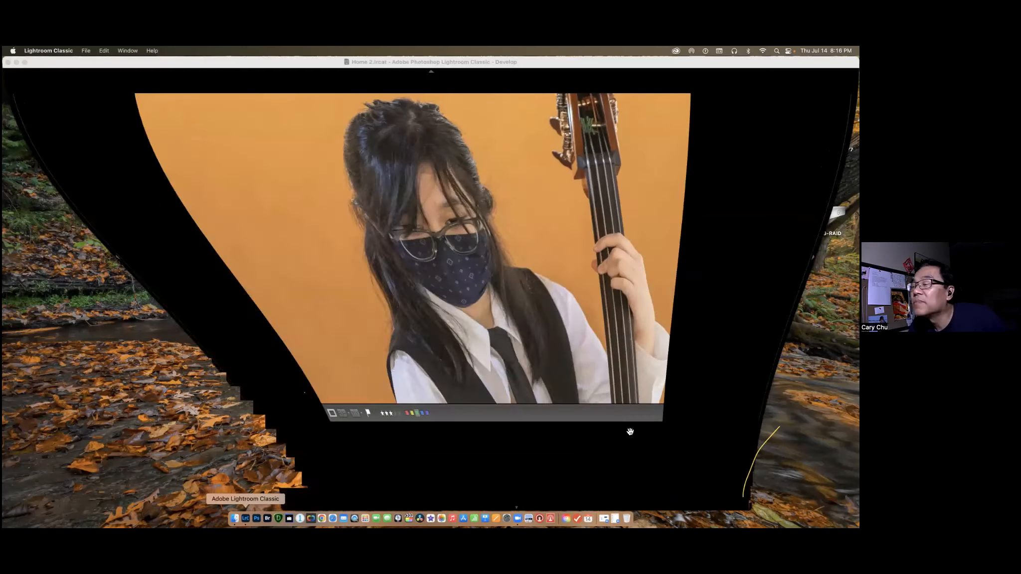
{"action": "scroll", "coordinate": [770, 299], "scroll_direction": "down", "scroll_amount": 1}
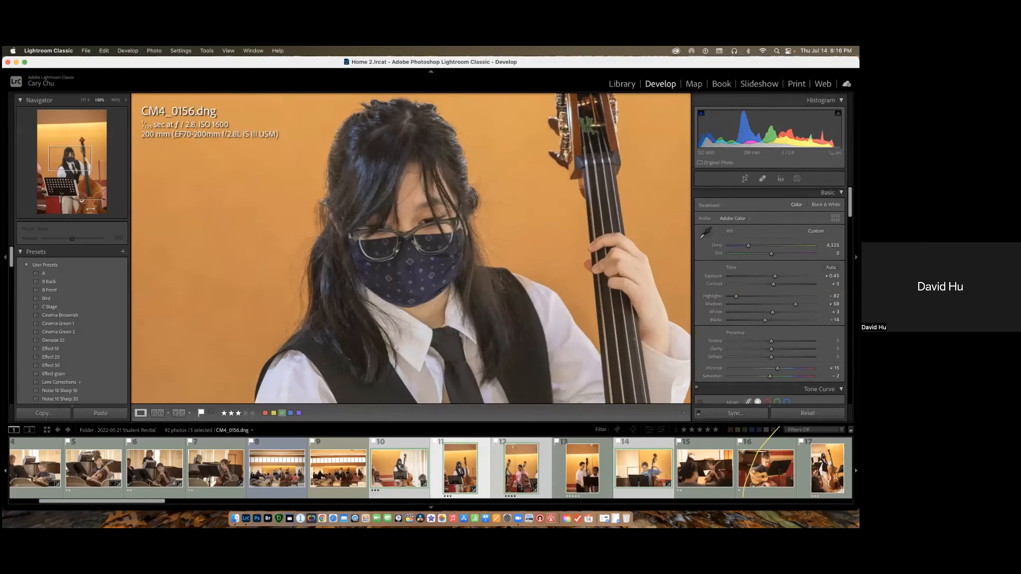
{"action": "scroll", "coordinate": [769, 299], "scroll_direction": "down", "scroll_amount": 1}
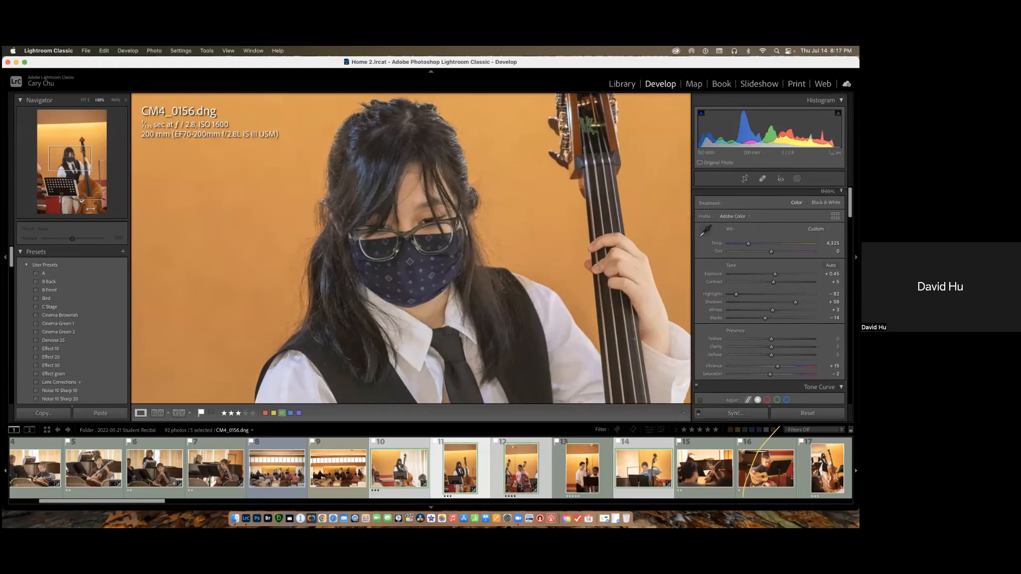
Select CM4_0154.dng together with the three photos that follow it, keeping CM4_0154.dng as the active photo.
{"action": "left_click", "coordinate": [707, 469]}
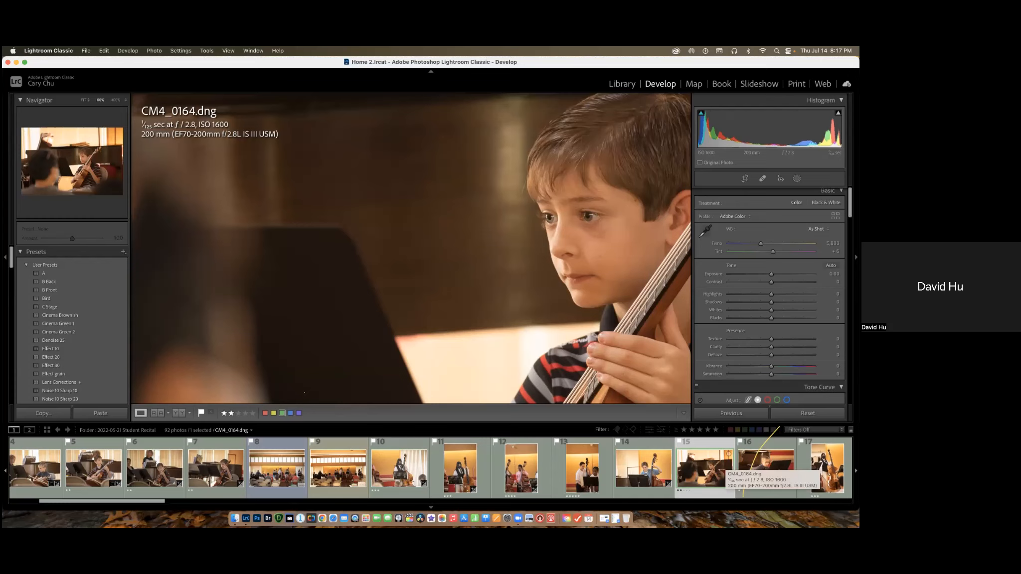
{"action": "scroll", "coordinate": [723, 467], "scroll_direction": "right", "scroll_amount": 1}
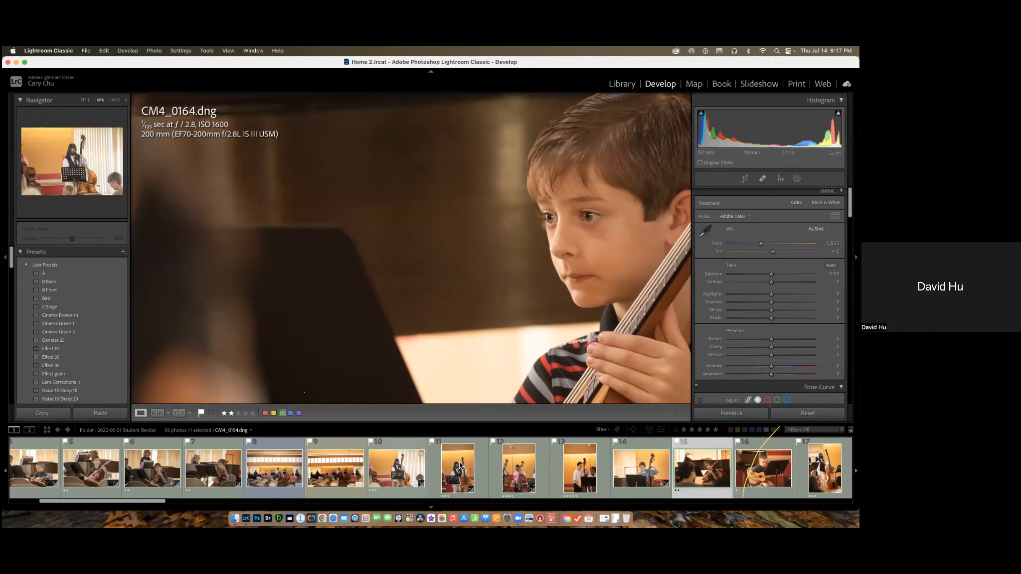
{"action": "left_click", "coordinate": [399, 468]}
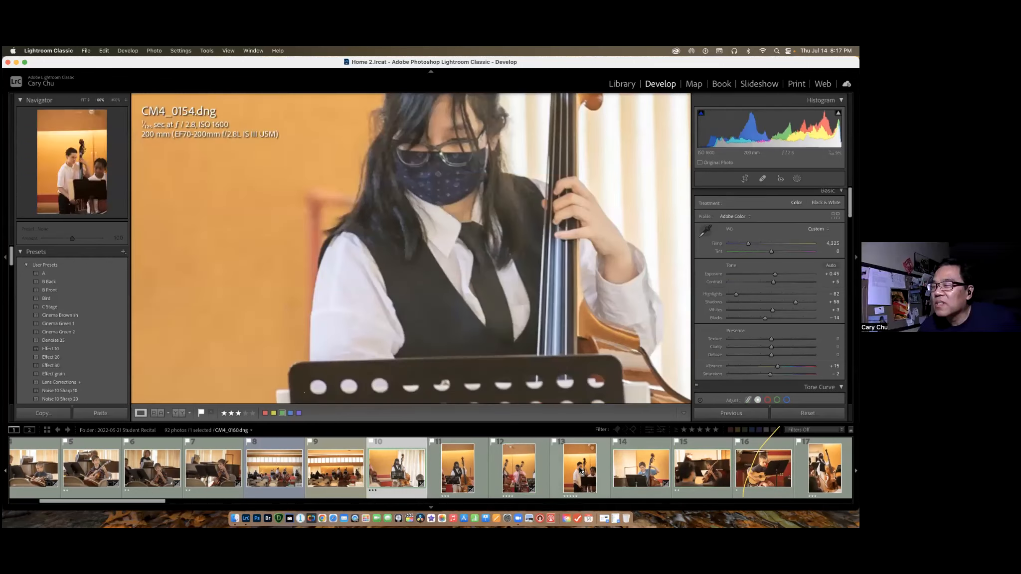
{"action": "left_click", "coordinate": [580, 470], "text": "shift"}
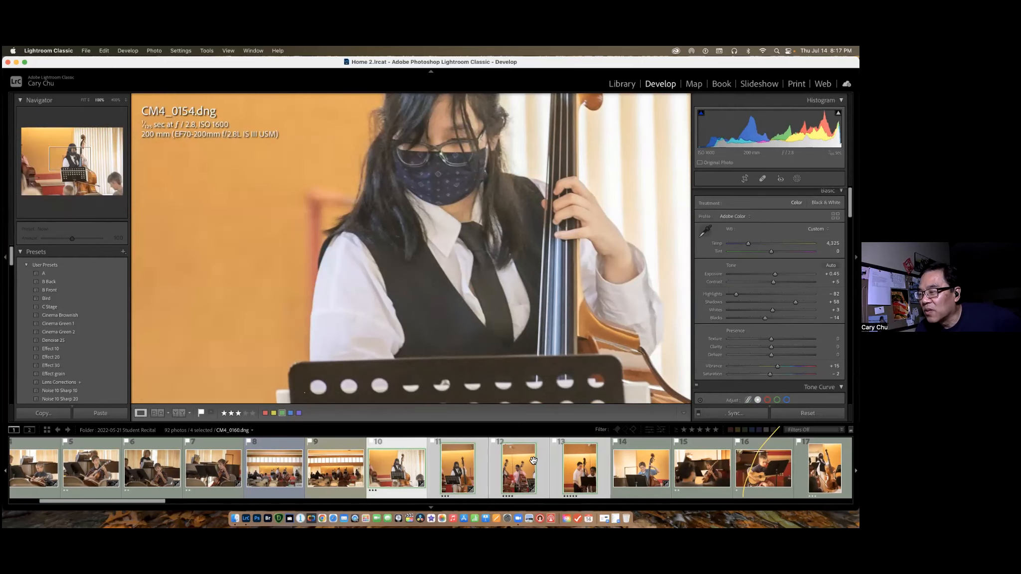
Make CM4_0156.dng, CM4_0158.dng and CM4_0154.dng active in turn within the four-photo selection, and open and cancel the synchronization settings.
{"action": "left_click", "coordinate": [460, 463]}
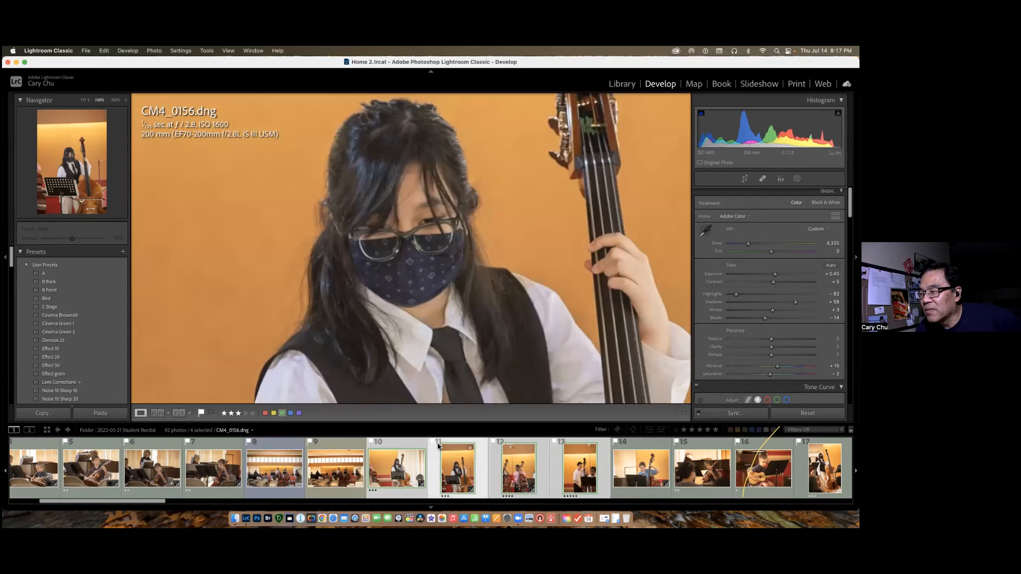
{"action": "left_click", "coordinate": [517, 463]}
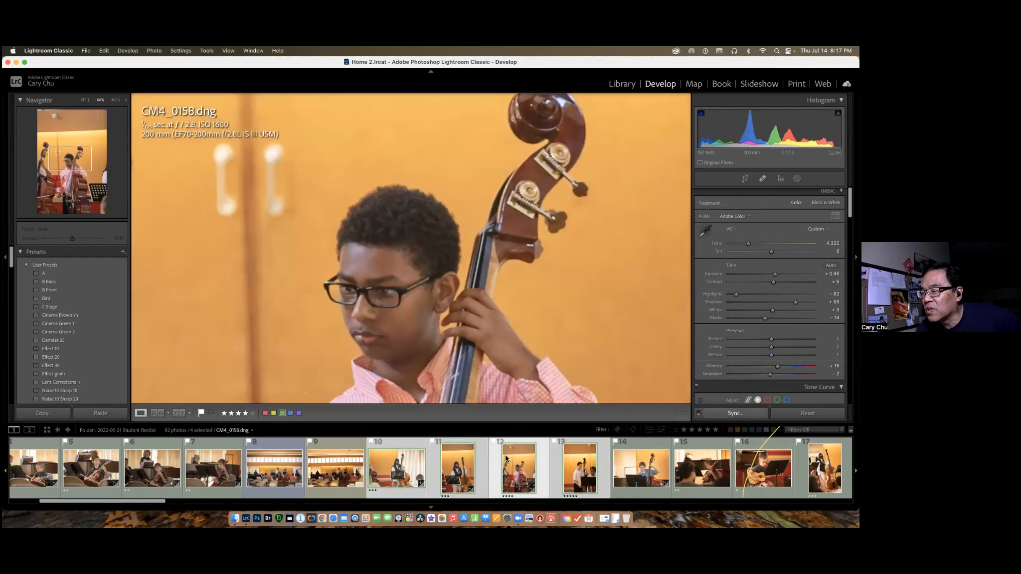
{"action": "left_click", "coordinate": [400, 468]}
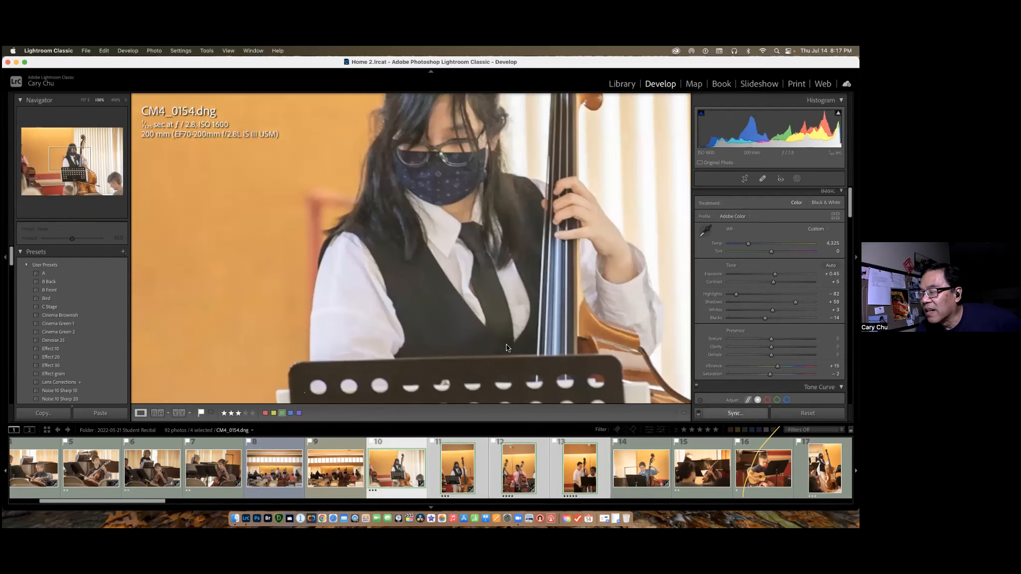
{"action": "key", "text": "super+shift+s"}
{"action": "left_click", "coordinate": [379, 327]}
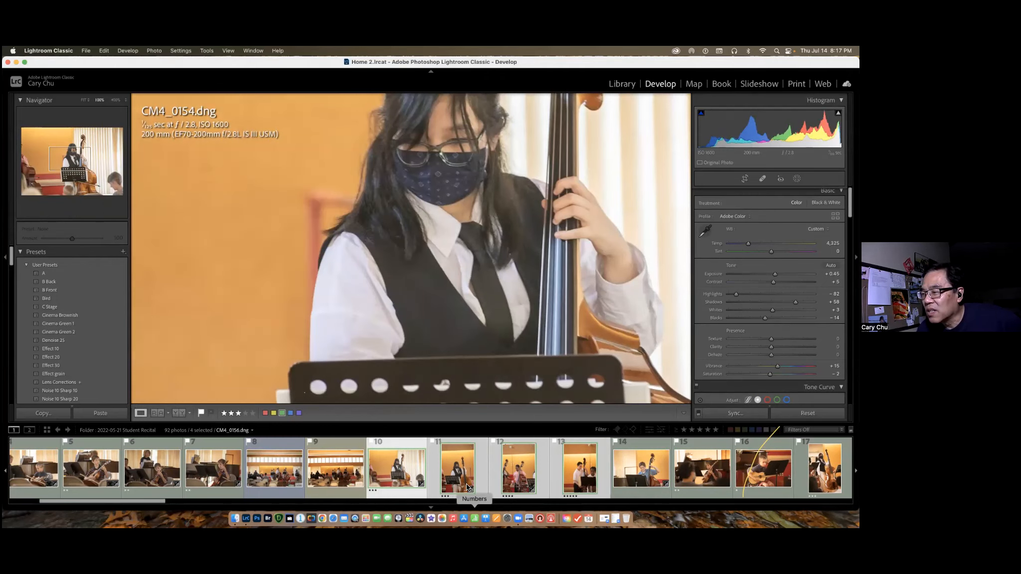
{"action": "left_click", "coordinate": [458, 474]}
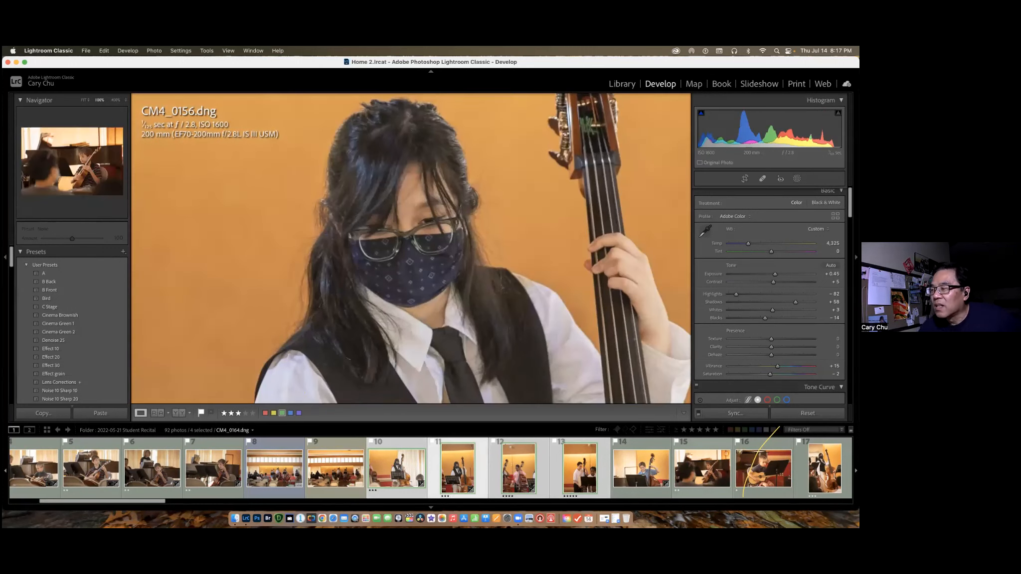
Add CM4_0164.dng to the selection as the active photo and synchronize all its settings except crop to the other four photos.
{"action": "left_click", "coordinate": [712, 476], "text": "super"}
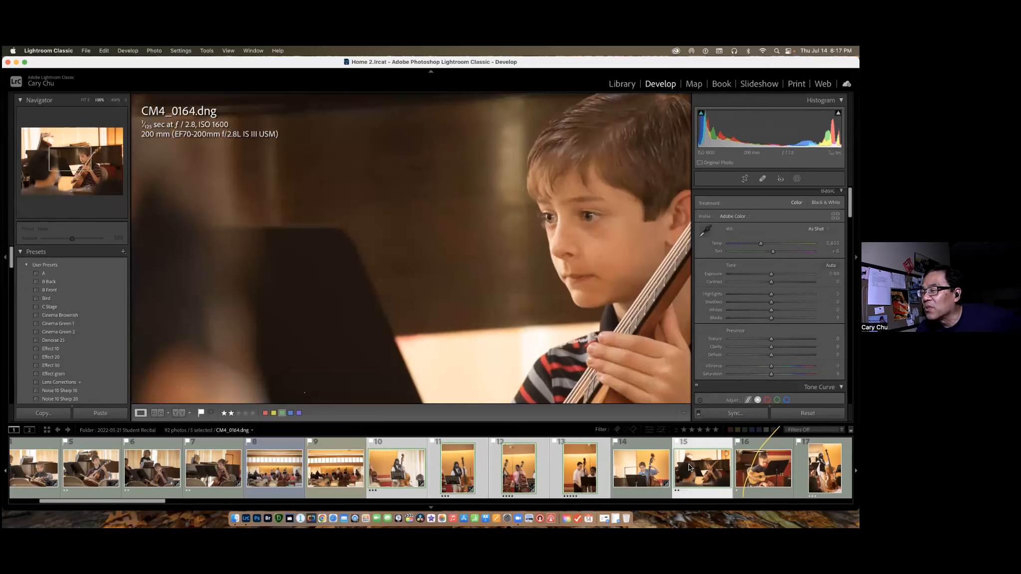
{"action": "left_click", "coordinate": [735, 413]}
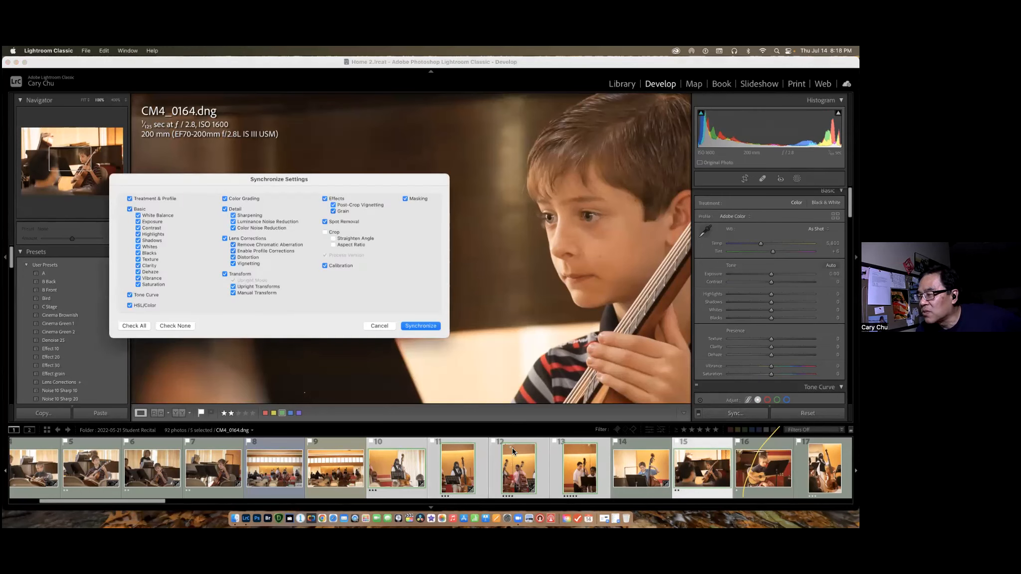
{"action": "left_click", "coordinate": [424, 325]}
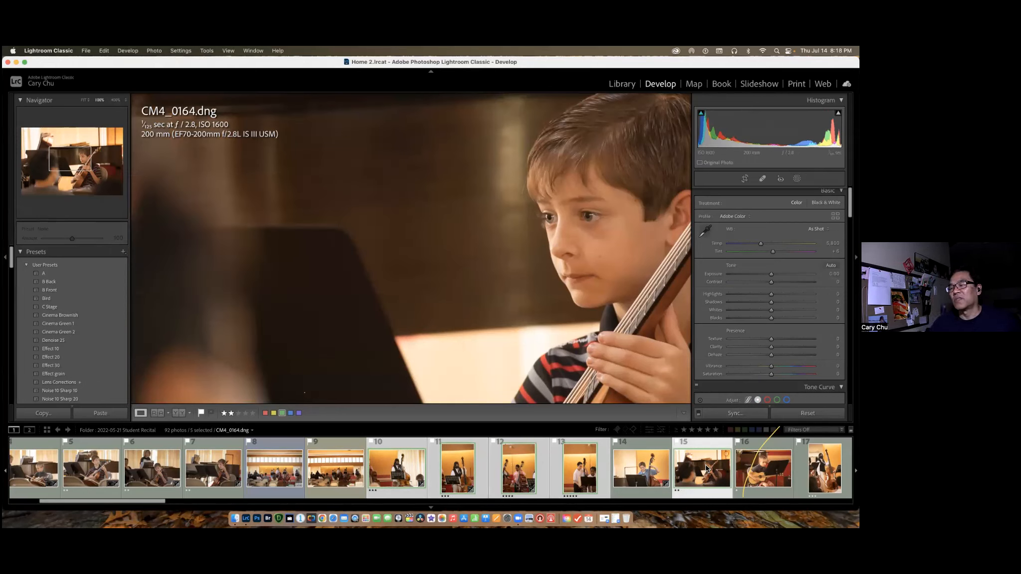
View CM4_0162.dng, then step through CM4_0154.dng's history from the latest Paste Settings back to the Export state.
{"action": "left_click", "coordinate": [638, 470]}
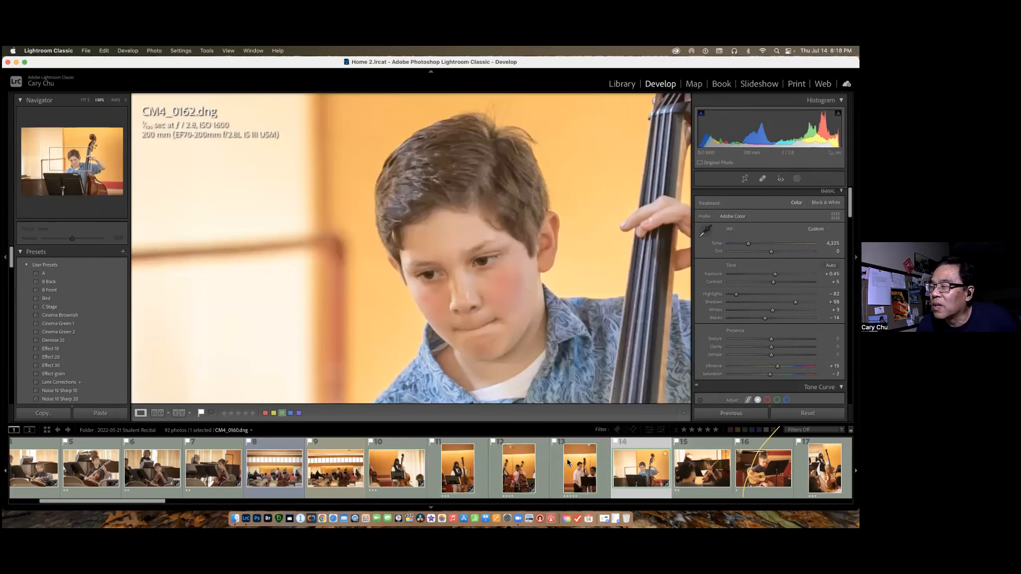
{"action": "left_click", "coordinate": [395, 469]}
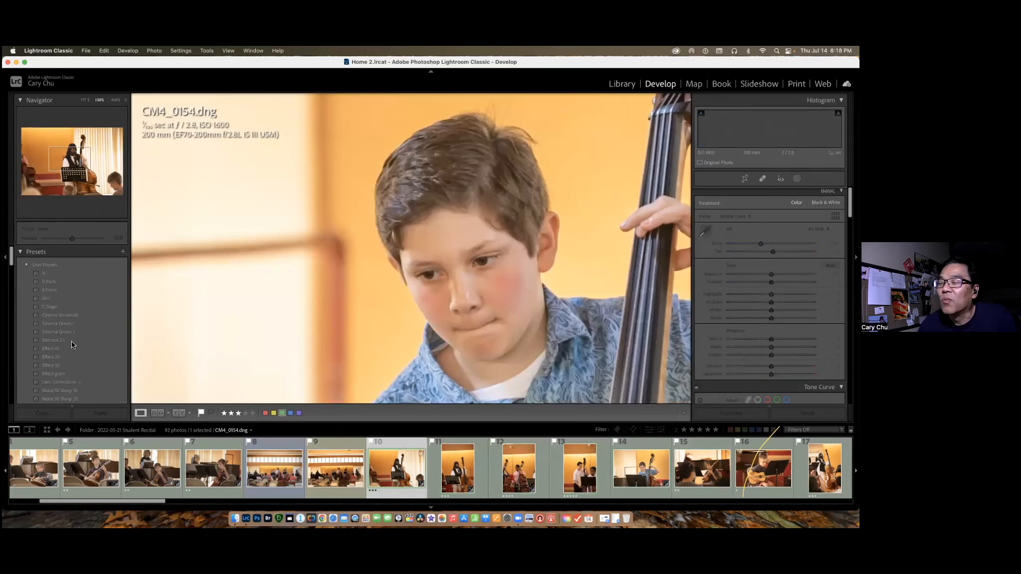
{"action": "scroll", "coordinate": [112, 330], "scroll_direction": "down", "scroll_amount": 5}
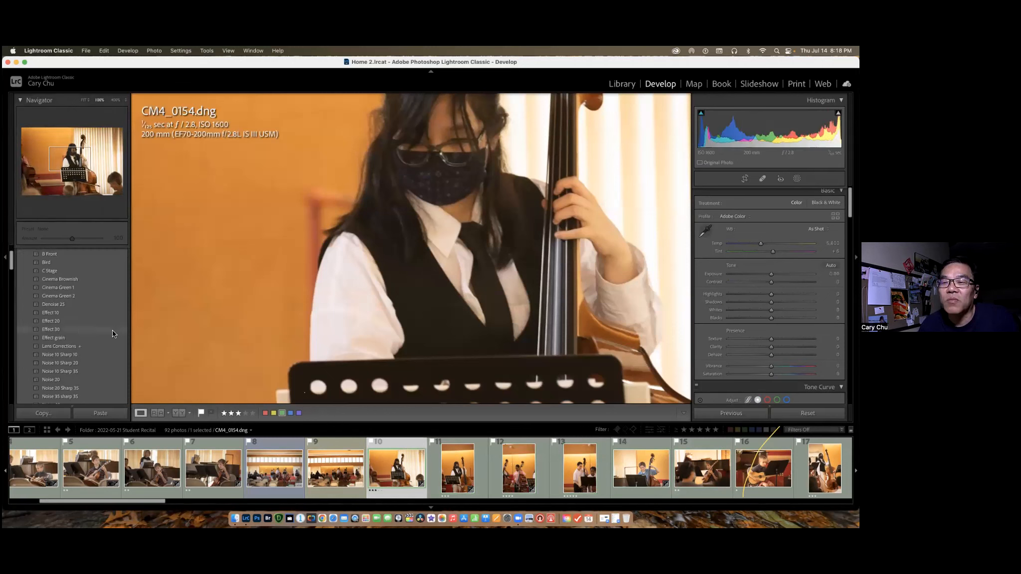
{"action": "scroll", "coordinate": [113, 333], "scroll_direction": "down", "scroll_amount": 10}
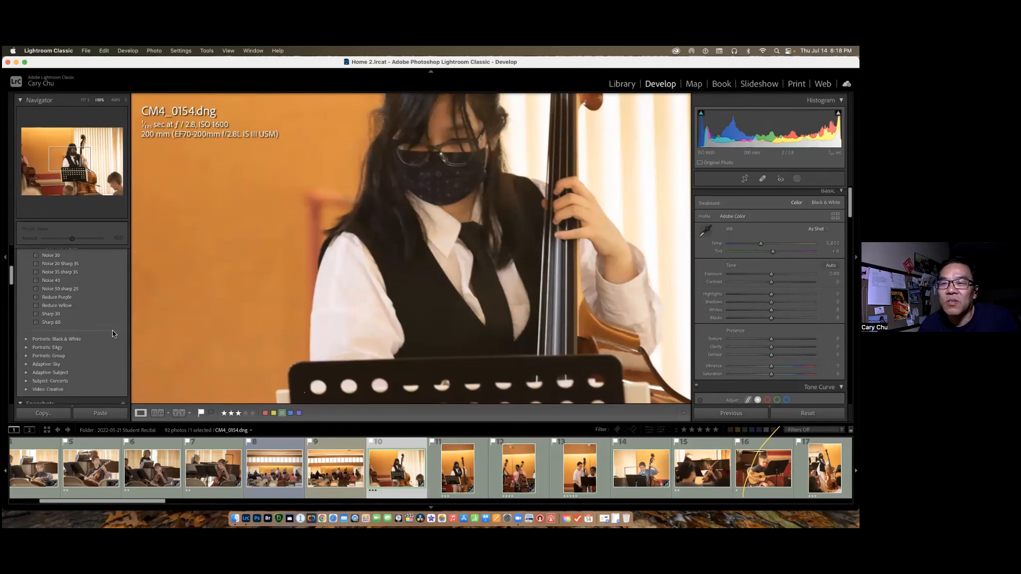
{"action": "scroll", "coordinate": [86, 329], "scroll_direction": "down", "scroll_amount": 2}
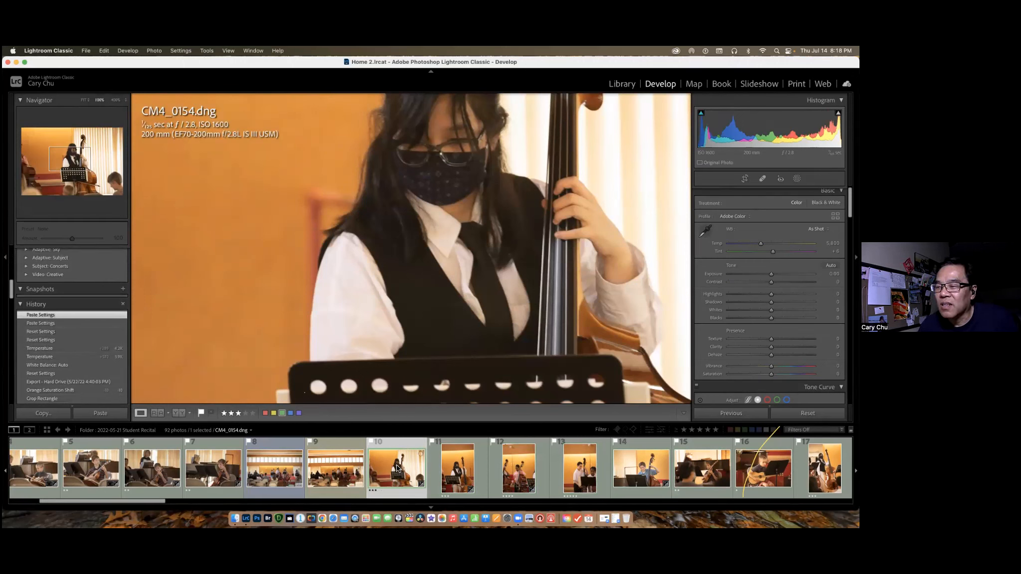
{"action": "left_click", "coordinate": [58, 323]}
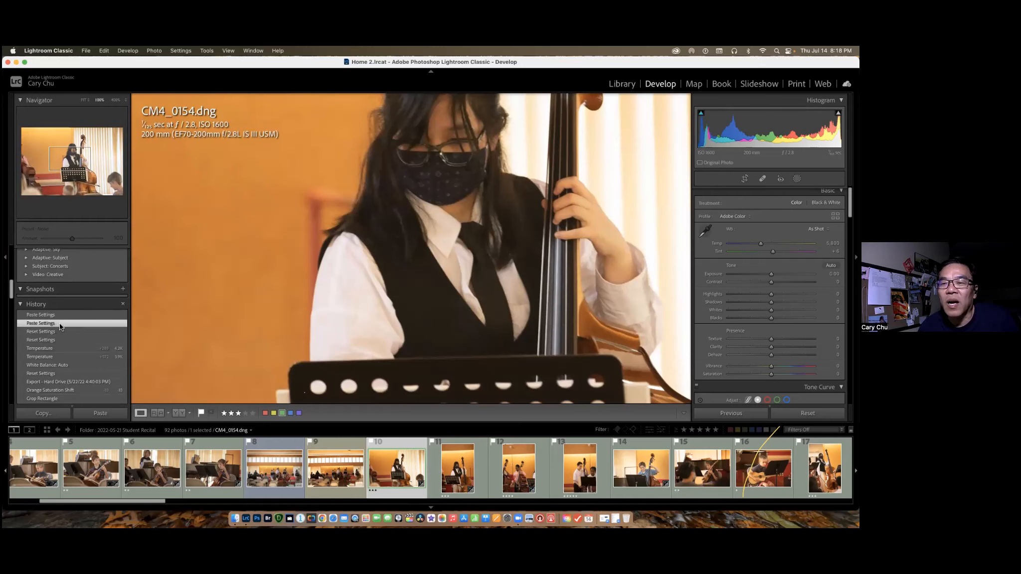
{"action": "left_click", "coordinate": [58, 332]}
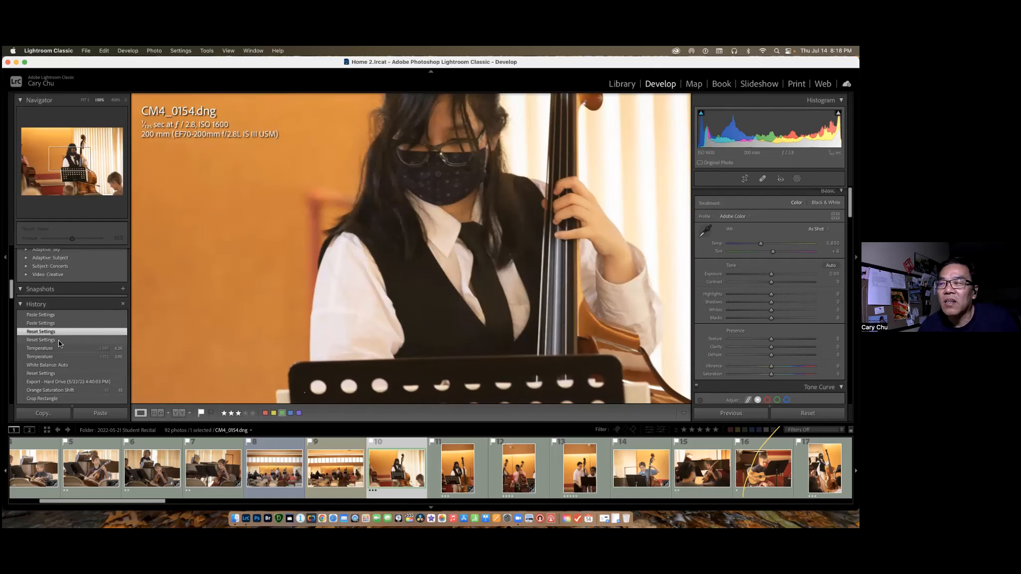
{"action": "left_click", "coordinate": [59, 340]}
{"action": "left_click", "coordinate": [57, 348]}
{"action": "left_click", "coordinate": [58, 357]}
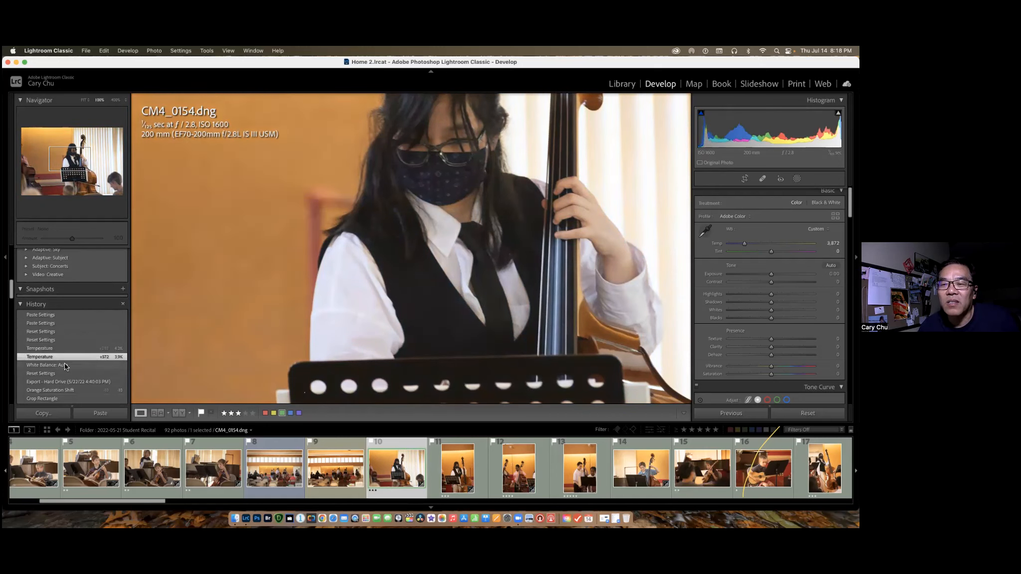
{"action": "left_click", "coordinate": [65, 365]}
{"action": "left_click", "coordinate": [70, 374]}
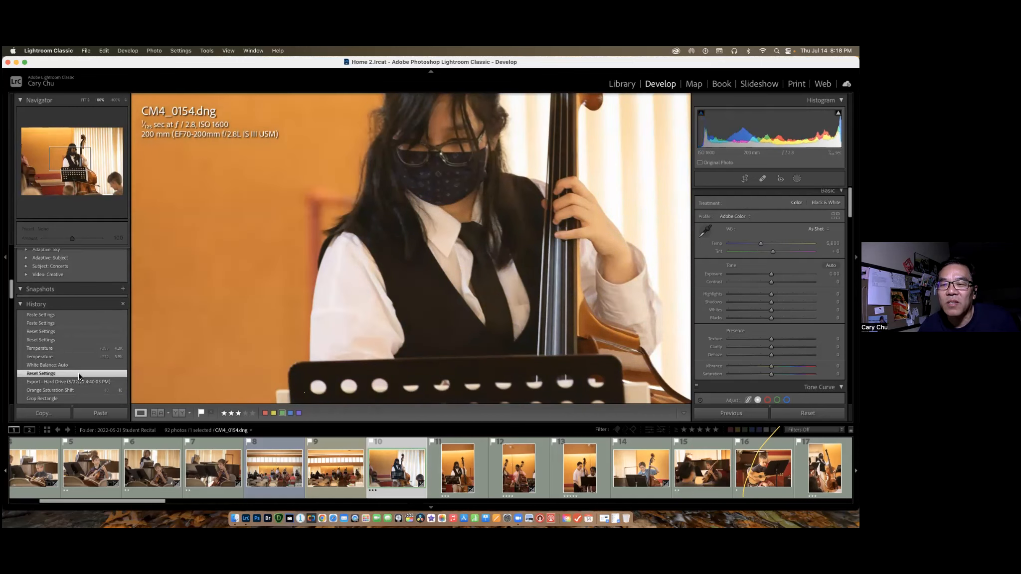
{"action": "left_click", "coordinate": [78, 381]}
View CM4_0154.dng's original Import/Lens Corrections state and its From Metadata state in the edit history.
{"action": "scroll", "coordinate": [74, 374], "scroll_direction": "down", "scroll_amount": 10}
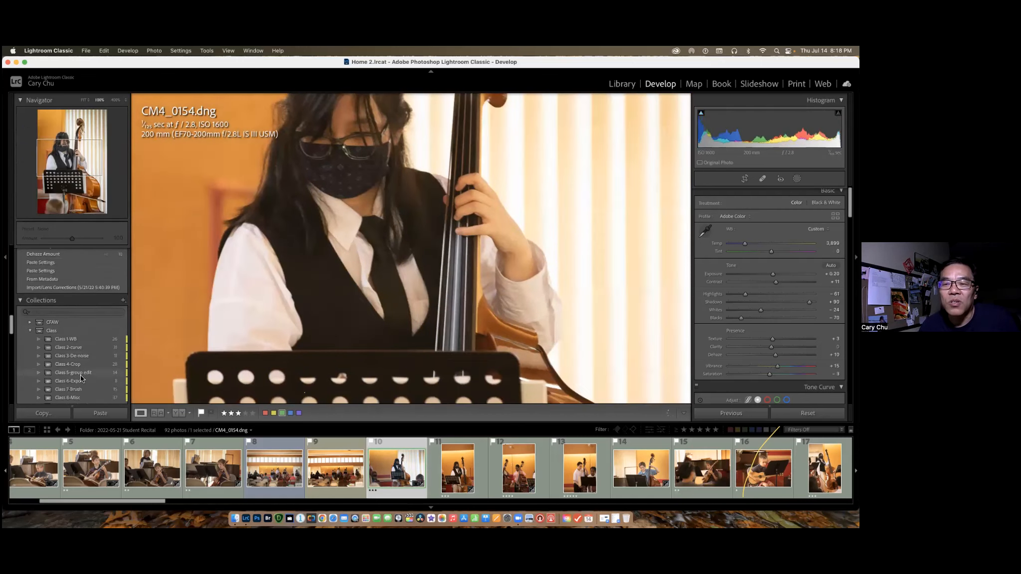
{"action": "scroll", "coordinate": [71, 297], "scroll_direction": "up", "scroll_amount": 2}
{"action": "scroll", "coordinate": [73, 304], "scroll_direction": "up", "scroll_amount": 2}
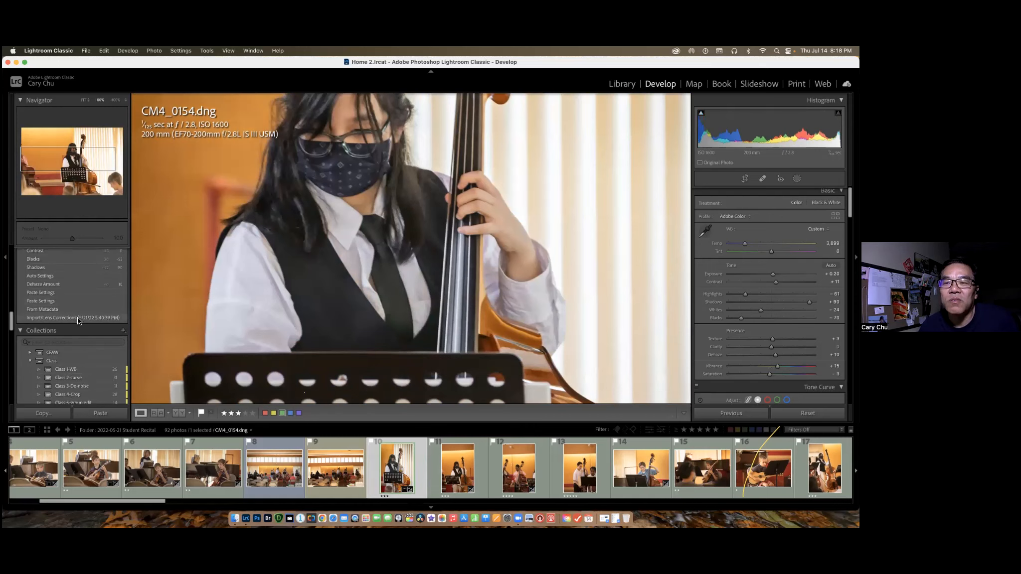
{"action": "left_click", "coordinate": [78, 318]}
{"action": "scroll", "coordinate": [82, 324], "scroll_direction": "up", "scroll_amount": 4}
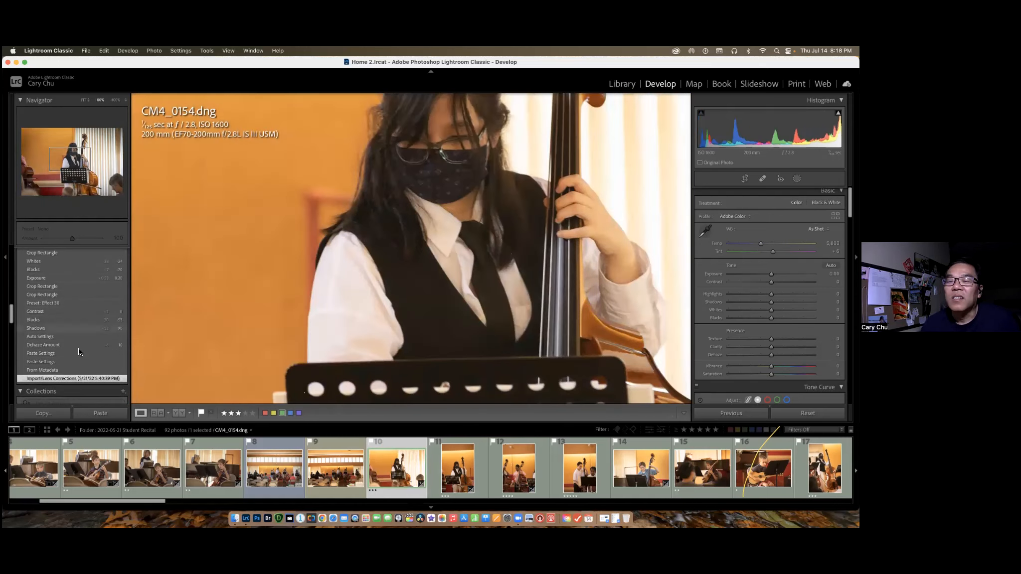
{"action": "left_click", "coordinate": [59, 370]}
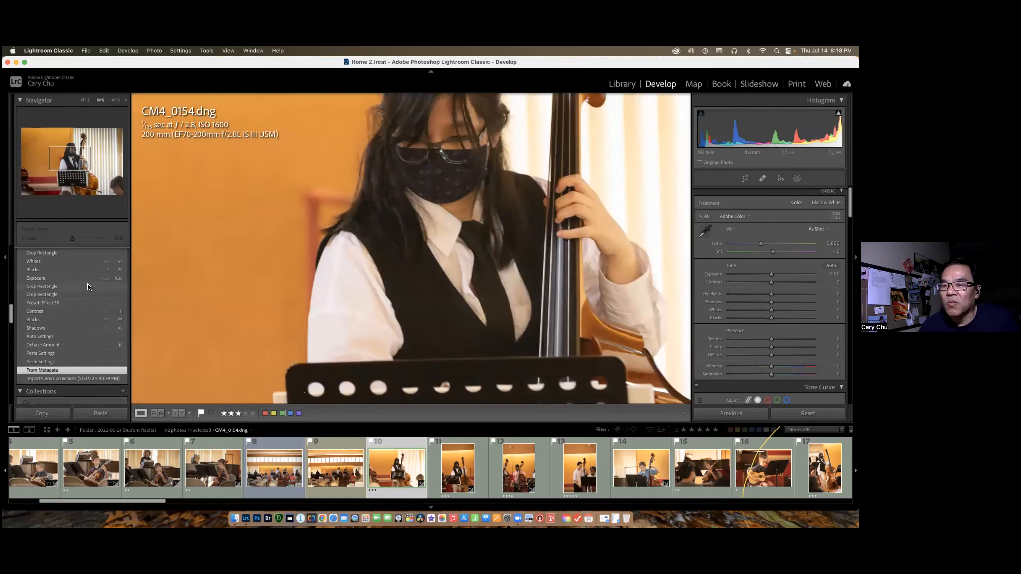
Restore CM4_0154.dng to its history's Temperature state at 4.2K.
{"action": "scroll", "coordinate": [83, 277], "scroll_direction": "up", "scroll_amount": 4}
{"action": "scroll", "coordinate": [82, 276], "scroll_direction": "up", "scroll_amount": 2}
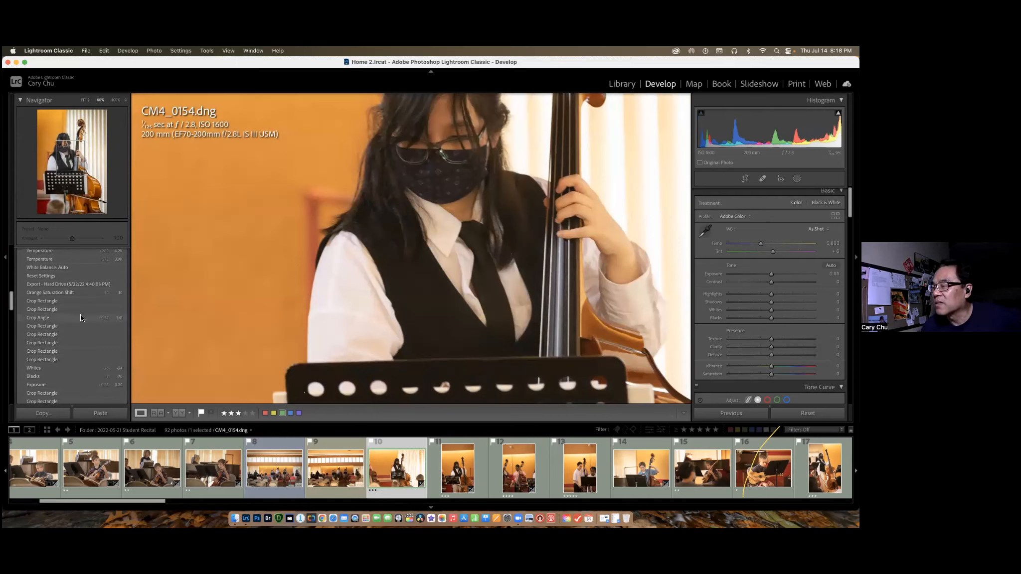
{"action": "scroll", "coordinate": [90, 301], "scroll_direction": "up", "scroll_amount": 2}
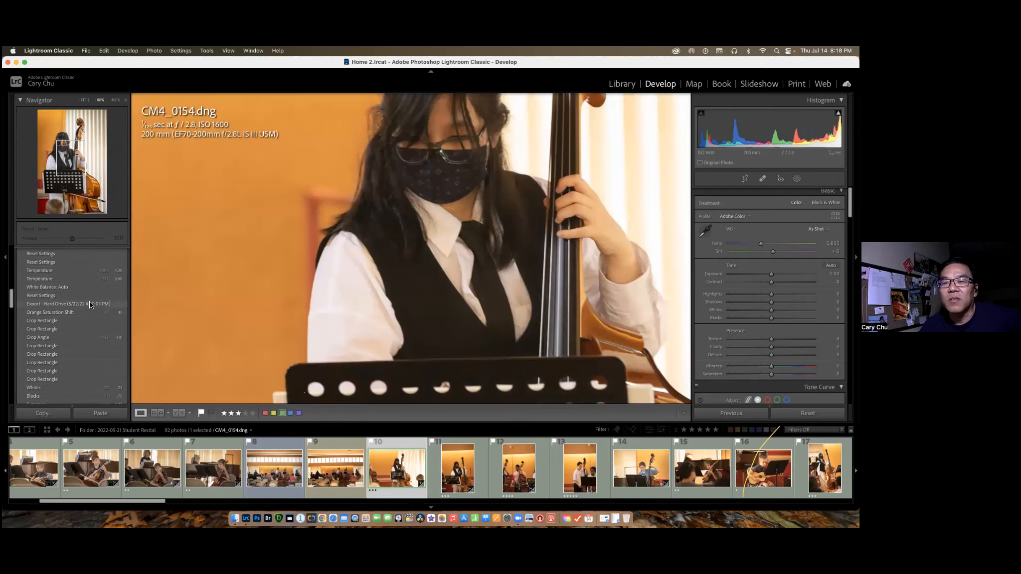
{"action": "scroll", "coordinate": [89, 301], "scroll_direction": "up", "scroll_amount": 4}
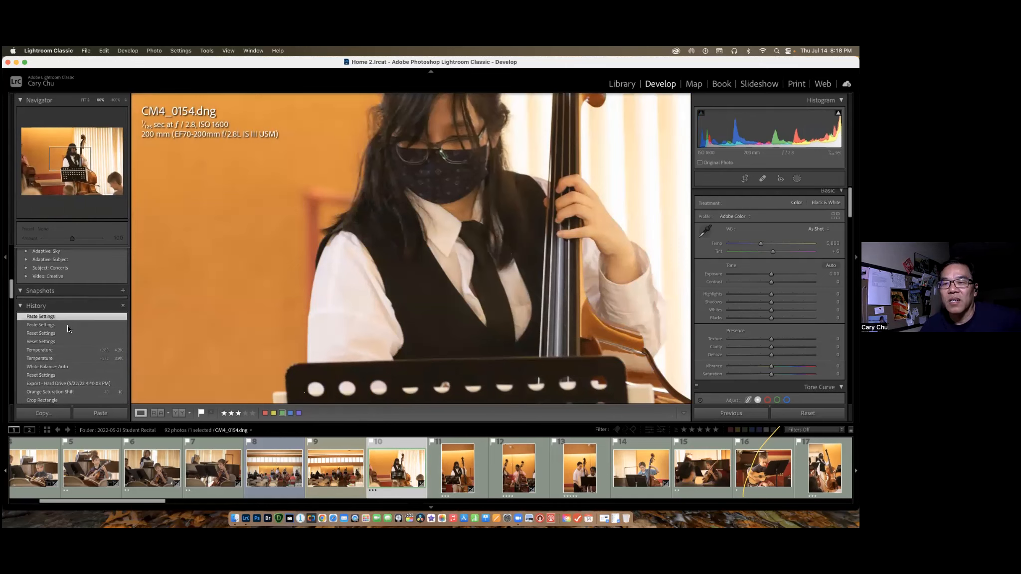
{"action": "left_click", "coordinate": [83, 349]}
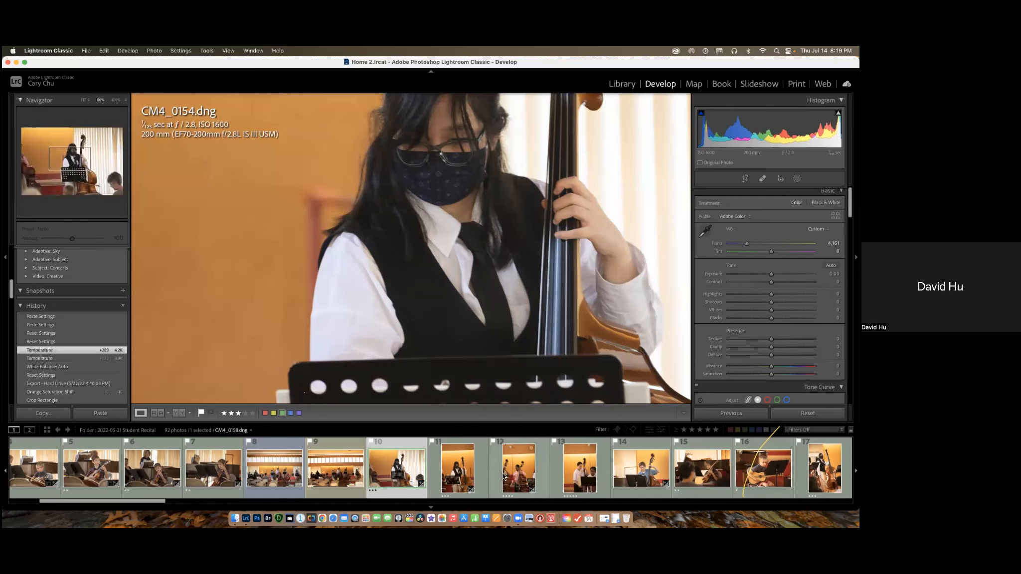
Select CM4_0154.dng with the three photos that follow it, making CM4_0156.dng active and returning to CM4_0154.dng as the active photo.
{"action": "left_click", "coordinate": [459, 473], "text": "super"}
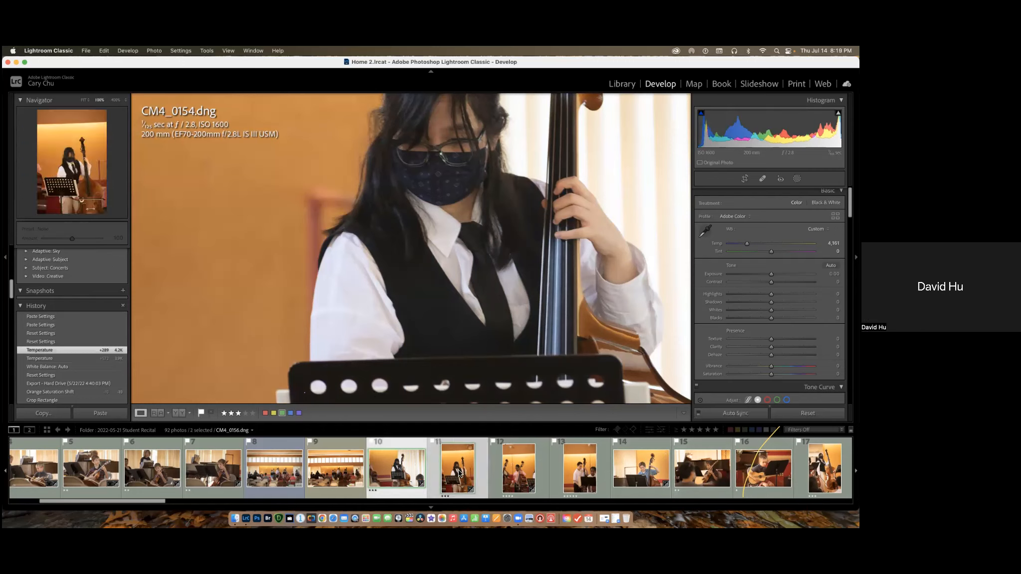
{"action": "left_click", "coordinate": [532, 471], "text": "super"}
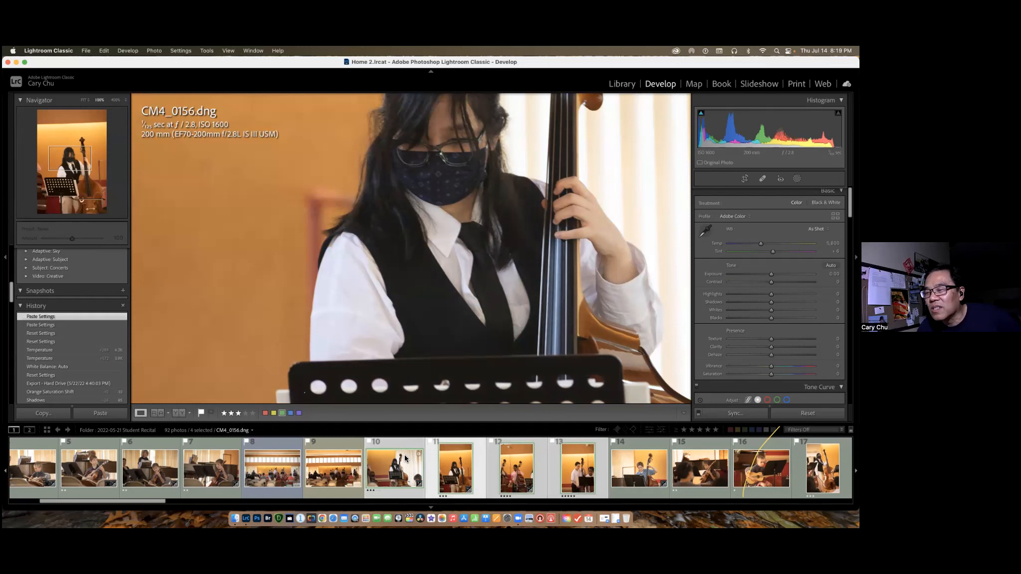
{"action": "left_click", "coordinate": [452, 459]}
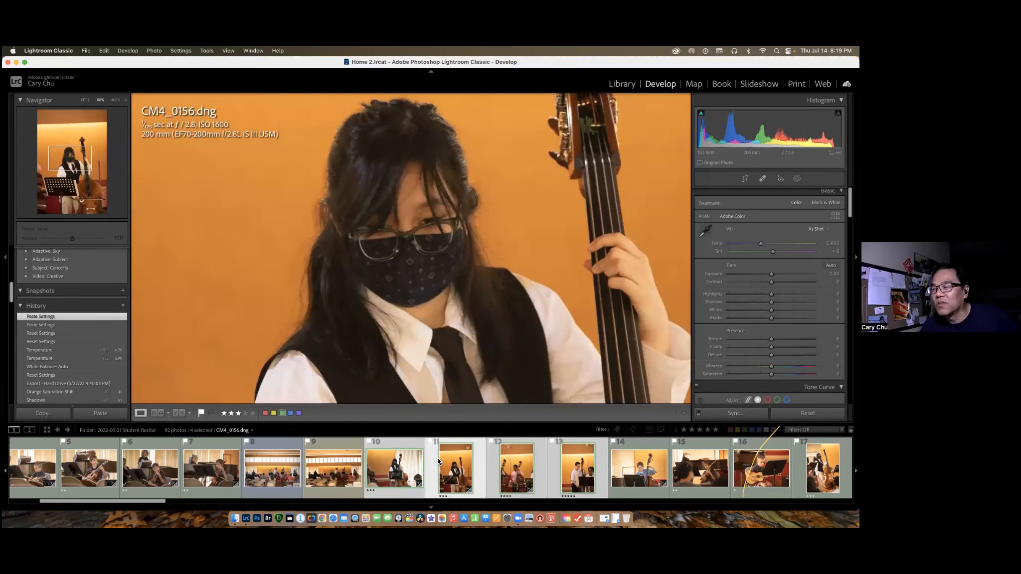
{"action": "left_click", "coordinate": [411, 462]}
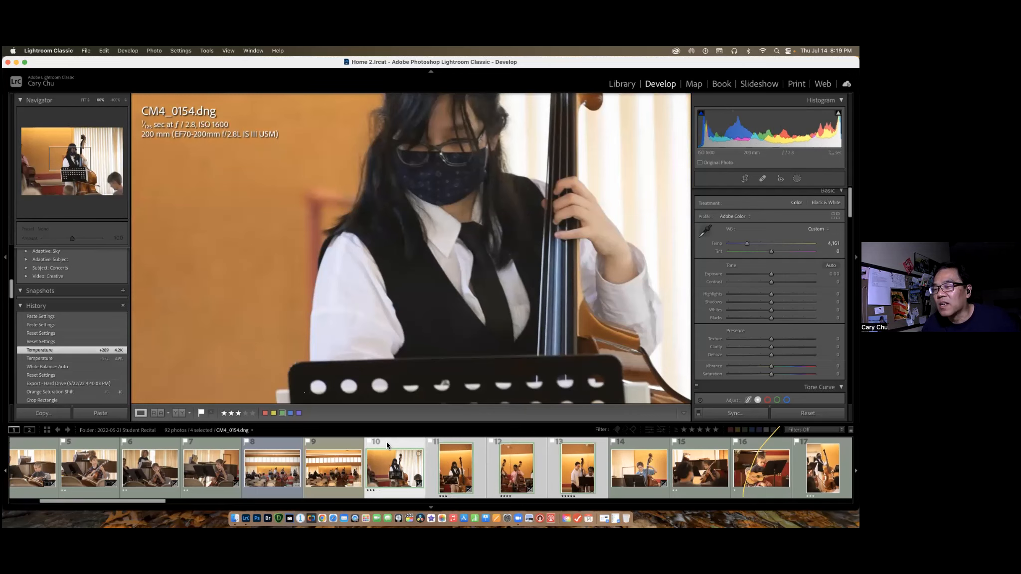
Reduce the selection to CM4_0154.dng alone, then extend it through the third photo after it.
{"action": "left_click", "coordinate": [437, 449]}
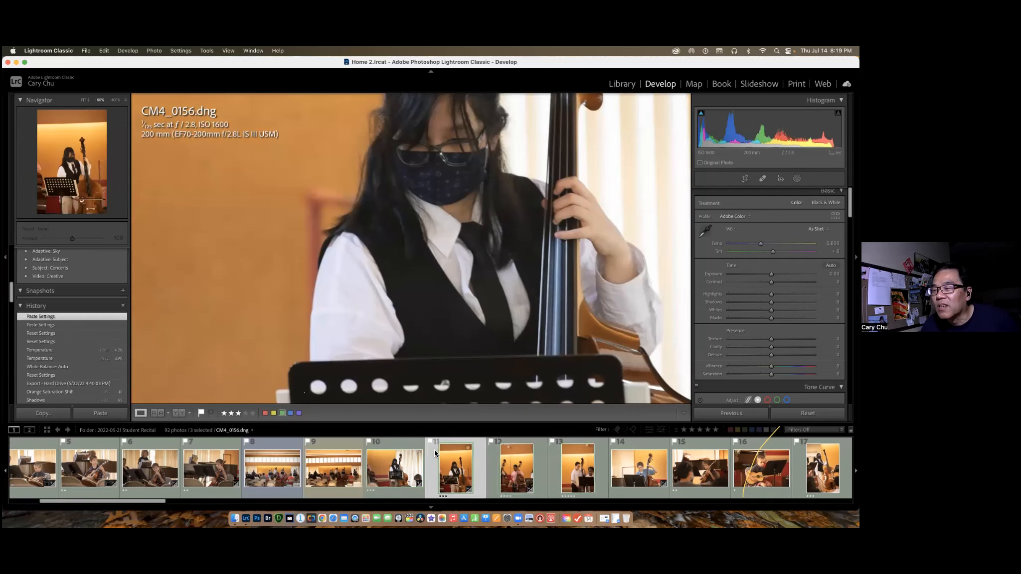
{"action": "key", "text": "Left"}
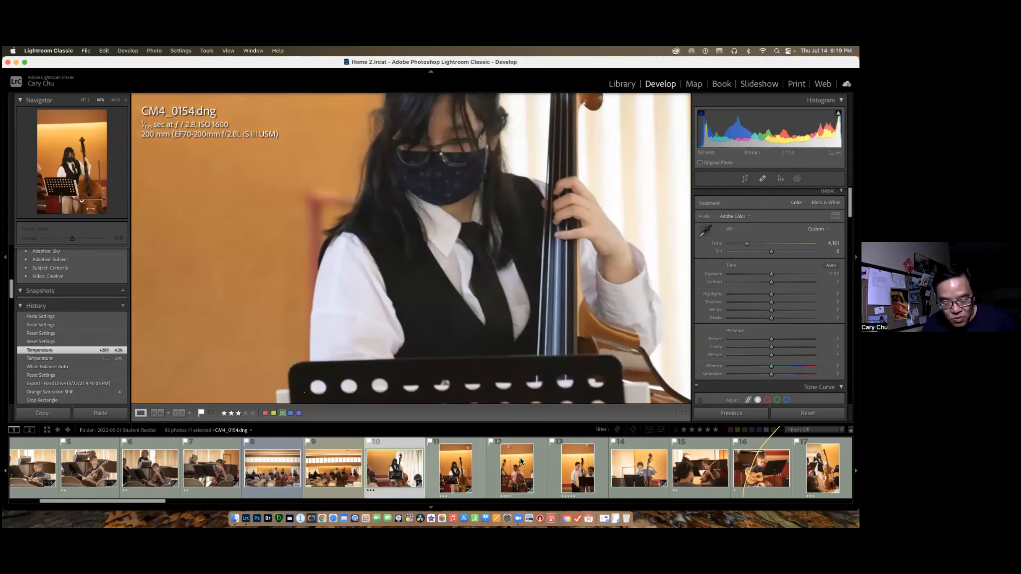
{"action": "left_click", "coordinate": [577, 469], "text": "shift"}
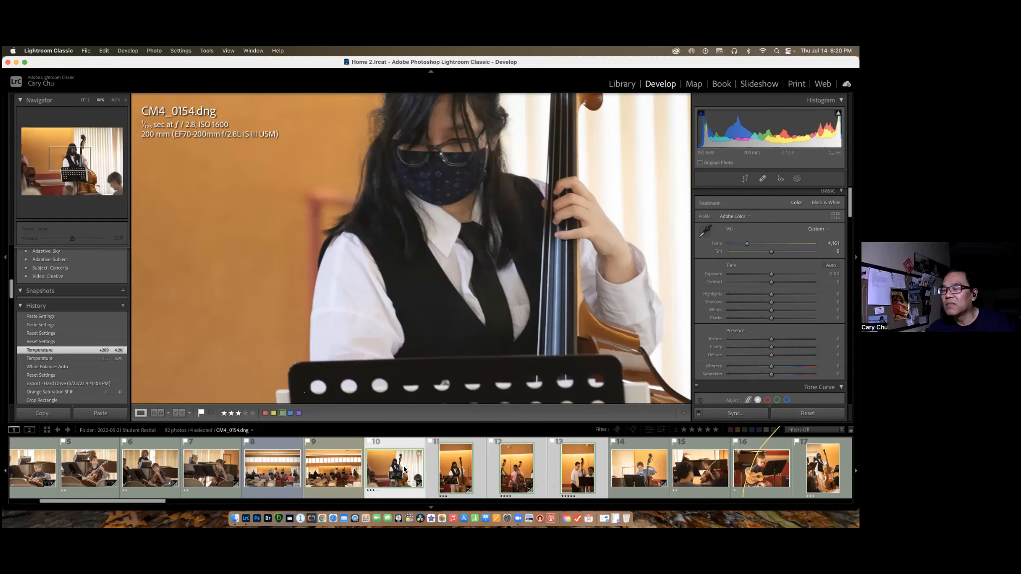
Switch the active photo between CM4_0156.dng and CM4_0154.dng without dropping the four-photo selection, ending on CM4_0156.dng.
{"action": "left_click", "coordinate": [459, 466]}
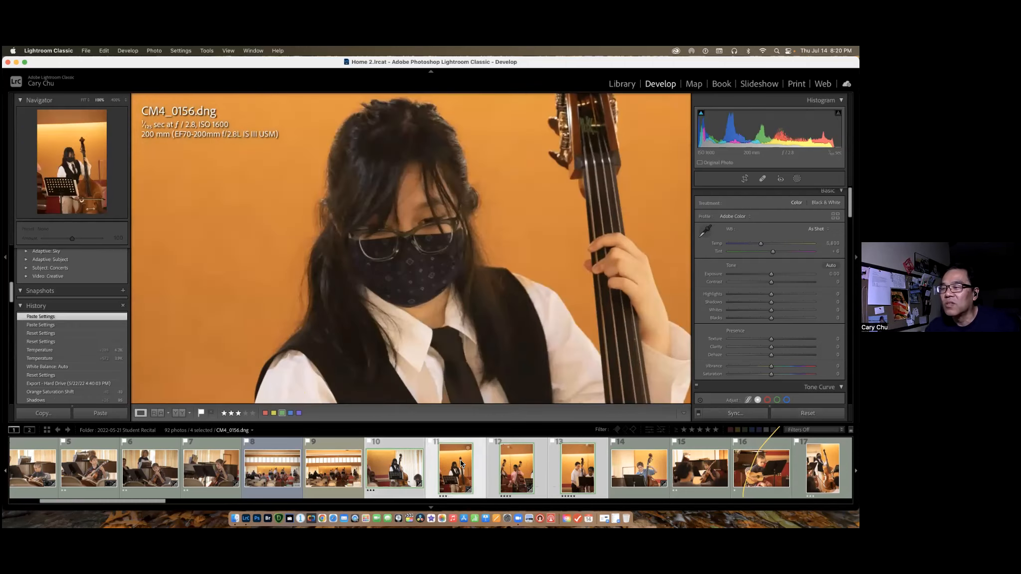
{"action": "left_click", "coordinate": [424, 464]}
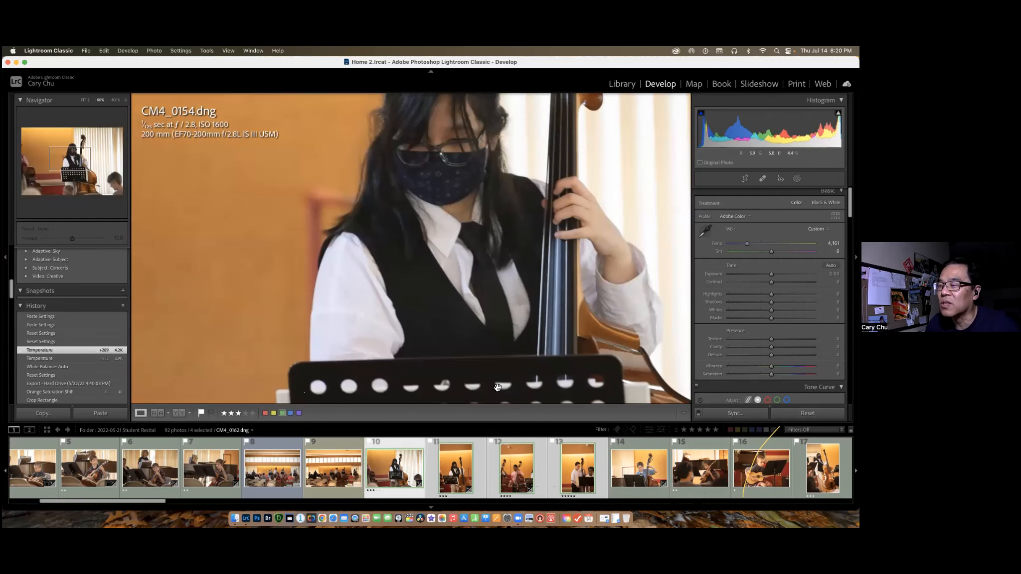
{"action": "left_click", "coordinate": [459, 469]}
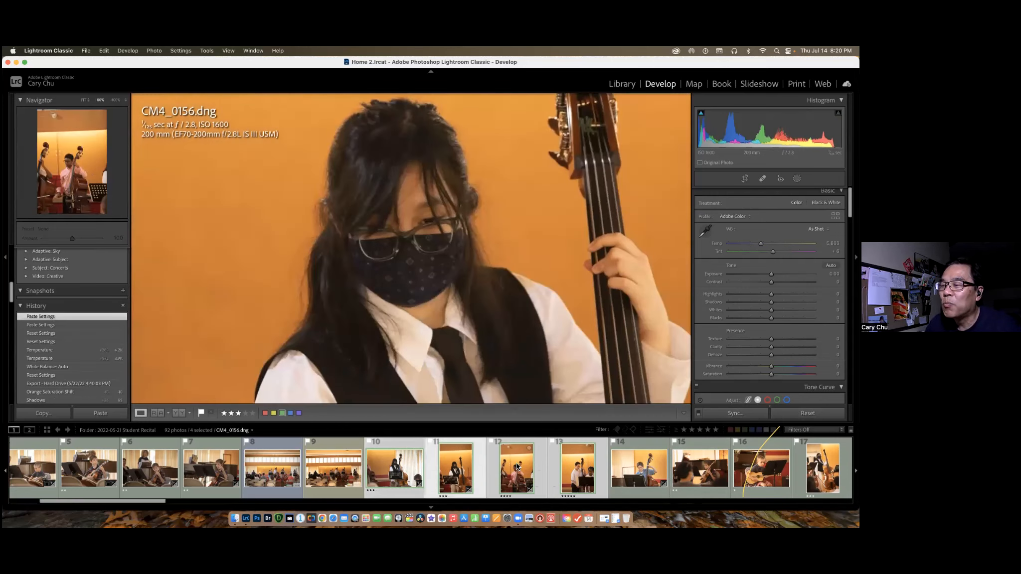
Make CM4_0154.dng the active photo of the selection and add photos 15, 16, 17, 7 and 5 to it.
{"action": "left_click", "coordinate": [524, 467]}
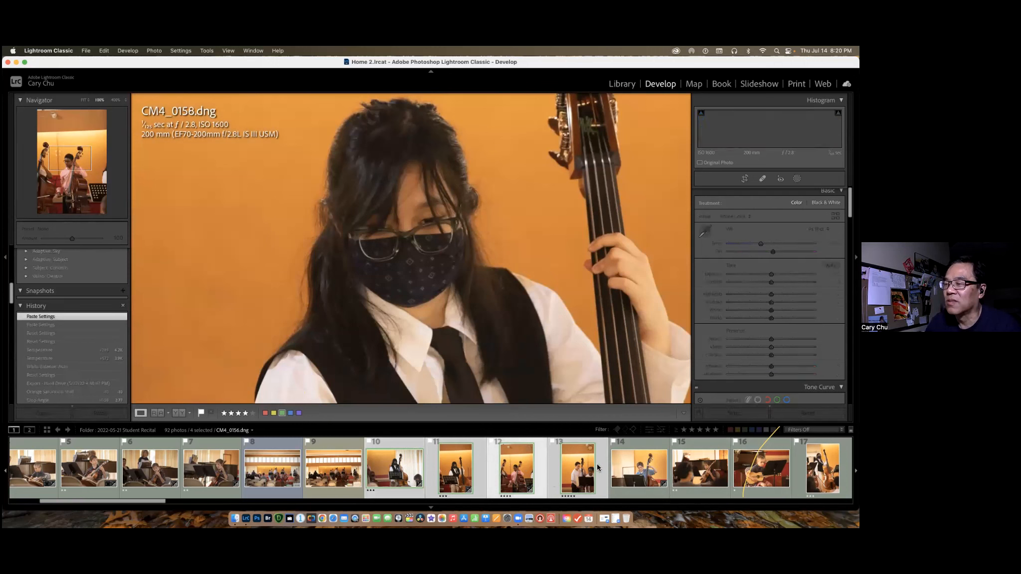
{"action": "left_click", "coordinate": [454, 467]}
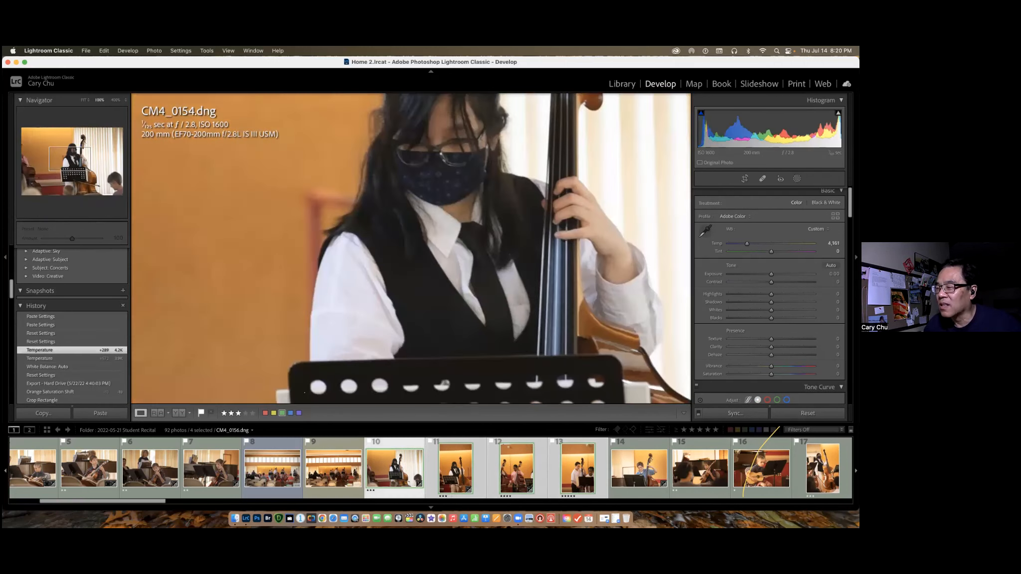
{"action": "left_click", "coordinate": [708, 468], "text": "super"}
{"action": "left_click", "coordinate": [761, 469], "text": "super"}
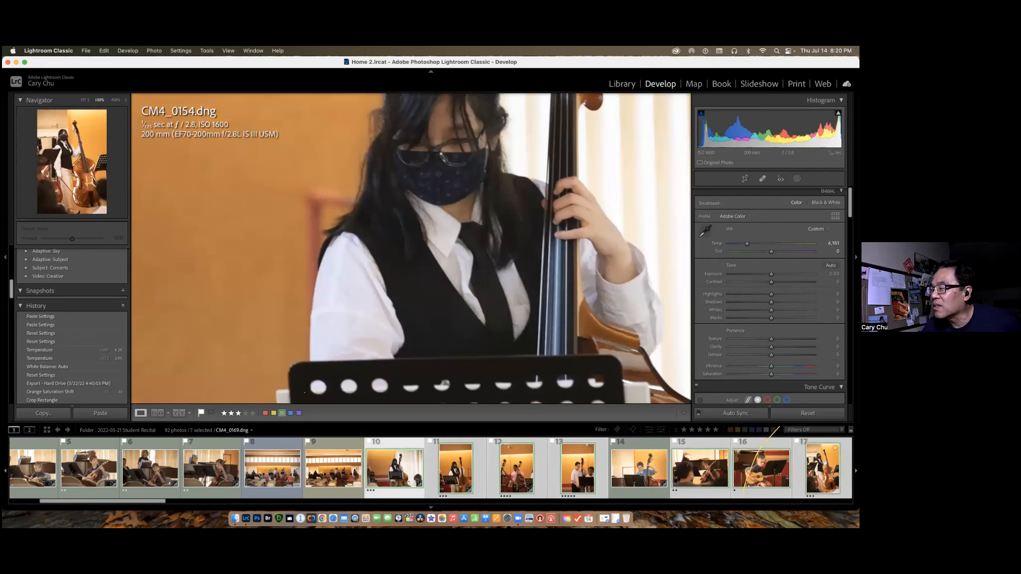
{"action": "left_click", "coordinate": [190, 451], "text": "super"}
{"action": "left_click", "coordinate": [101, 469], "text": "super"}
{"action": "left_click", "coordinate": [101, 469], "text": "super"}
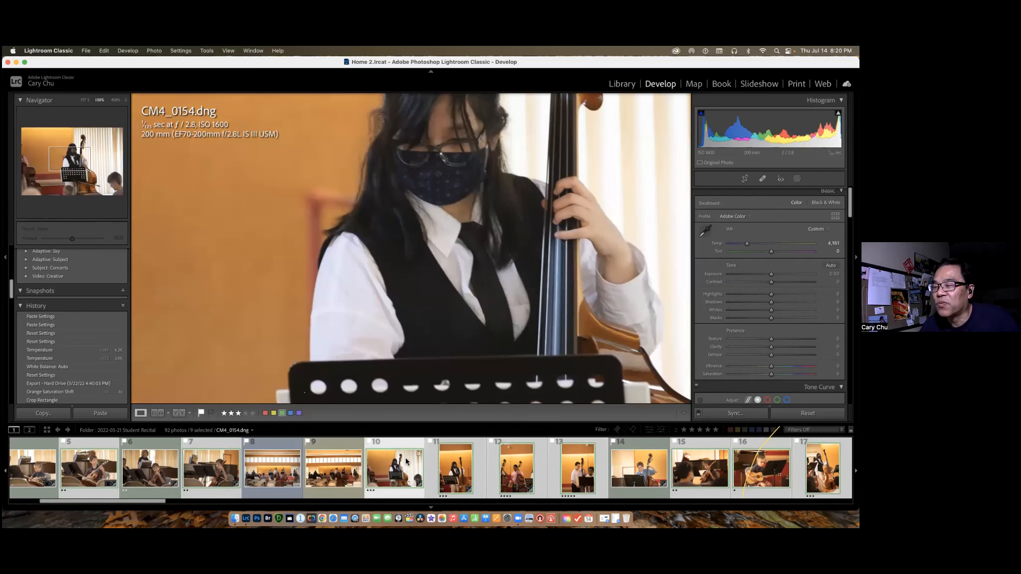
Make CM4_0156.dng and CM4_0158.dng active within the selection, and drop the group by picking unselected CM4_0162.dng, ending on CM4_0154.dng alone.
{"action": "left_click", "coordinate": [469, 464]}
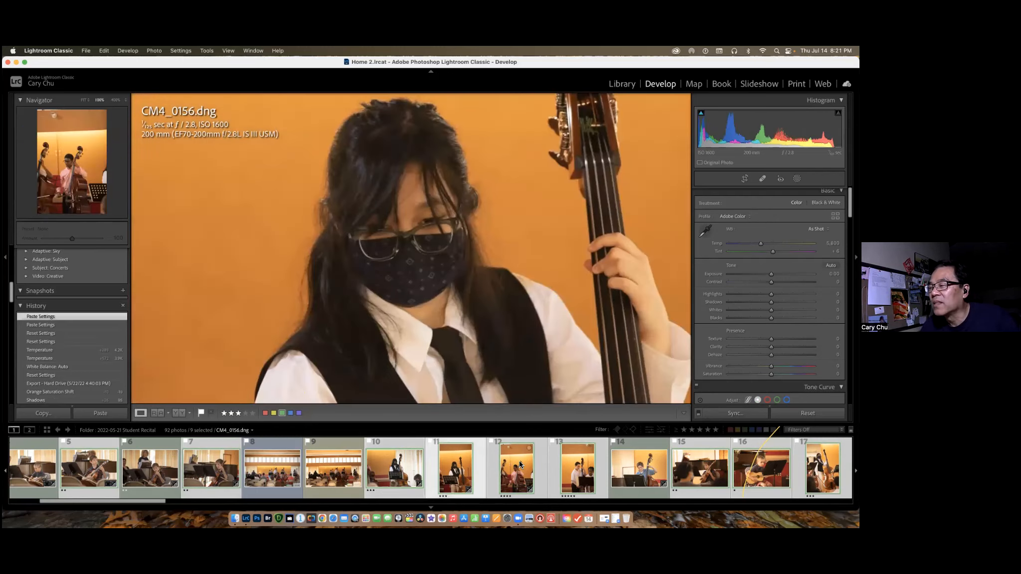
{"action": "left_click", "coordinate": [520, 461]}
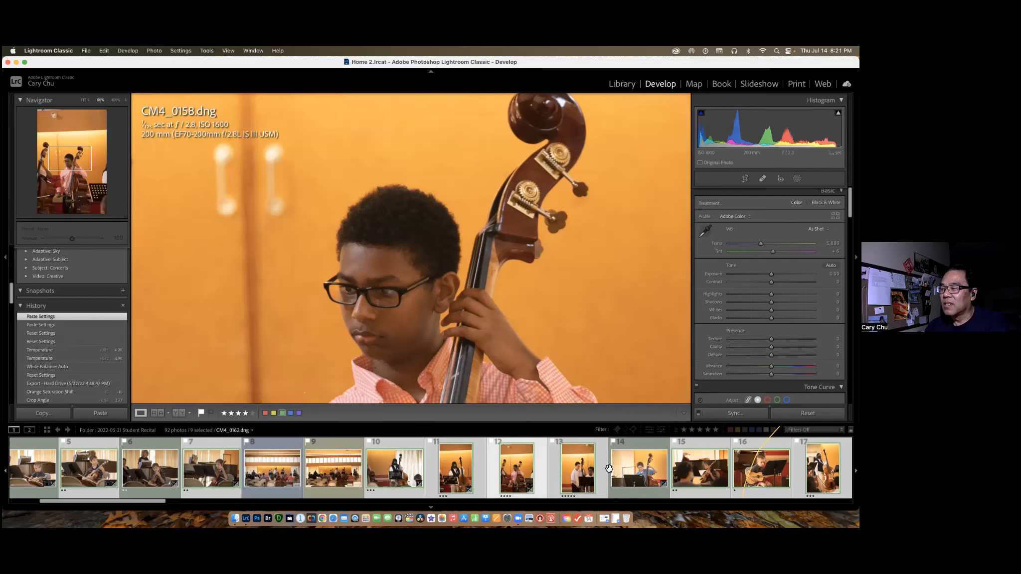
{"action": "left_click", "coordinate": [637, 475]}
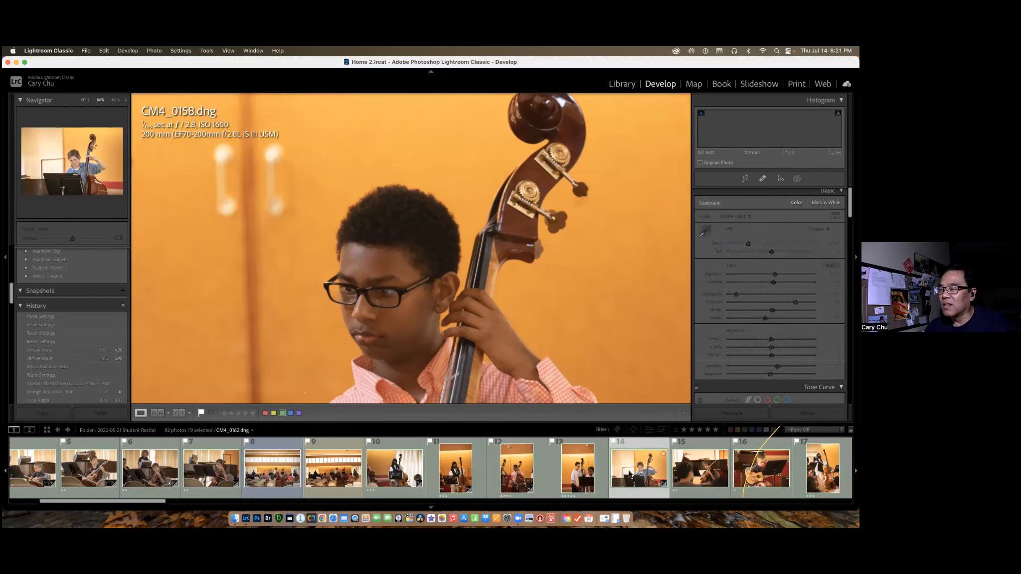
{"action": "left_click", "coordinate": [407, 473]}
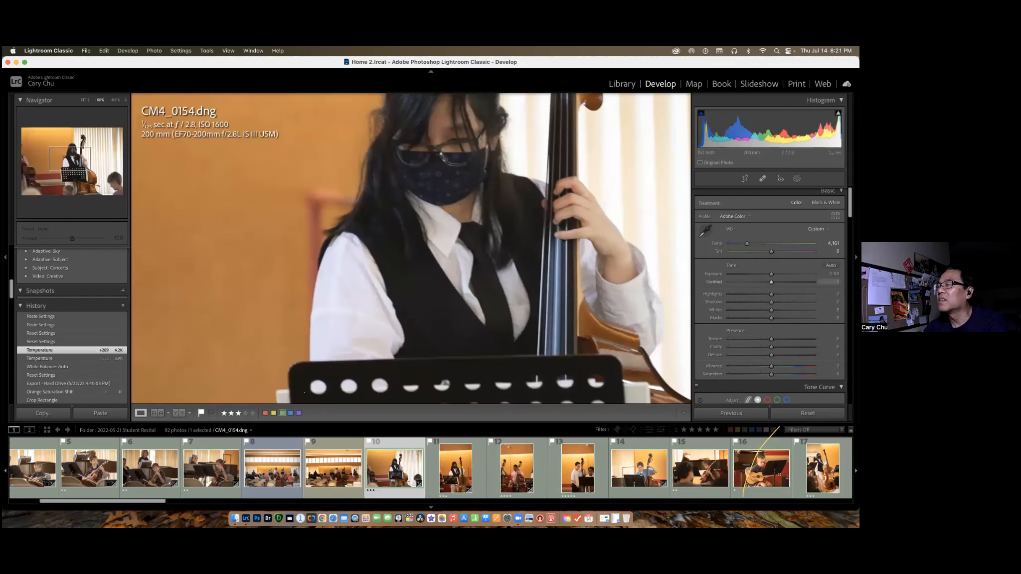
Compare the individual settings of CM4_0162.dng, CM4_0154.dng, CM4_0158.dng and CM4_0160.dng by viewing each photo on its own.
{"action": "left_click", "coordinate": [480, 439]}
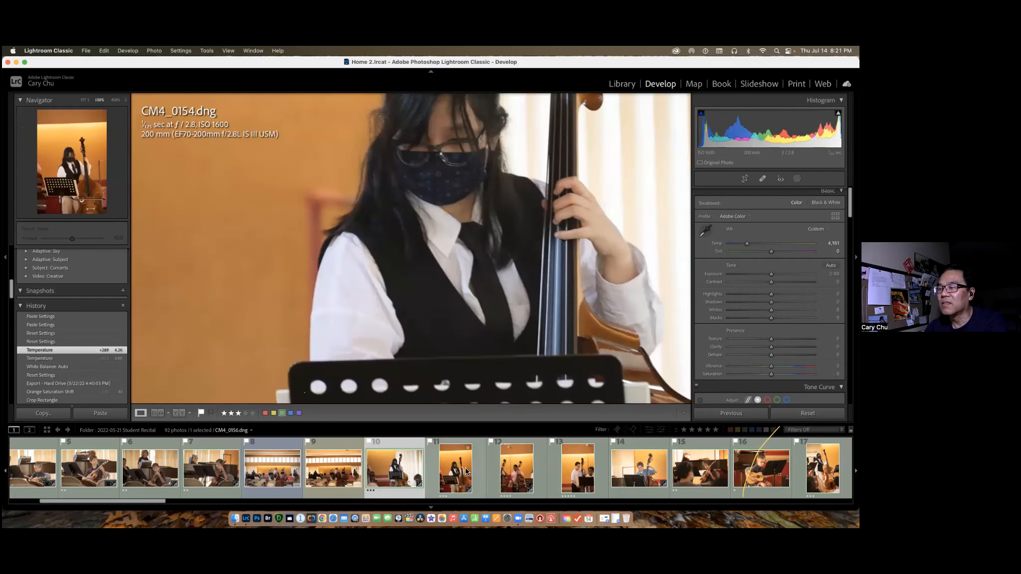
{"action": "left_click", "coordinate": [638, 473]}
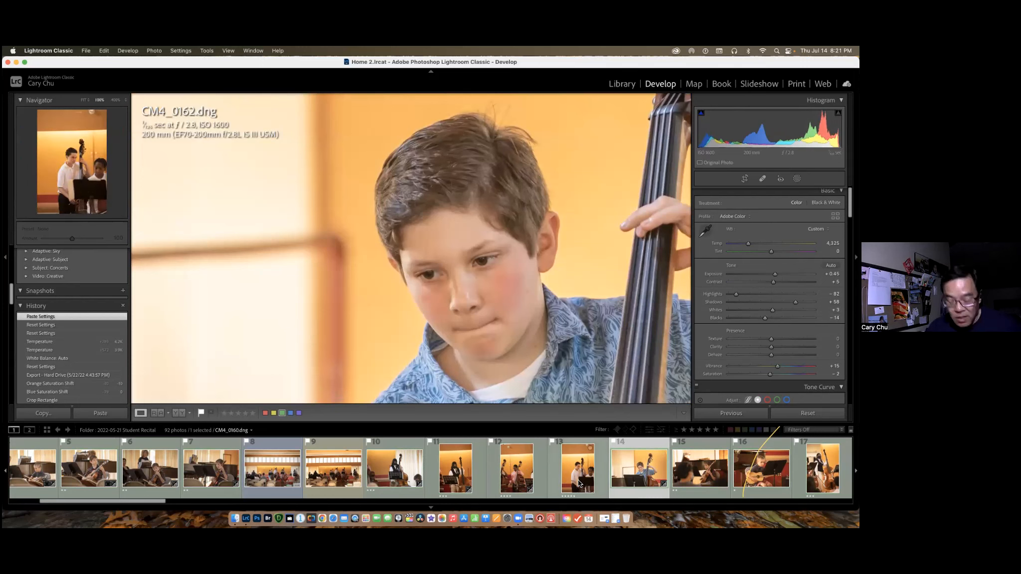
{"action": "left_click", "coordinate": [406, 480]}
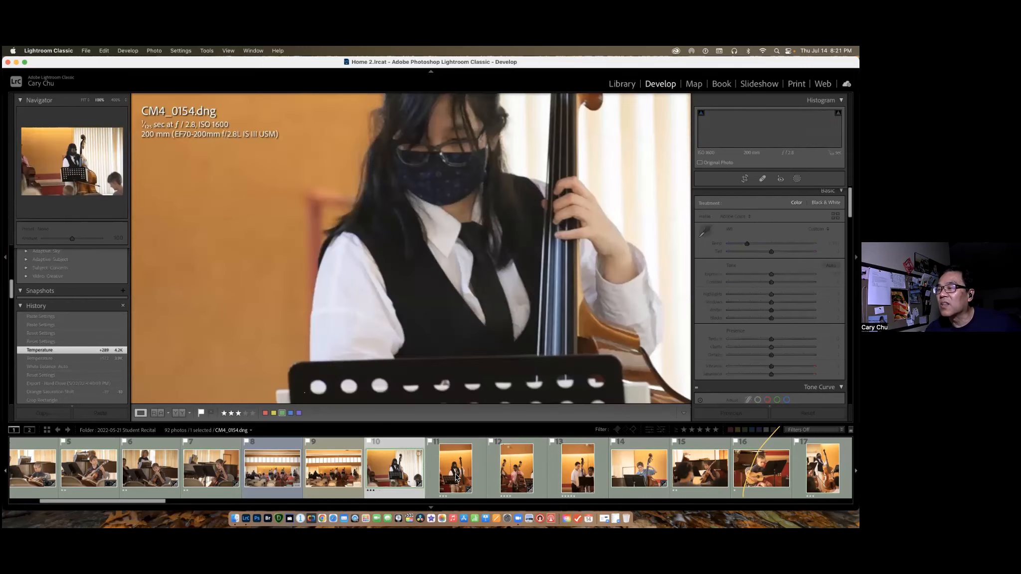
{"action": "left_click", "coordinate": [514, 473]}
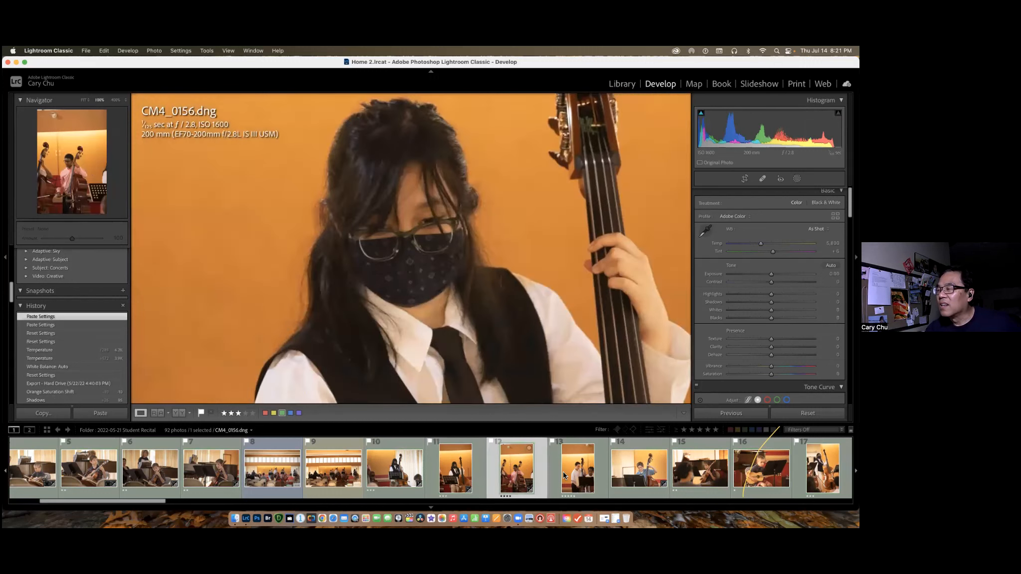
{"action": "left_click", "coordinate": [574, 473]}
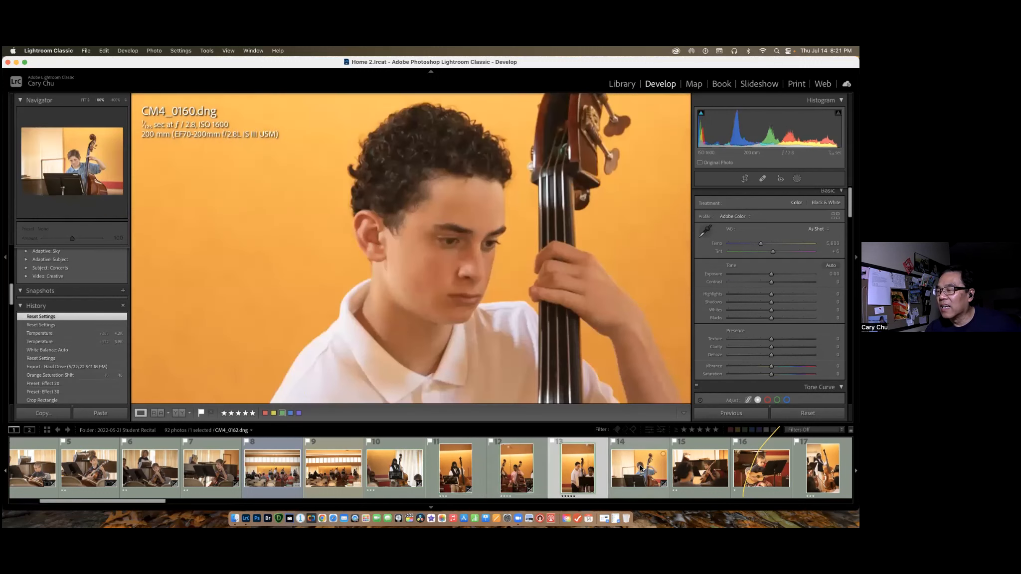
Select CM4_0154.dng through CM4_0162.dng, make CM4_0160.dng active, and synchronize its settings to the other four photos.
{"action": "left_click", "coordinate": [640, 471]}
{"action": "key", "text": "super+shift+v"}
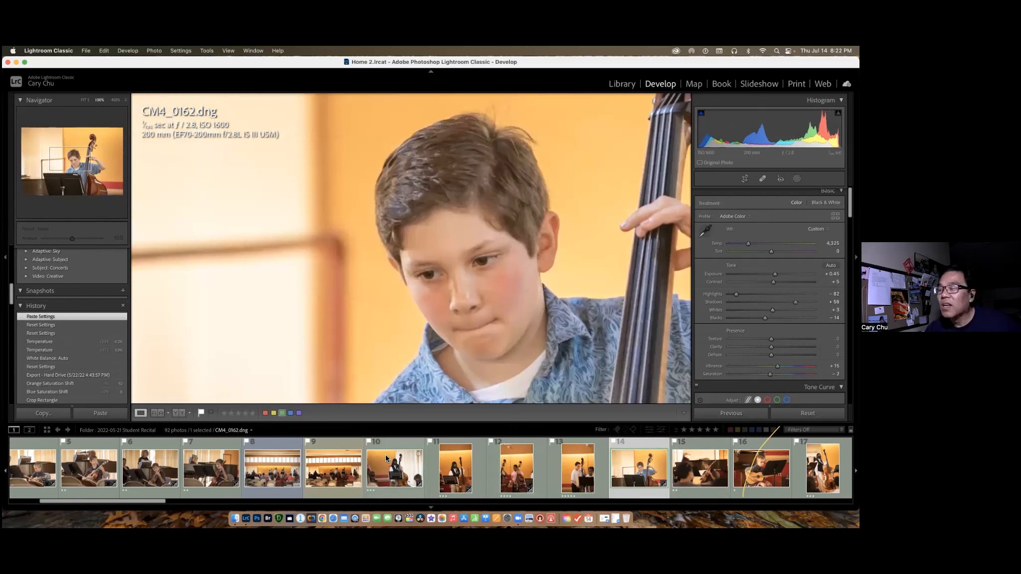
{"action": "left_click", "coordinate": [410, 472], "text": "shift"}
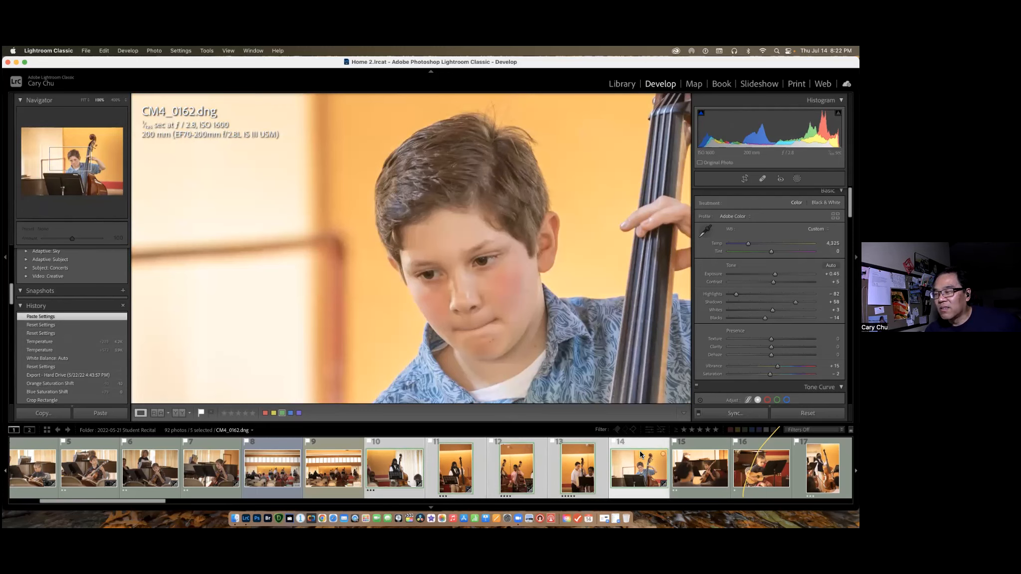
{"action": "left_click", "coordinate": [581, 471]}
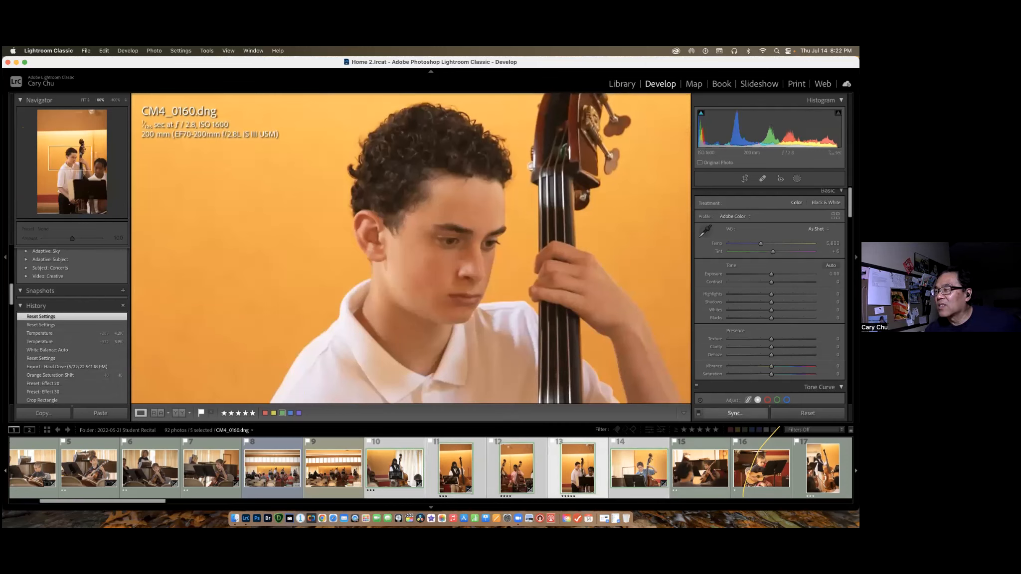
{"action": "left_click", "coordinate": [736, 413]}
{"action": "left_click", "coordinate": [425, 326]}
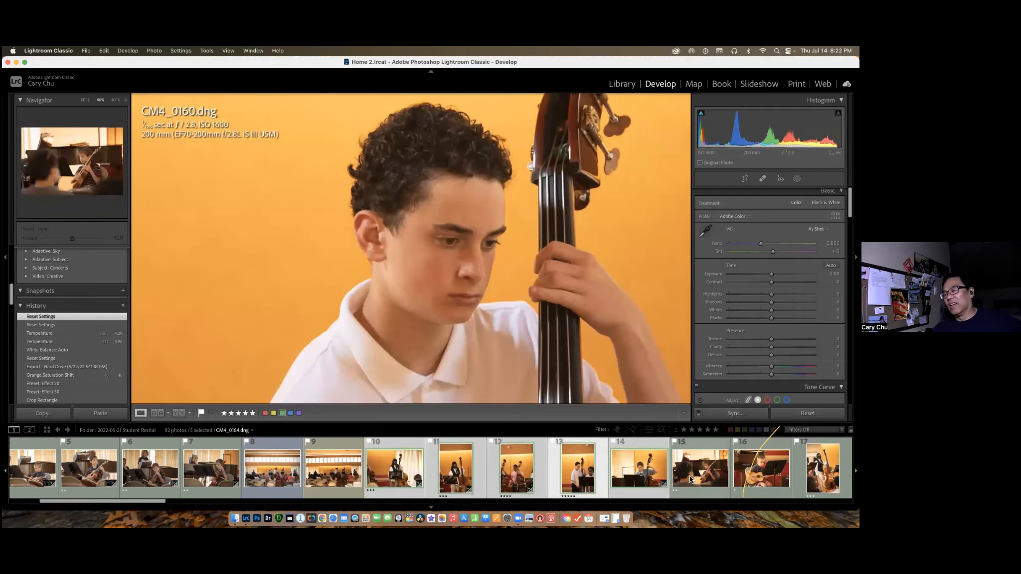
Check the synchronized settings on CM4_0162.dng and CM4_0154.dng.
{"action": "scroll", "coordinate": [693, 478], "scroll_direction": "up", "scroll_amount": 1}
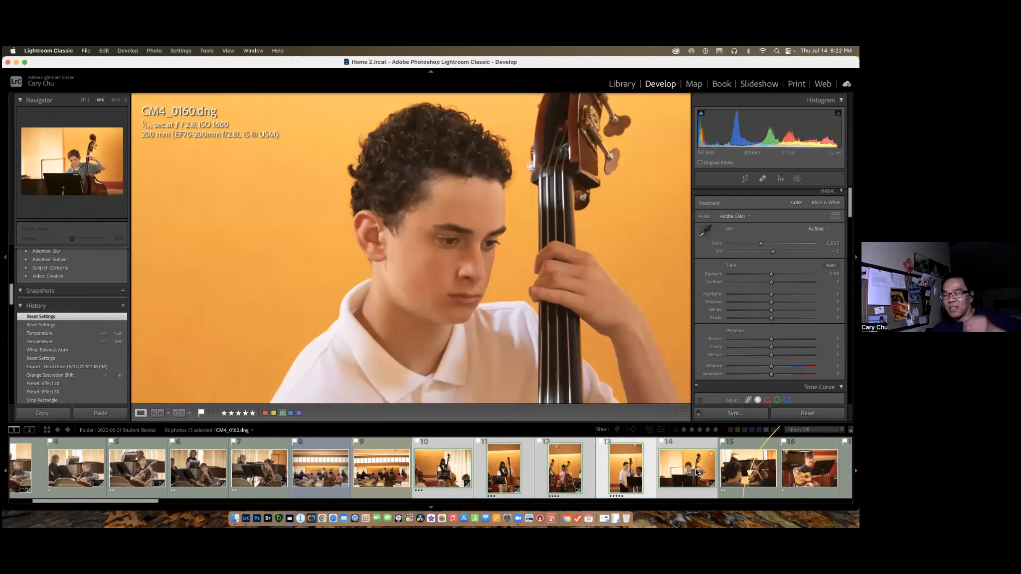
{"action": "left_click", "coordinate": [697, 472]}
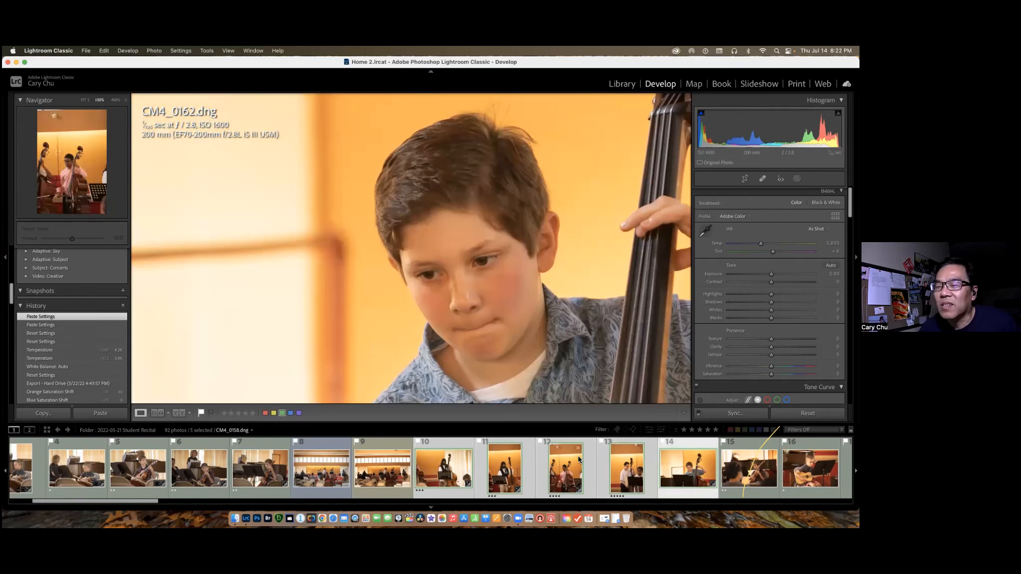
{"action": "left_click", "coordinate": [463, 468]}
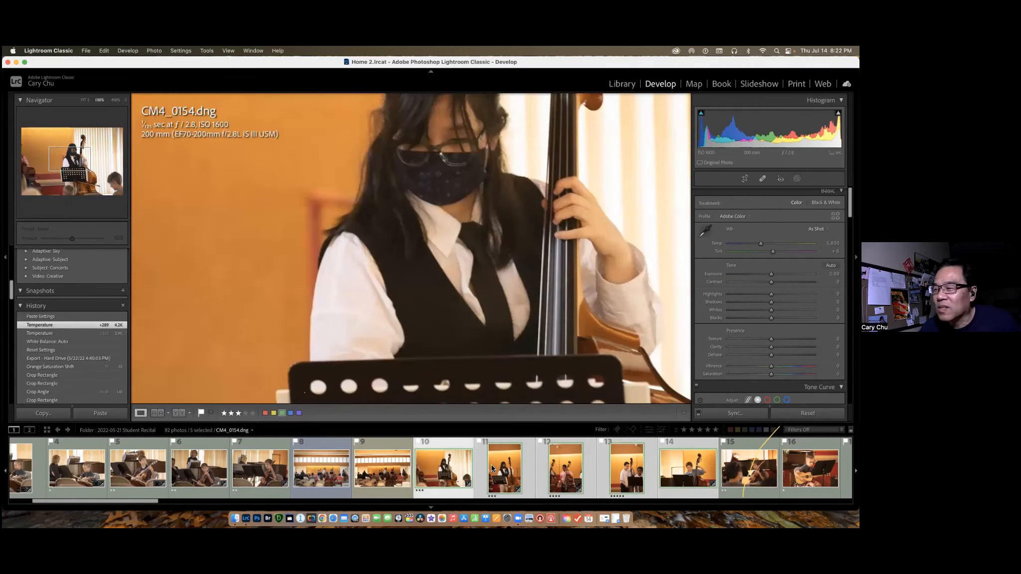
Restore CM4_0156.dng and CM4_0162.dng to their earlier Paste Settings history states and set CM4_0162.dng's exposure to -0.30.
{"action": "left_click", "coordinate": [57, 324]}
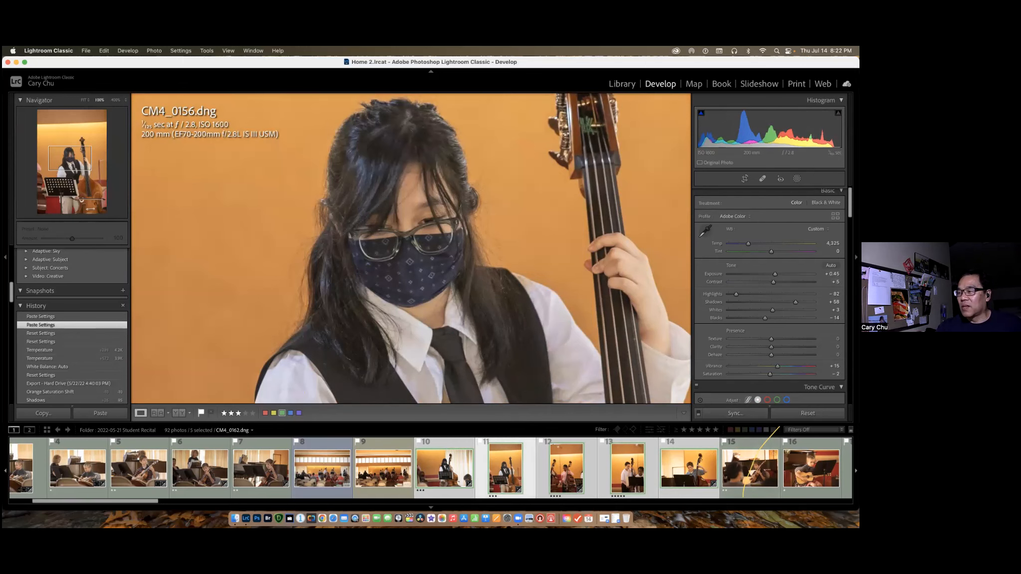
{"action": "left_click", "coordinate": [688, 469]}
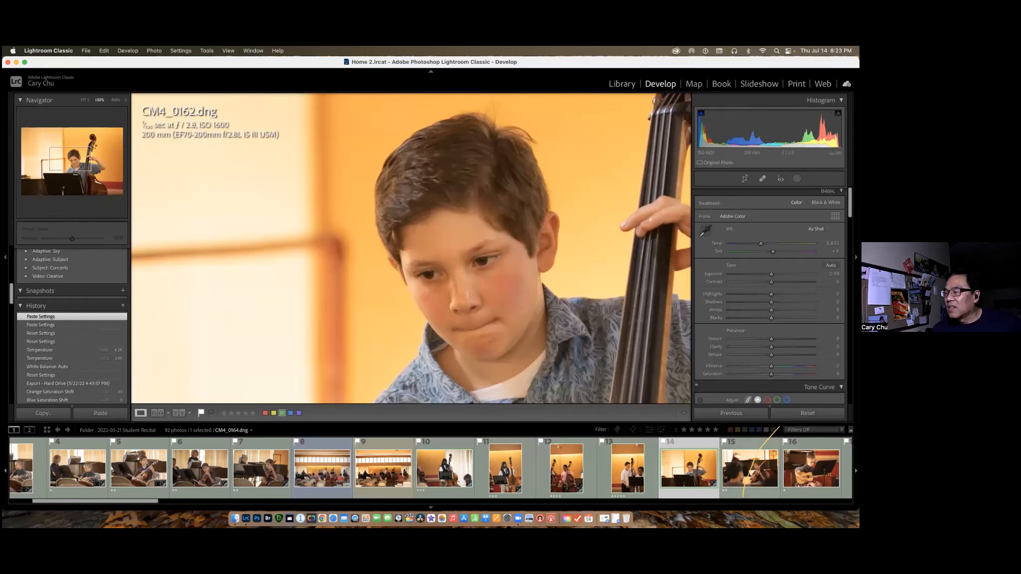
{"action": "left_click", "coordinate": [53, 325]}
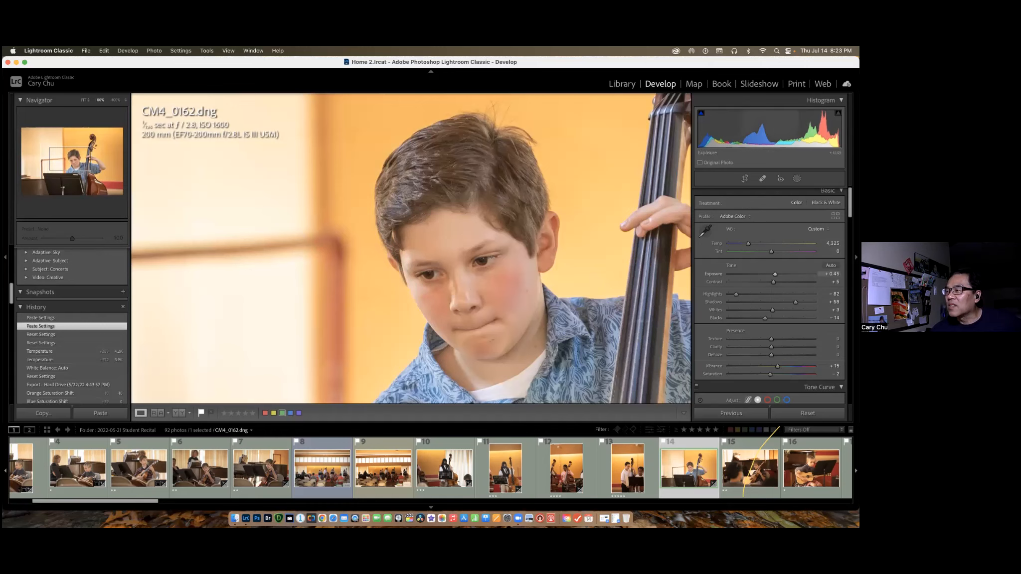
{"action": "left_click_drag", "start_coordinate": [775, 274], "coordinate": [768, 274]}
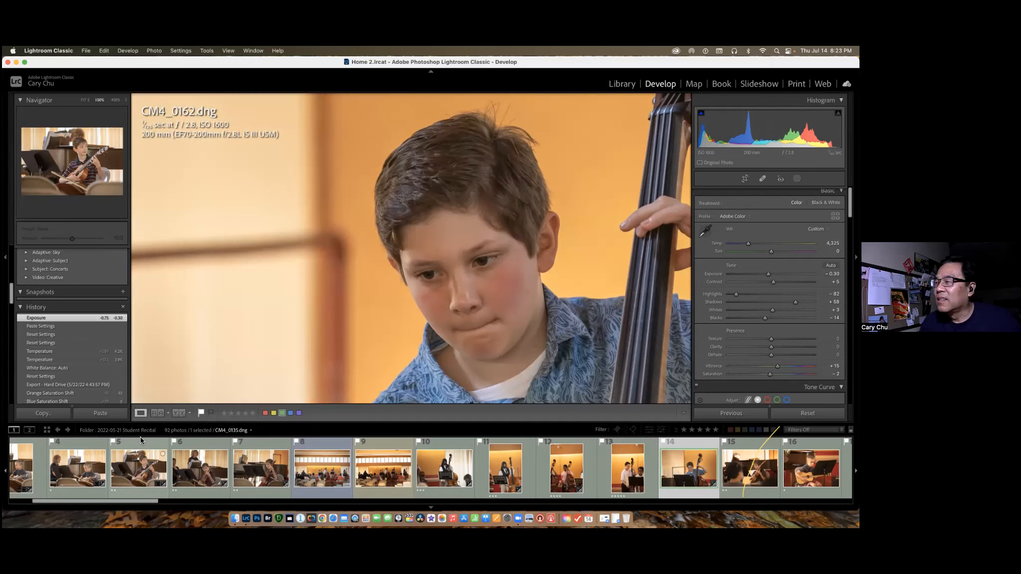
Leave the recital photos and open the 2022-07-06 Montreal folder in the Library module.
{"action": "left_click", "coordinate": [393, 464]}
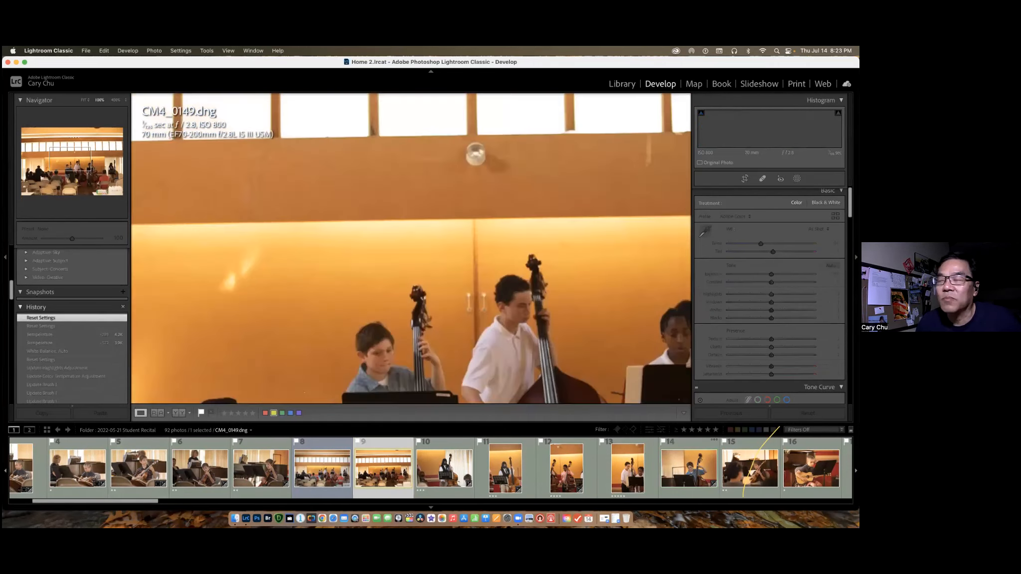
{"action": "left_click", "coordinate": [622, 84]}
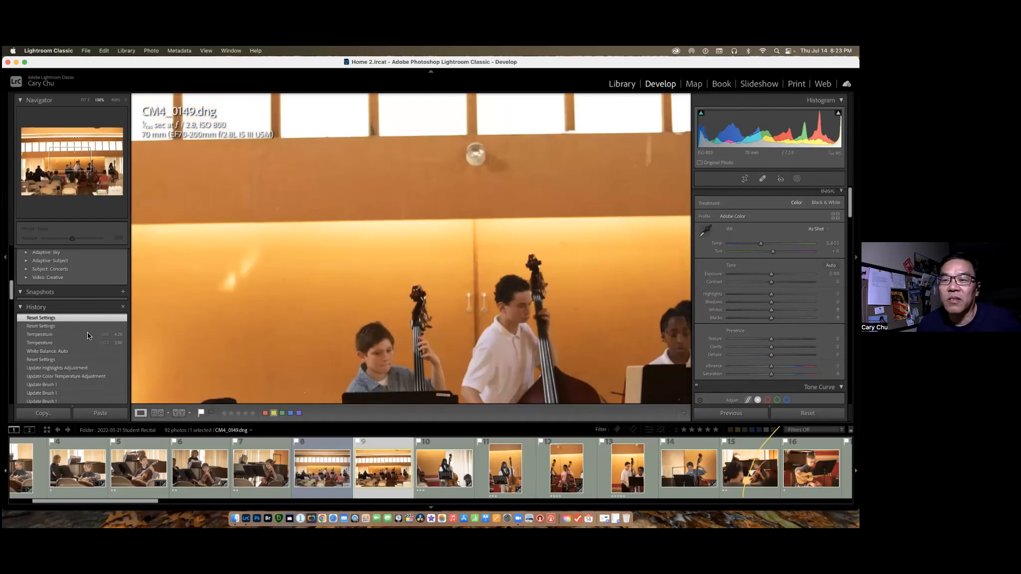
{"action": "scroll", "coordinate": [103, 343], "scroll_direction": "down", "scroll_amount": 2}
{"action": "scroll", "coordinate": [103, 343], "scroll_direction": "down", "scroll_amount": 10}
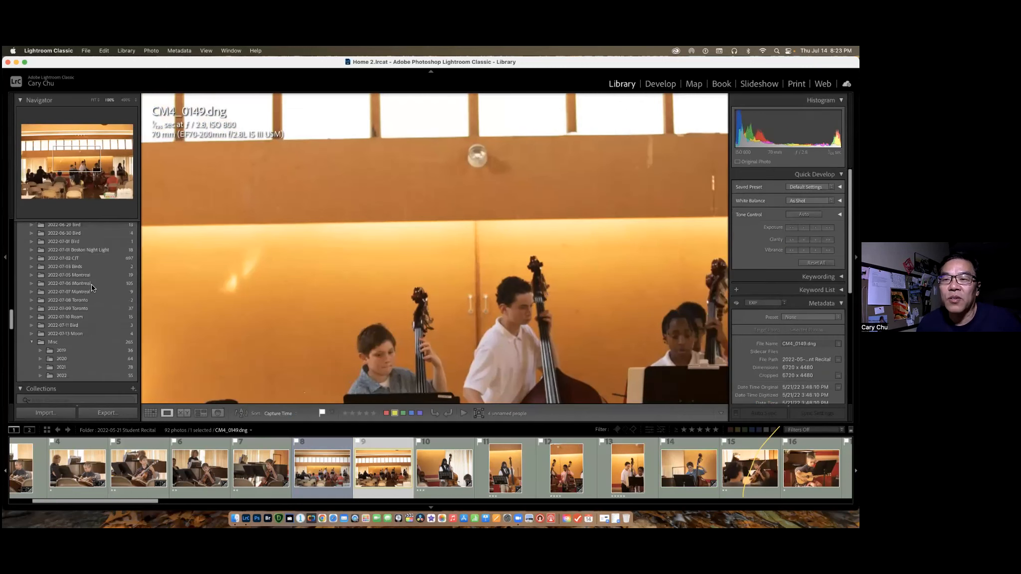
{"action": "scroll", "coordinate": [101, 276], "scroll_direction": "up", "scroll_amount": 5}
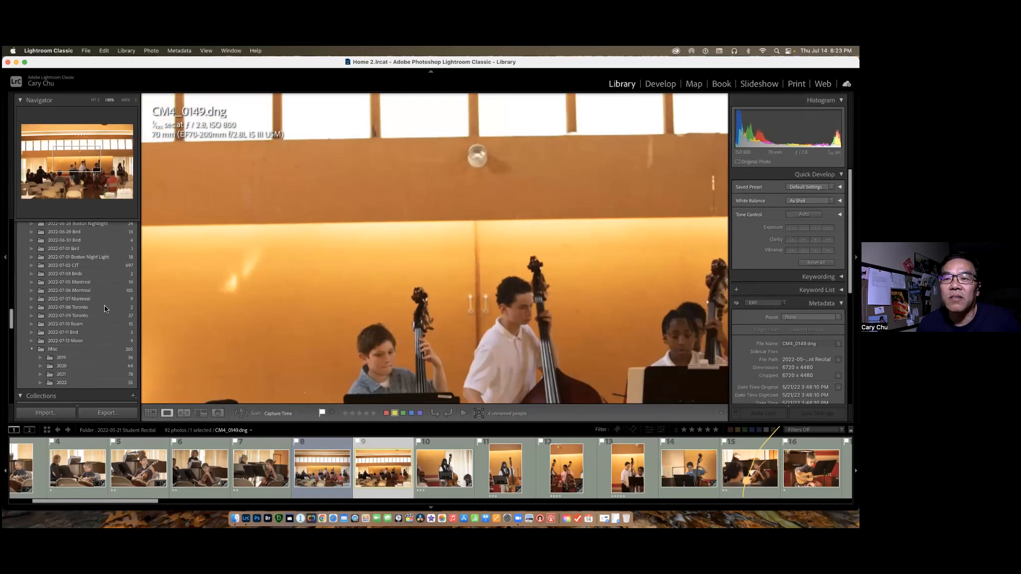
{"action": "left_click", "coordinate": [92, 299]}
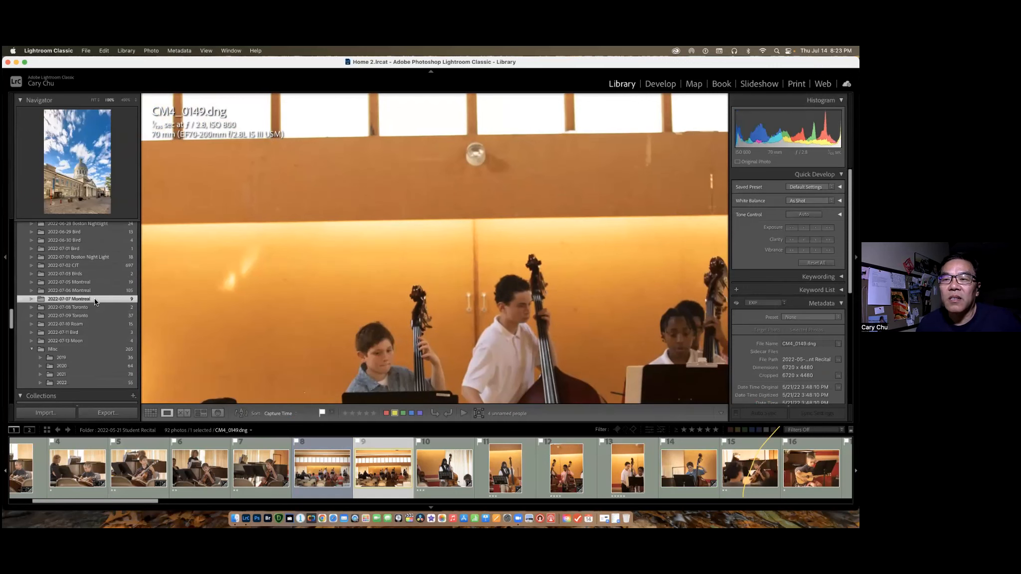
{"action": "left_click", "coordinate": [110, 290]}
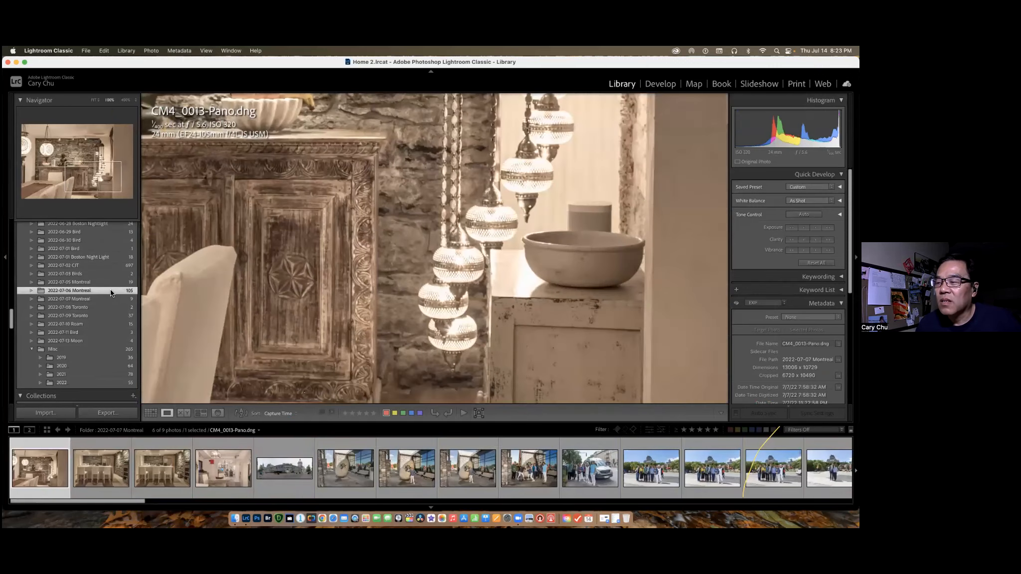
Bring CM4_2490.dng into the Develop module, reset its settings, and switch to CM4_2490-Edit.tif.
{"action": "left_click", "coordinate": [629, 471]}
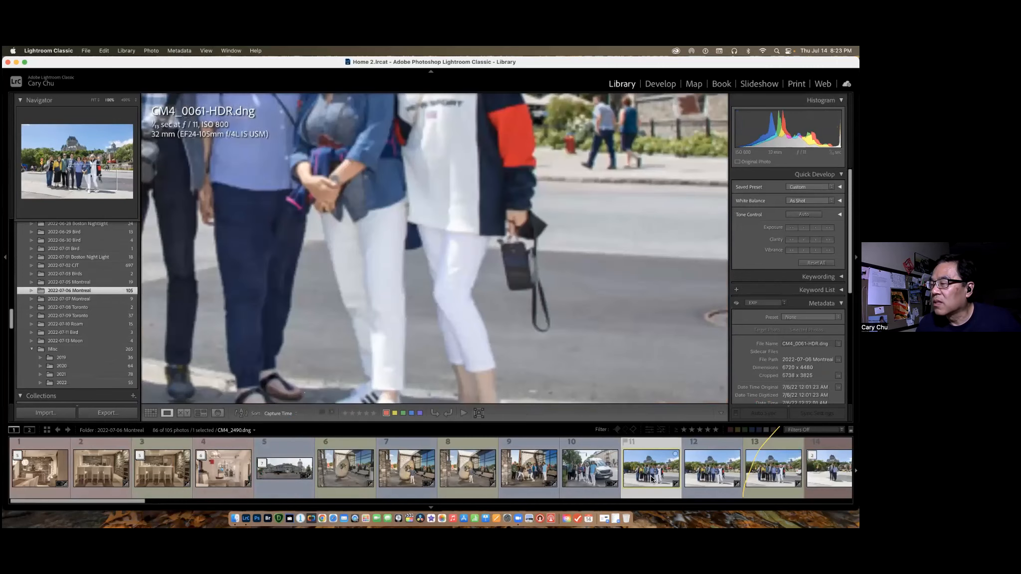
{"action": "left_click", "coordinate": [653, 85]}
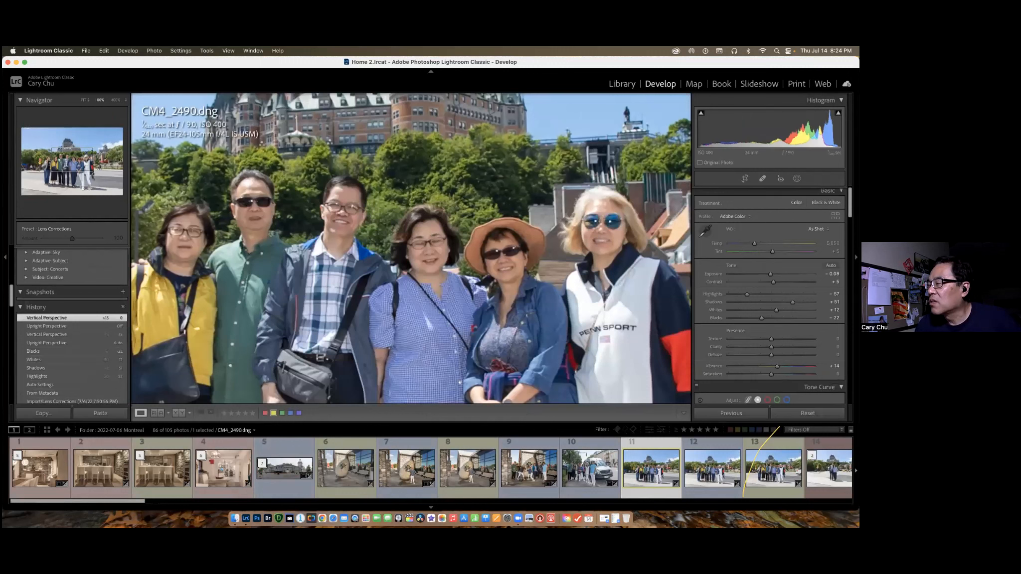
{"action": "left_click", "coordinate": [808, 413]}
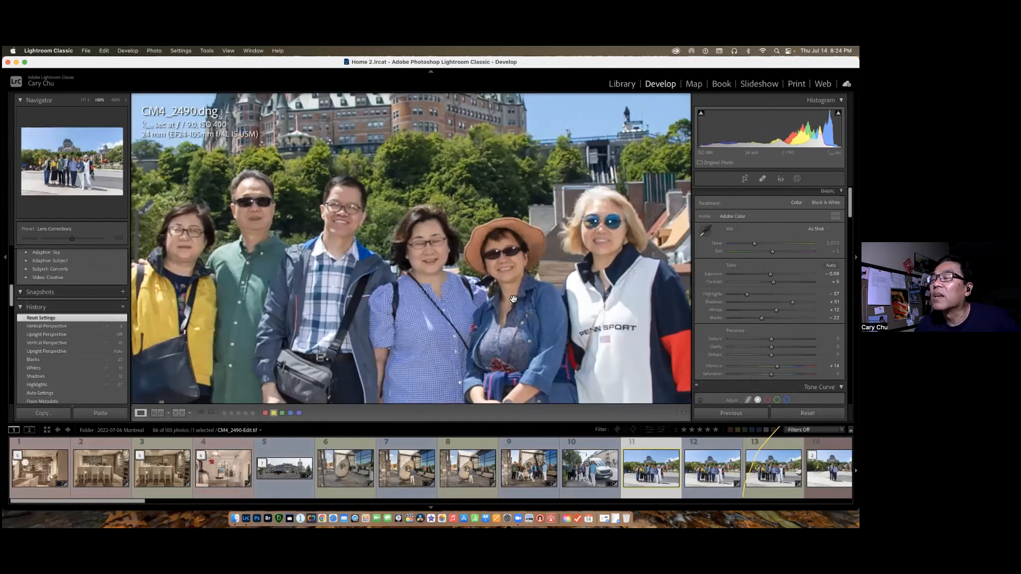
{"action": "left_click", "coordinate": [808, 413]}
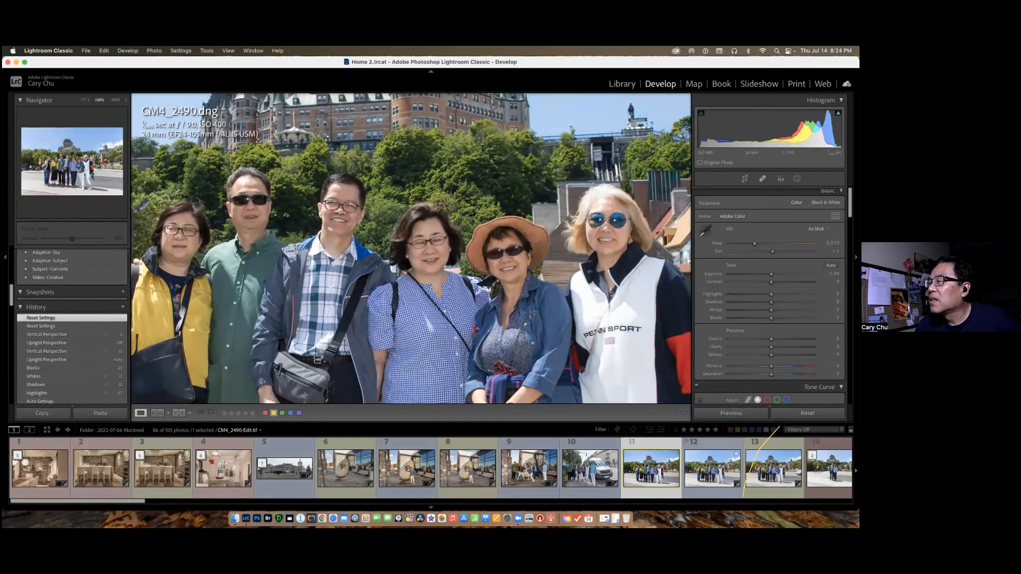
{"action": "left_click", "coordinate": [713, 468]}
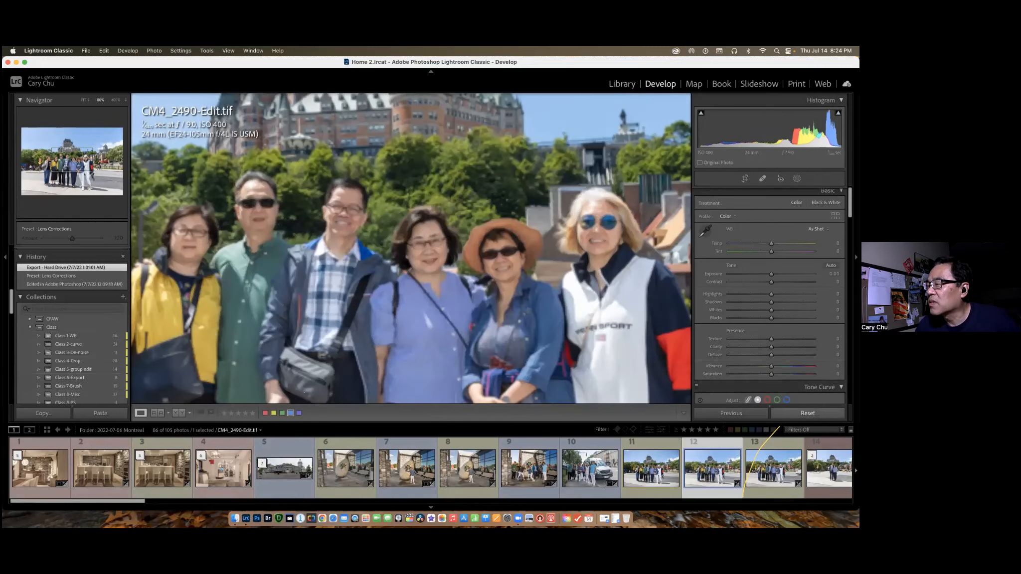
Auto-adjust CM4_2490-Edit.tif and apply its settings to CM4_2491.dng as the previous photo's settings.
{"action": "left_click", "coordinate": [773, 469]}
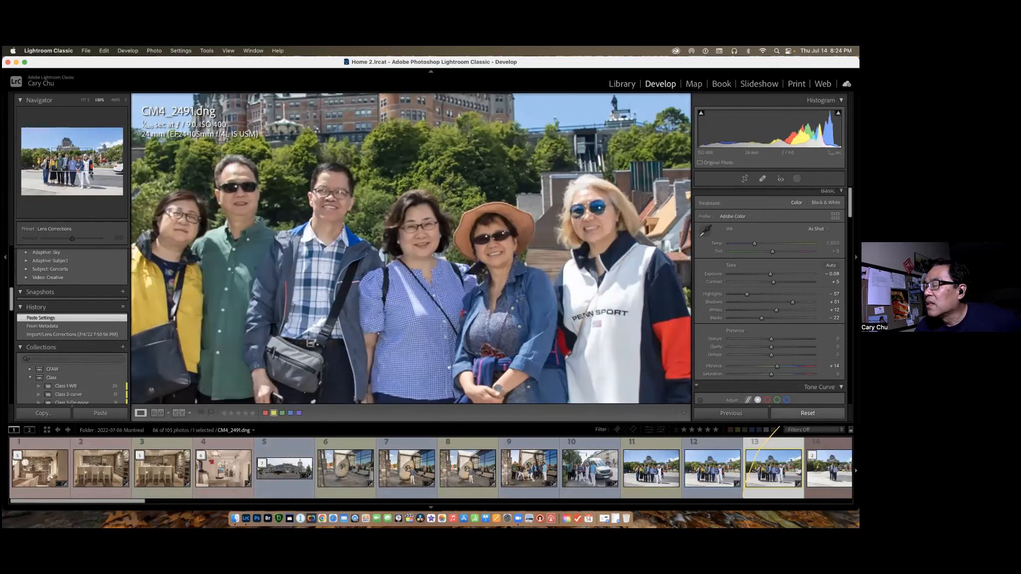
{"action": "left_click", "coordinate": [712, 469]}
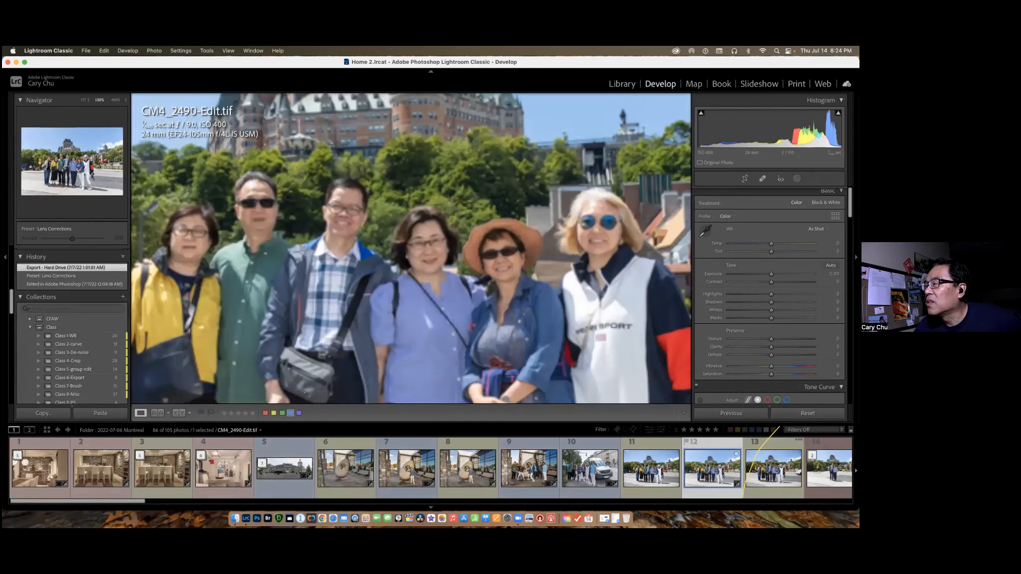
{"action": "key", "text": "super+u"}
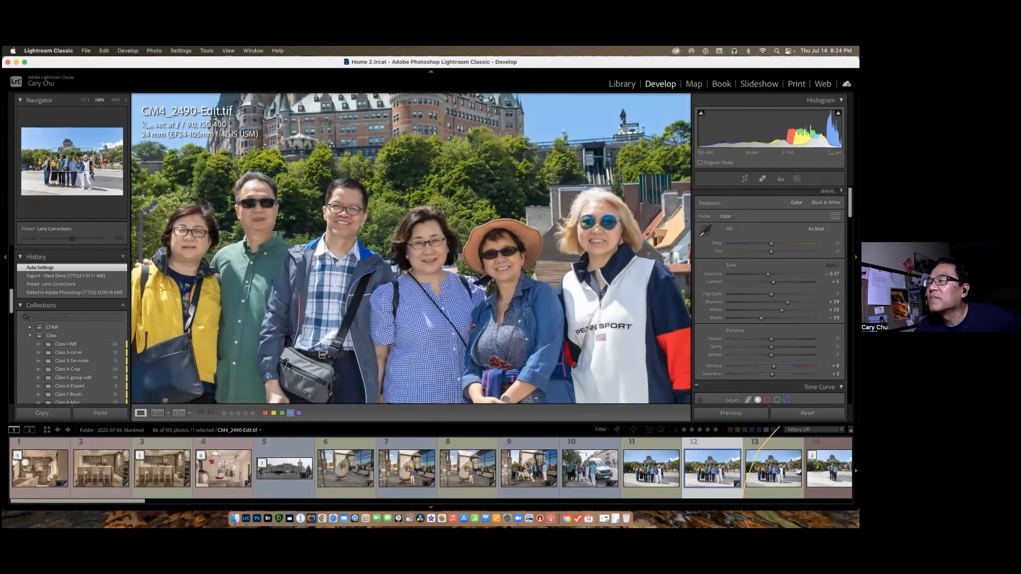
{"action": "left_click", "coordinate": [774, 493]}
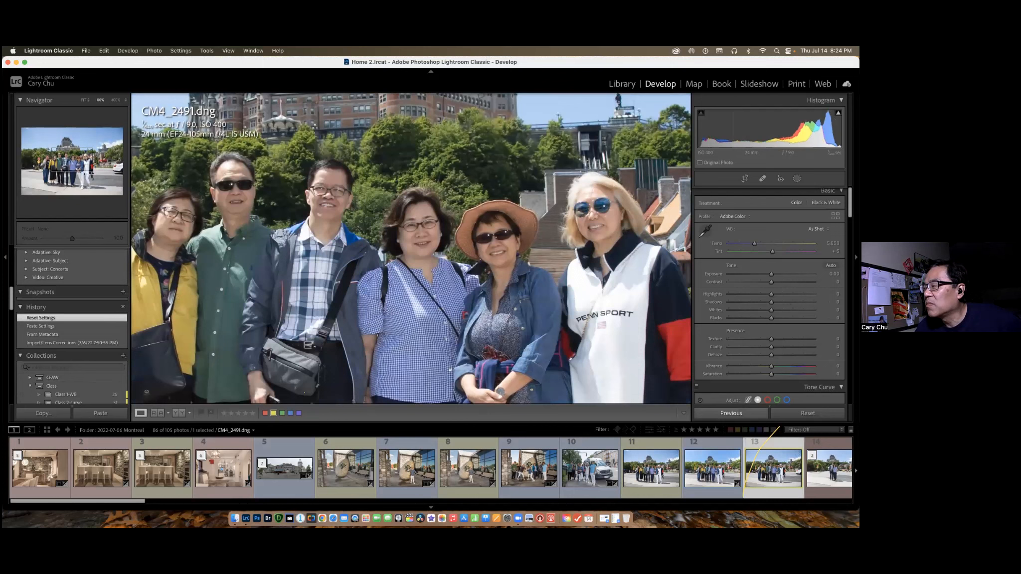
{"action": "left_click", "coordinate": [731, 413]}
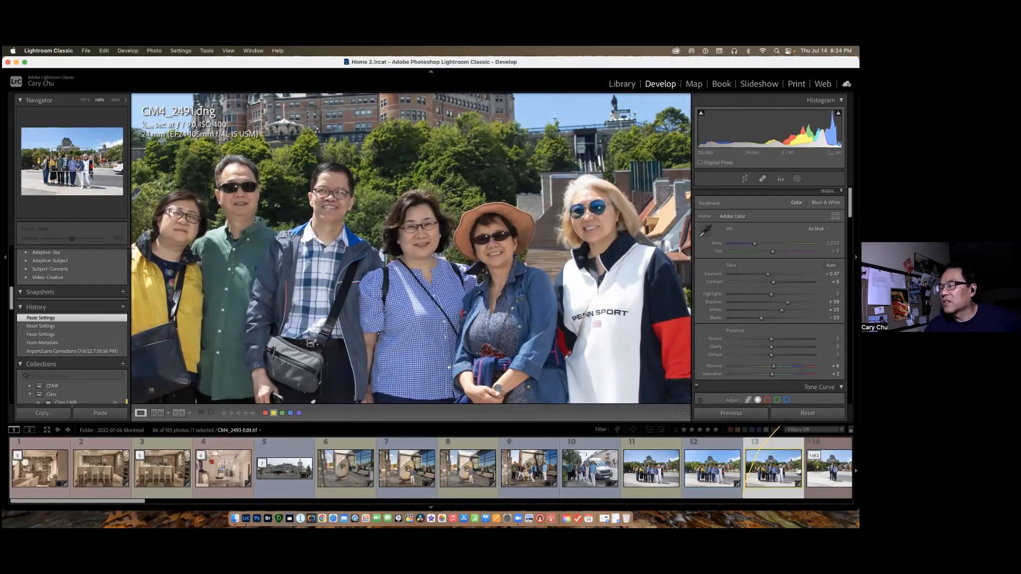
Apply the previous photo's settings to CM4_2493-Edit.tif, the shot of the couple.
{"action": "scroll", "coordinate": [598, 472], "scroll_direction": "right", "scroll_amount": 5}
{"action": "left_click", "coordinate": [599, 473]}
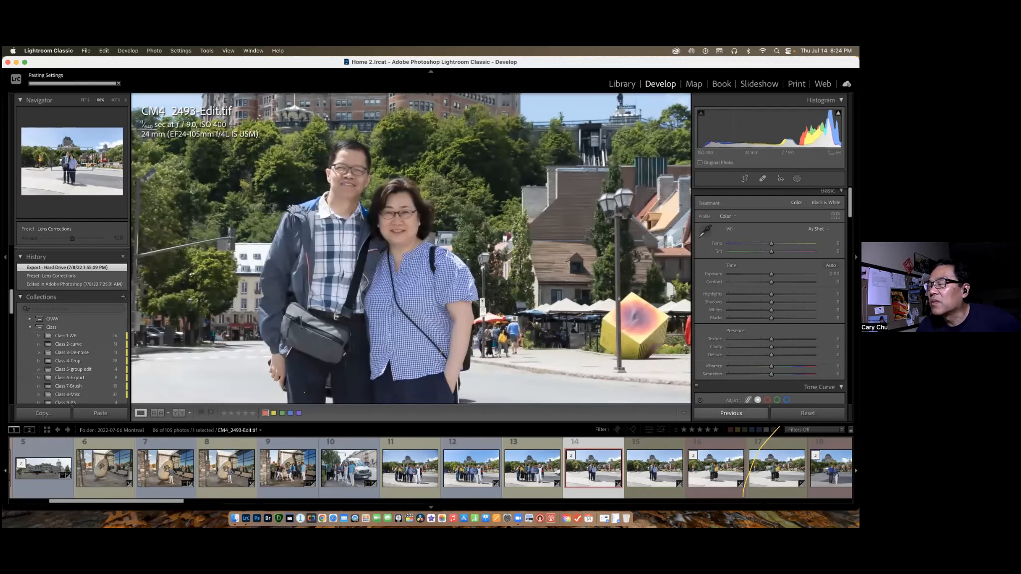
{"action": "left_click", "coordinate": [732, 414]}
Look over a few other Montreal photos, and open the Class 1-WB collection in the Library module.
{"action": "left_click", "coordinate": [703, 477]}
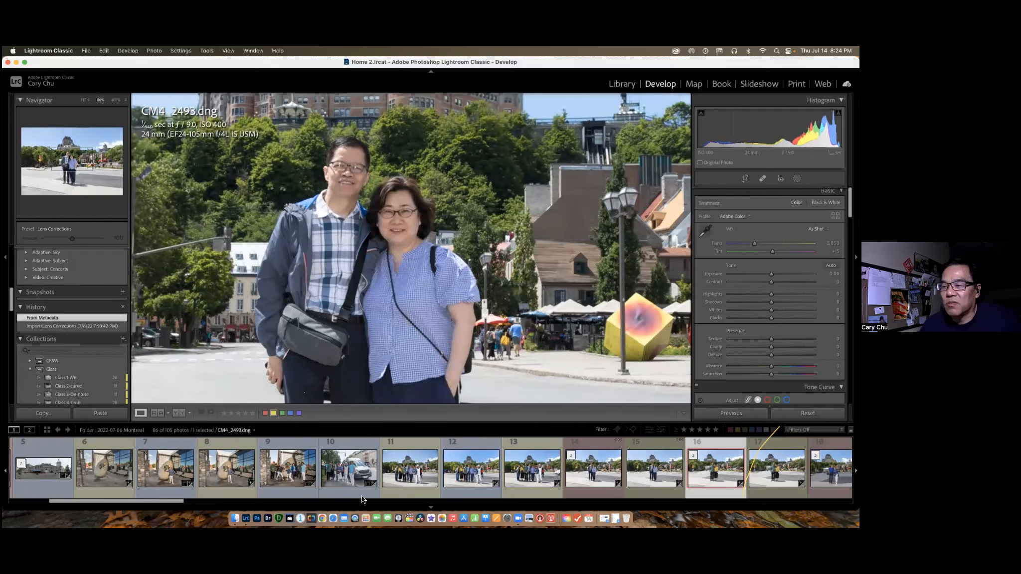
{"action": "left_click", "coordinate": [292, 475]}
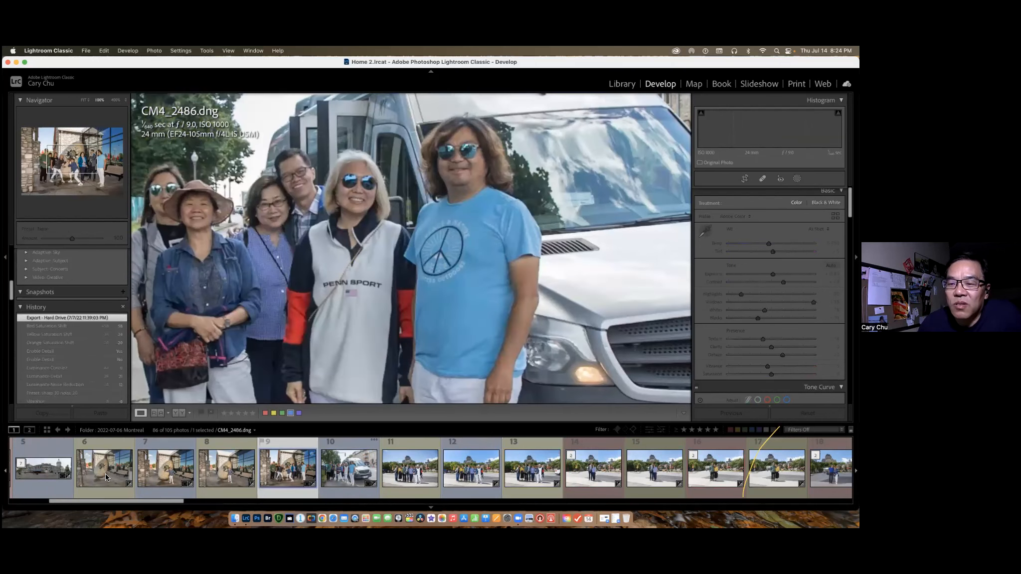
{"action": "left_click", "coordinate": [107, 477]}
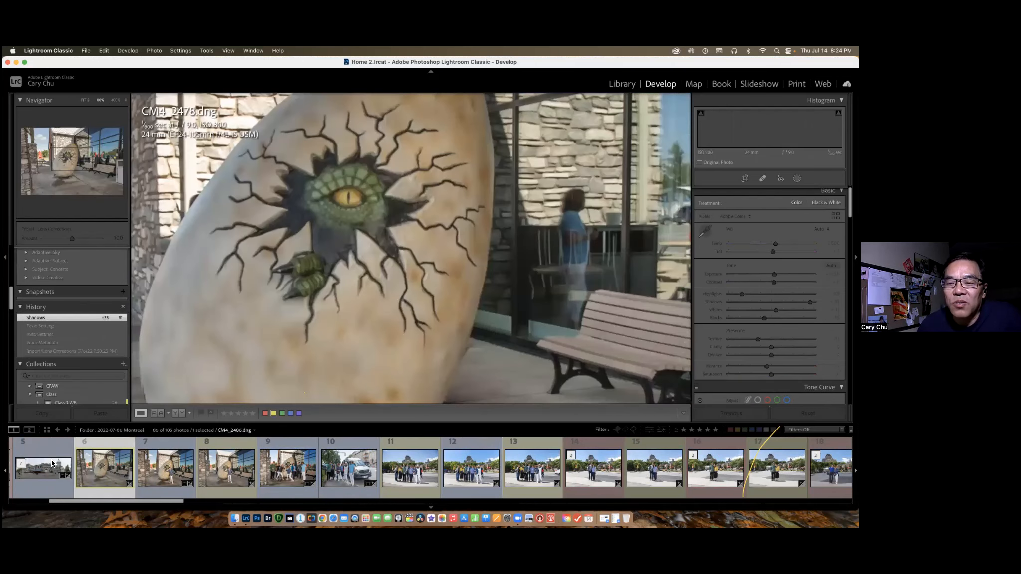
{"action": "left_click", "coordinate": [53, 464]}
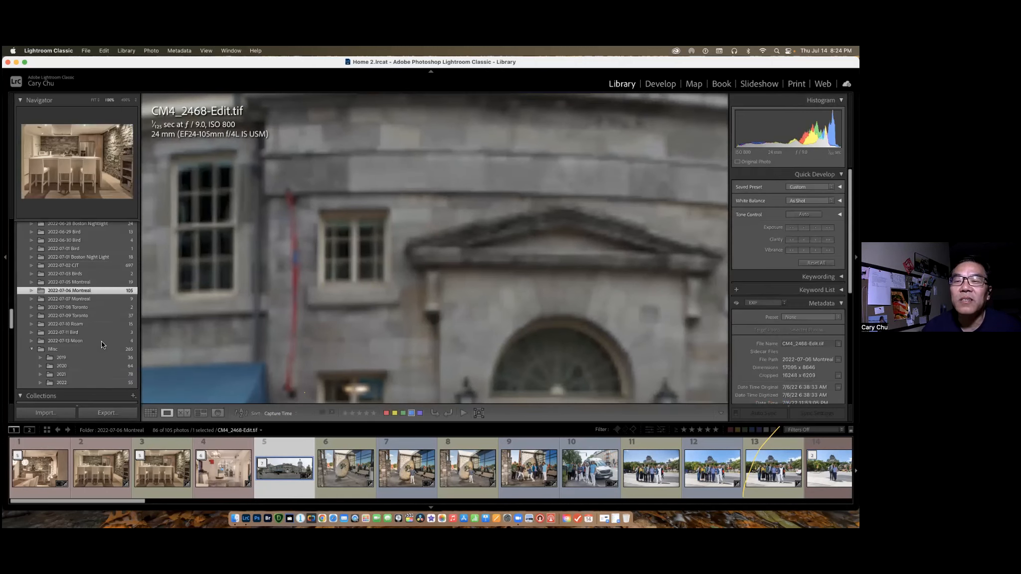
{"action": "scroll", "coordinate": [104, 371], "scroll_direction": "down", "scroll_amount": 2}
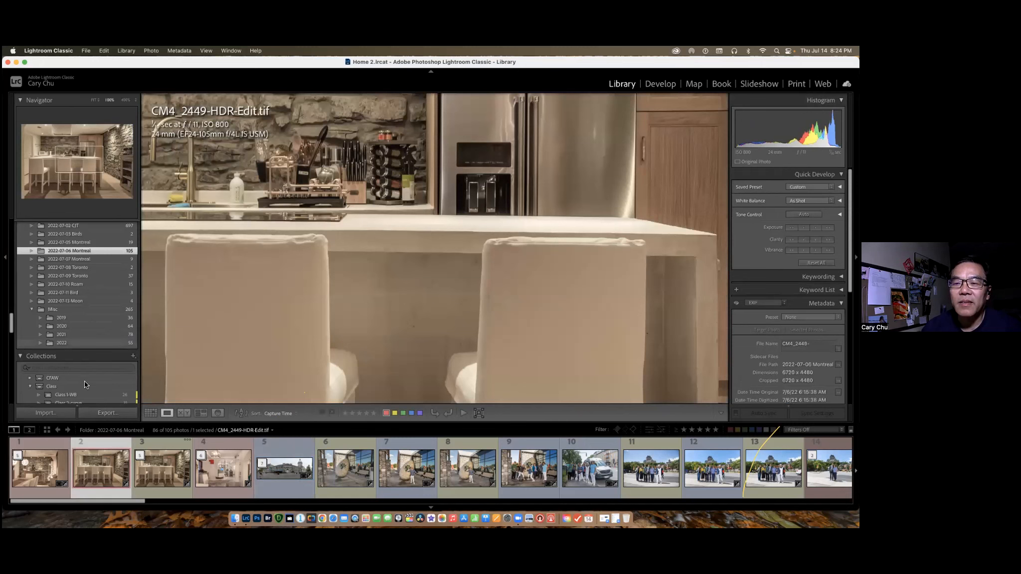
{"action": "left_click", "coordinate": [85, 394]}
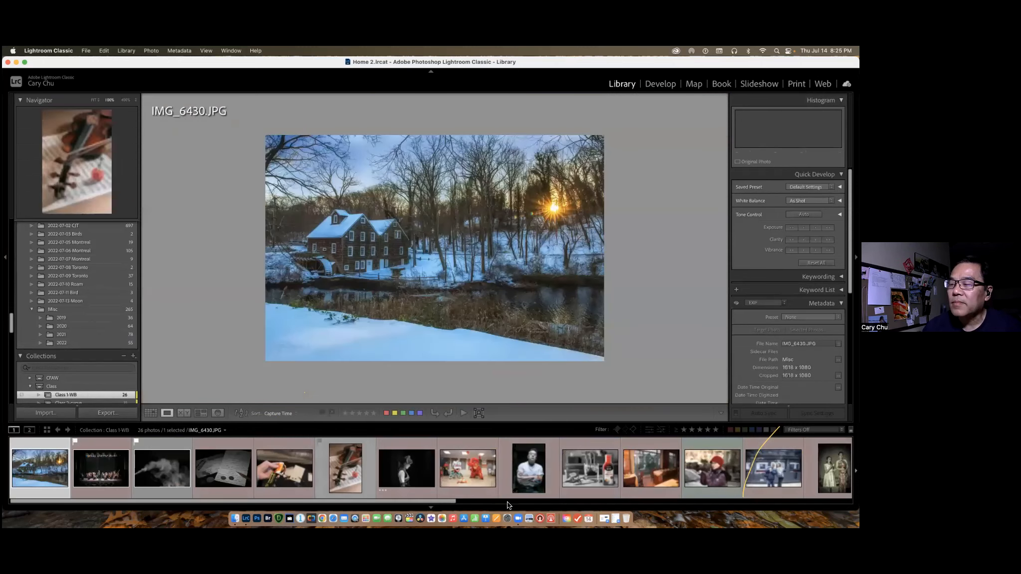
Display _L0A6546.CR2 at fit size and switch the info overlay to capture date and pixel dimensions.
{"action": "left_click", "coordinate": [420, 474]}
{"action": "left_click", "coordinate": [644, 297]}
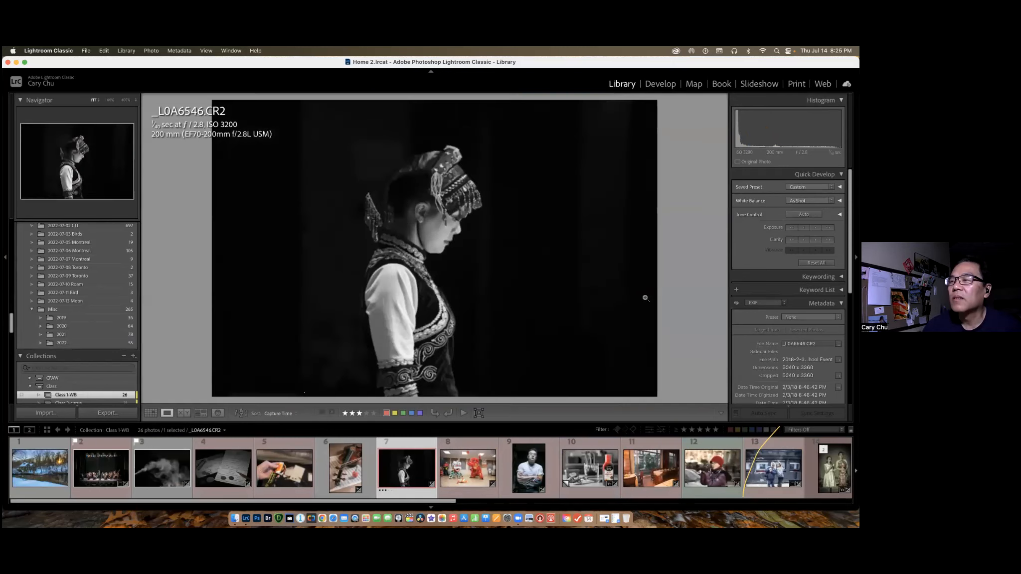
{"action": "key", "text": "Left"}
{"action": "key", "text": "Left"}
{"action": "key", "text": "Right"}
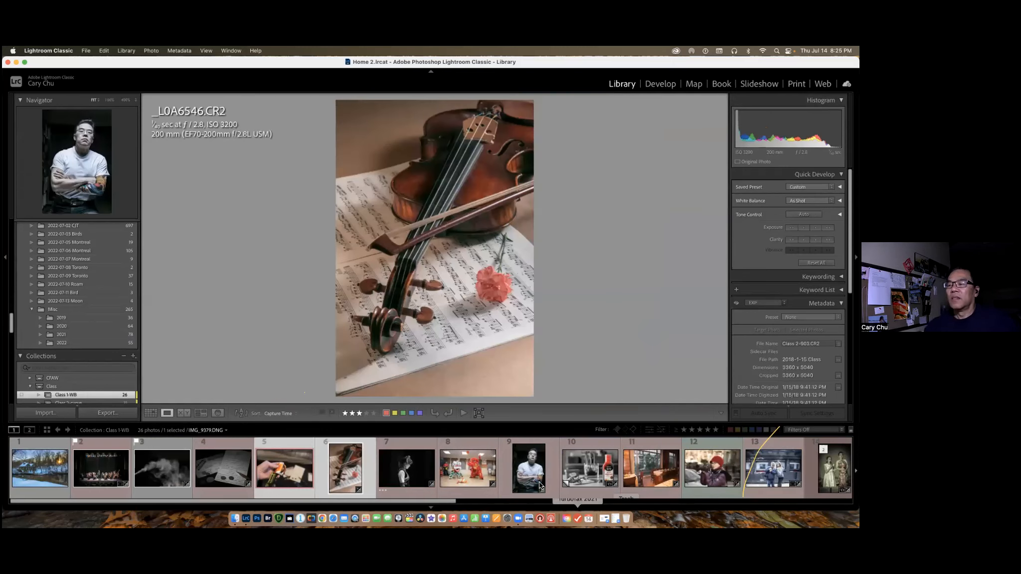
{"action": "left_click", "coordinate": [430, 472]}
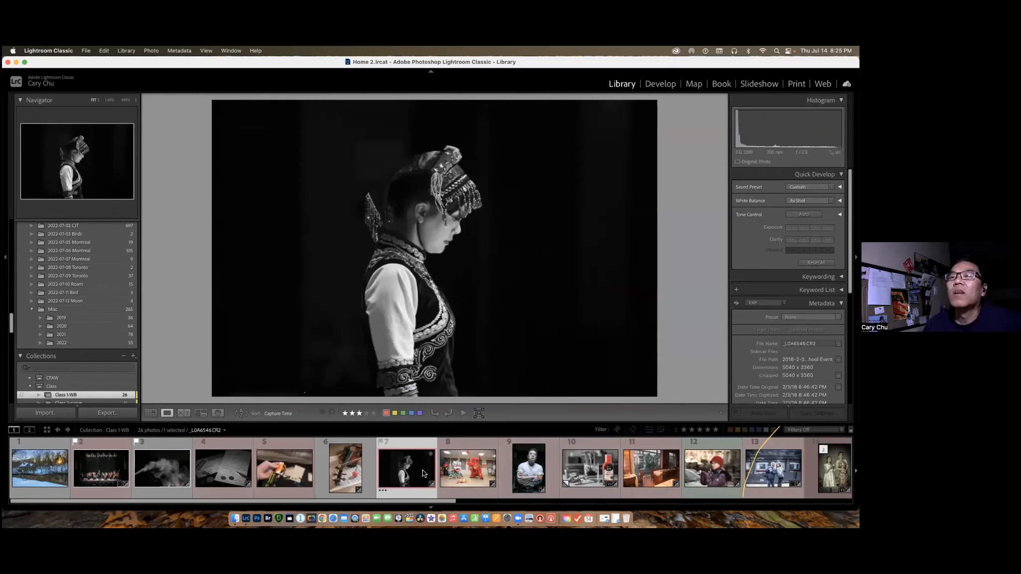
{"action": "key", "text": "i"}
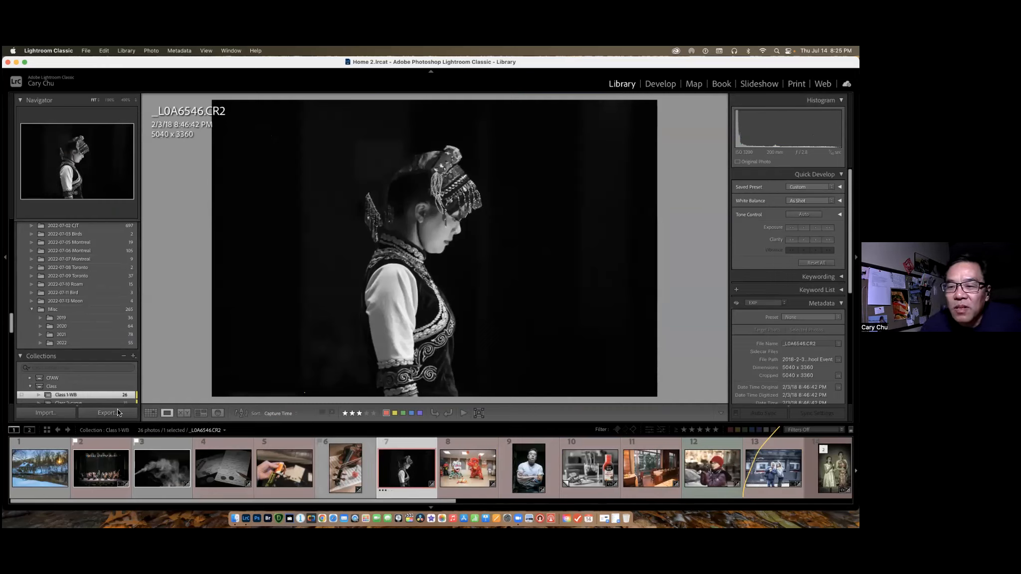
Compare the pixel dimensions of several Class 1-WB photos, including IMG_6430.JPG, IMG_0391-Edit.psd and 2Q7A0438.DNG.
{"action": "left_click", "coordinate": [103, 461]}
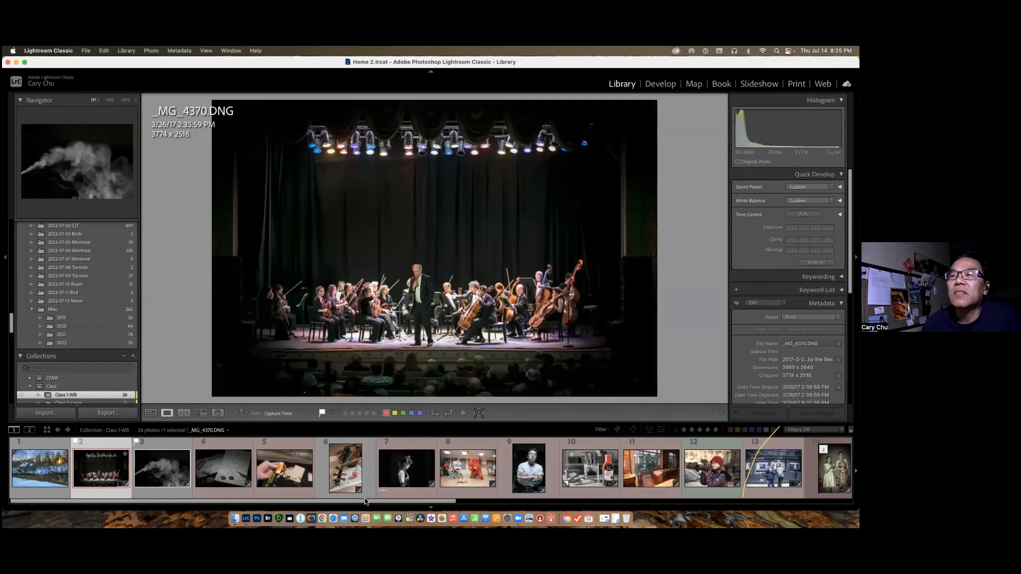
{"action": "left_click", "coordinate": [52, 475]}
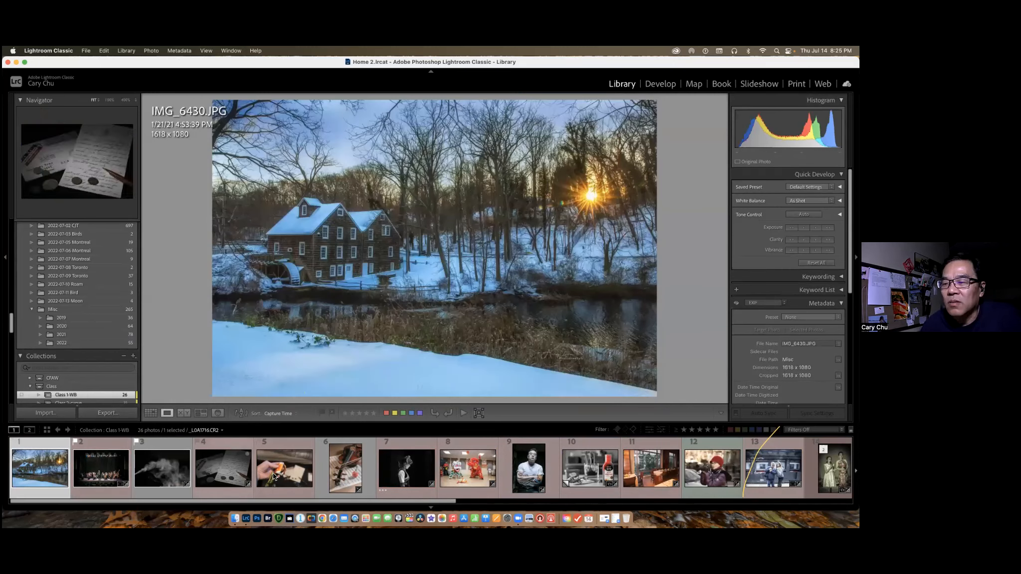
{"action": "left_click", "coordinate": [224, 469]}
{"action": "left_click", "coordinate": [278, 472]}
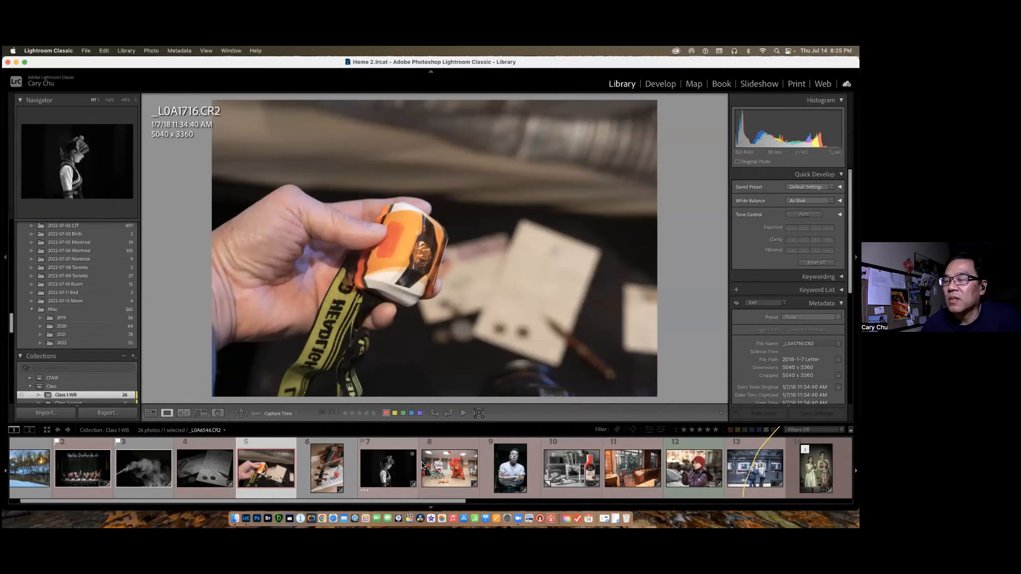
{"action": "left_click", "coordinate": [632, 473]}
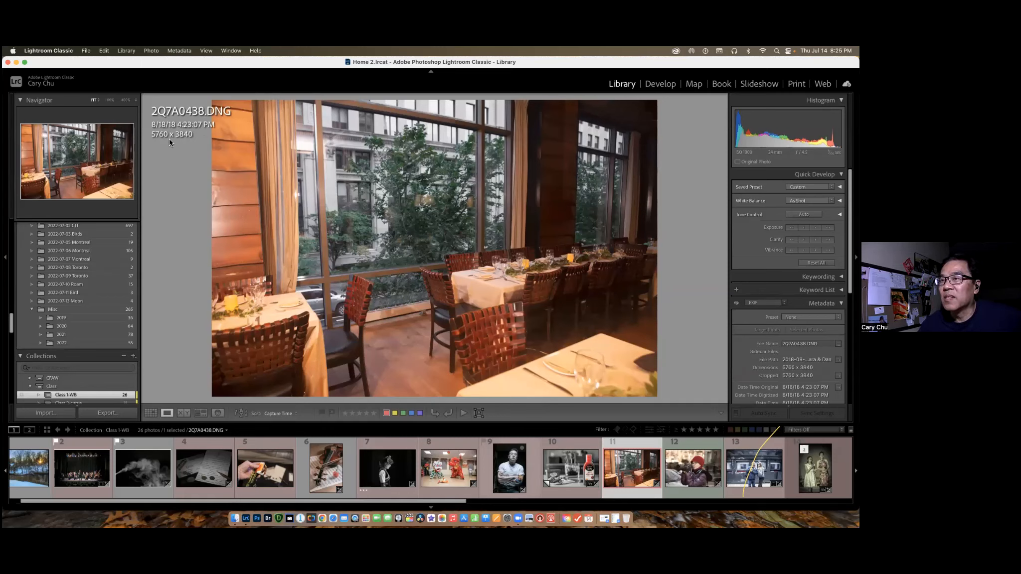
{"action": "key", "text": "Left"}
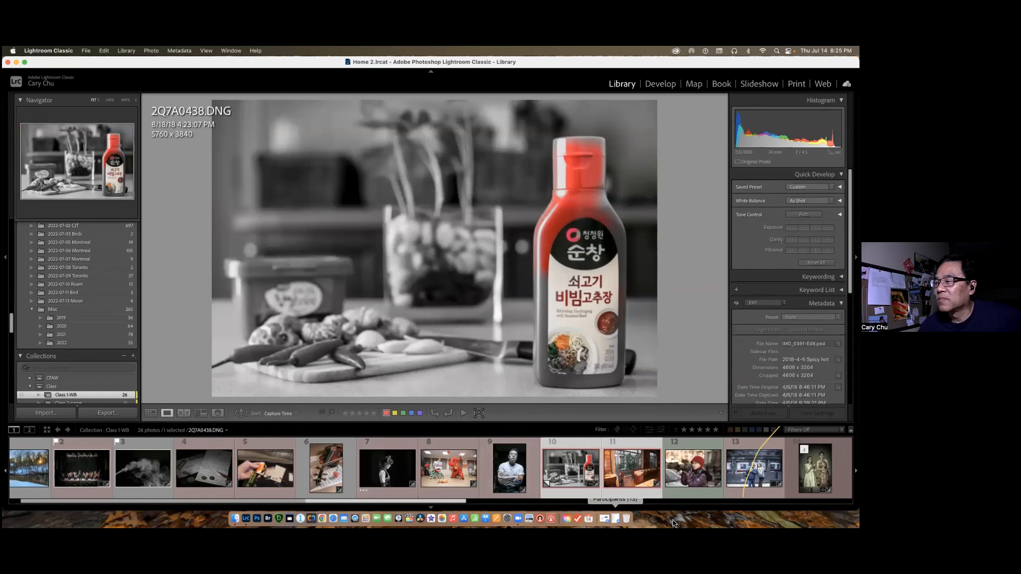
{"action": "scroll", "coordinate": [616, 480], "scroll_direction": "right", "scroll_amount": 2}
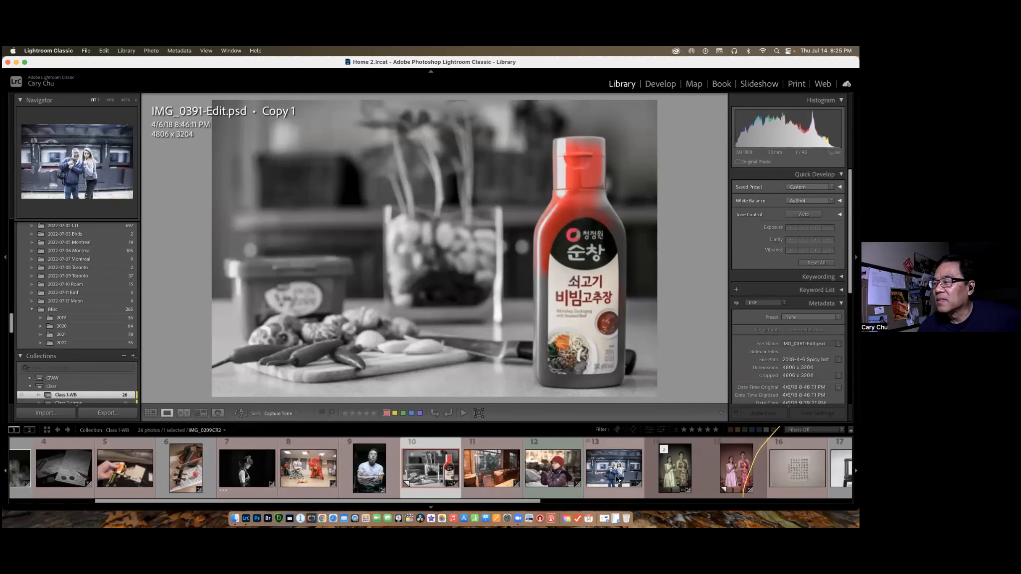
{"action": "left_click", "coordinate": [493, 477]}
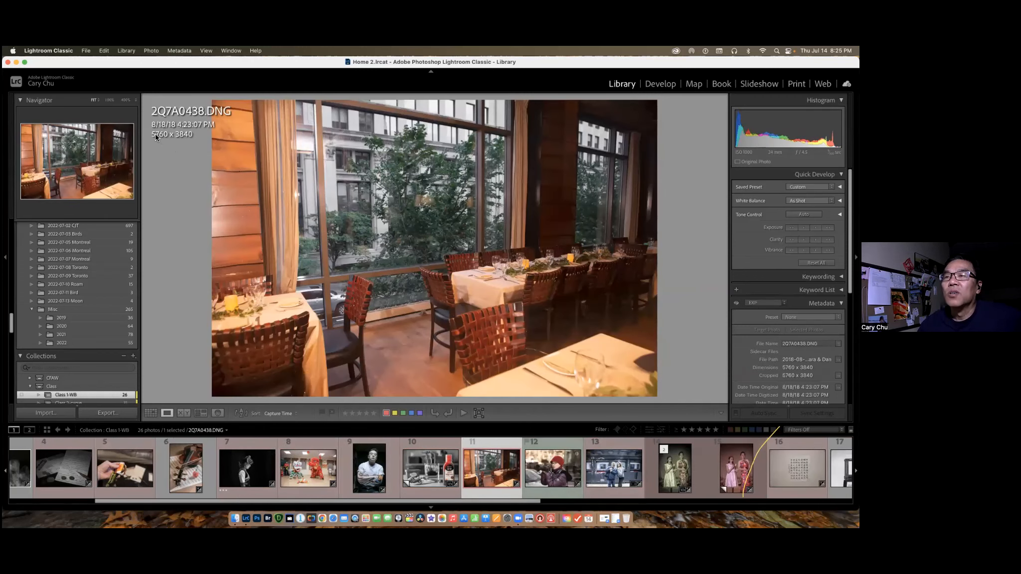
{"action": "key", "text": "Left"}
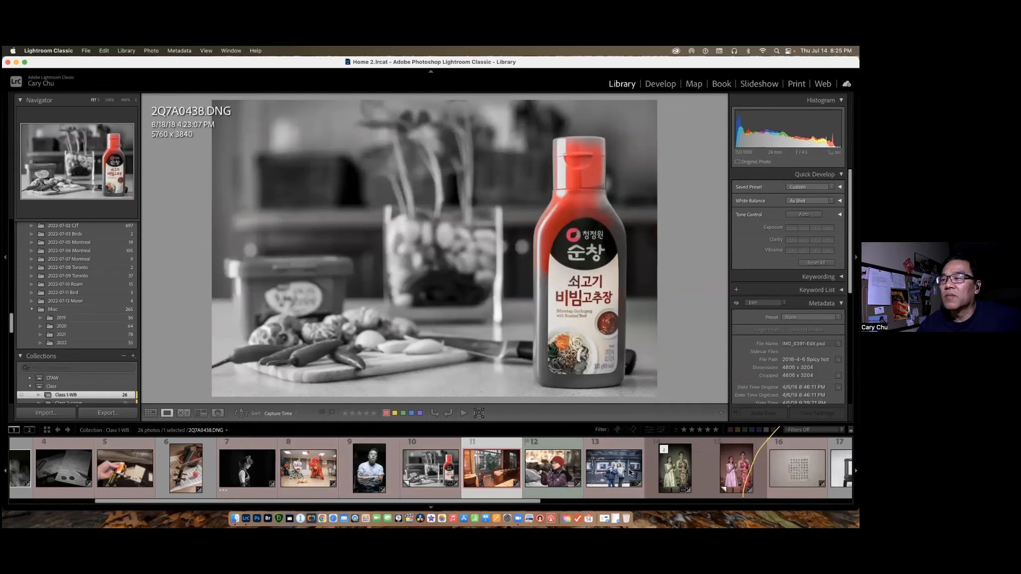
{"action": "left_click", "coordinate": [497, 474]}
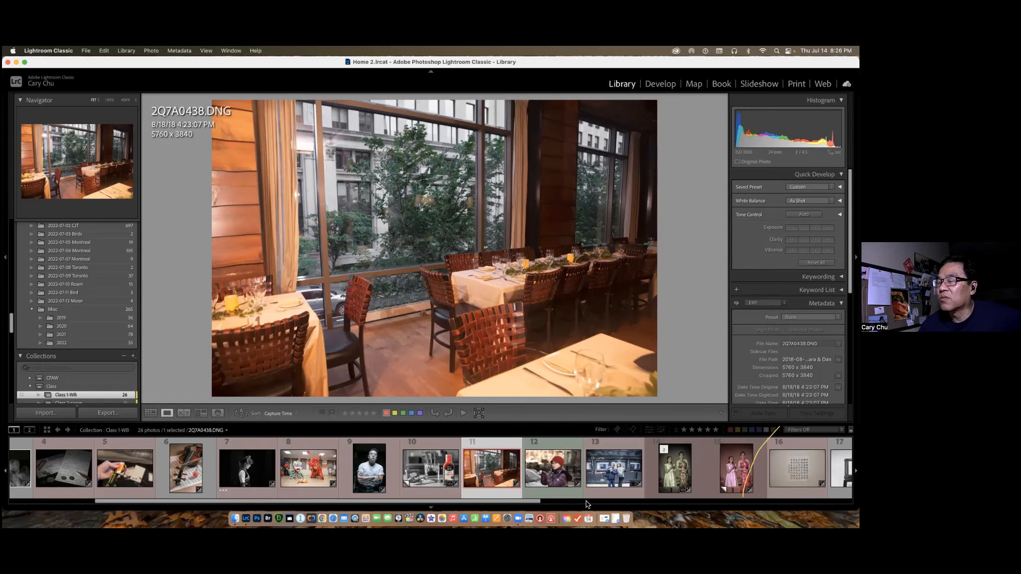
Crop 2Q7A0438.DNG in the Develop module to about 3784 x 2523 pixels around the window and dining table.
{"action": "left_click", "coordinate": [663, 86]}
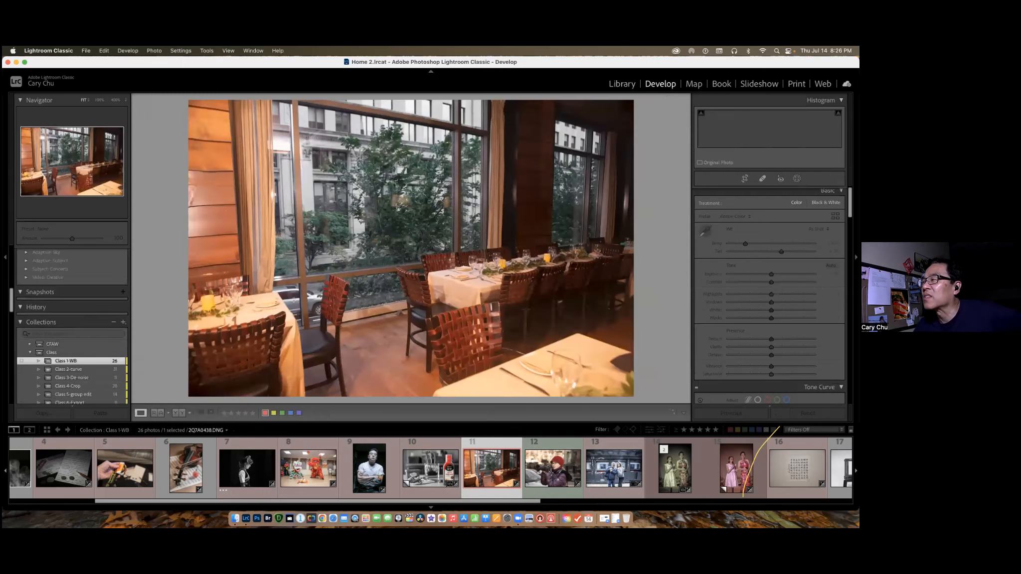
{"action": "key", "text": "r"}
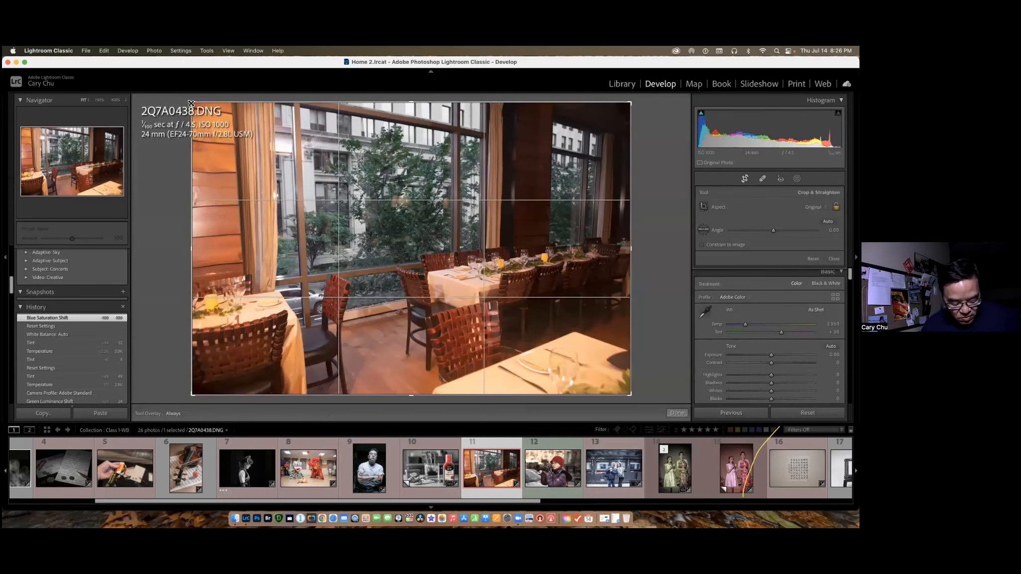
{"action": "left_click_drag", "start_coordinate": [191, 104], "coordinate": [248, 149]}
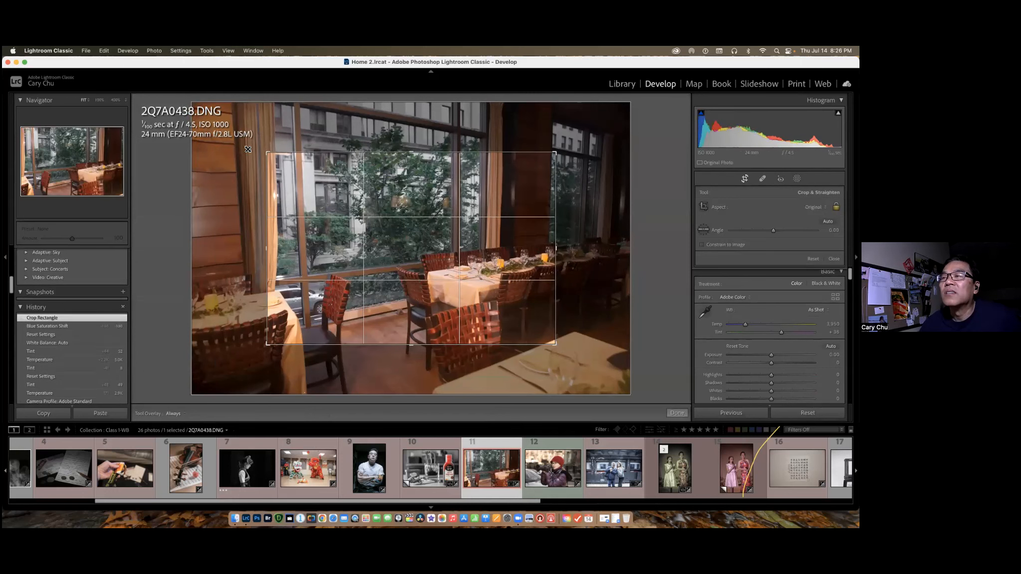
{"action": "left_click", "coordinate": [678, 414]}
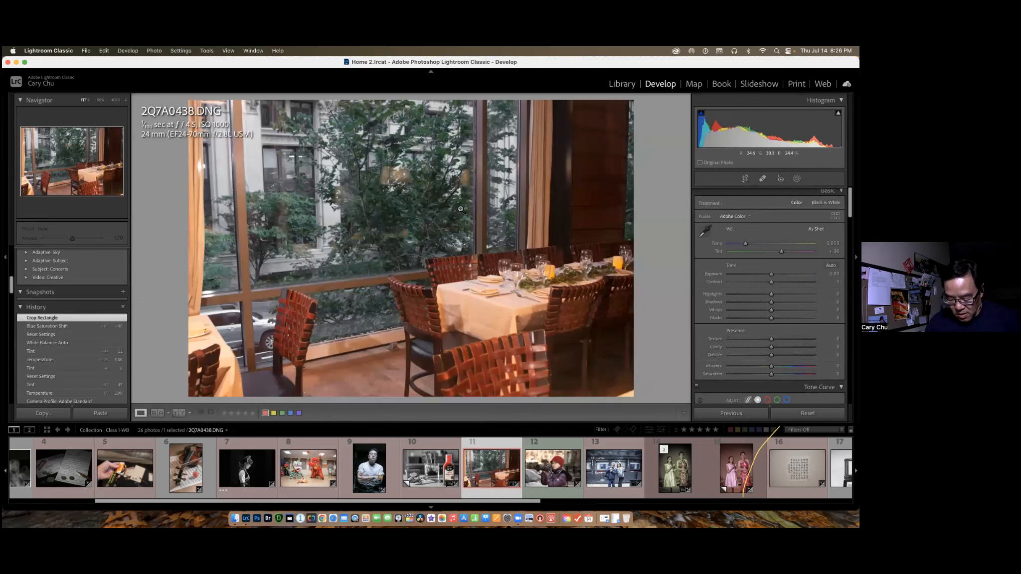
Check the cropped photo's pixel dimensions and its 100% view, and undo the crop.
{"action": "key", "text": "i"}
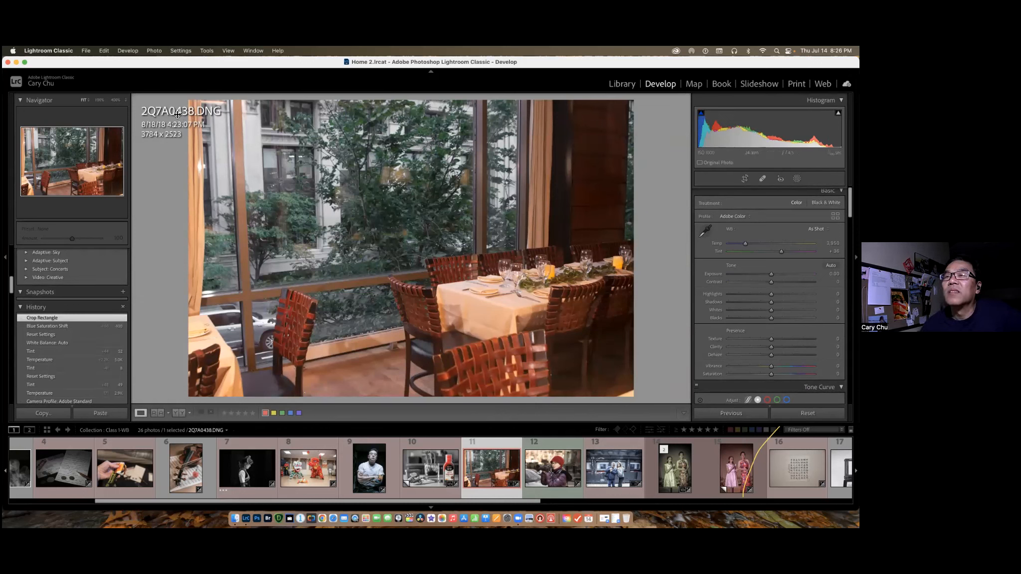
{"action": "left_click", "coordinate": [99, 102]}
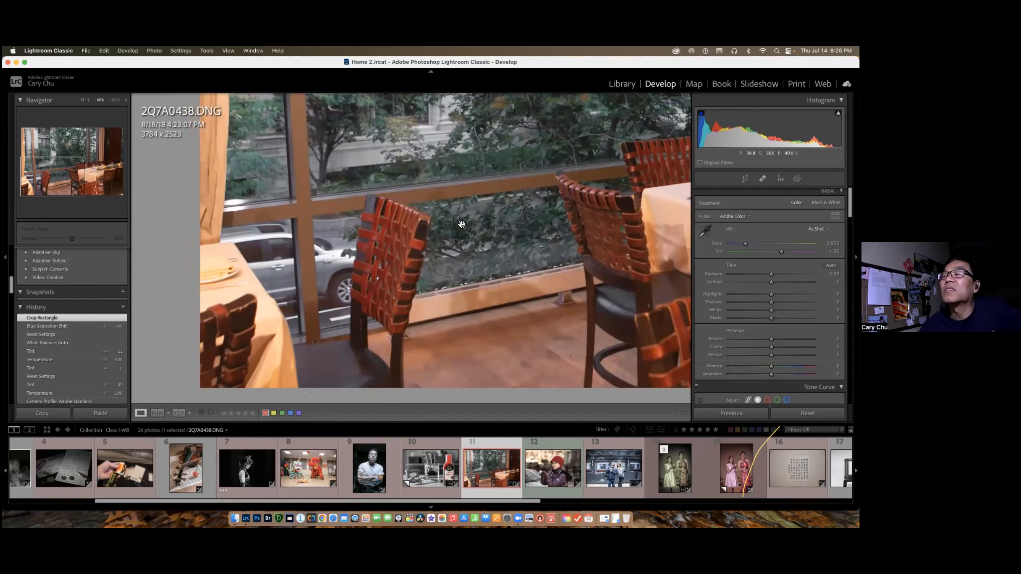
{"action": "left_click", "coordinate": [84, 101]}
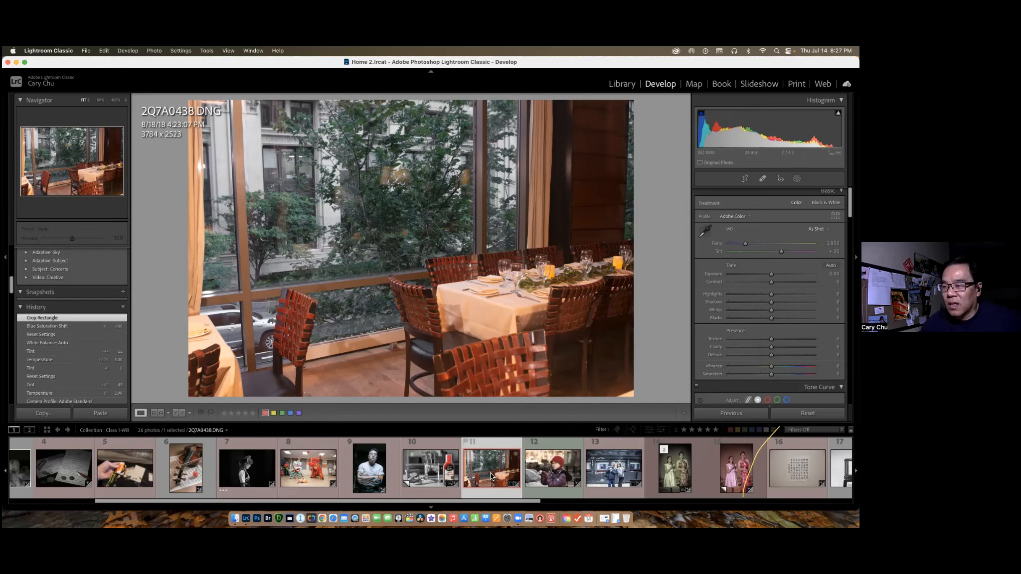
{"action": "key", "text": "super+z"}
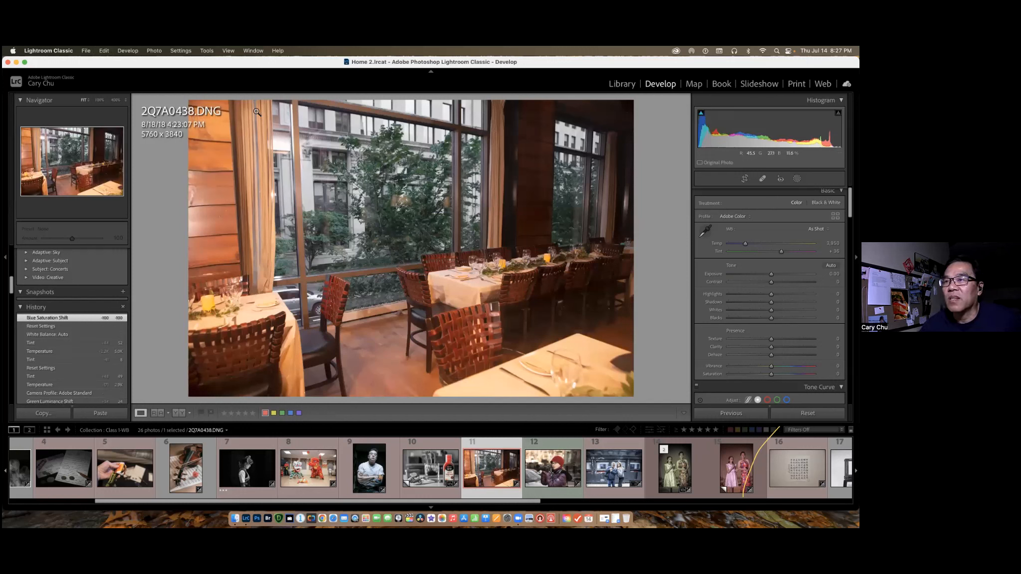
Open the export settings for 2Q7A0438.DNG and examine the file format, size limit, image sizing, sharpening and metadata options.
{"action": "key", "text": "super+shift+e"}
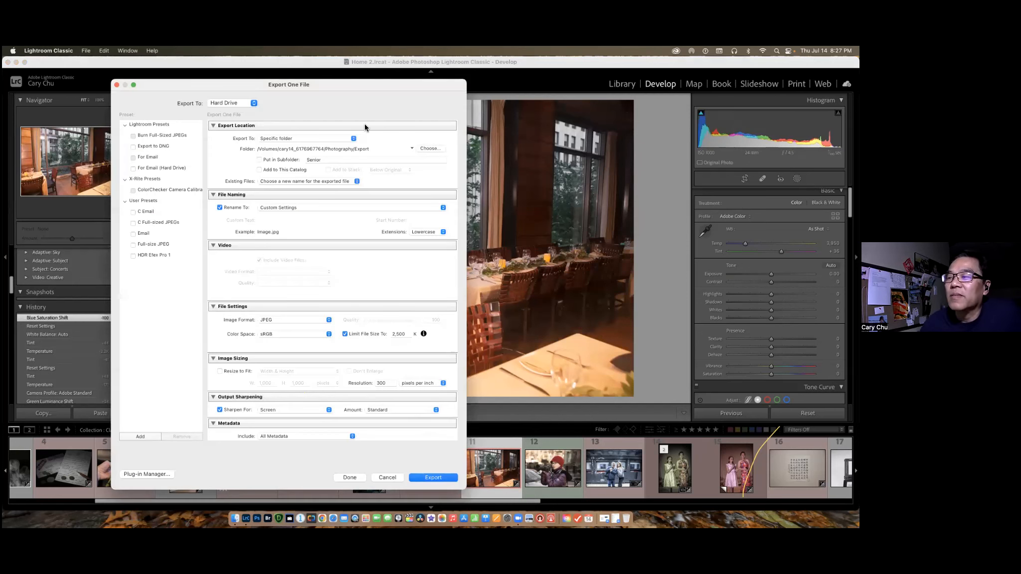
{"action": "scroll", "coordinate": [357, 184], "scroll_direction": "down", "scroll_amount": 4}
{"action": "scroll", "coordinate": [357, 184], "scroll_direction": "down", "scroll_amount": 2}
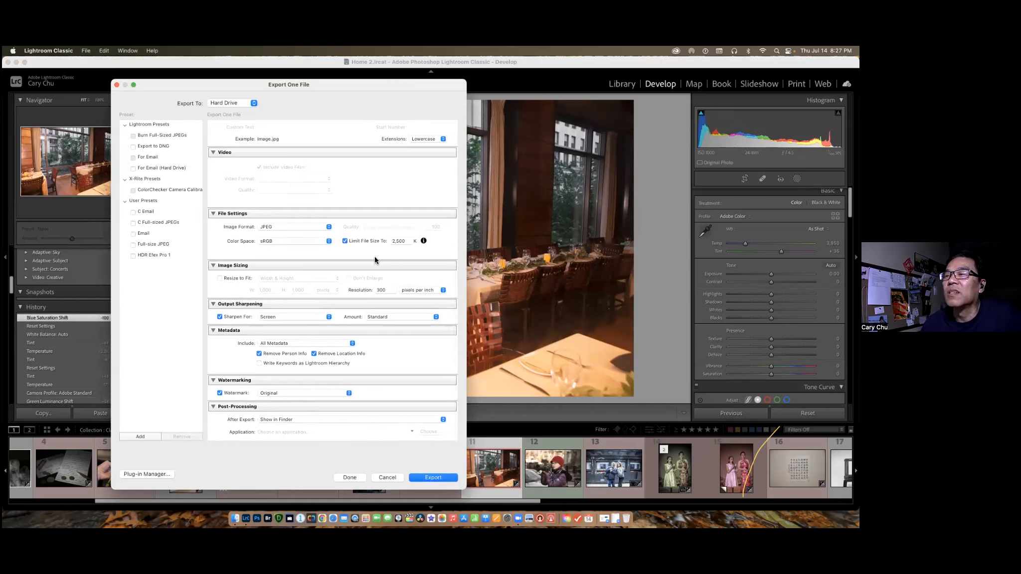
Remove the export's file size limit and turn on resizing to fit, with the width set to 3000 pixels.
{"action": "left_click", "coordinate": [345, 241]}
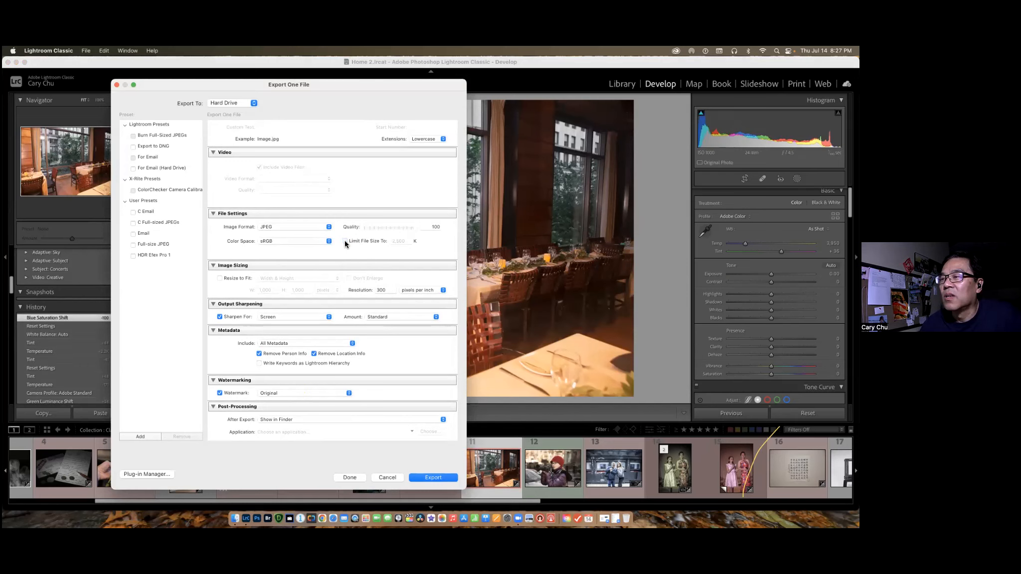
{"action": "left_click", "coordinate": [220, 278]}
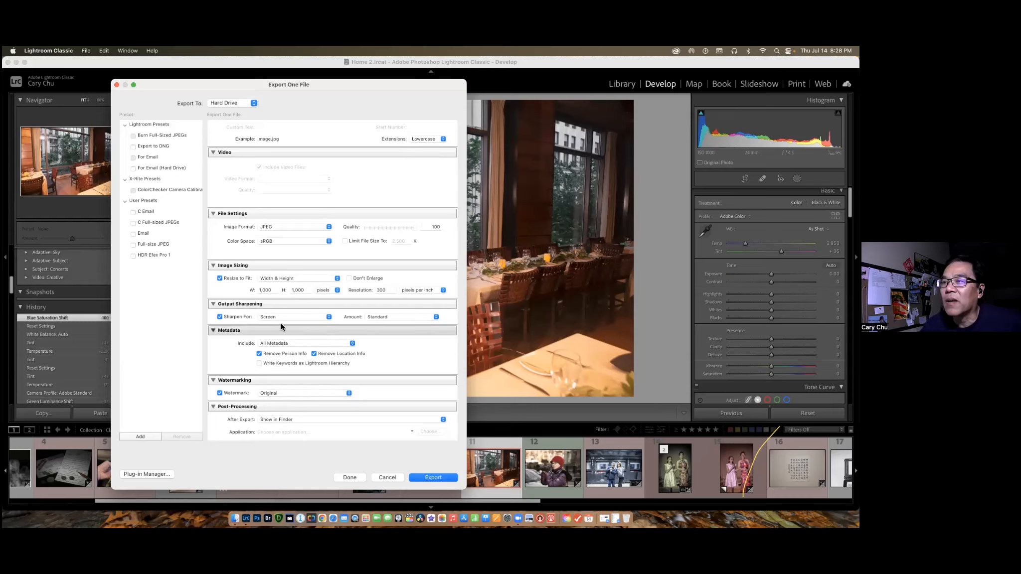
{"action": "left_click", "coordinate": [272, 291]}
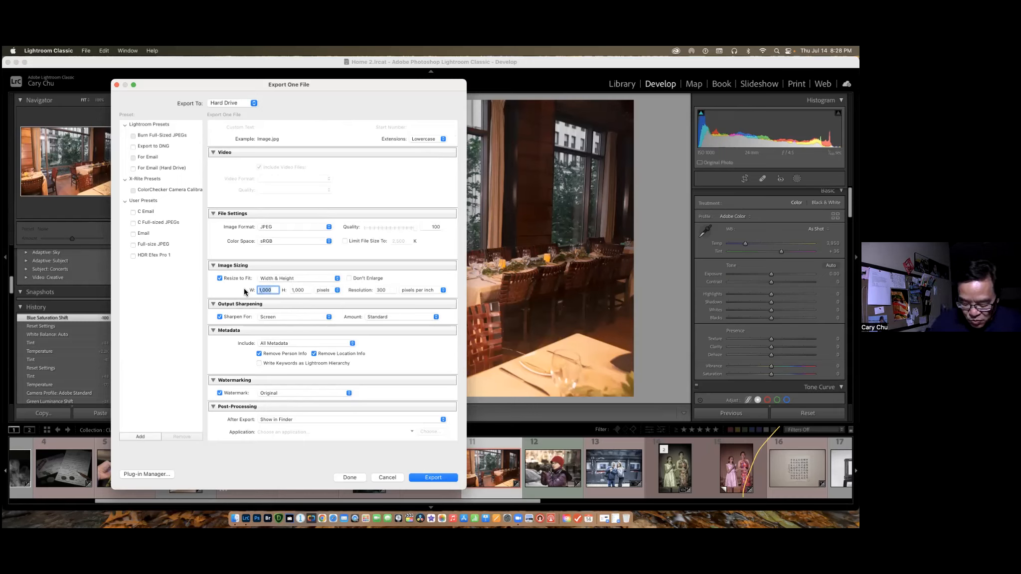
{"action": "type", "text": "30"}
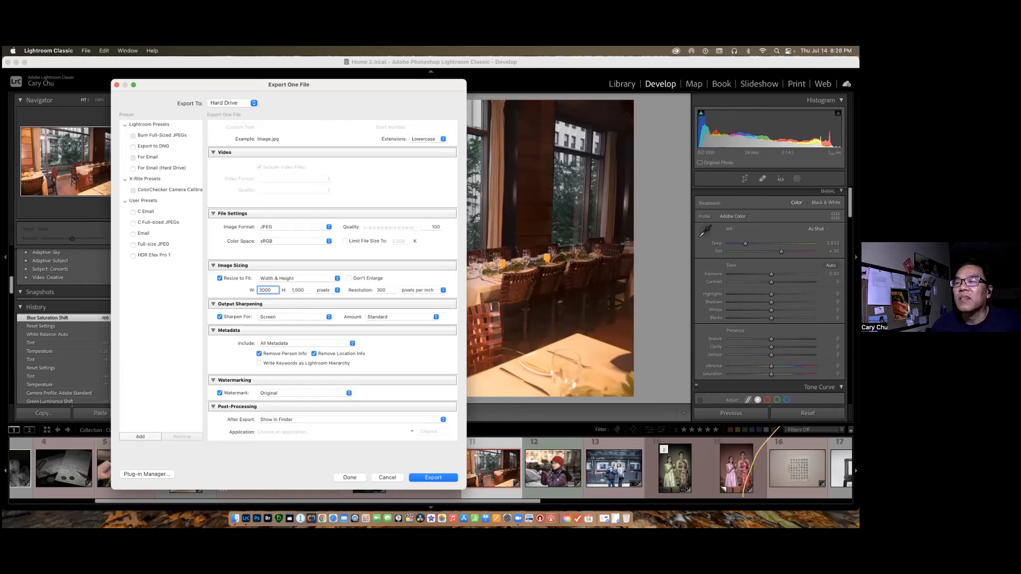
{"action": "left_click", "coordinate": [414, 282]}
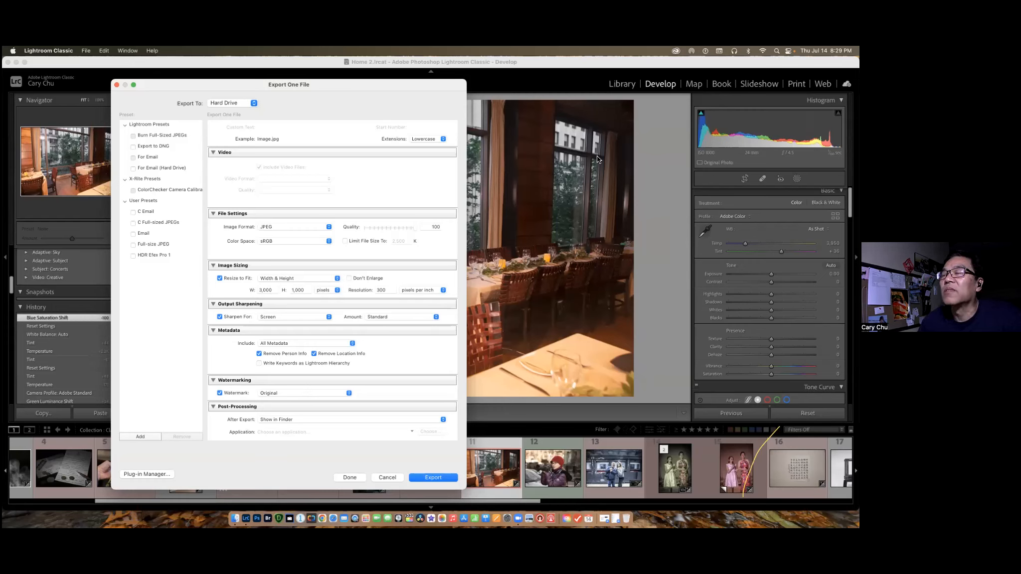
Review the export location and file naming settings, and export 2Q7A0438.DNG as a JPEG.
{"action": "scroll", "coordinate": [404, 194], "scroll_direction": "up", "scroll_amount": 2}
{"action": "scroll", "coordinate": [404, 197], "scroll_direction": "up", "scroll_amount": 5}
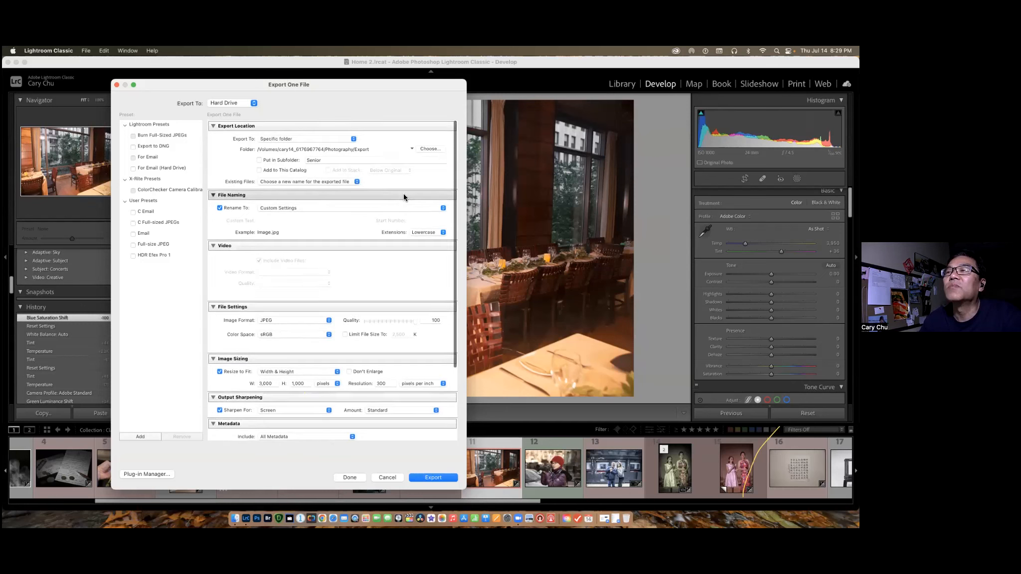
{"action": "left_click", "coordinate": [439, 478]}
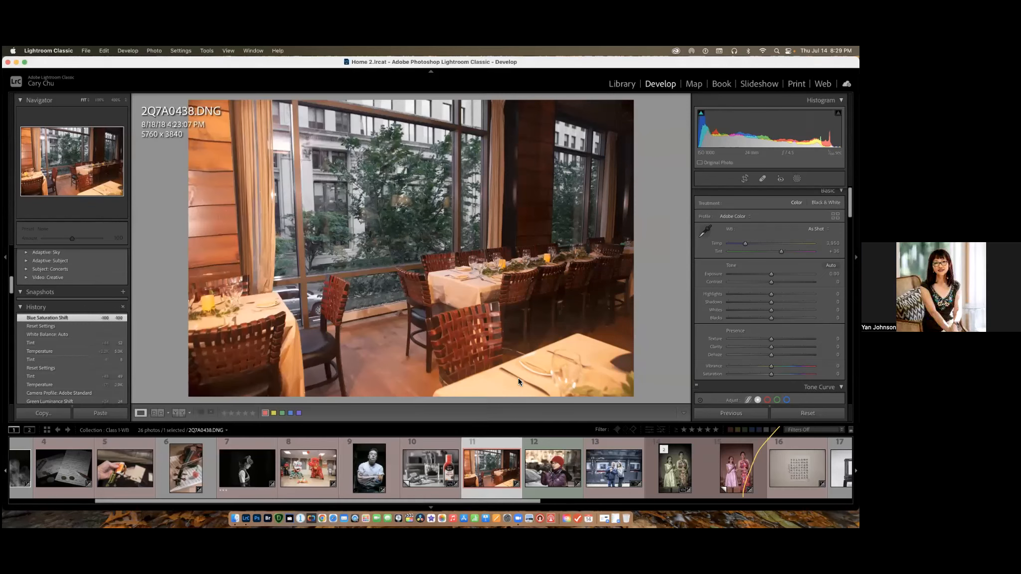
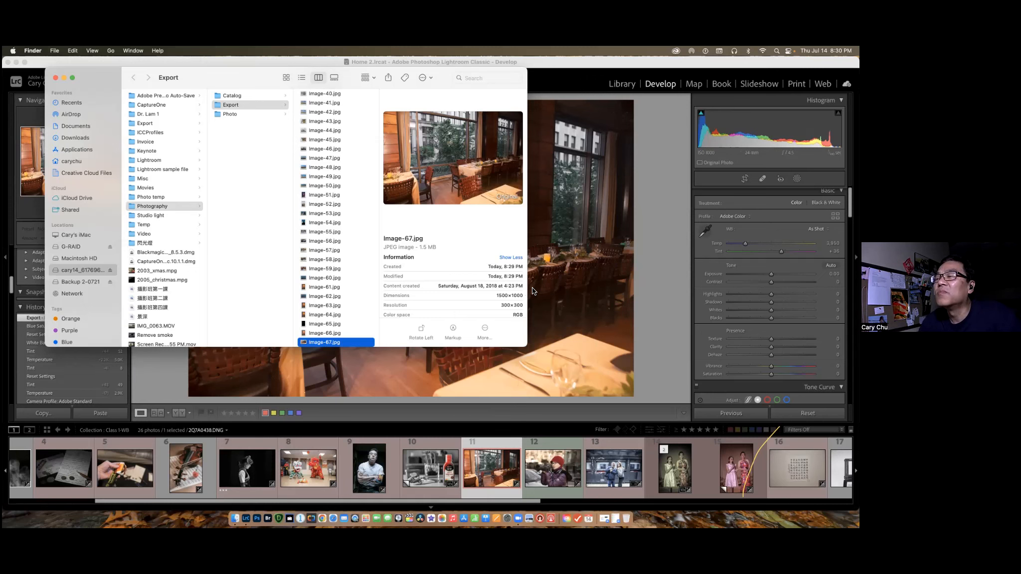
Reopen the export settings for 2Q7A0438.DNG and check the exported Image-67.jpg's dimensions in Finder.
{"action": "left_click", "coordinate": [521, 400]}
{"action": "key", "text": "super+shift+e"}
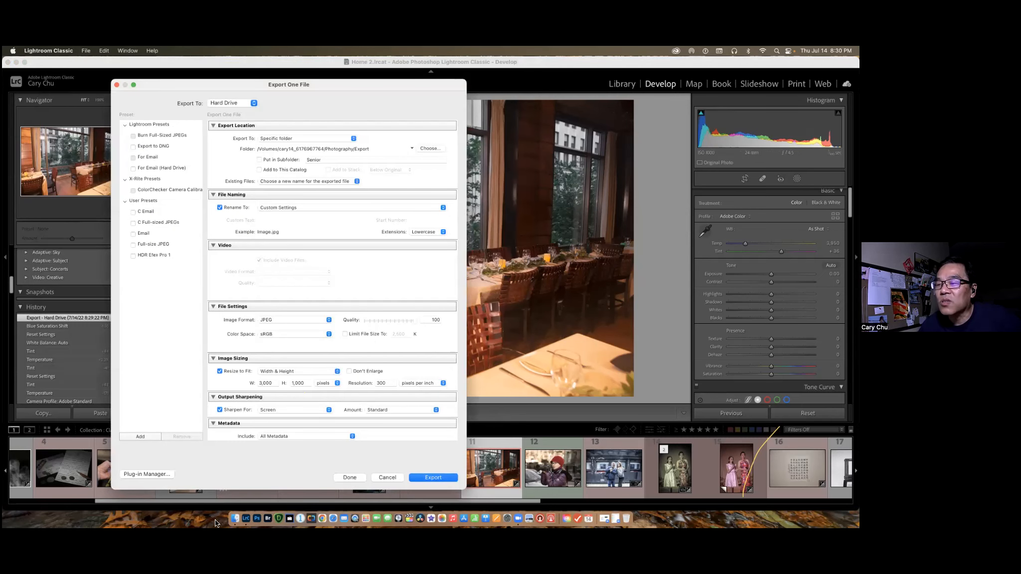
{"action": "left_click", "coordinate": [234, 520]}
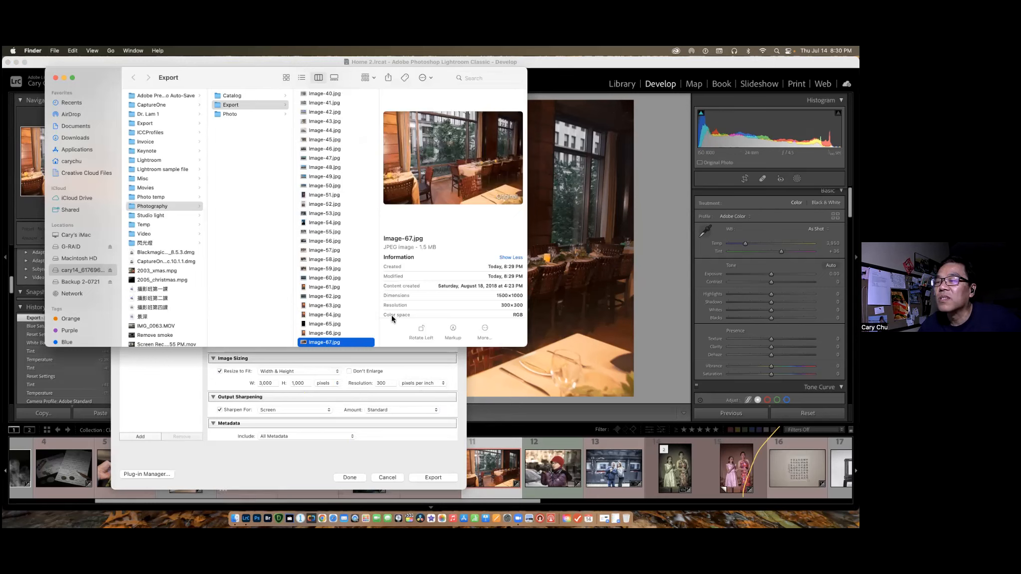
{"action": "left_click_drag", "start_coordinate": [496, 297], "coordinate": [521, 296]}
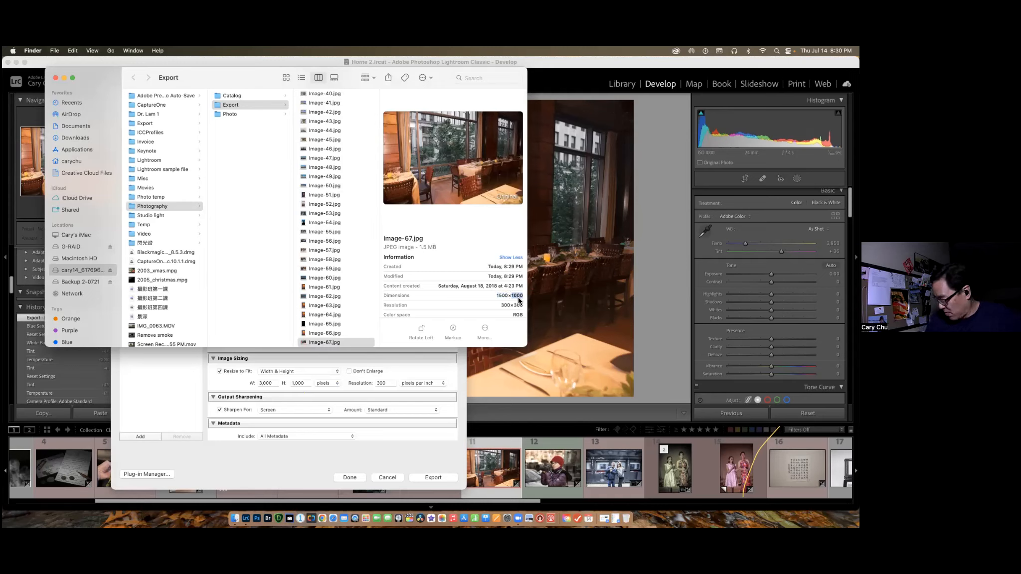
Turn off resizing to fit and export 2Q7A0438.DNG as a full-size JPEG, checking the file information of Image-67.jpg in Finder.
{"action": "left_click", "coordinate": [418, 377]}
{"action": "left_click", "coordinate": [220, 371]}
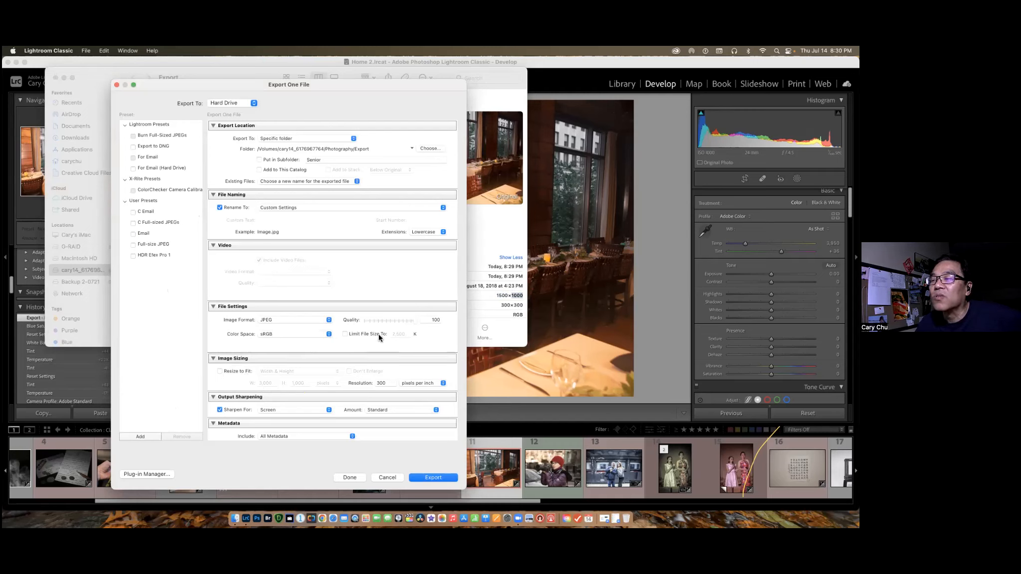
{"action": "left_click", "coordinate": [509, 331]}
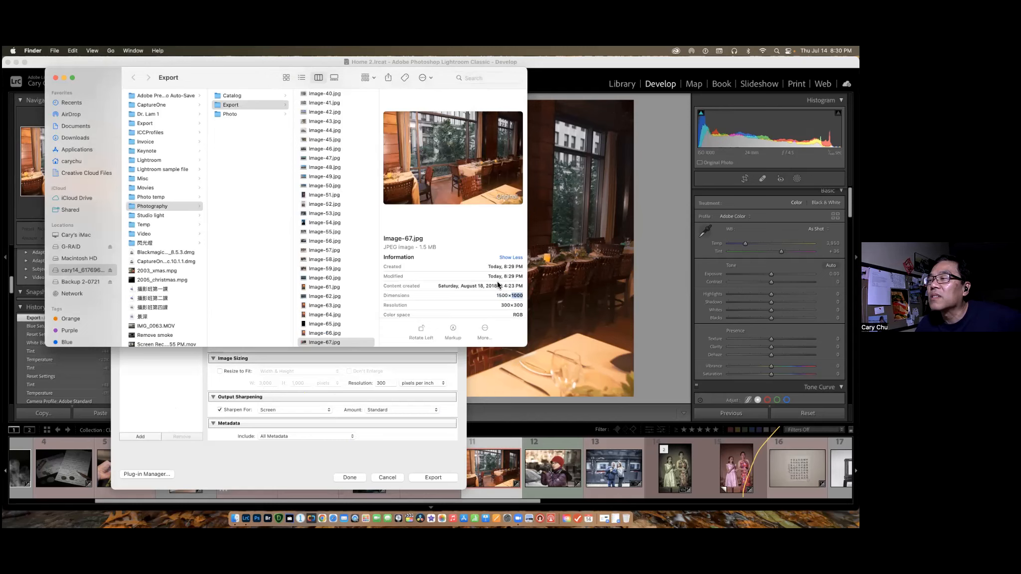
{"action": "scroll", "coordinate": [497, 285], "scroll_direction": "down", "scroll_amount": 2}
{"action": "scroll", "coordinate": [498, 285], "scroll_direction": "down", "scroll_amount": 5}
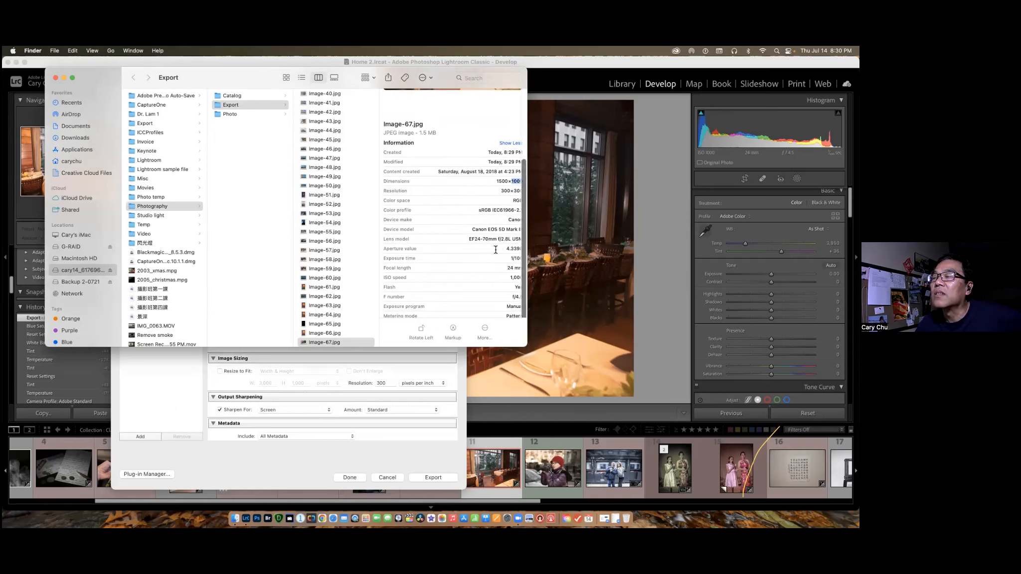
{"action": "scroll", "coordinate": [496, 250], "scroll_direction": "up", "scroll_amount": 2}
{"action": "scroll", "coordinate": [495, 250], "scroll_direction": "up", "scroll_amount": 3}
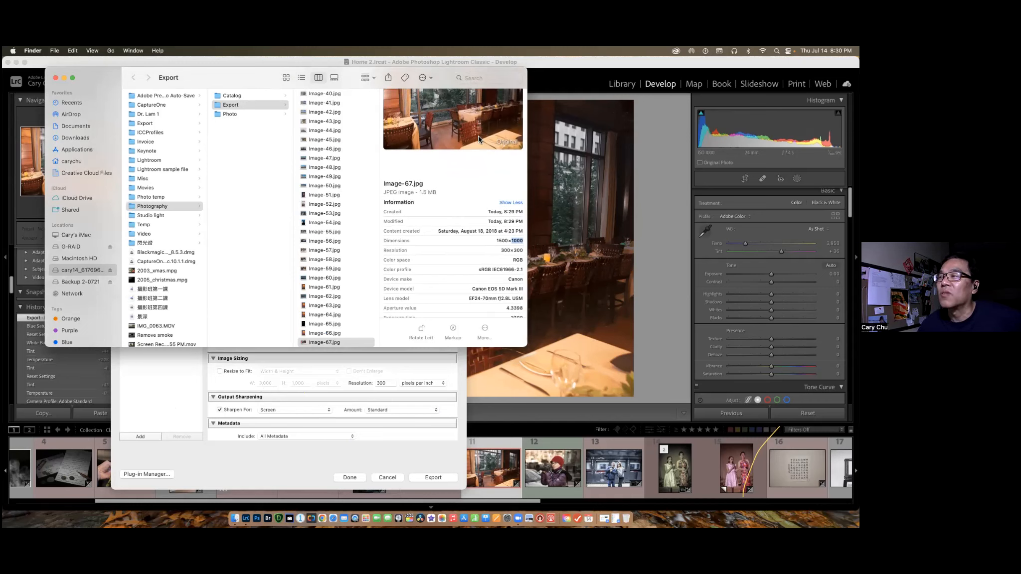
{"action": "left_click", "coordinate": [408, 373]}
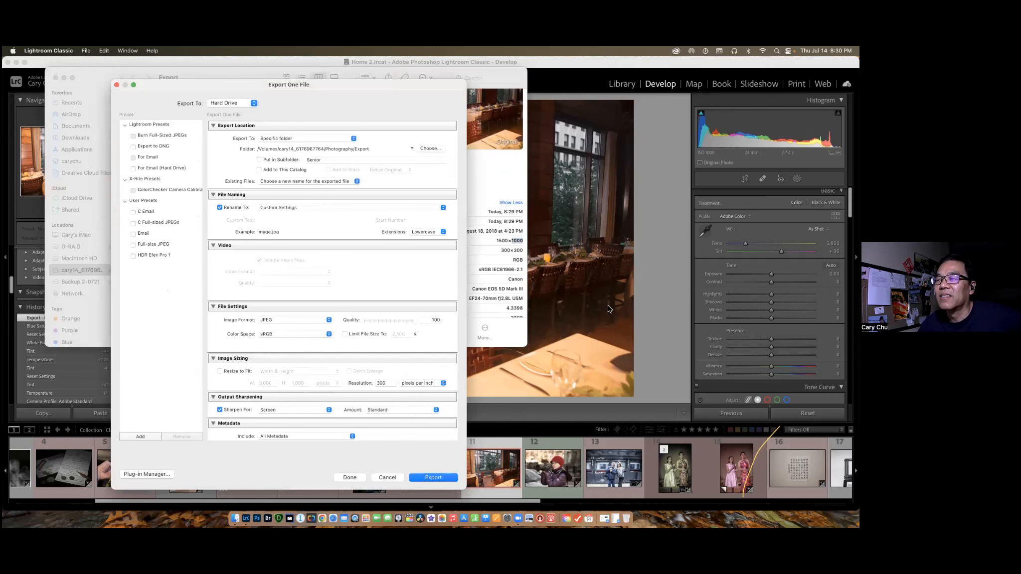
{"action": "left_click", "coordinate": [433, 477]}
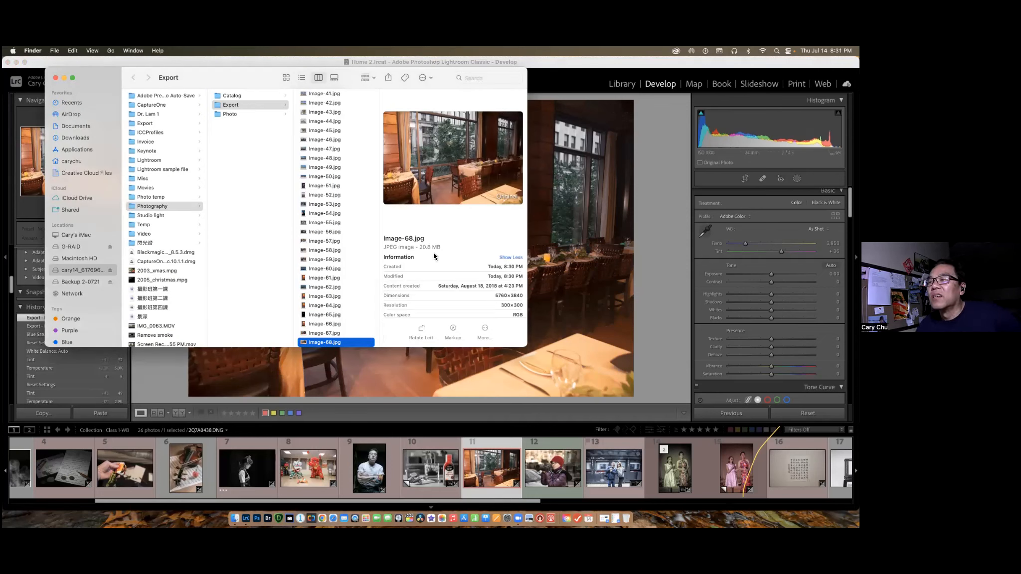
Compare the file sizes and pixel dimensions of Image-67.jpg and Image-68.jpg in the Export folder.
{"action": "left_click", "coordinate": [332, 336]}
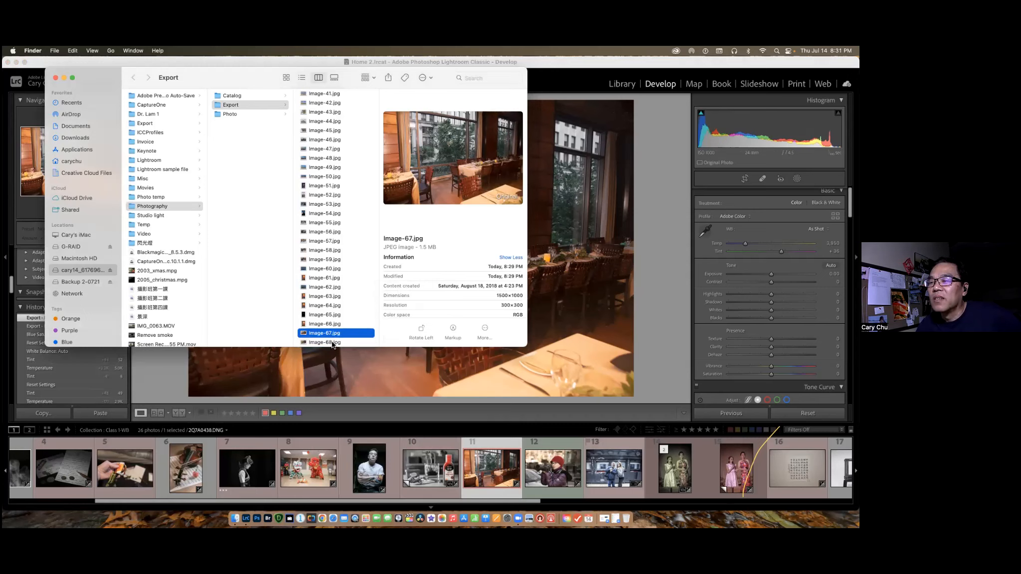
{"action": "left_click", "coordinate": [331, 343]}
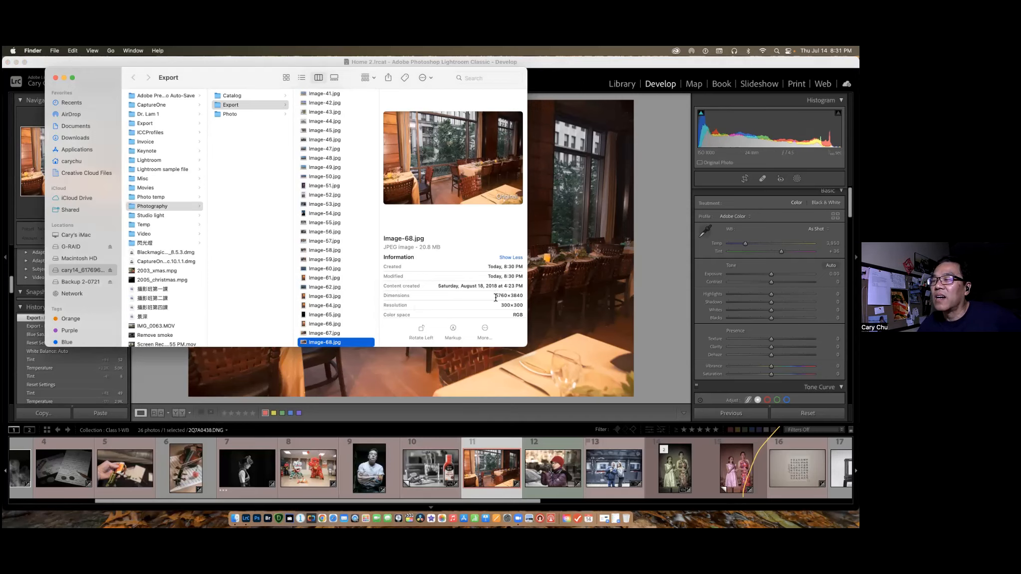
{"action": "left_click_drag", "start_coordinate": [346, 76], "coordinate": [720, 212]}
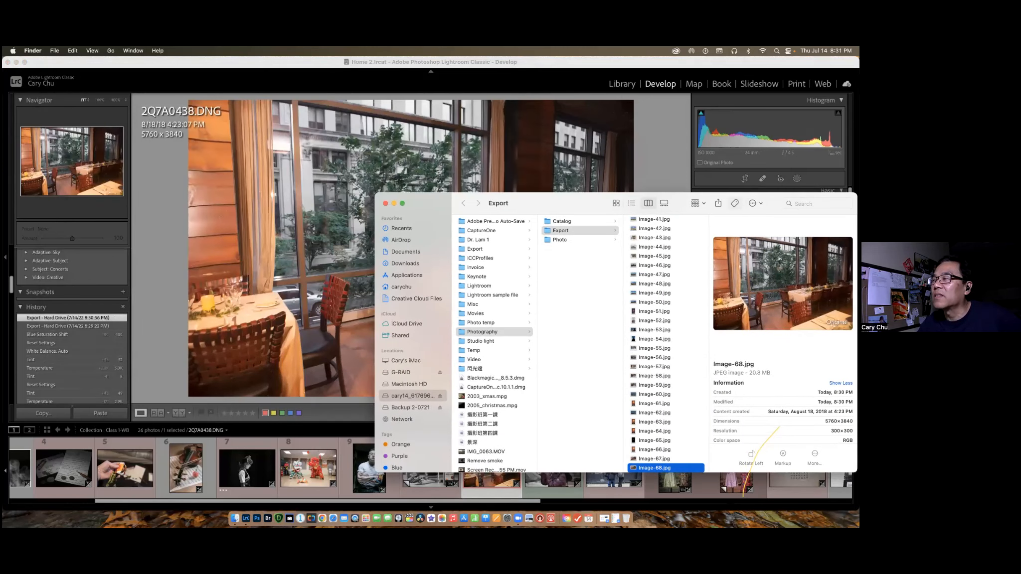
{"action": "left_click", "coordinate": [800, 203]}
{"action": "left_click_drag", "start_coordinate": [599, 205], "coordinate": [498, 134]}
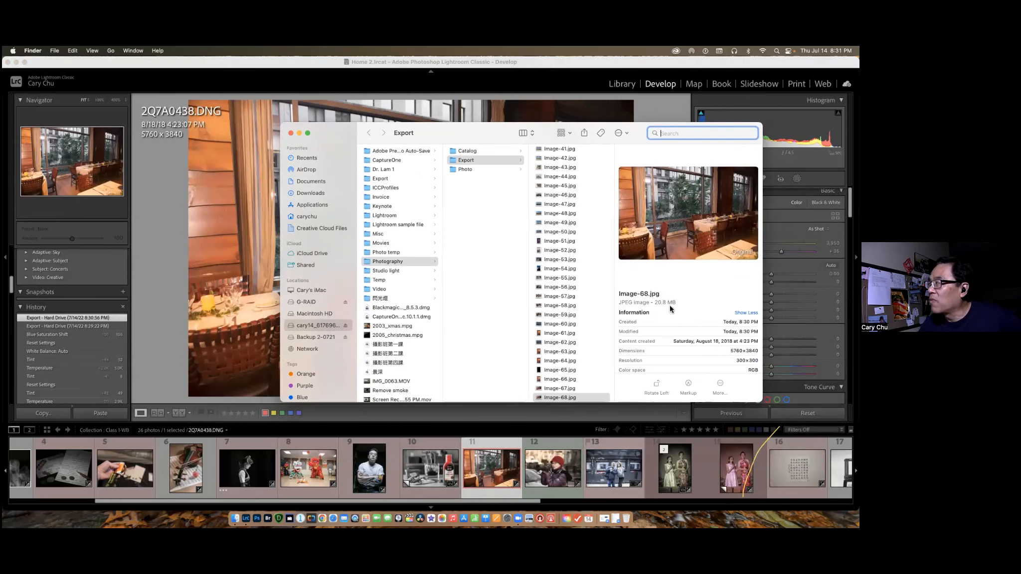
{"action": "scroll", "coordinate": [665, 309], "scroll_direction": "down", "scroll_amount": 1}
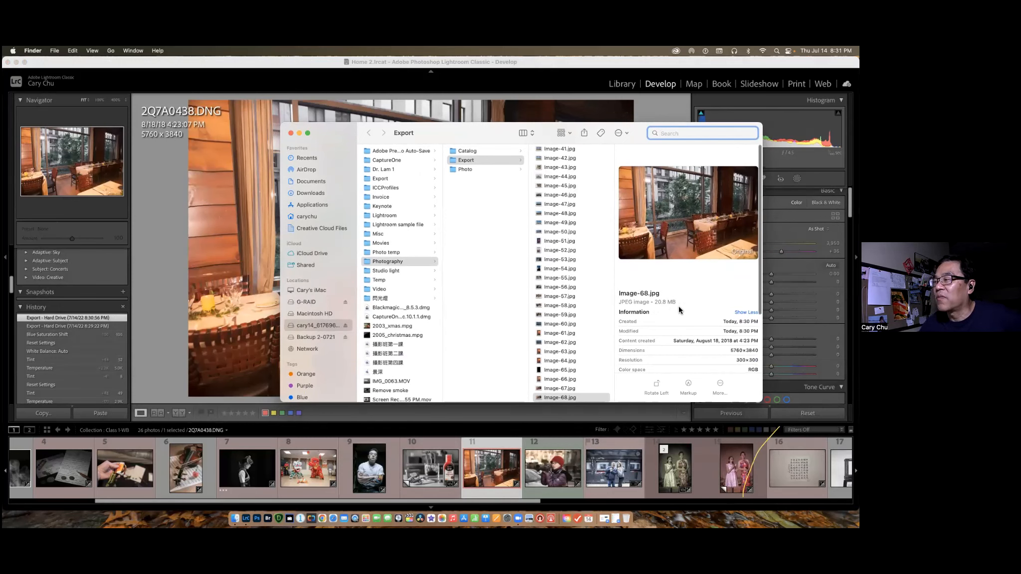
{"action": "left_click", "coordinate": [573, 390]}
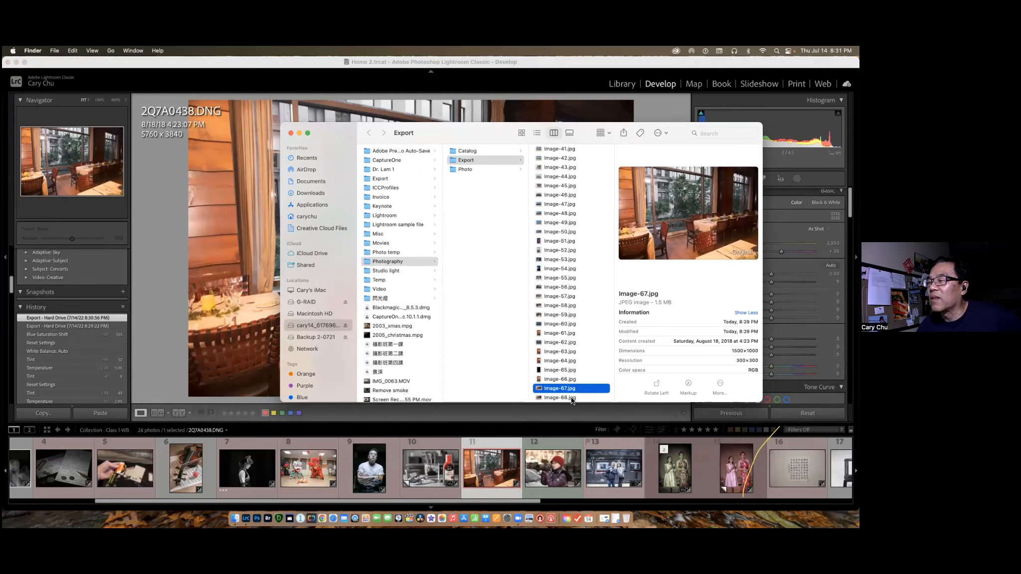
{"action": "left_click", "coordinate": [573, 398]}
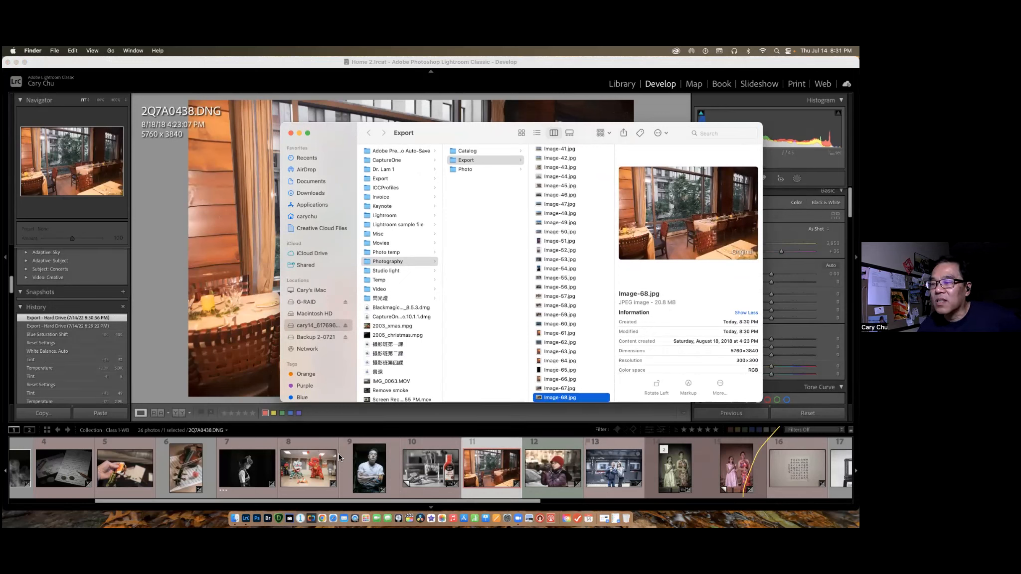
Return to Lightroom Classic and, in the export settings for 2Q7A0438.DNG, turn on resizing to fit and remove the watermark.
{"action": "left_click", "coordinate": [502, 470]}
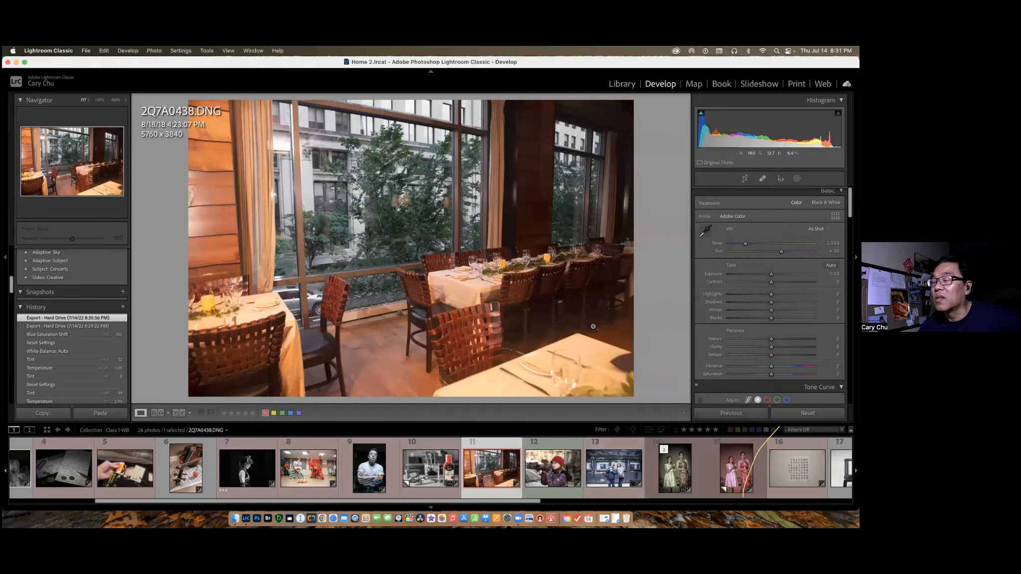
{"action": "key", "text": "super+shift+e"}
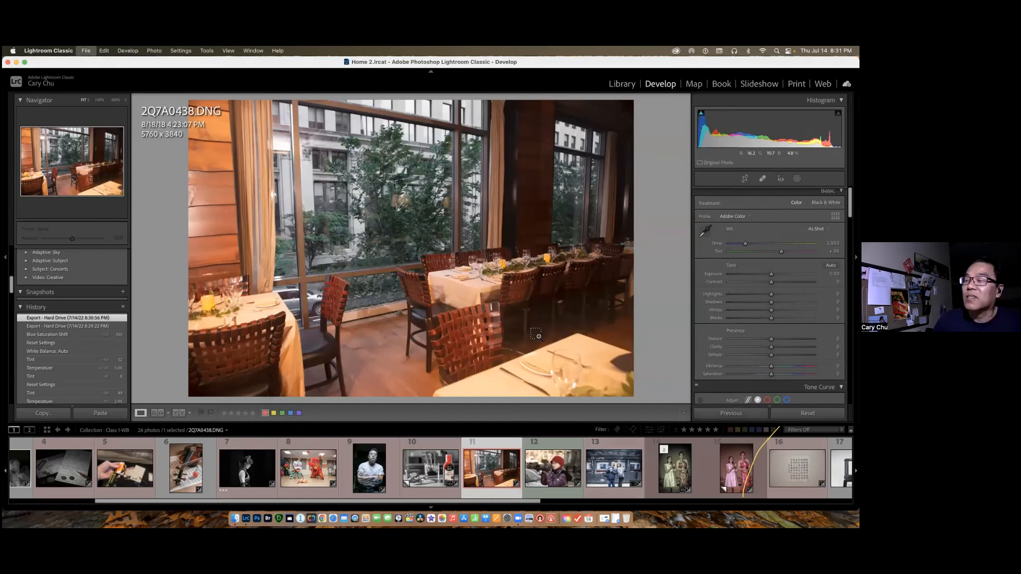
{"action": "left_click", "coordinate": [221, 370]}
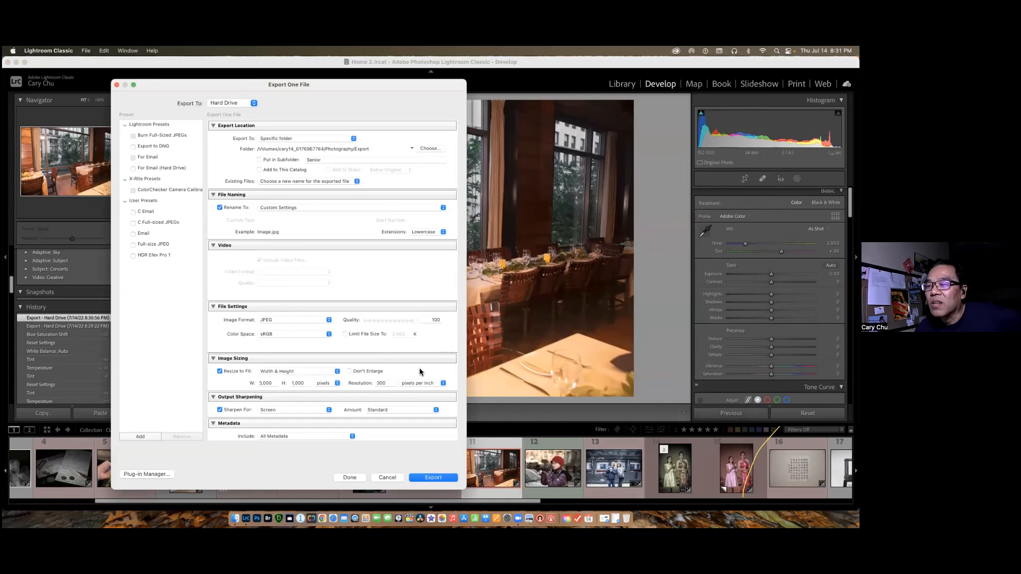
{"action": "scroll", "coordinate": [420, 372], "scroll_direction": "down", "scroll_amount": 3}
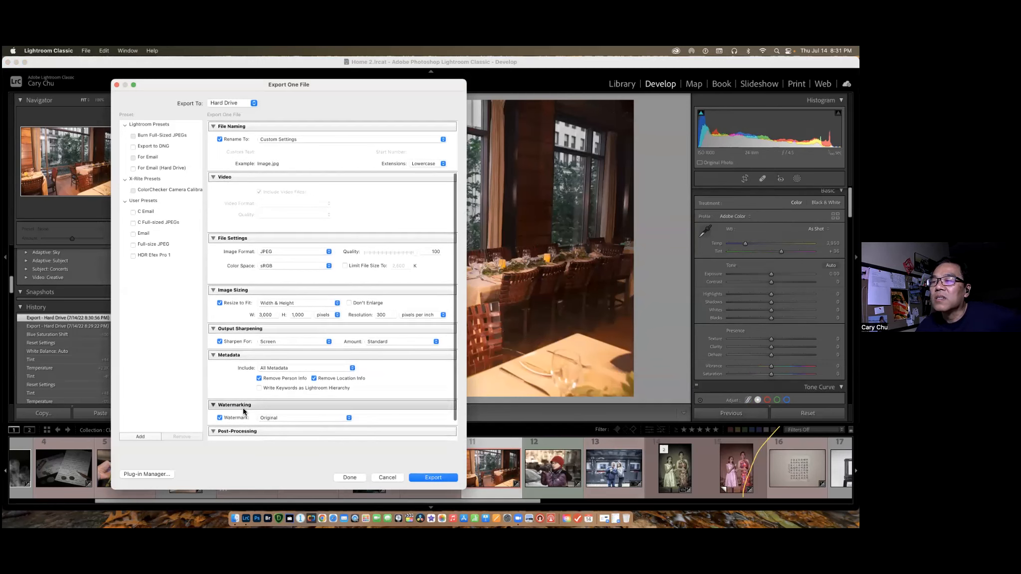
{"action": "left_click", "coordinate": [220, 418]}
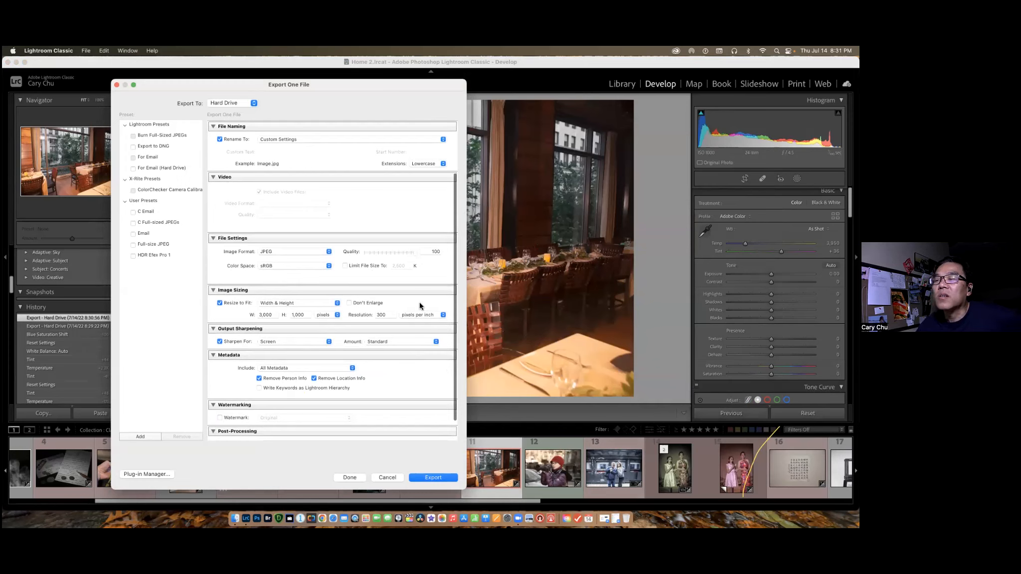
Export the photo with the resize width set to 4000 pixels, and check the new JPEG's dimensions in Finder.
{"action": "left_click", "coordinate": [273, 314]}
{"action": "type", "text": "4000"}
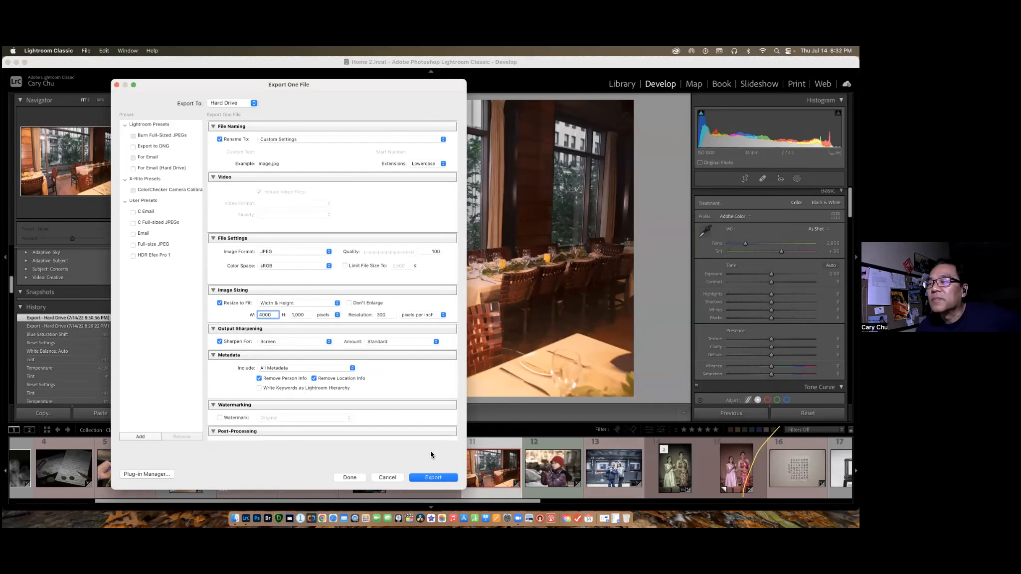
{"action": "left_click", "coordinate": [433, 477]}
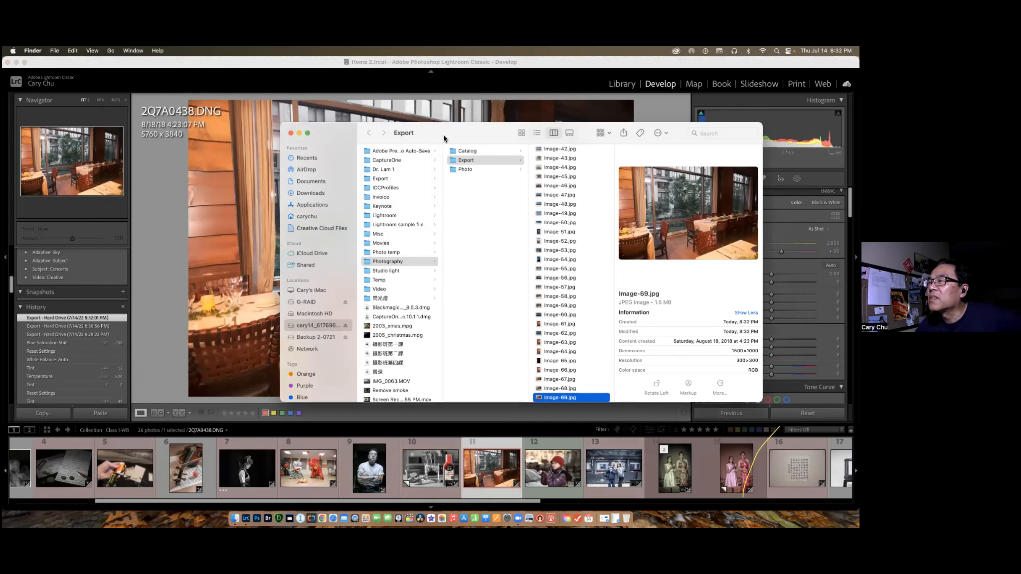
{"action": "left_click_drag", "start_coordinate": [467, 130], "coordinate": [359, 105]}
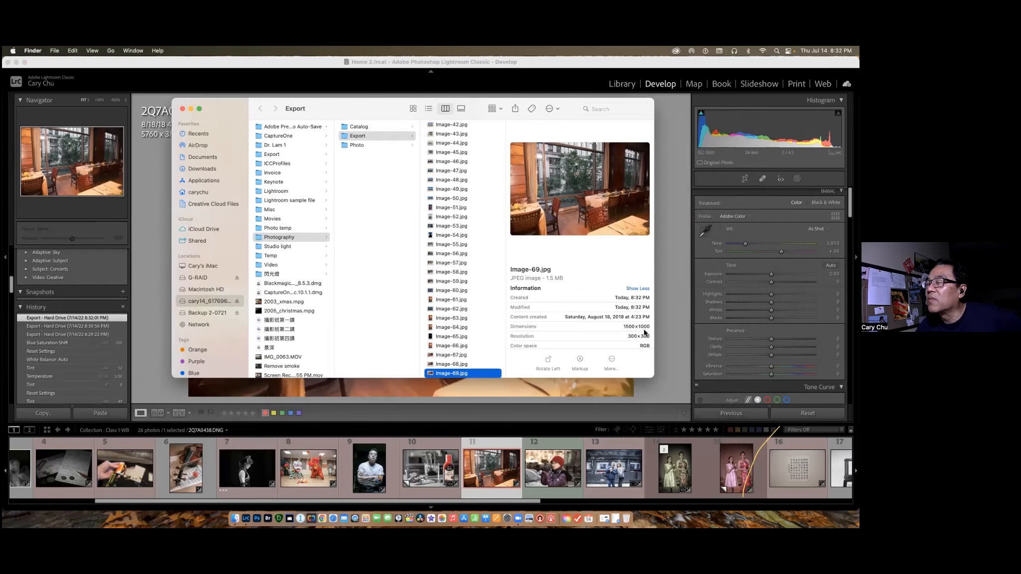
{"action": "scroll", "coordinate": [645, 333], "scroll_direction": "down", "scroll_amount": 2}
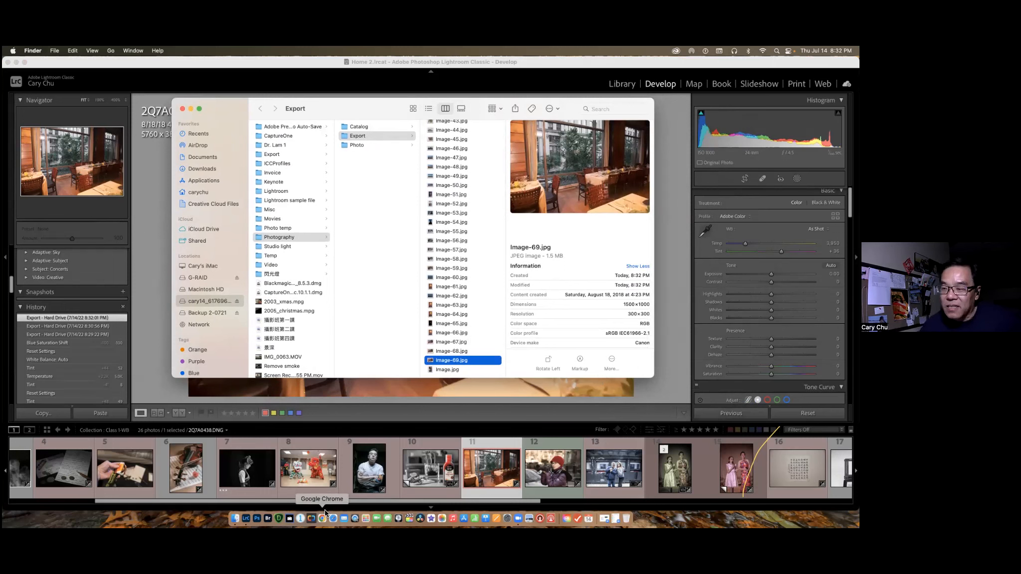
Reopen the export settings for 2Q7A0438.DNG in Lightroom Classic, examine the resize width and height, and close them.
{"action": "left_click", "coordinate": [495, 472]}
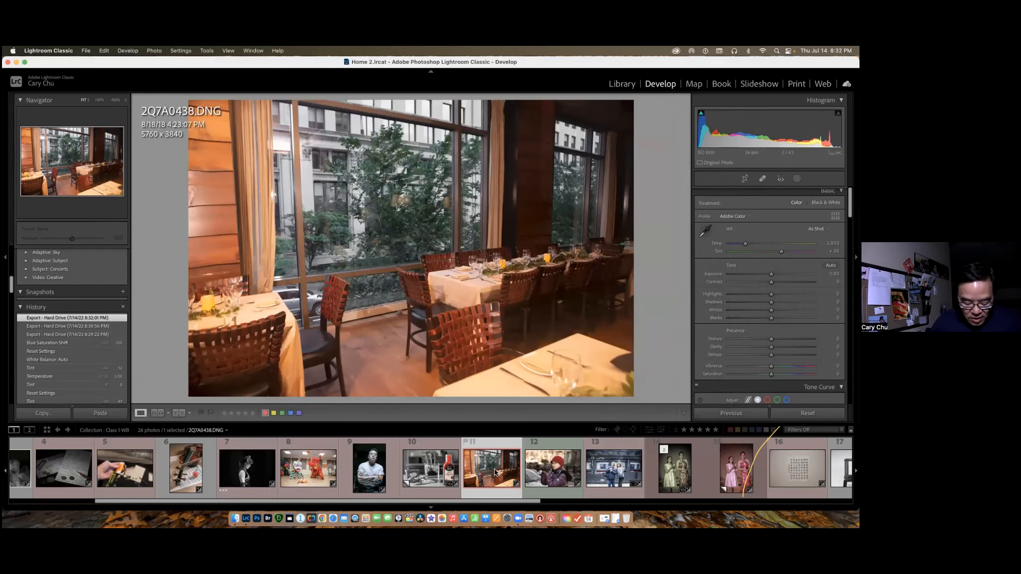
{"action": "key", "text": "super+shift+e"}
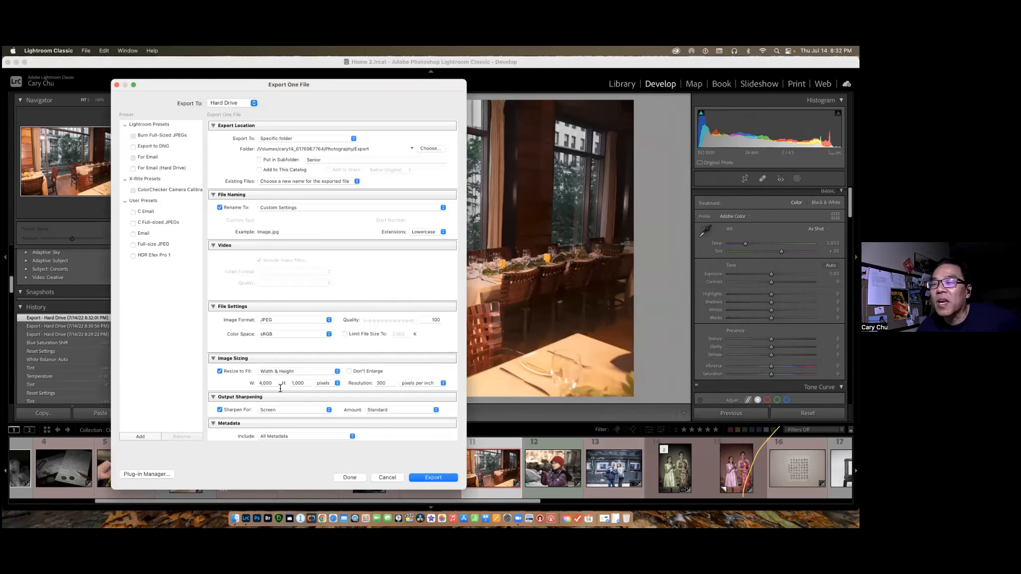
{"action": "left_click", "coordinate": [309, 384]}
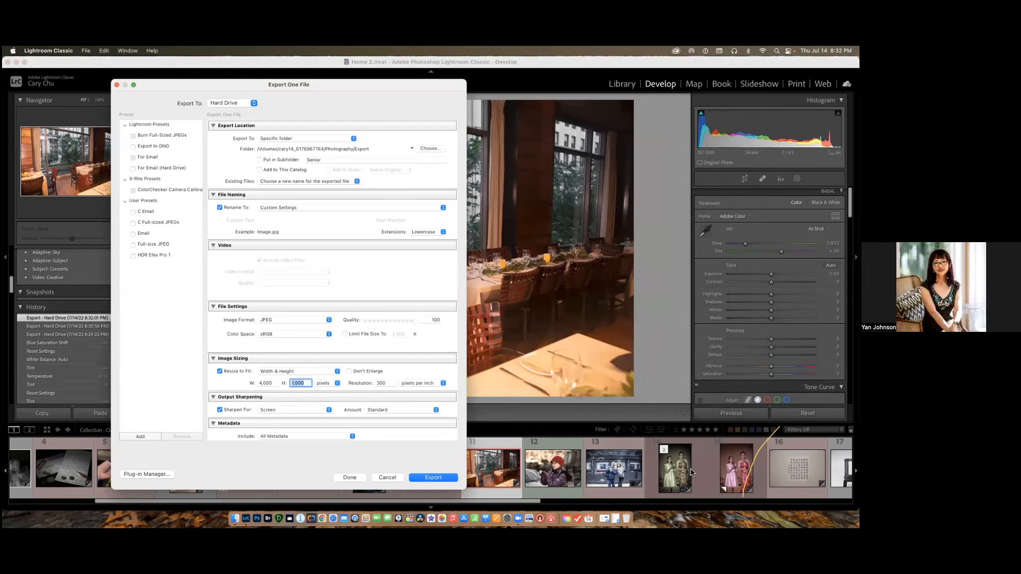
{"action": "left_click", "coordinate": [349, 477]}
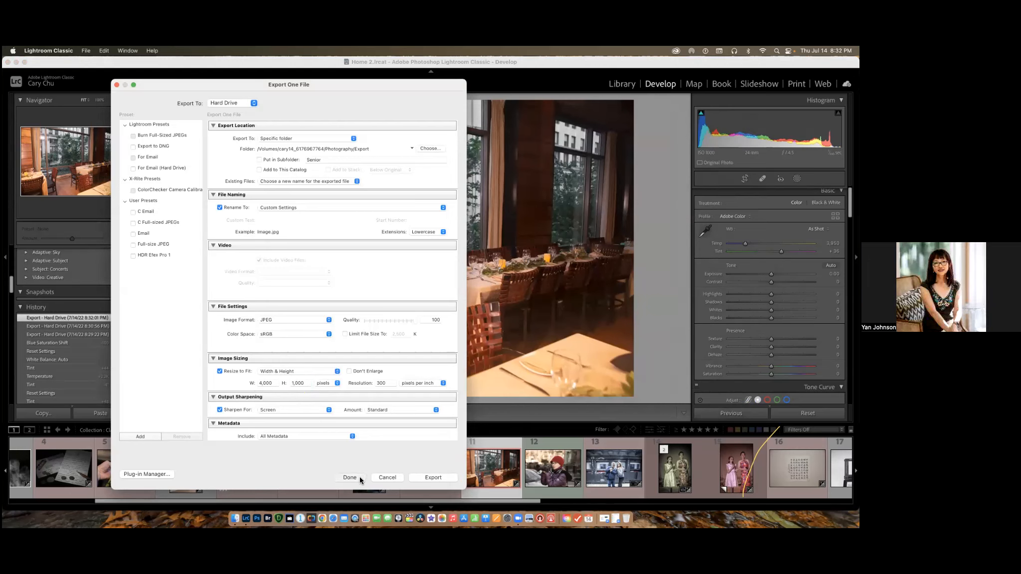
Open the export settings for IMG_0209.CR2 and set the resize width to 2000 pixels.
{"action": "left_click", "coordinate": [627, 477]}
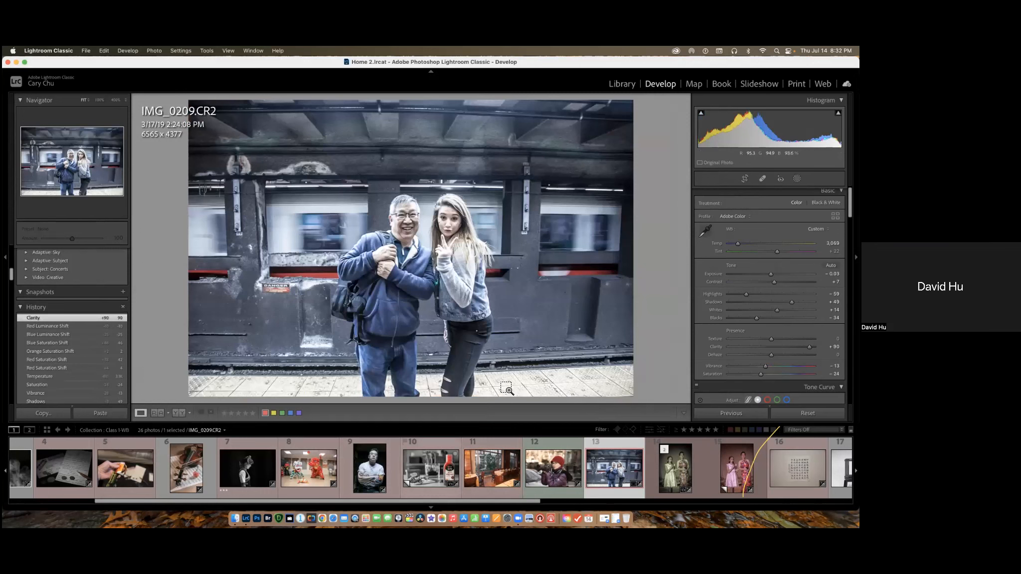
{"action": "key", "text": "super+shift+e"}
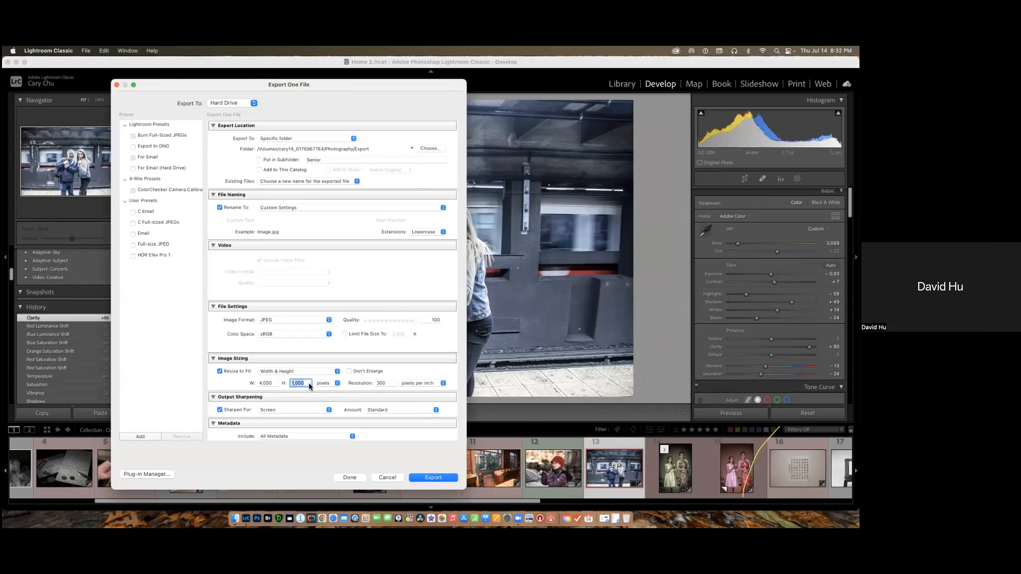
{"action": "left_click", "coordinate": [273, 383]}
Examine the export's resolution value and the available size units, keeping the width and height in pixels.
{"action": "left_click", "coordinate": [386, 384]}
{"action": "left_click", "coordinate": [443, 384]}
{"action": "left_click", "coordinate": [416, 384]}
{"action": "left_click", "coordinate": [390, 385]}
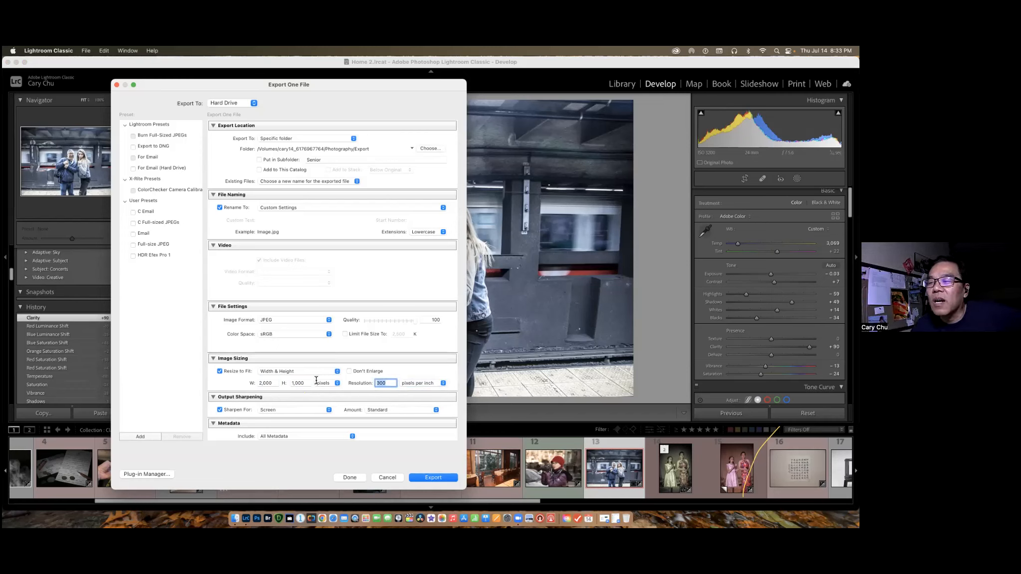
{"action": "left_click", "coordinate": [338, 383]}
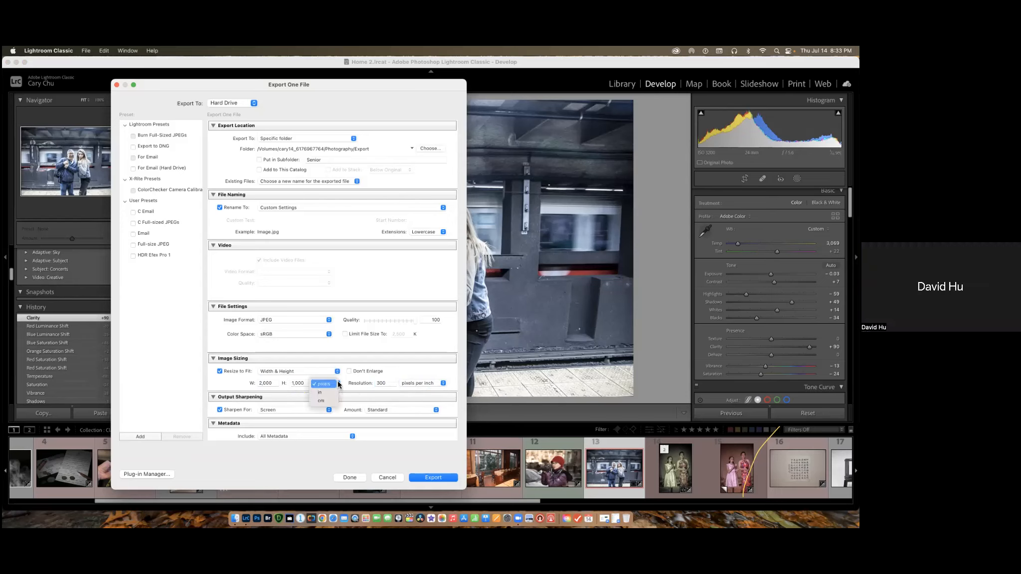
{"action": "left_click", "coordinate": [325, 384]}
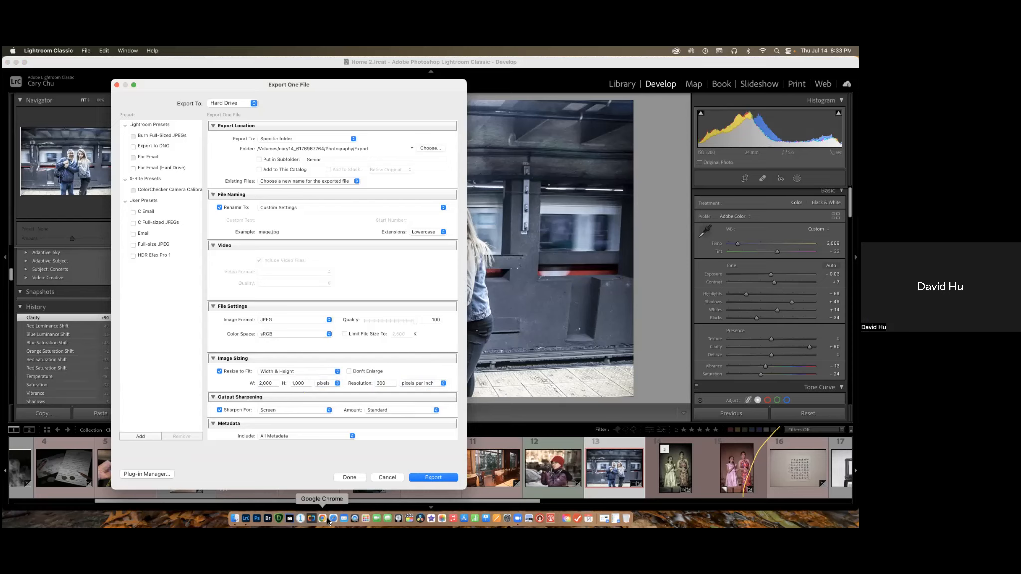
{"action": "double_click", "coordinate": [276, 383]}
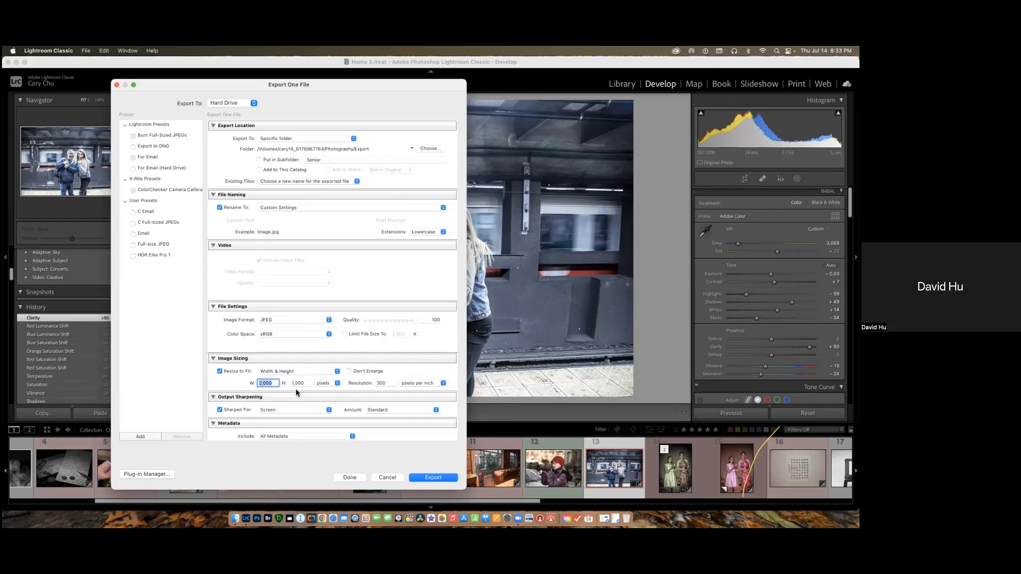
Export IMG_0209.CR2 resized to a long edge of 3000 pixels, and check the new JPEG's dimensions and resolution in Finder.
{"action": "left_click", "coordinate": [339, 371]}
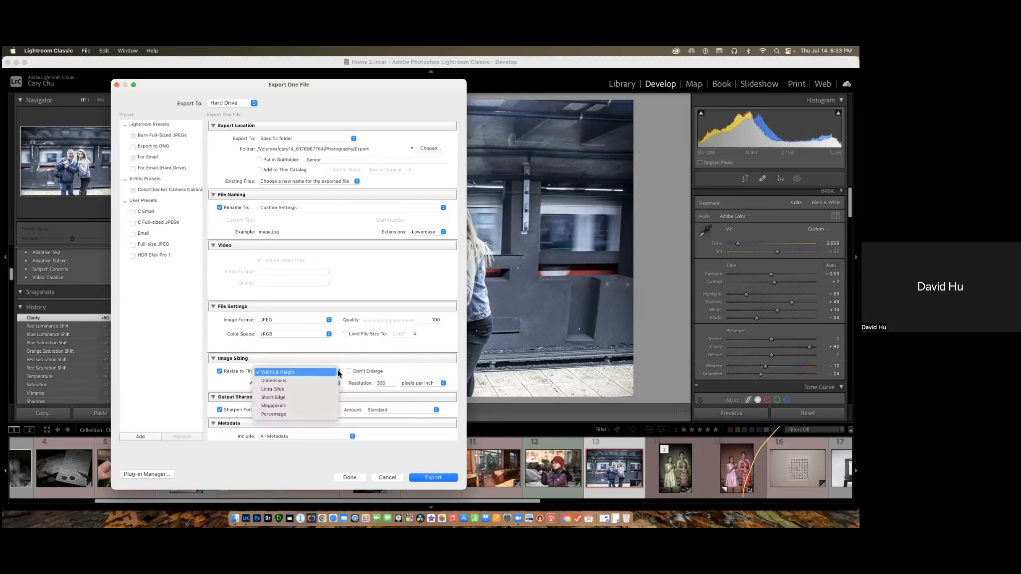
{"action": "left_click", "coordinate": [279, 390]}
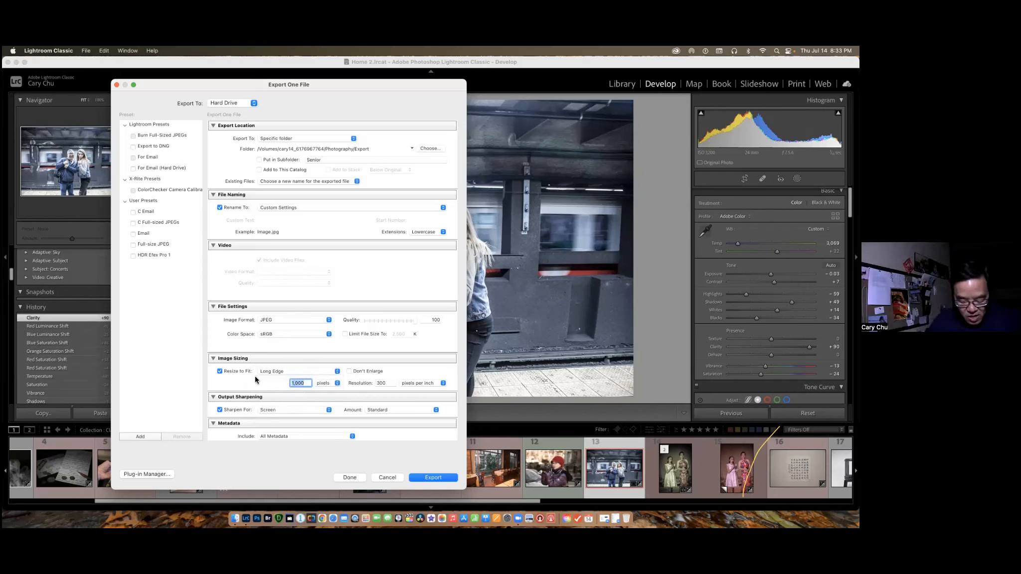
{"action": "type", "text": "3000"}
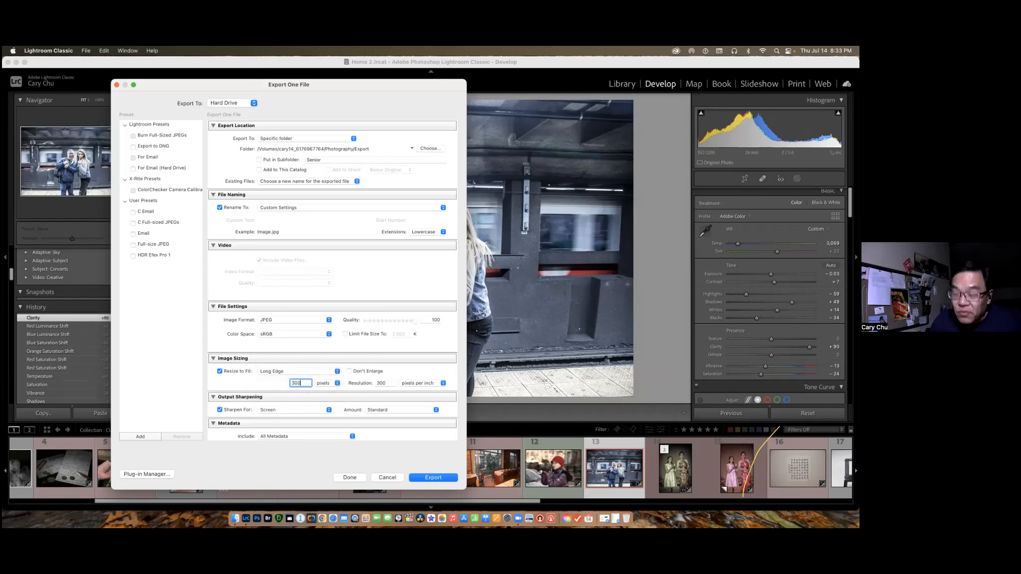
{"action": "left_click", "coordinate": [433, 478]}
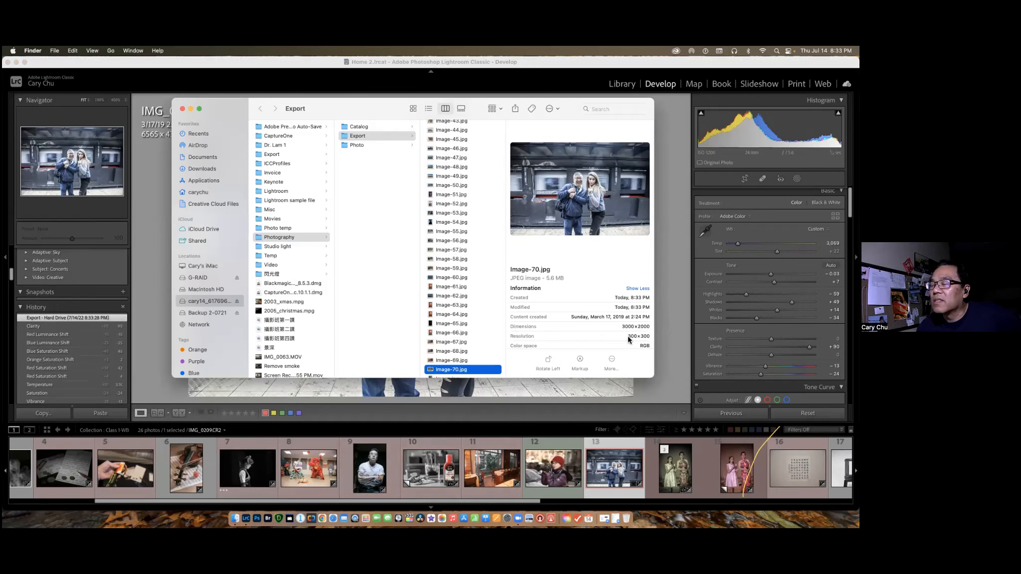
{"action": "left_click", "coordinate": [626, 478]}
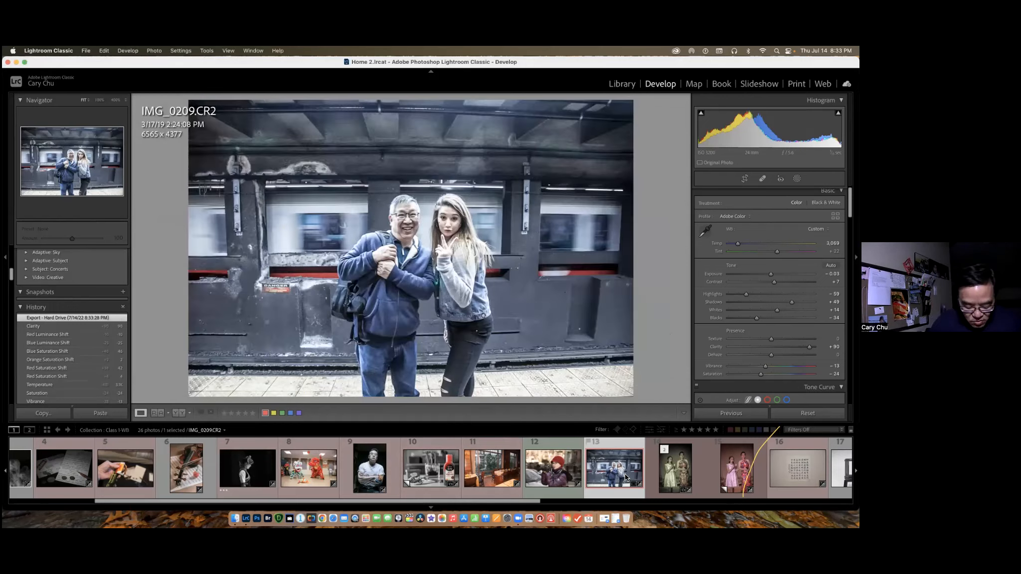
In Lightroom Classic, open the export settings for 2Q7A0438.DNG and compare the Width & Height resize option with Long Edge, keeping Long Edge.
{"action": "left_click", "coordinate": [487, 466]}
{"action": "key", "text": "super+shift+e"}
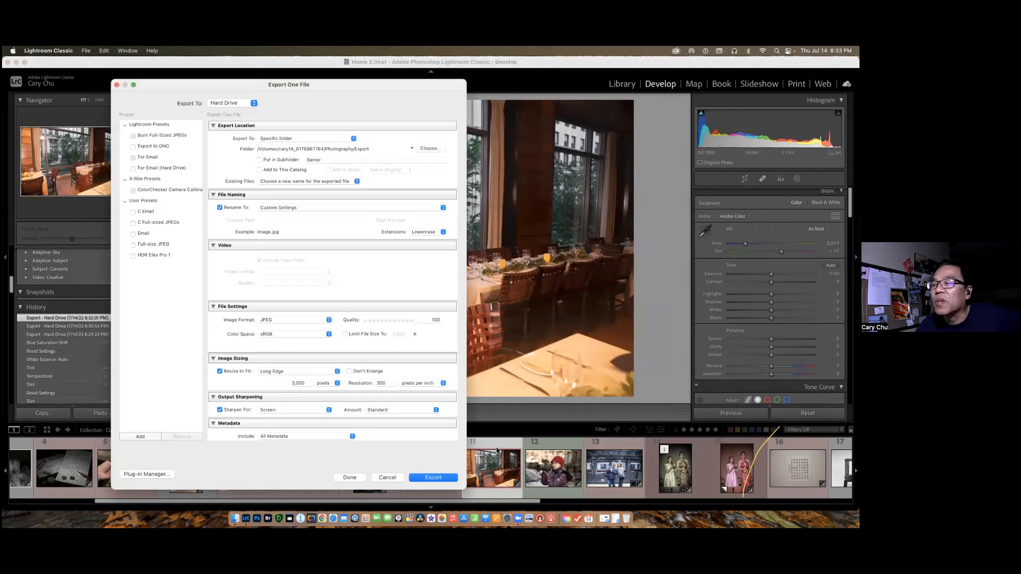
{"action": "left_click", "coordinate": [338, 371]}
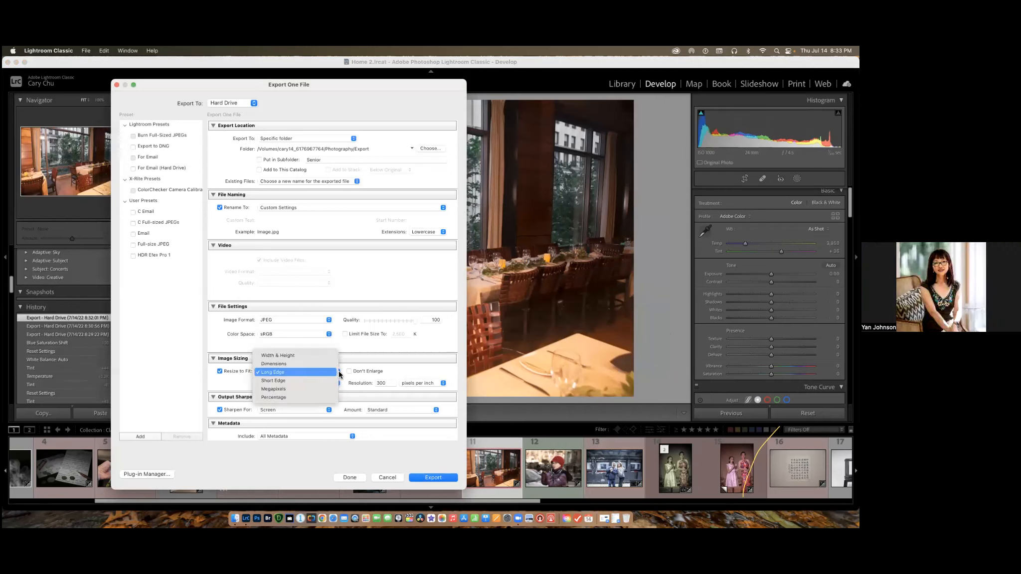
{"action": "left_click", "coordinate": [316, 356]}
{"action": "left_click", "coordinate": [268, 383]}
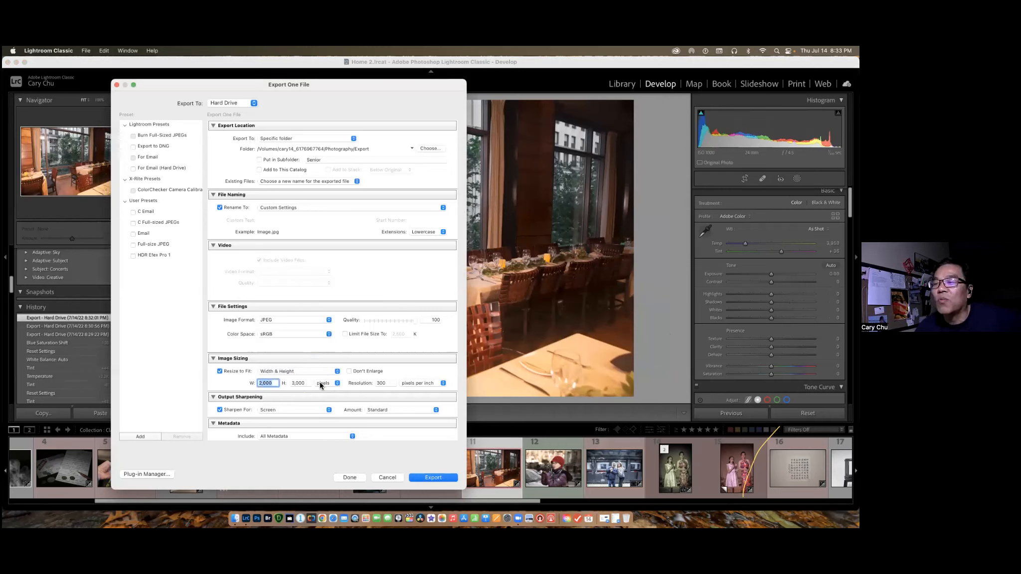
{"action": "left_click", "coordinate": [302, 383]}
{"action": "left_click", "coordinate": [338, 371]}
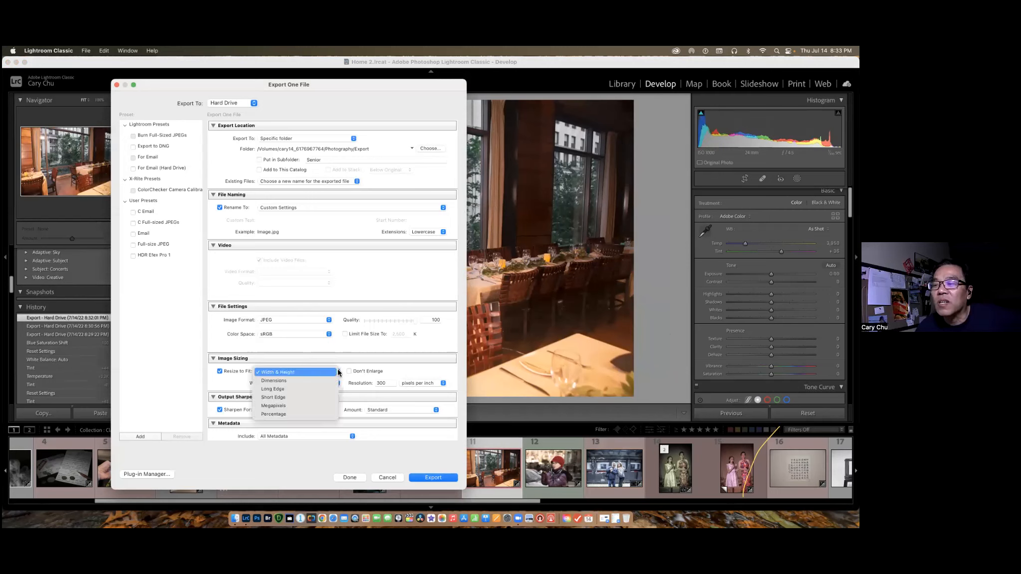
{"action": "left_click", "coordinate": [304, 388]}
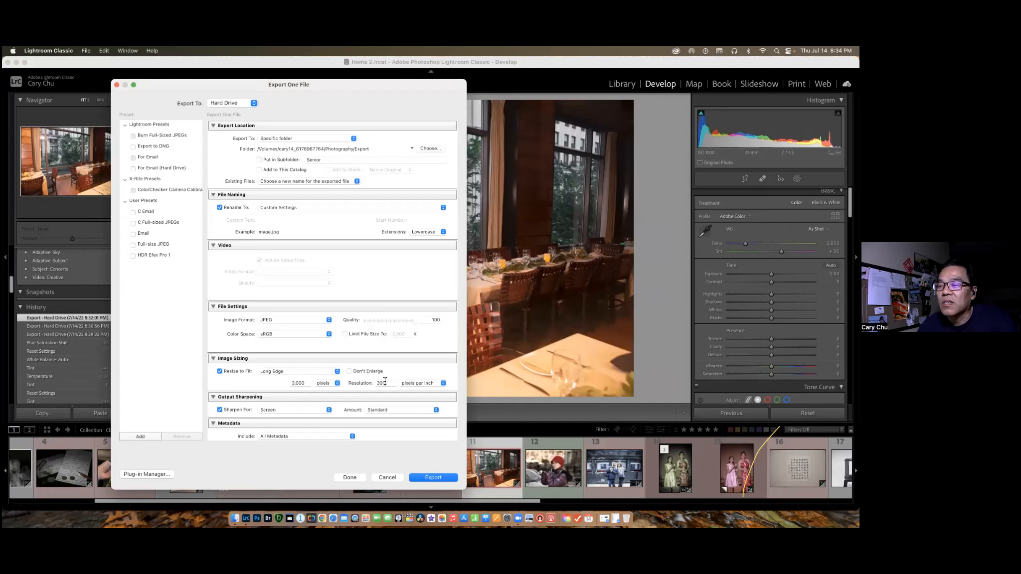
Export 2Q7A0438.DNG with the long edge set to 2000 pixels, and check the JPEG's dimensions in Finder.
{"action": "left_click", "coordinate": [302, 383]}
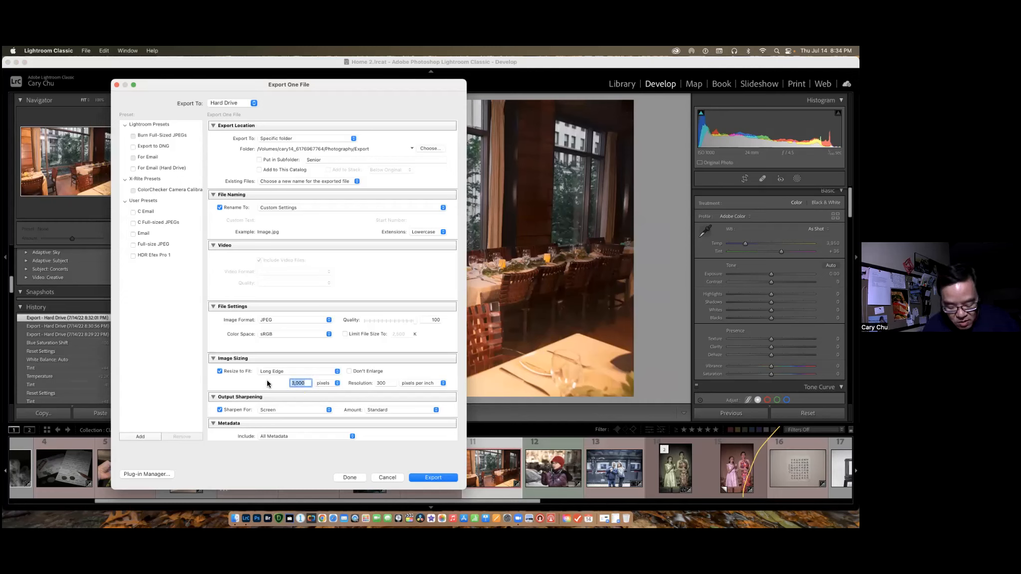
{"action": "type", "text": "20"}
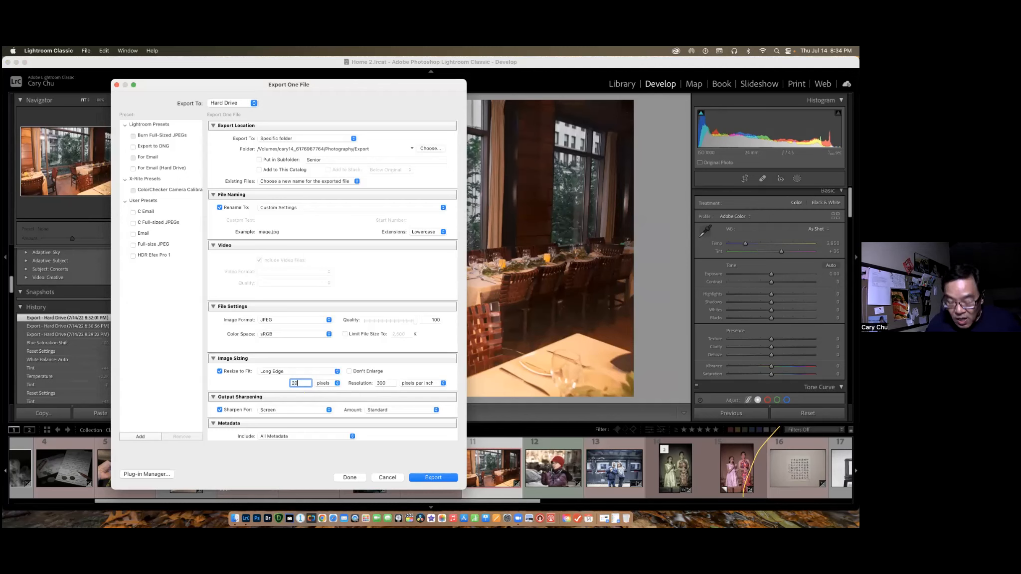
{"action": "left_click", "coordinate": [434, 478]}
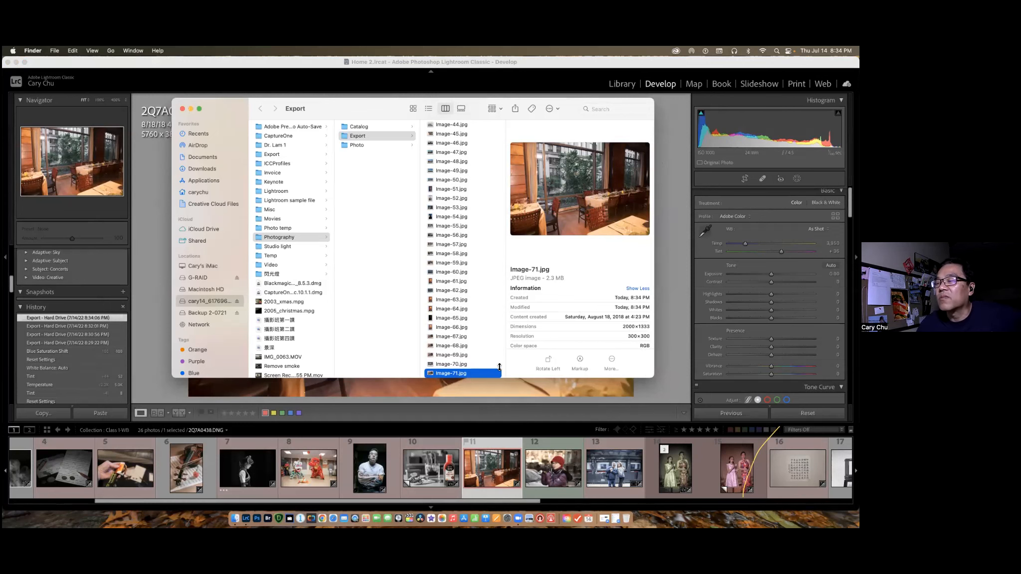
Return to Lightroom Classic and export 2Q7A0438.DNG again with the long edge set to 4000 pixels.
{"action": "left_click", "coordinate": [485, 469]}
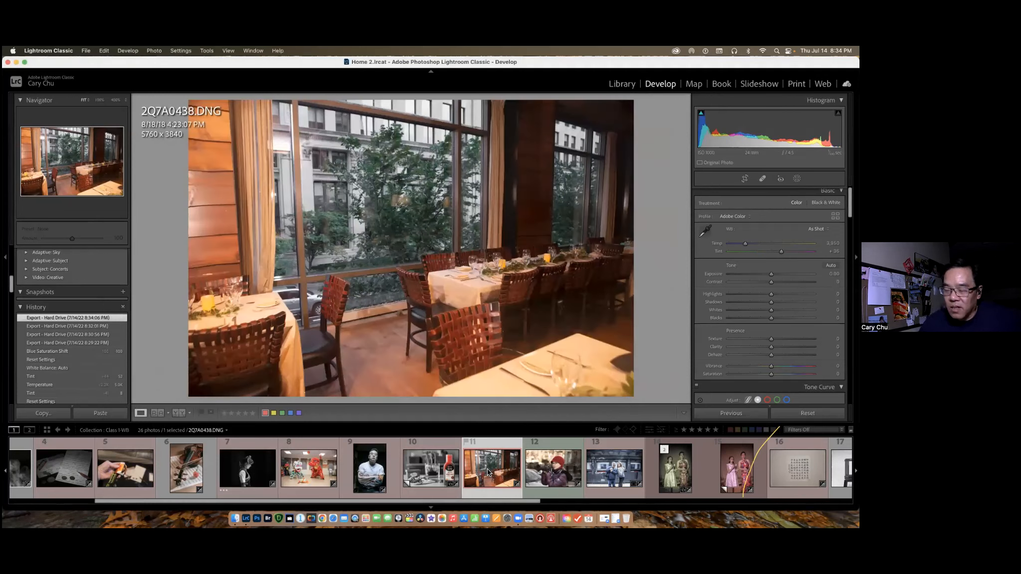
{"action": "key", "text": "super+shift+e"}
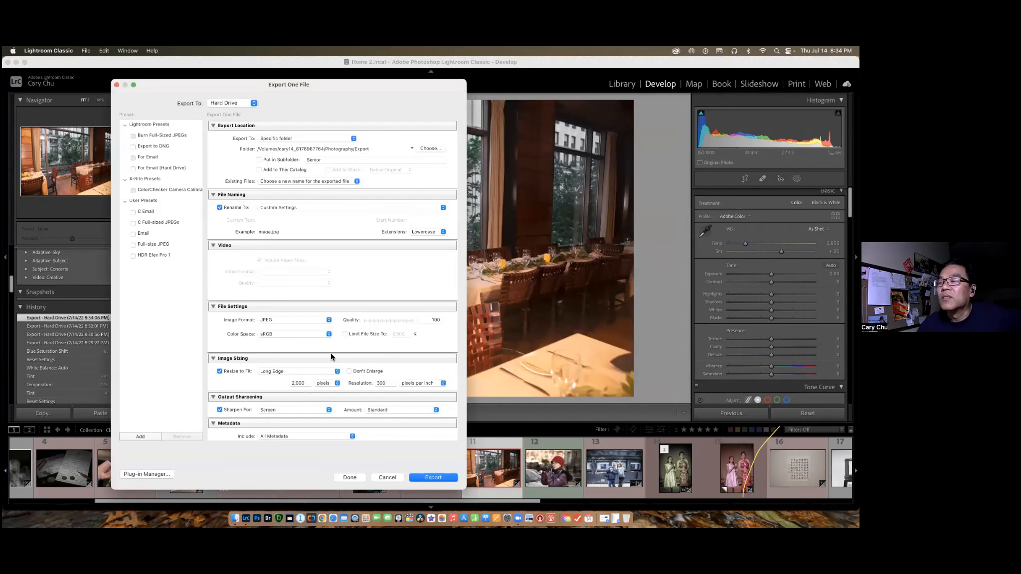
{"action": "double_click", "coordinate": [305, 383]}
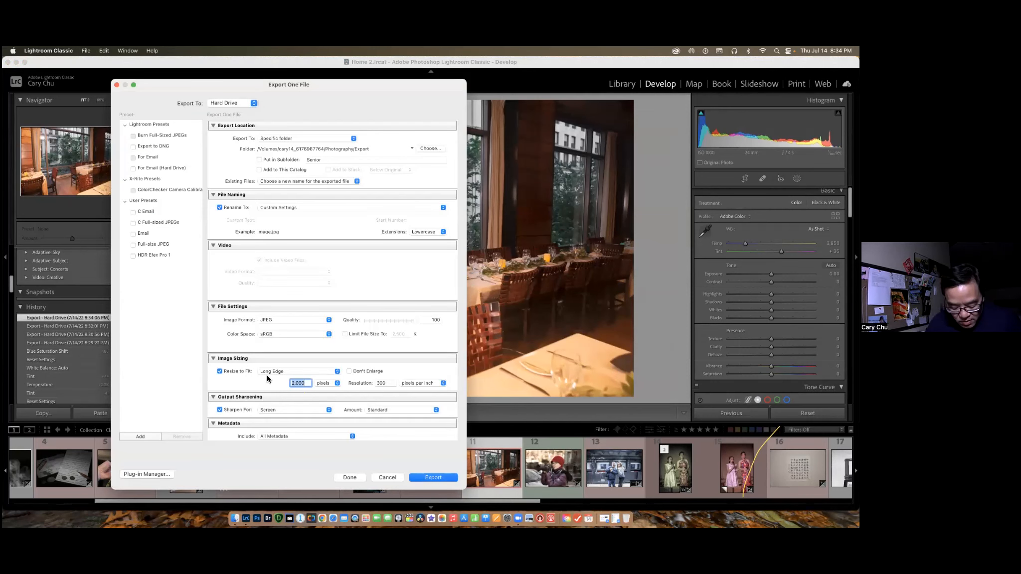
{"action": "left_click", "coordinate": [433, 478]}
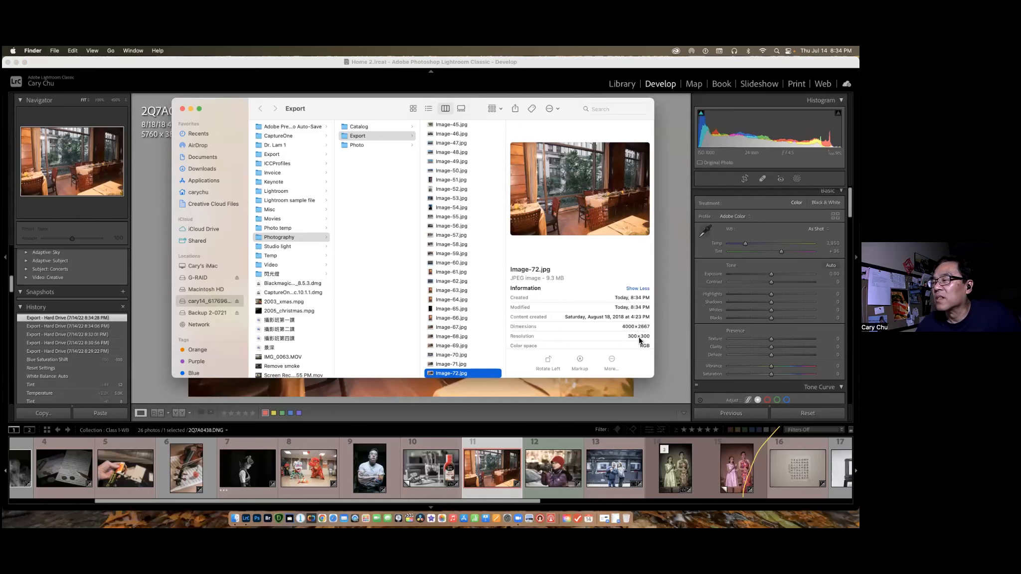
Select the vertical photo IMG_0210-Edit.psd in Lightroom Classic and export it with the long edge kept at 4000 pixels.
{"action": "left_click", "coordinate": [686, 472]}
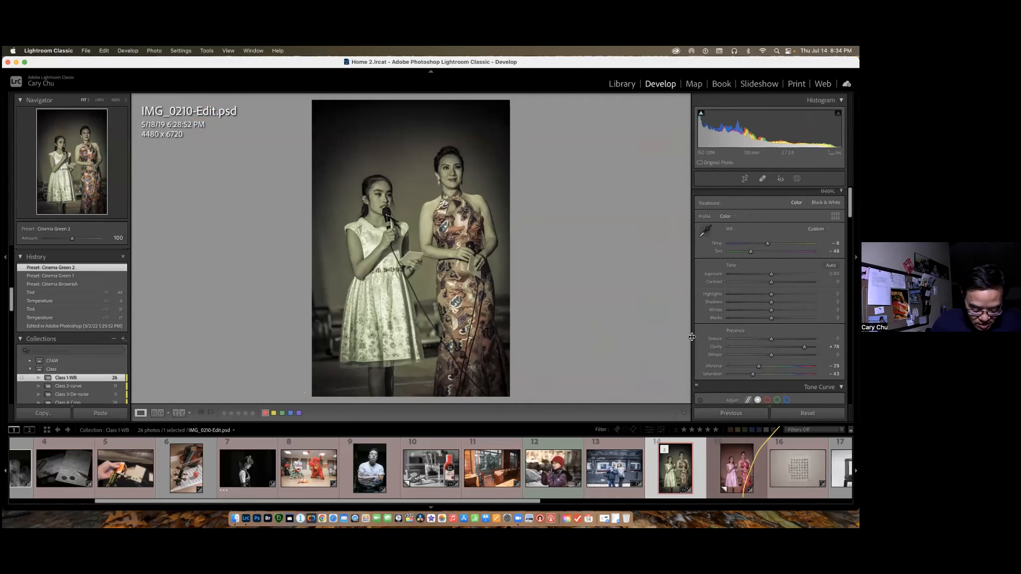
{"action": "key", "text": "super+shift+e"}
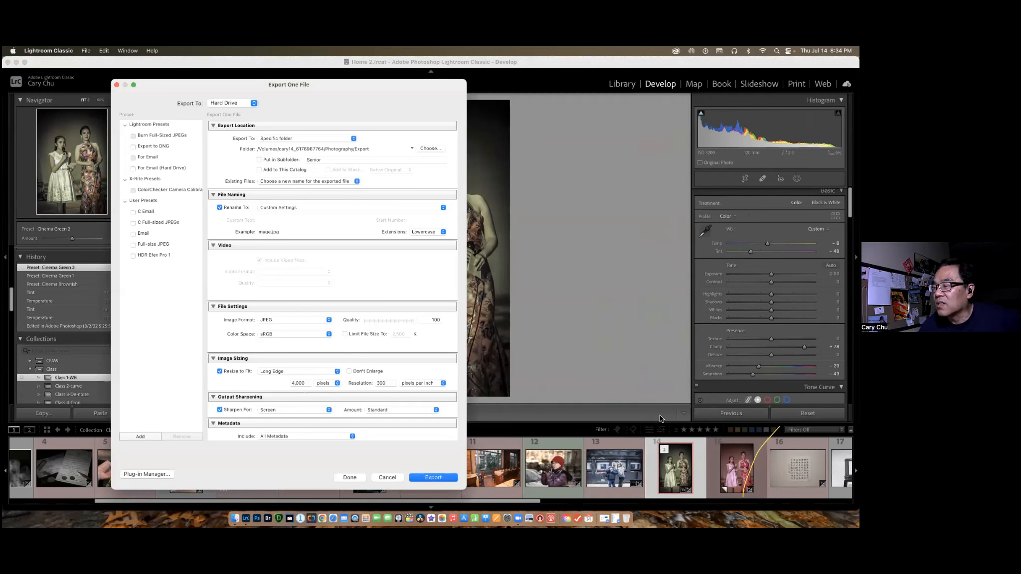
{"action": "left_click", "coordinate": [439, 480]}
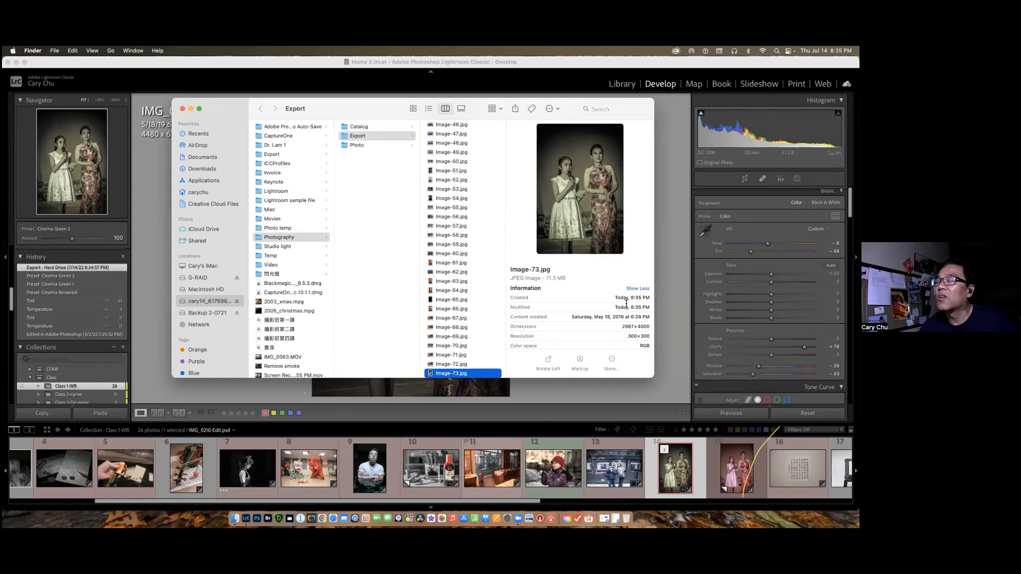
Export IMG_0210-Edit.psd again from Lightroom Classic with the long edge set to 2000 pixels, and check the JPEG's size in Finder.
{"action": "left_click", "coordinate": [678, 470]}
{"action": "key", "text": "super+shift+e"}
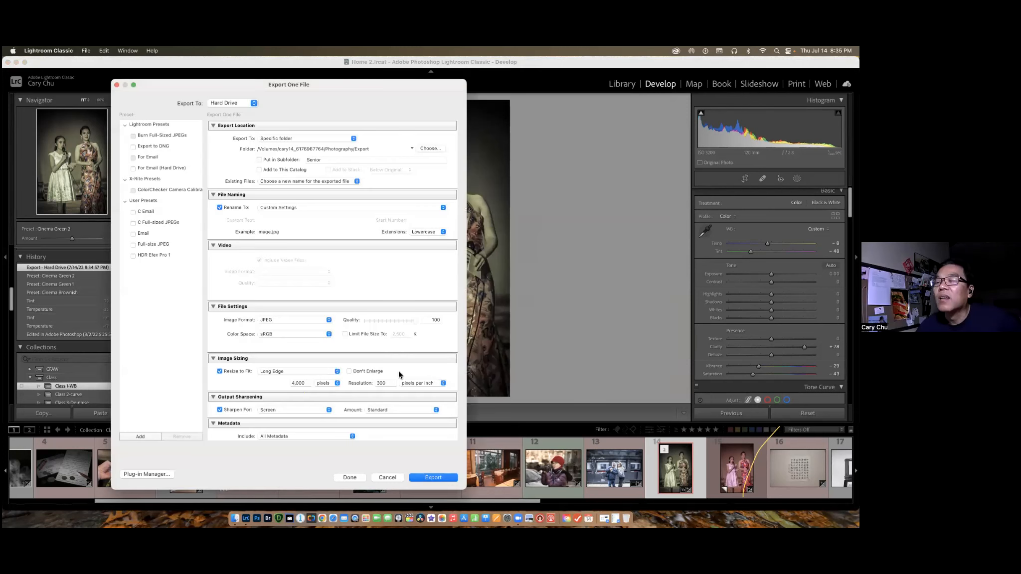
{"action": "left_click", "coordinate": [308, 383]}
{"action": "type", "text": "2000"}
{"action": "left_click", "coordinate": [431, 479]}
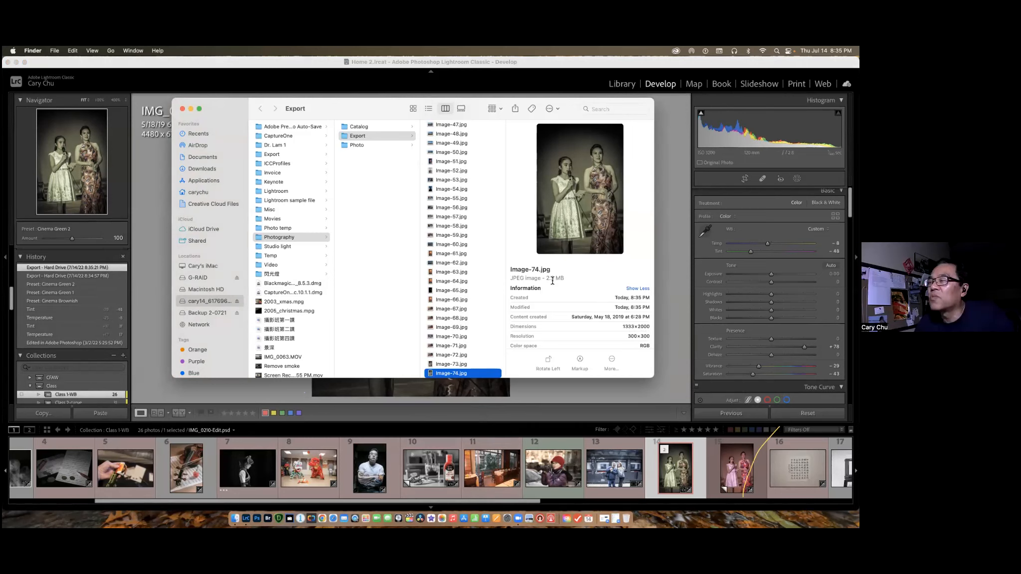
Export IMG_0210-Edit.psd from Lightroom Classic once more with the long edge set to 3000 pixels, and check the file size in Finder.
{"action": "left_click", "coordinate": [678, 458]}
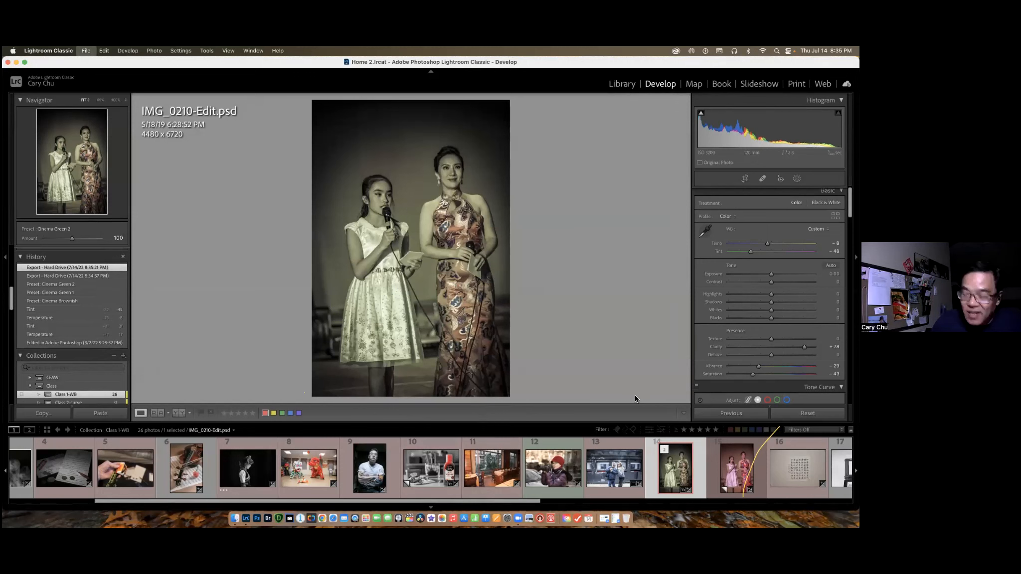
{"action": "key", "text": "super+shift+e"}
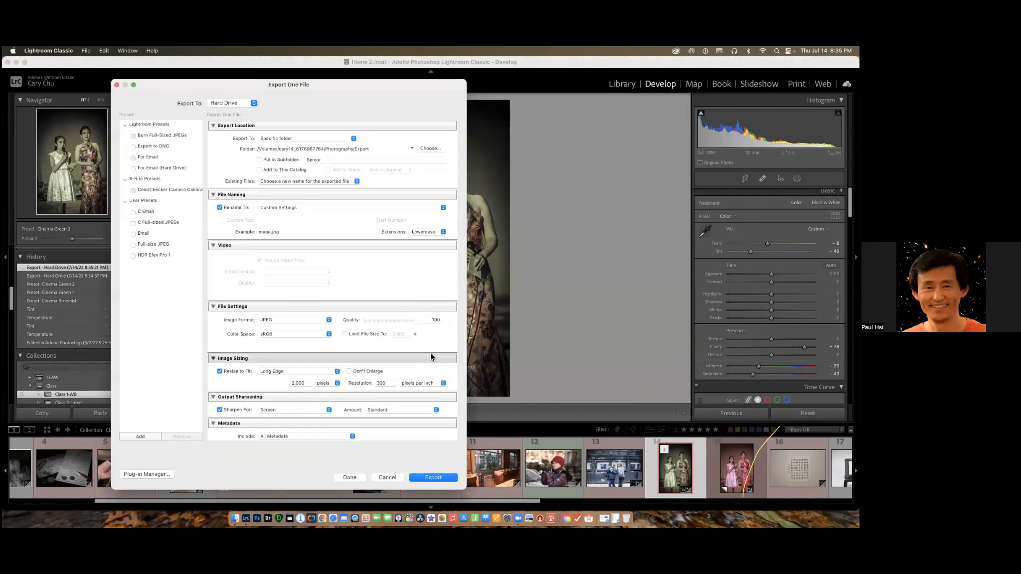
{"action": "left_click", "coordinate": [306, 383]}
{"action": "type", "text": "3000"}
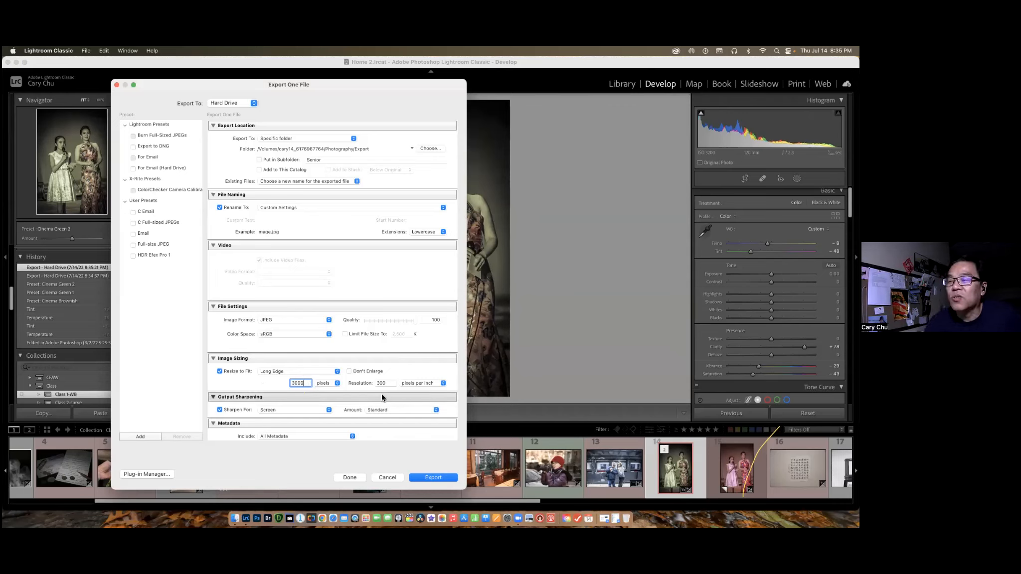
{"action": "left_click", "coordinate": [429, 478]}
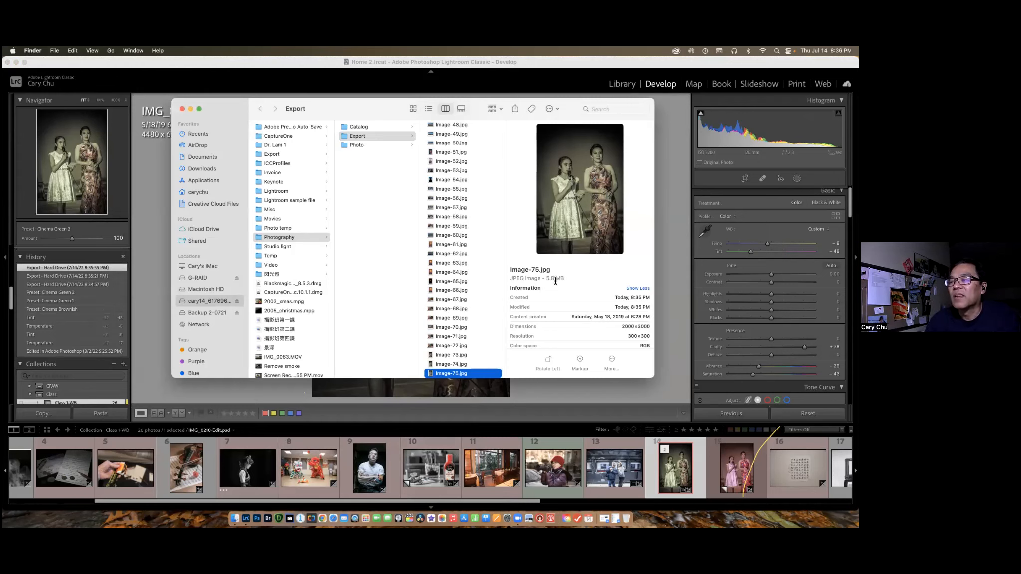
Export IMG_0210-Edit.psd with a 4000-pixel long edge and the file size limited to 2,500 K, and check the JPEG's details in Finder.
{"action": "left_click", "coordinate": [617, 388]}
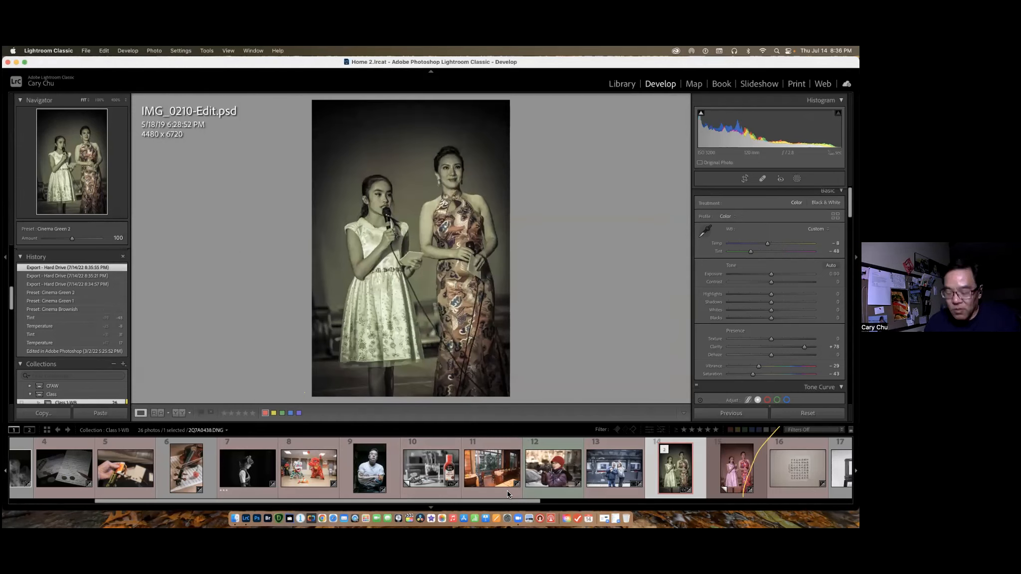
{"action": "key", "text": "super+shift+e"}
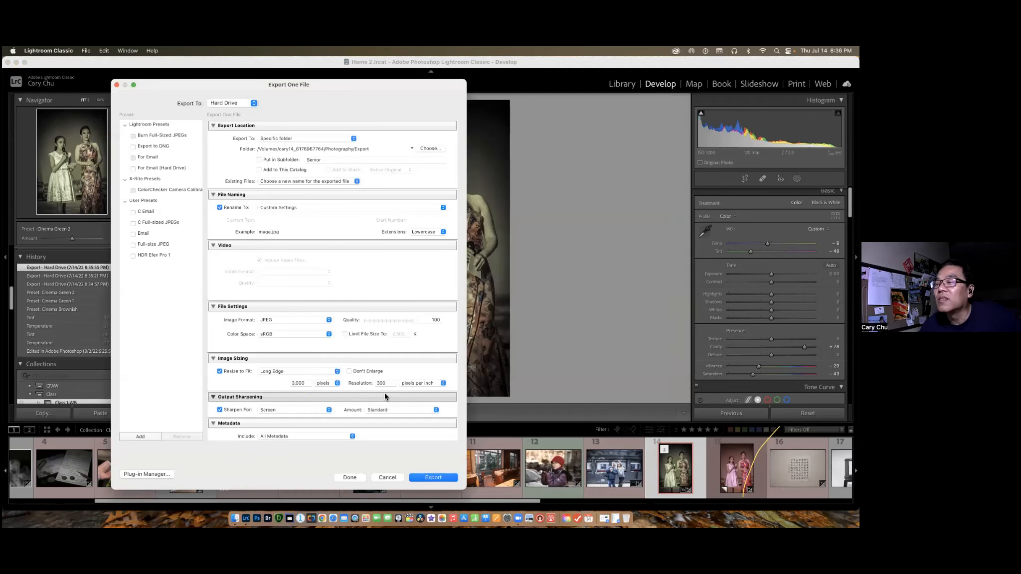
{"action": "left_click", "coordinate": [307, 383]}
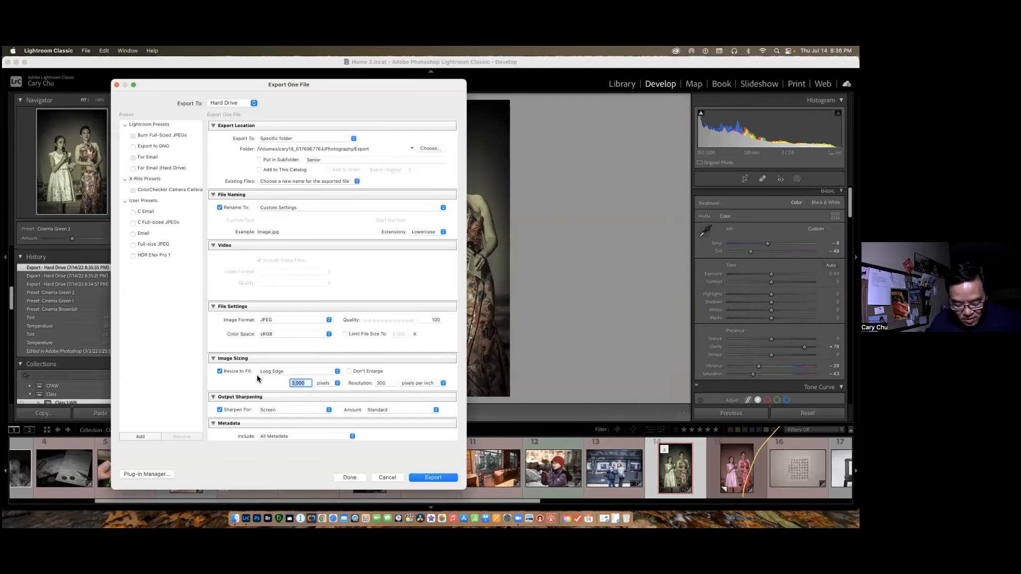
{"action": "type", "text": "4,000"}
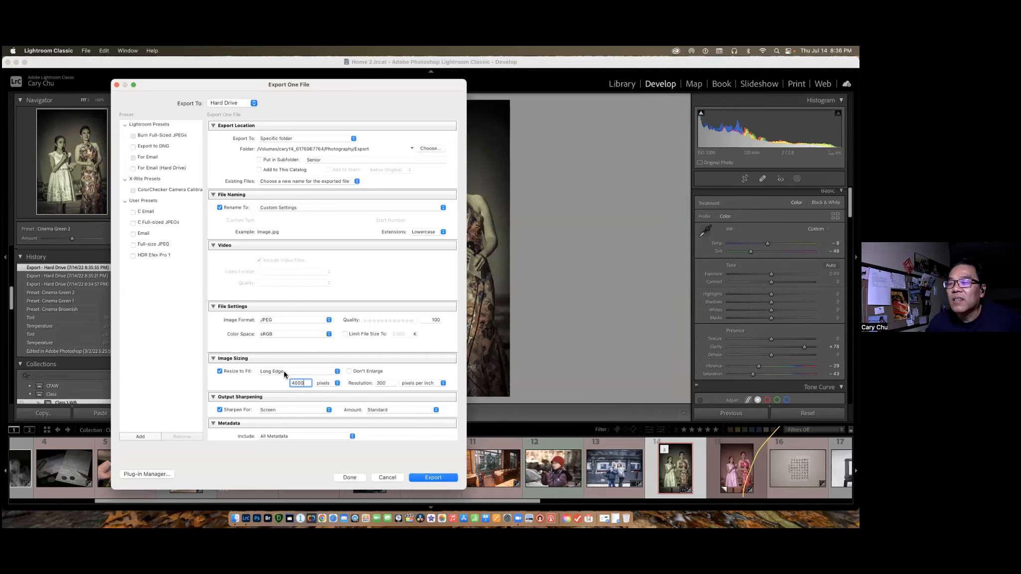
{"action": "left_click", "coordinate": [345, 334]}
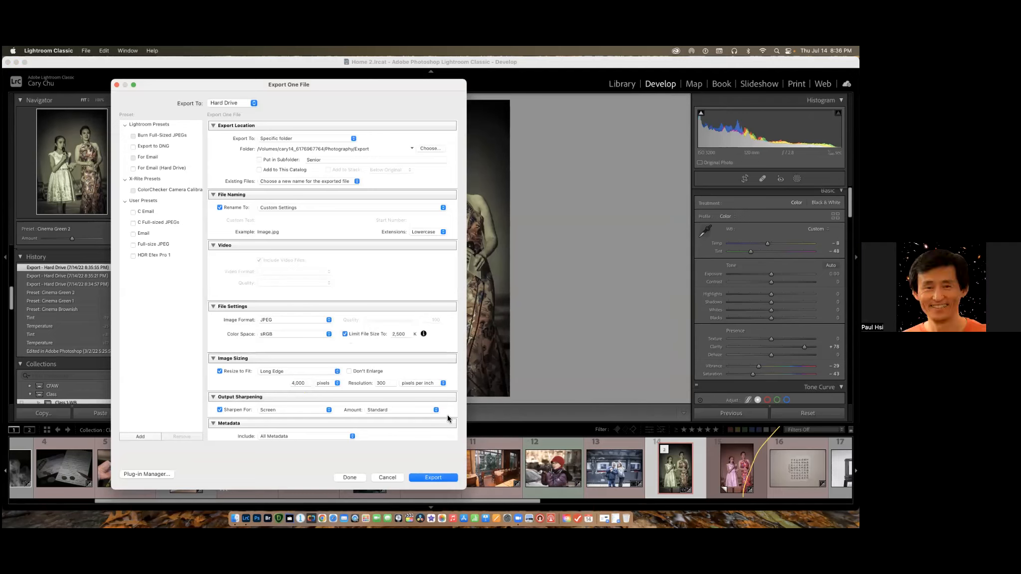
{"action": "left_click", "coordinate": [433, 478]}
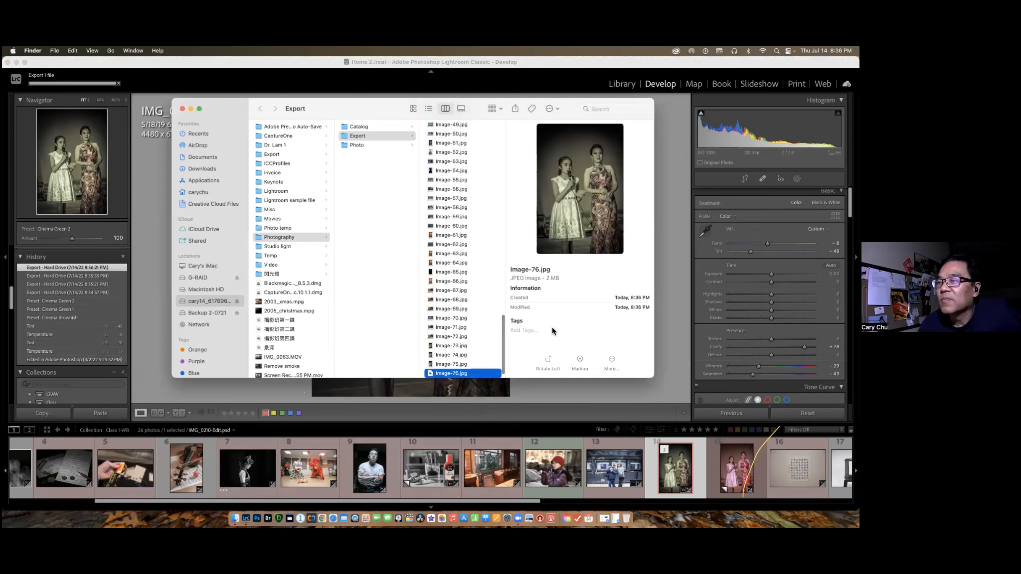
{"action": "left_click", "coordinate": [637, 289]}
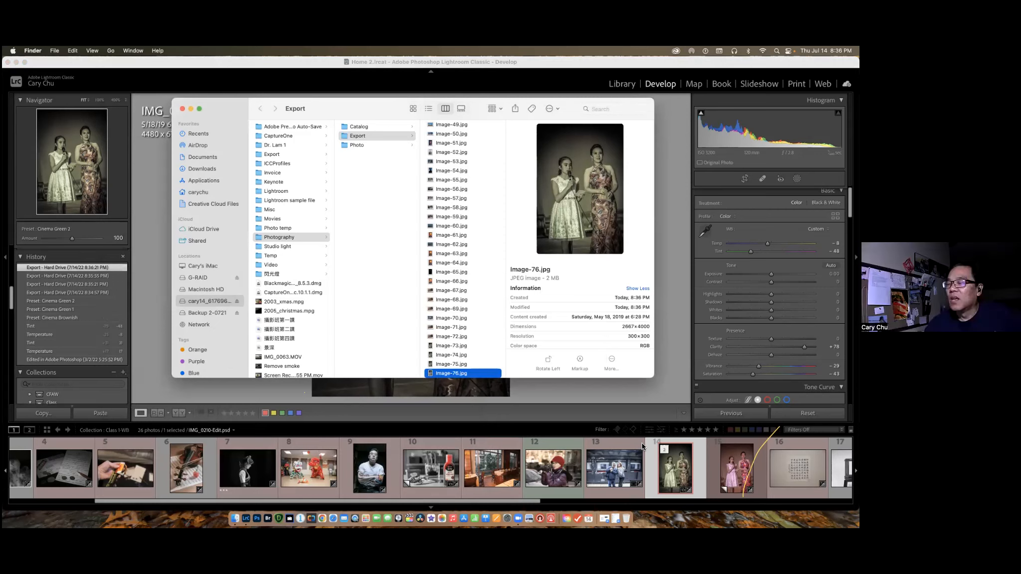
Return to Lightroom Classic and select the restaurant photo 2Q7A0438.DNG.
{"action": "left_click", "coordinate": [678, 476]}
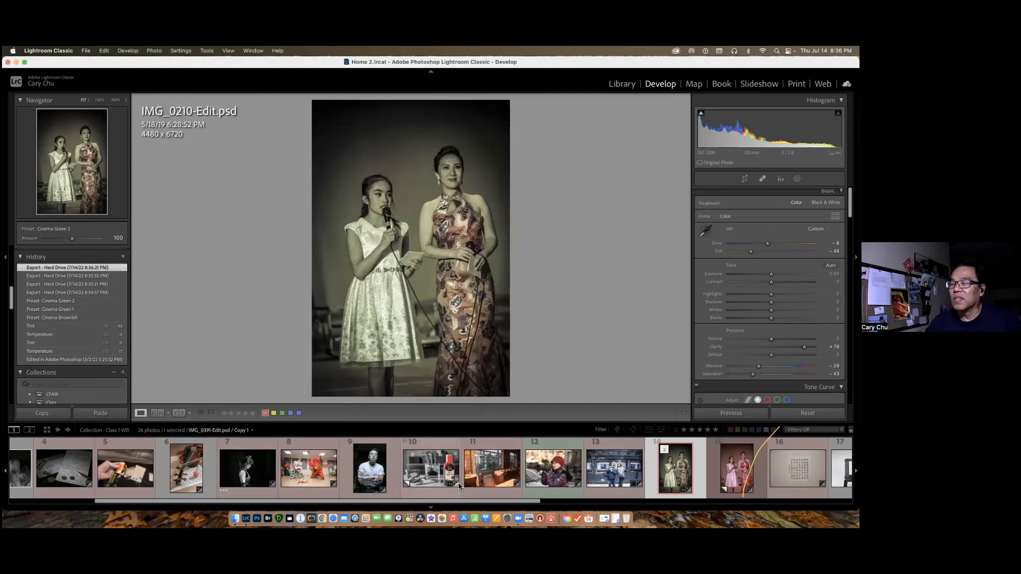
{"action": "left_click", "coordinate": [492, 474]}
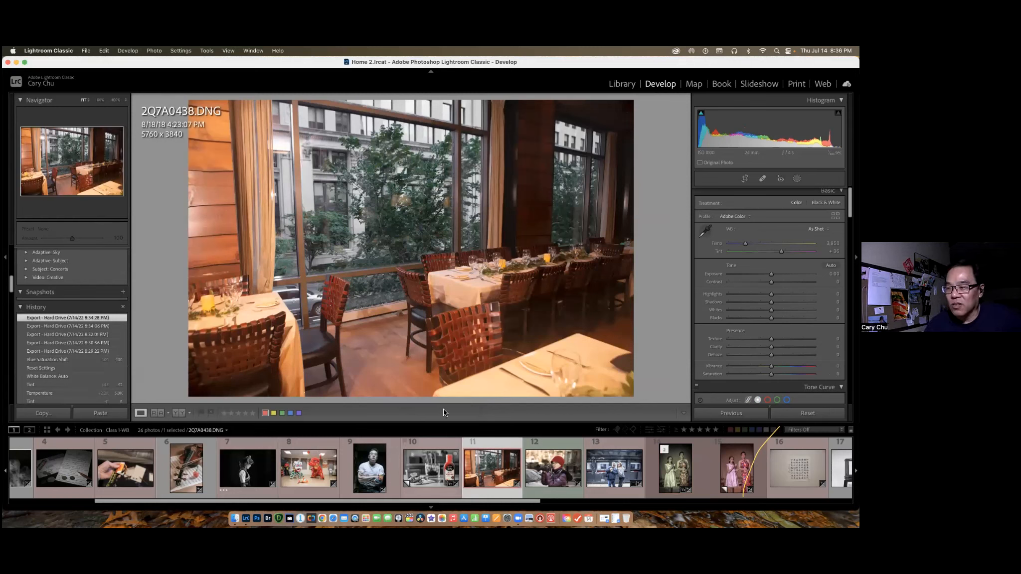
Export 2Q7A0438.DNG as an sRGB JPEG with a 4,000-pixel long edge, 300 pixels per inch and the file size limited to 2,500 K.
{"action": "key", "text": "super+shift+e"}
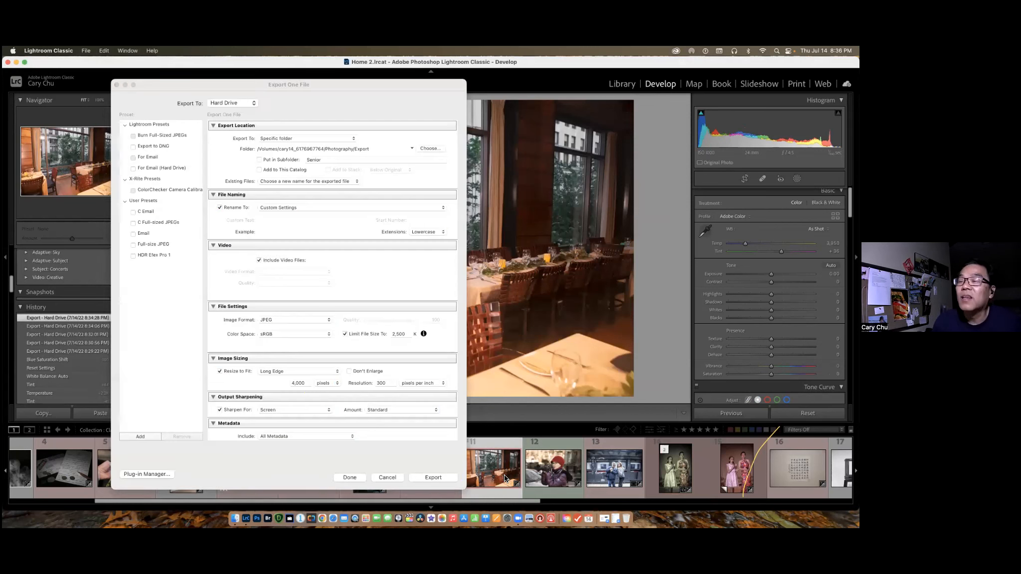
{"action": "left_click", "coordinate": [345, 336]}
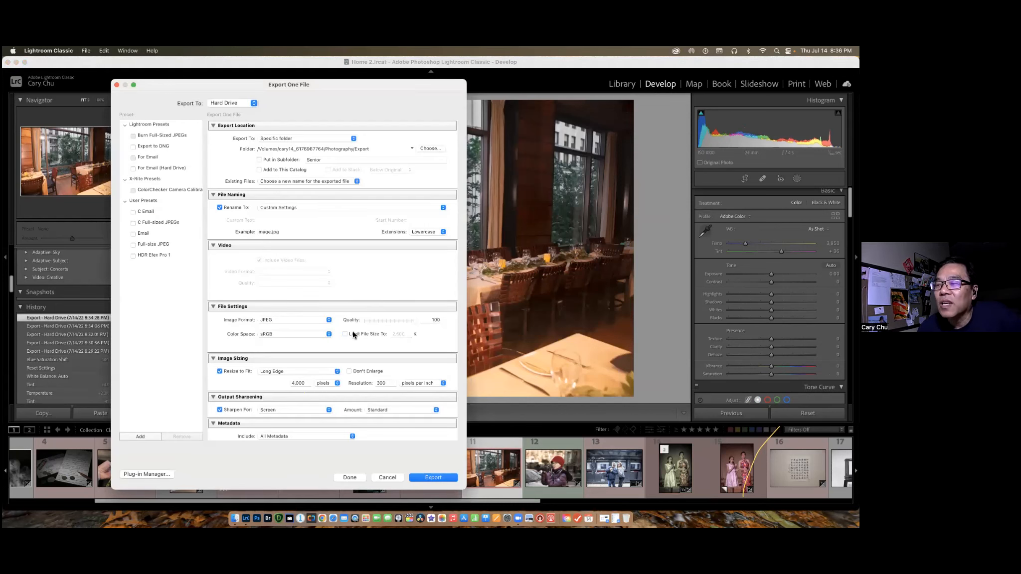
{"action": "left_click", "coordinate": [219, 373]}
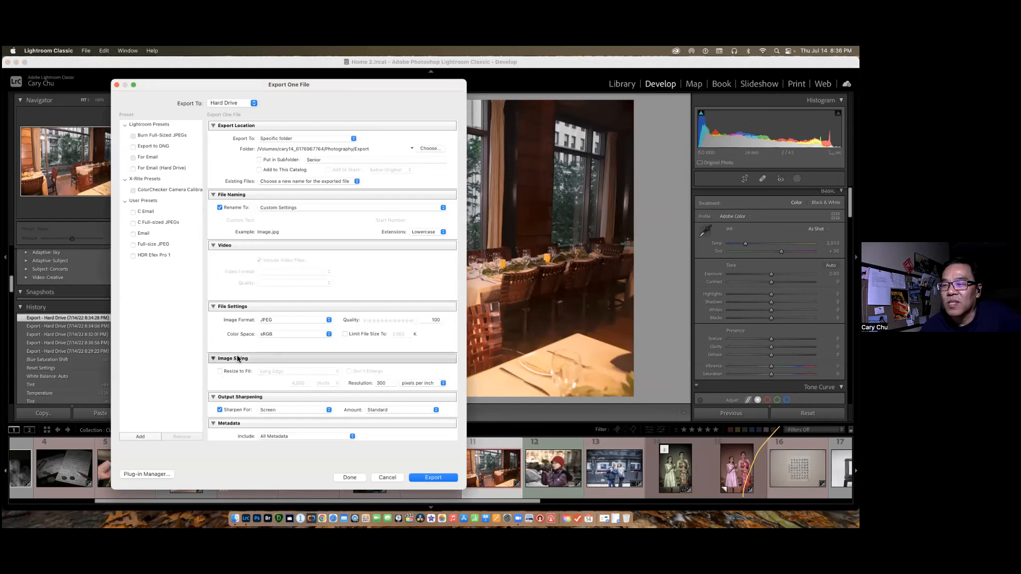
{"action": "left_click", "coordinate": [220, 372]}
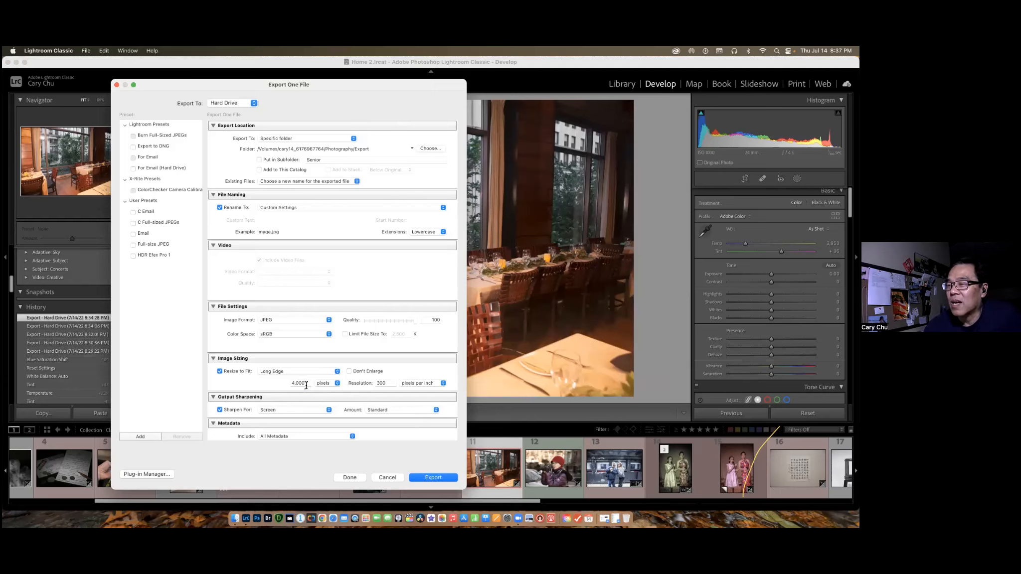
{"action": "left_click", "coordinate": [344, 336]}
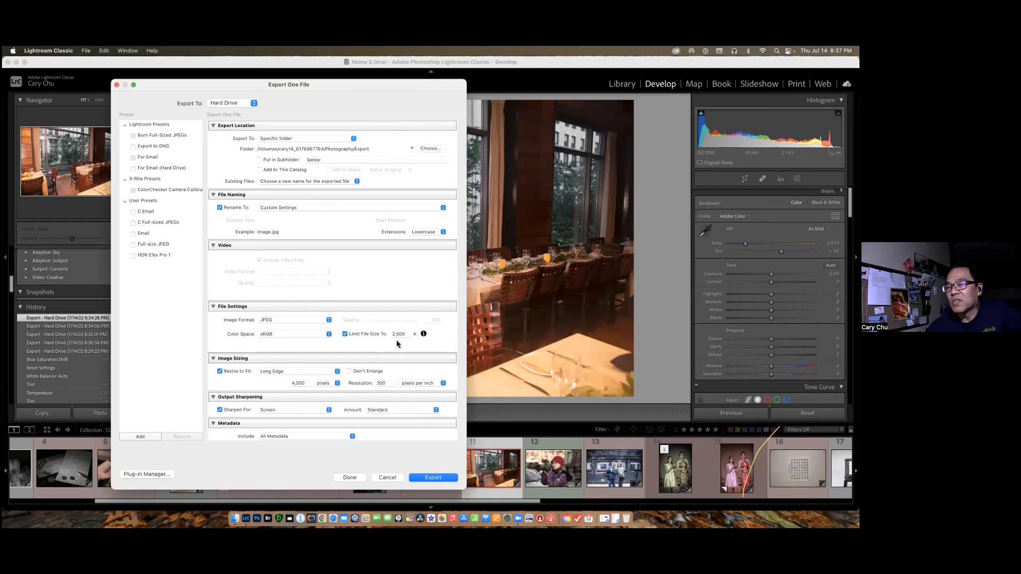
{"action": "left_click", "coordinate": [344, 334]}
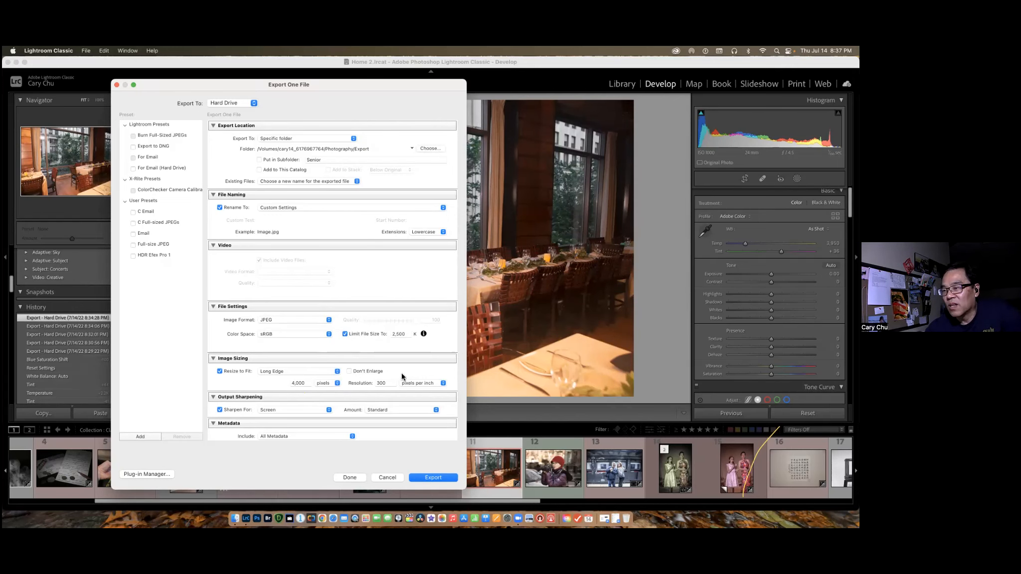
{"action": "left_click", "coordinate": [432, 478]}
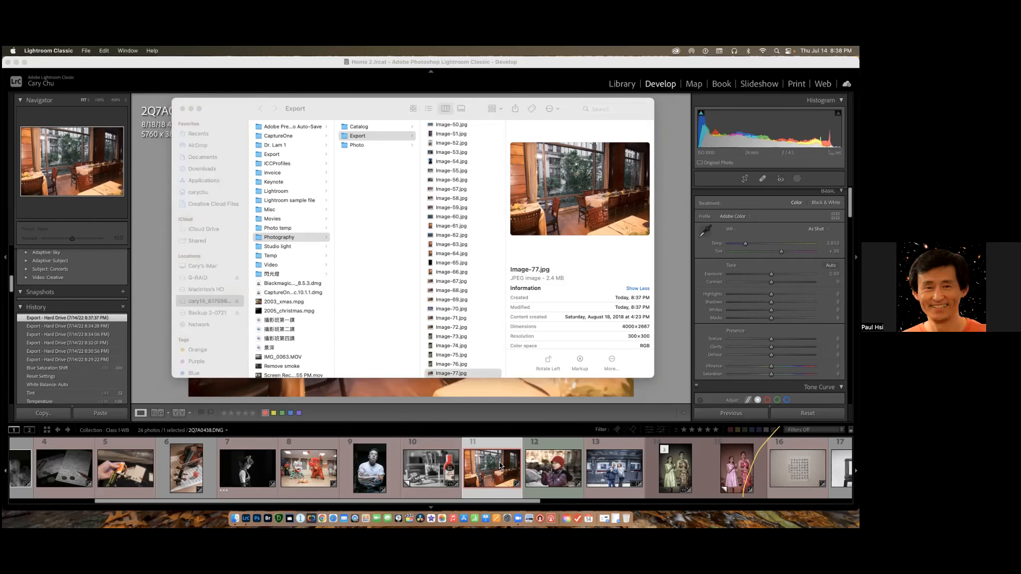
Return to Lightroom Classic and open the Class 5-group edit collection in the Library module.
{"action": "left_click", "coordinate": [500, 466]}
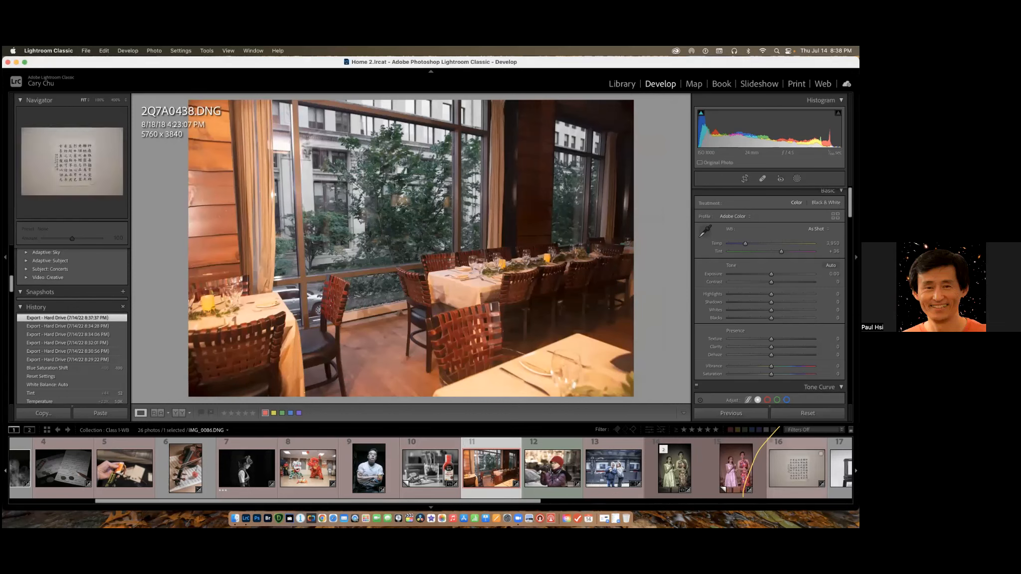
{"action": "scroll", "coordinate": [748, 469], "scroll_direction": "left", "scroll_amount": 1}
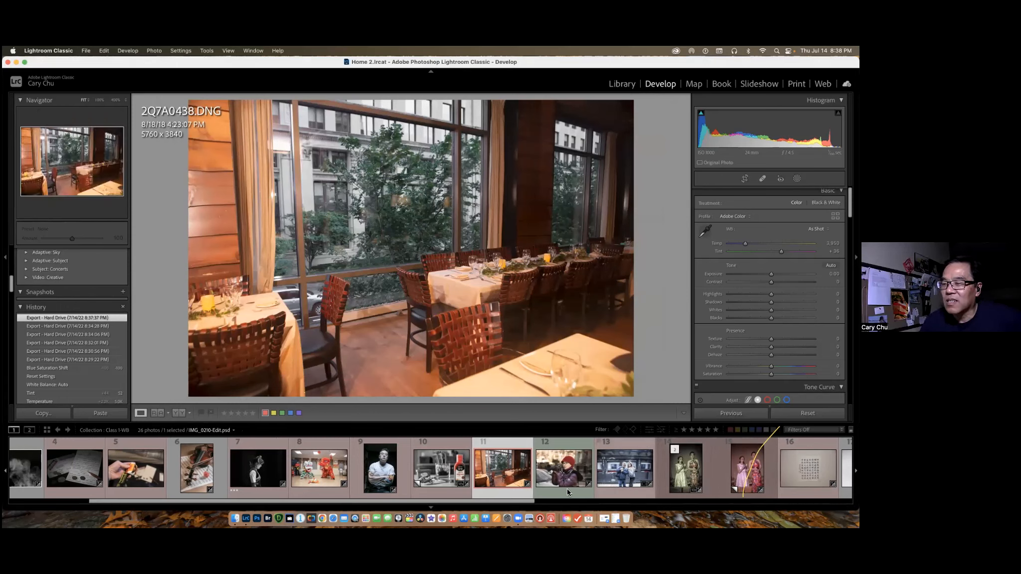
{"action": "scroll", "coordinate": [689, 448], "scroll_direction": "right", "scroll_amount": 1}
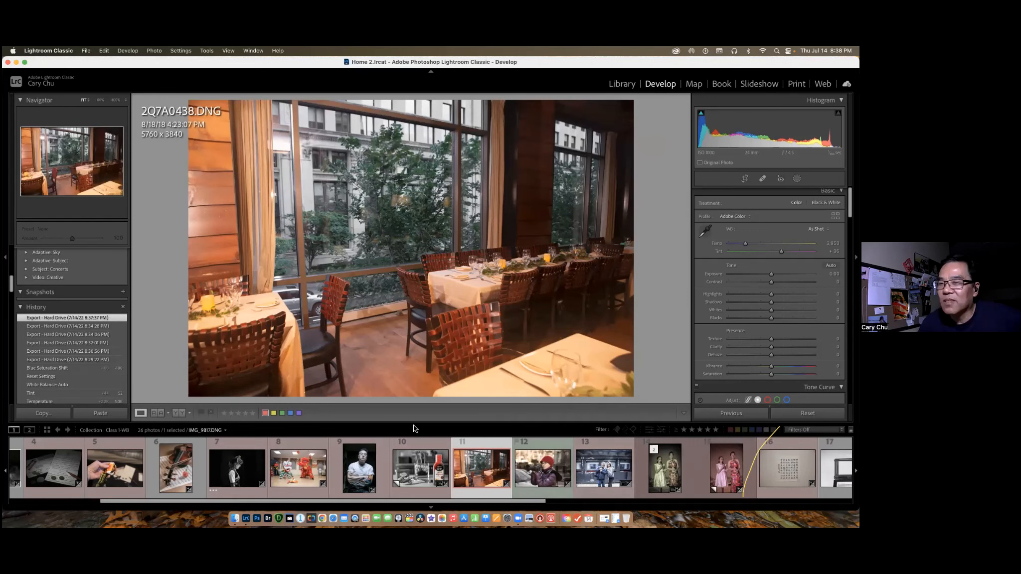
{"action": "left_click", "coordinate": [622, 84]}
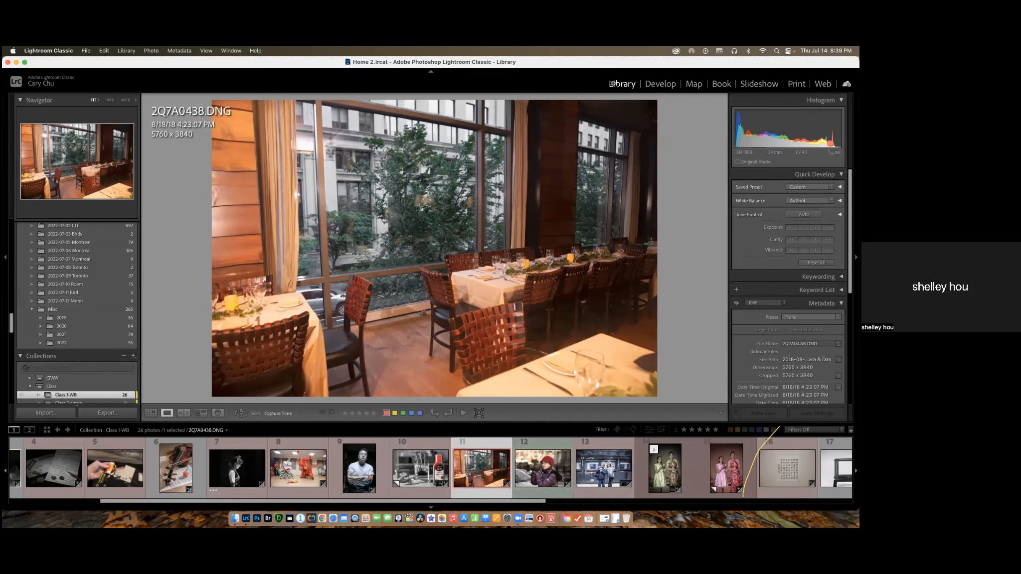
{"action": "scroll", "coordinate": [91, 381], "scroll_direction": "down", "scroll_amount": 3}
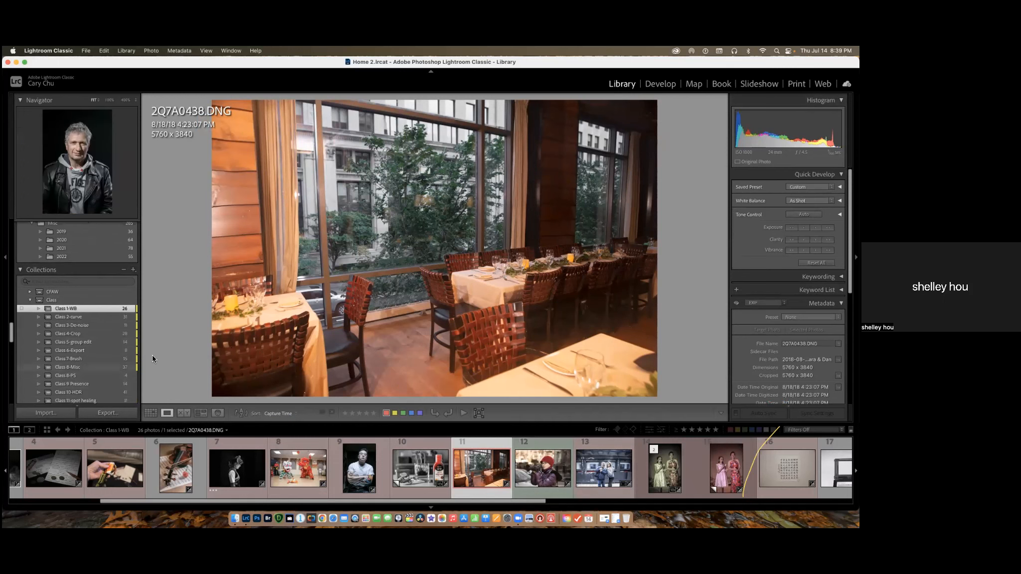
{"action": "left_click", "coordinate": [90, 343]}
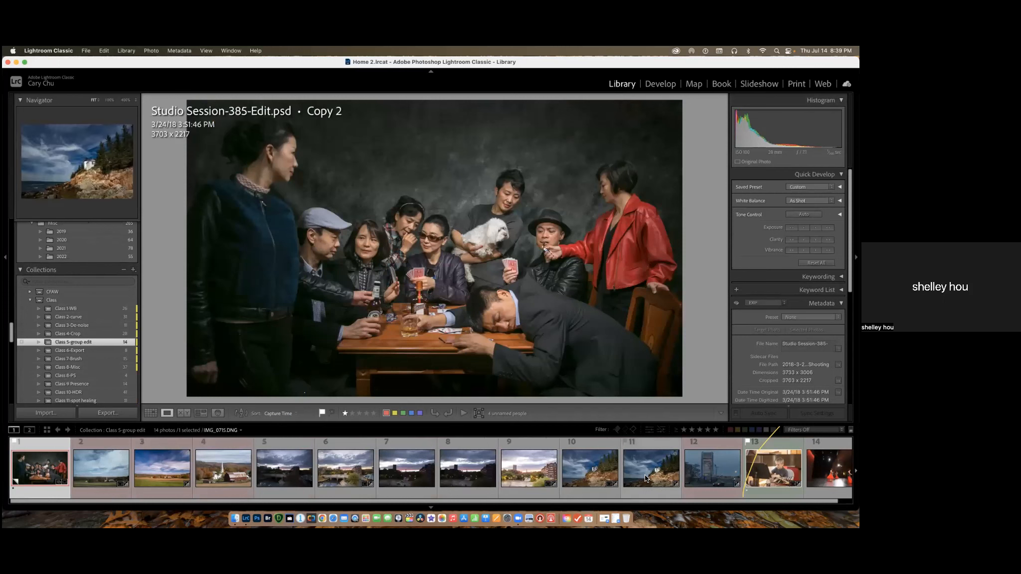
Select the lighthouse photo IMG_0714.DNG and go to its source folder in the Library.
{"action": "left_click", "coordinate": [593, 478]}
{"action": "right_click", "coordinate": [593, 476]}
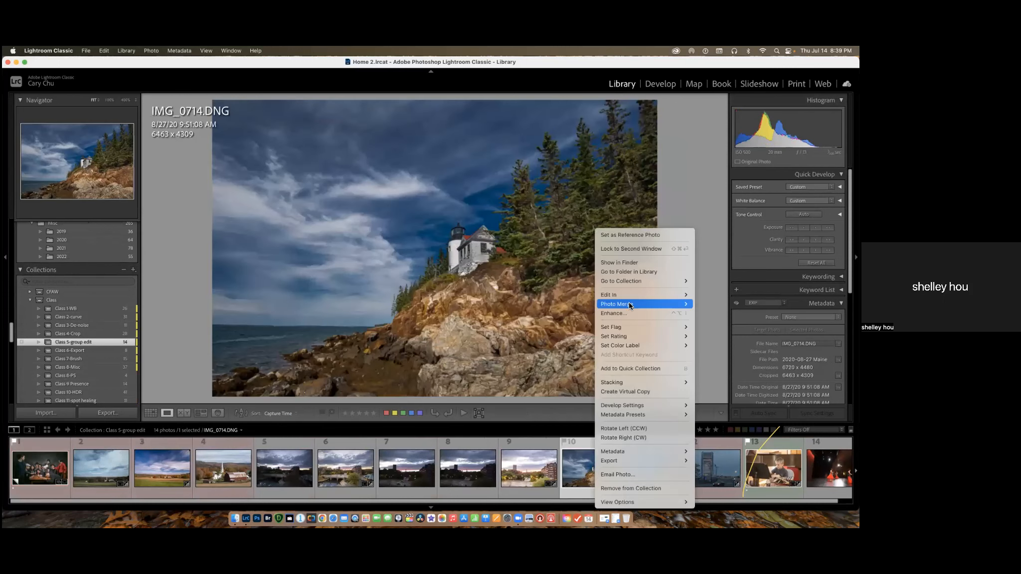
{"action": "mouse_move", "coordinate": [633, 296]}
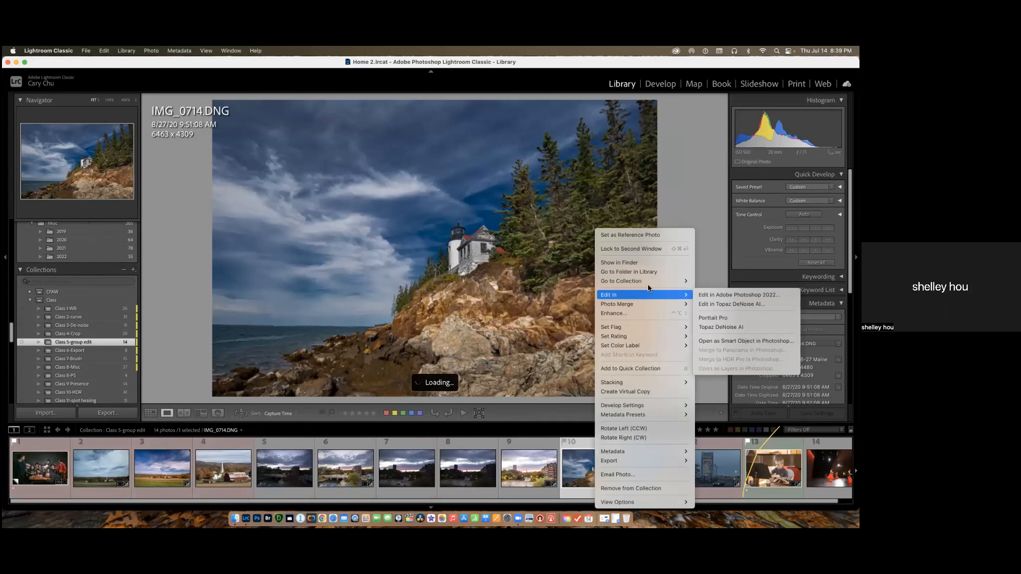
{"action": "key", "text": "Escape"}
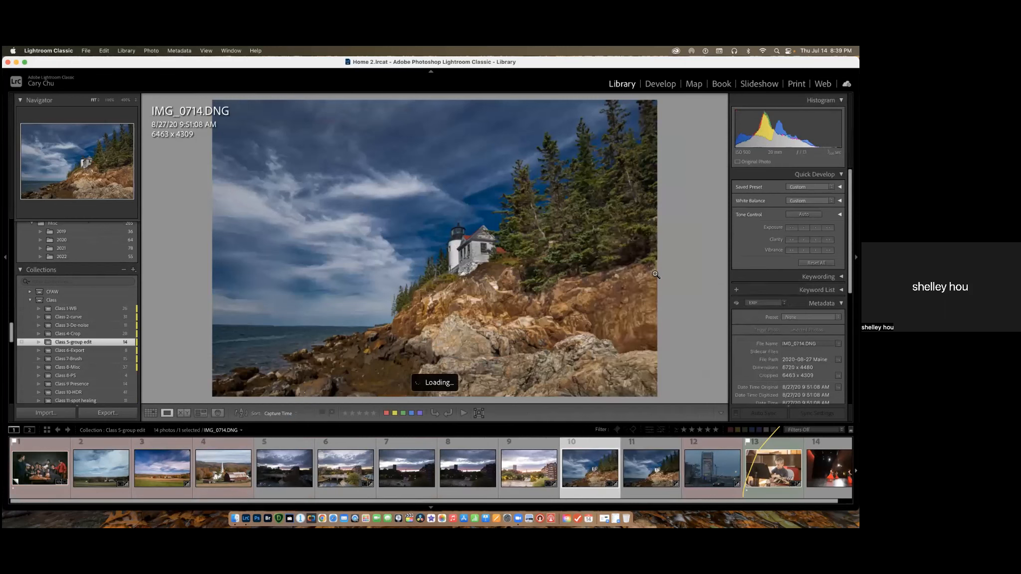
{"action": "right_click", "coordinate": [587, 463]}
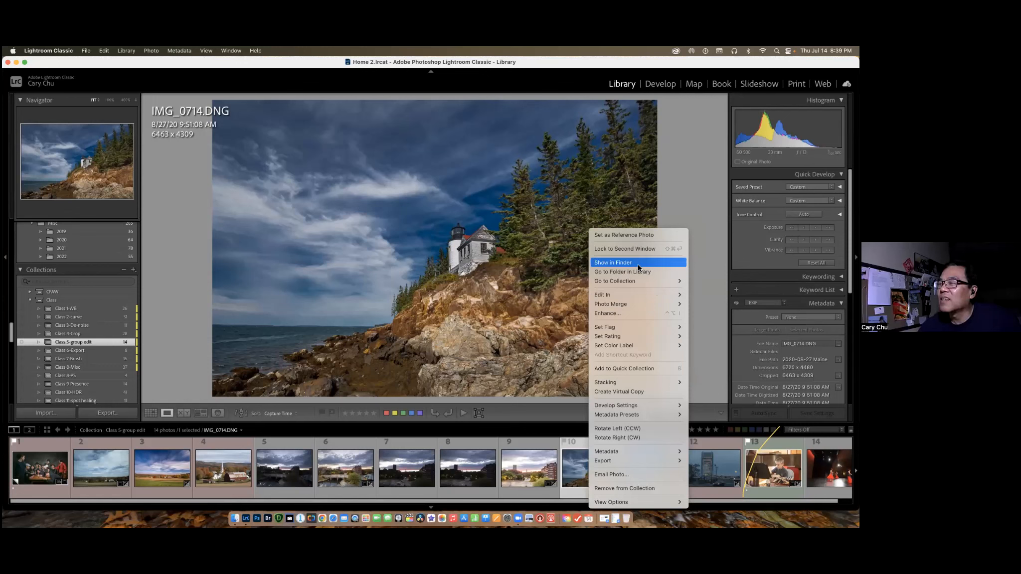
{"action": "left_click", "coordinate": [649, 275]}
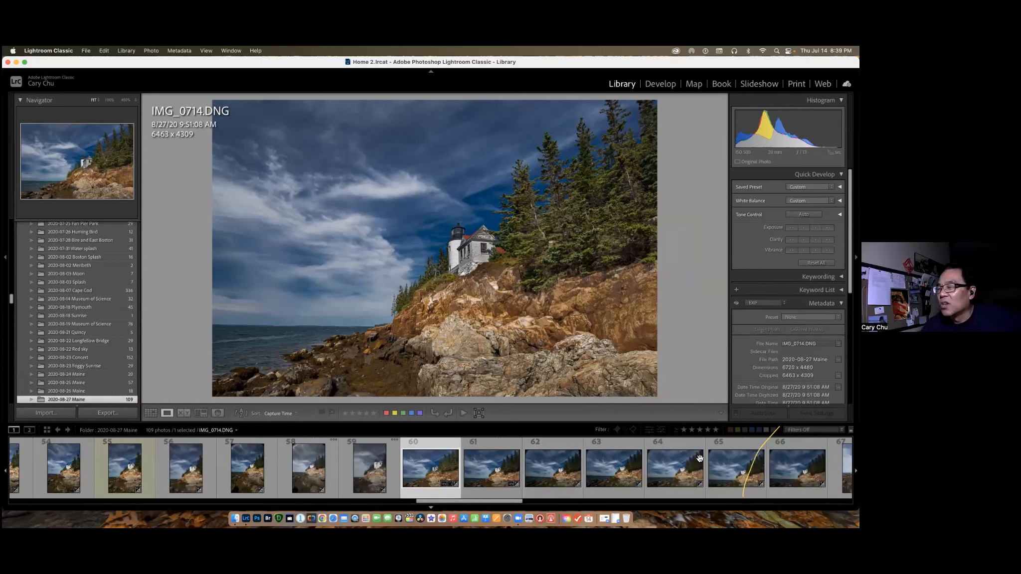
Browse the horizontal lighthouse photos in the 2020-08-27 Maine folder from IMG_0715.DNG to IMG_0720.DNG.
{"action": "scroll", "coordinate": [593, 464], "scroll_direction": "down", "scroll_amount": 1}
{"action": "scroll", "coordinate": [571, 463], "scroll_direction": "down", "scroll_amount": 2}
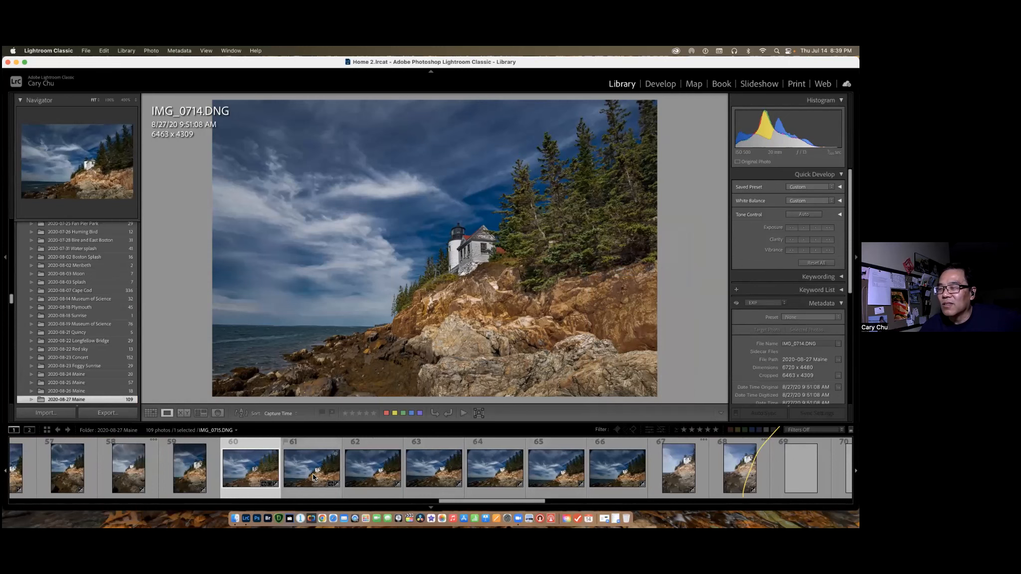
{"action": "scroll", "coordinate": [313, 476], "scroll_direction": "down", "scroll_amount": 1}
{"action": "left_click", "coordinate": [241, 480]}
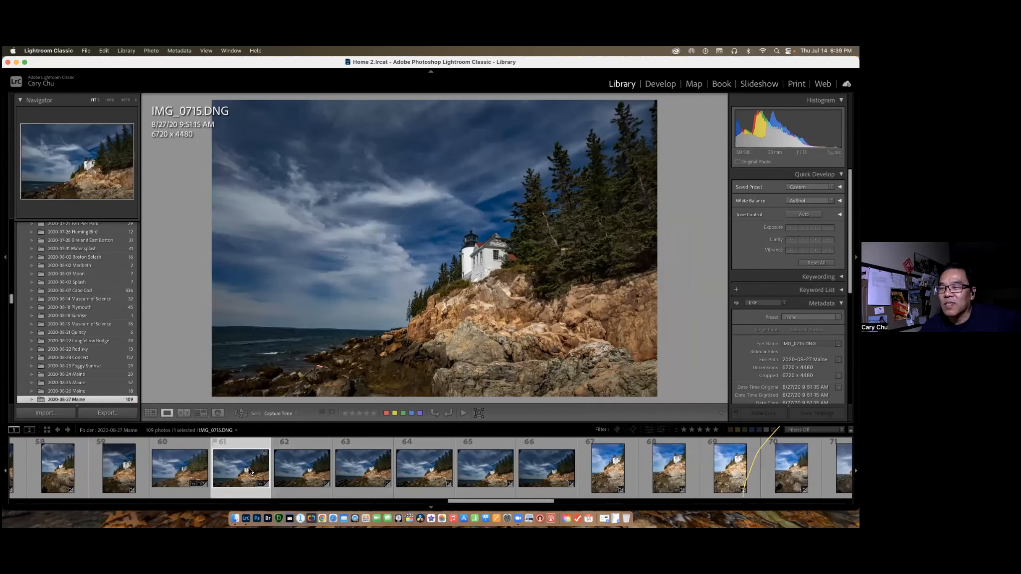
{"action": "left_click", "coordinate": [438, 482]}
{"action": "key", "text": "Right"}
{"action": "key", "text": "Right"}
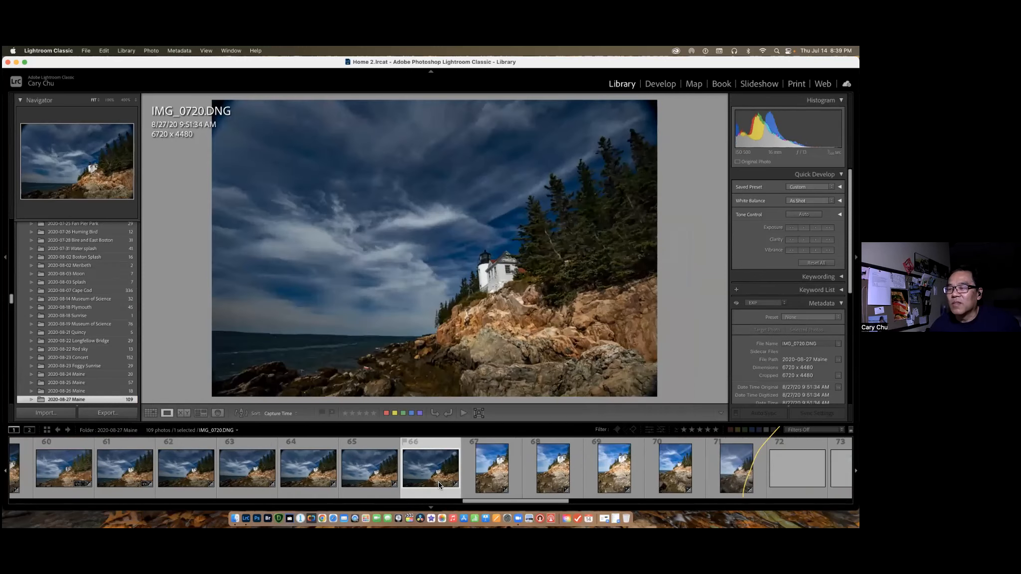
Compare the edited IMG_0714.DNG with the following horizontal lighthouse shots one by one, up to IMG_0720.DNG.
{"action": "scroll", "coordinate": [437, 475], "scroll_direction": "up", "scroll_amount": 4}
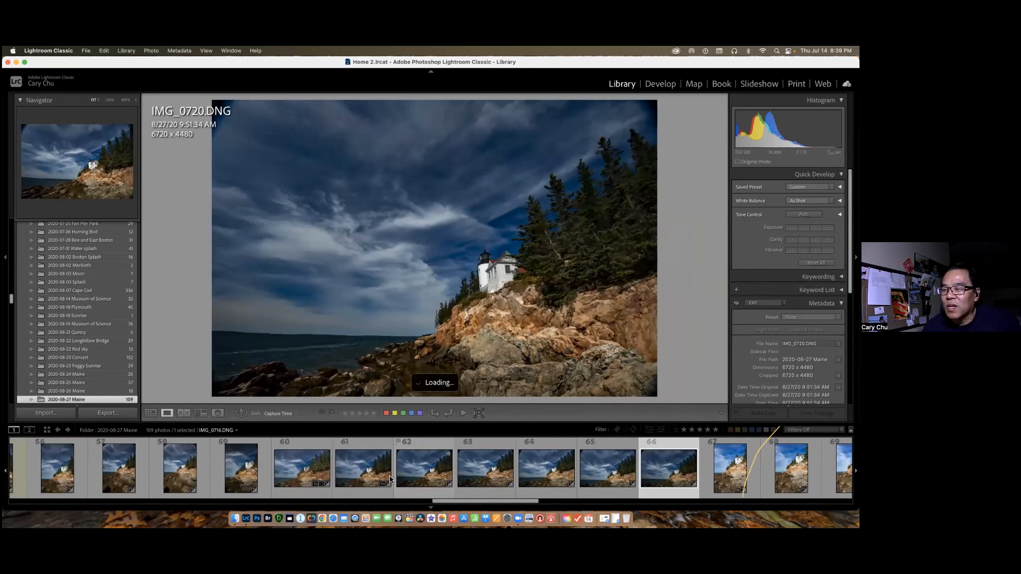
{"action": "left_click", "coordinate": [324, 470]}
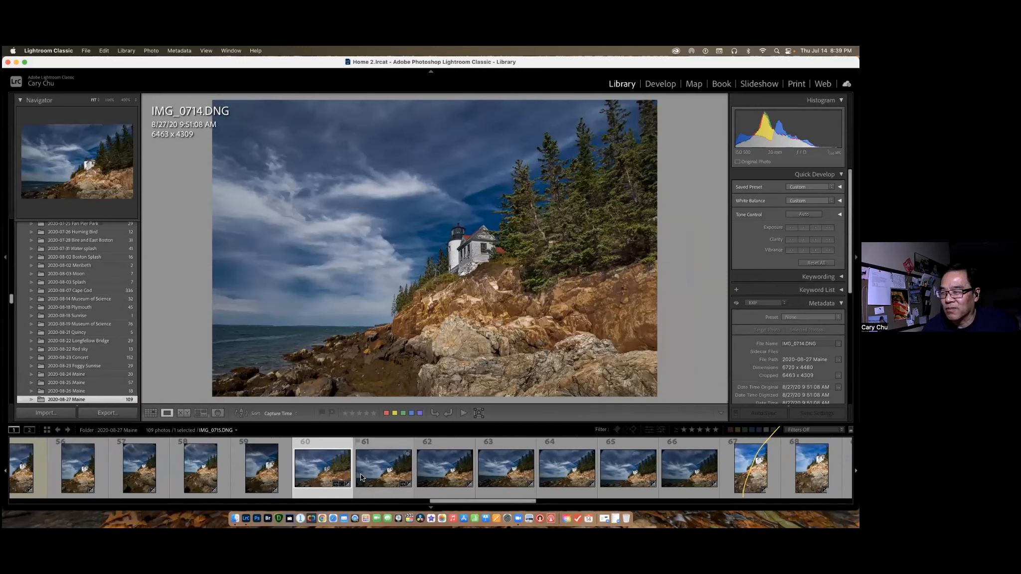
{"action": "scroll", "coordinate": [361, 477], "scroll_direction": "up", "scroll_amount": 1}
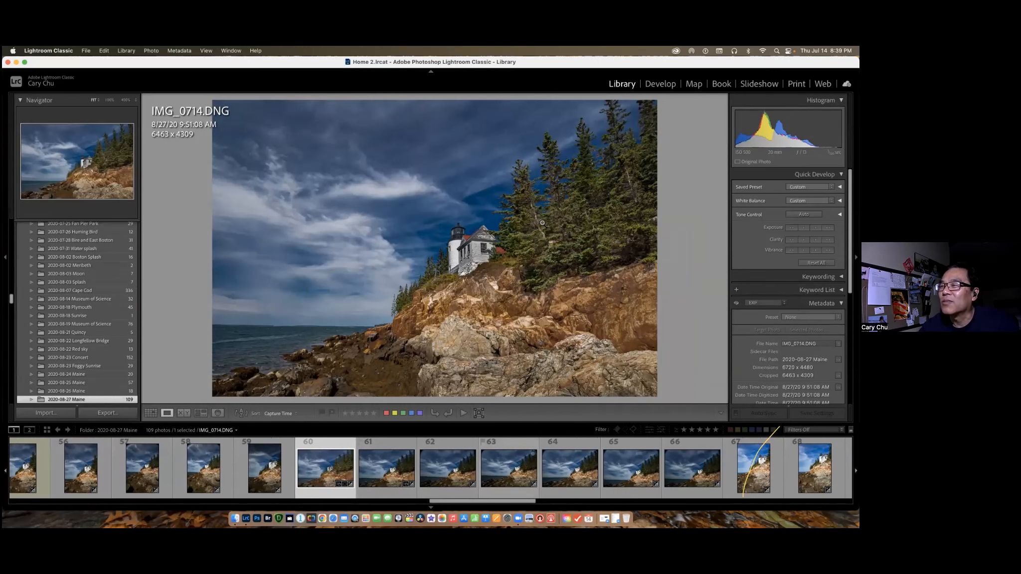
{"action": "left_click", "coordinate": [452, 471]}
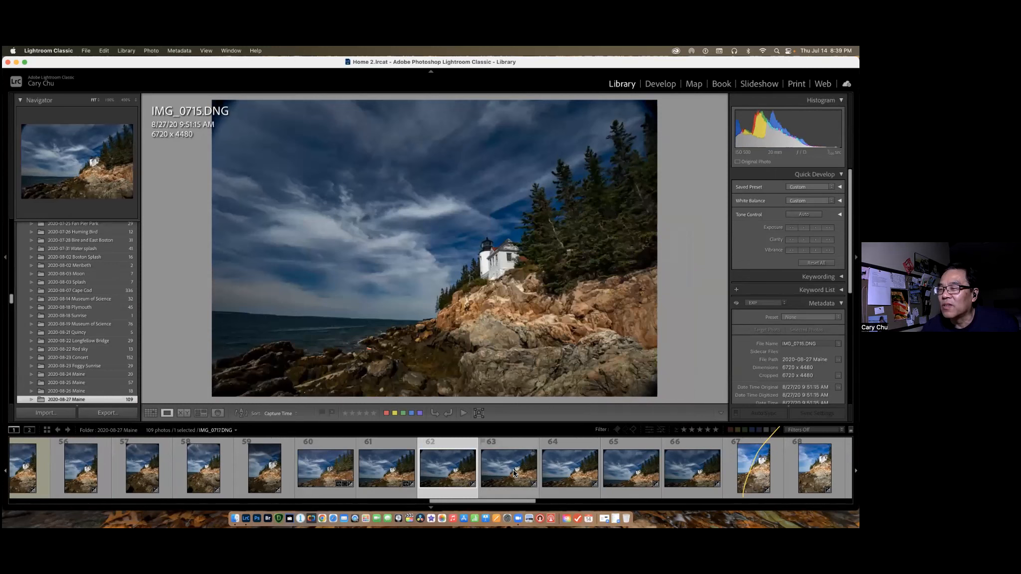
{"action": "left_click", "coordinate": [514, 473]}
{"action": "left_click", "coordinate": [571, 472]}
{"action": "left_click", "coordinate": [638, 473]}
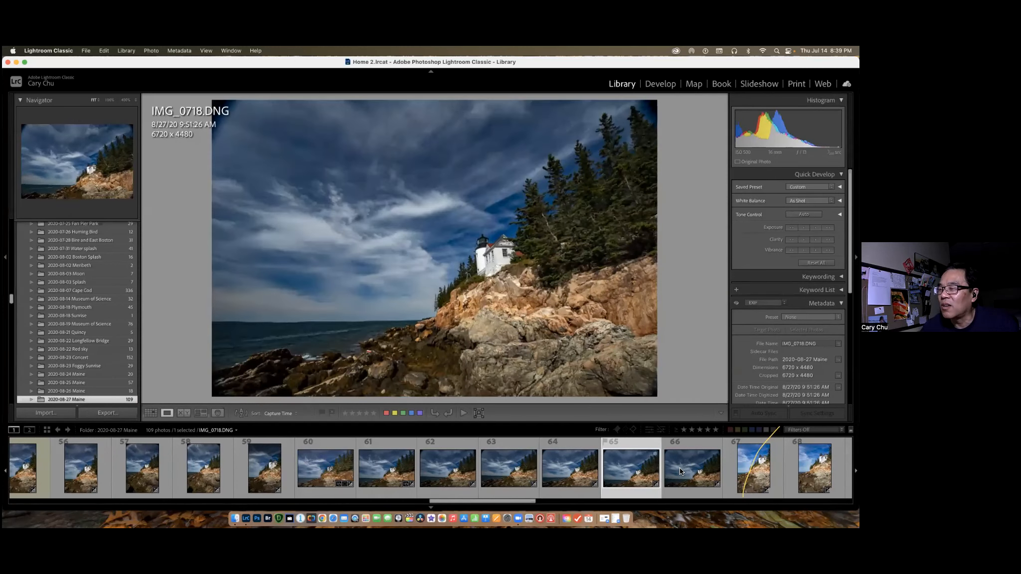
{"action": "left_click", "coordinate": [681, 471]}
Look through the vertical lighthouse shots from IMG_0707.DNG to IMG_0711.DNG and go back to IMG_0709.DNG.
{"action": "scroll", "coordinate": [623, 471], "scroll_direction": "up", "scroll_amount": 4}
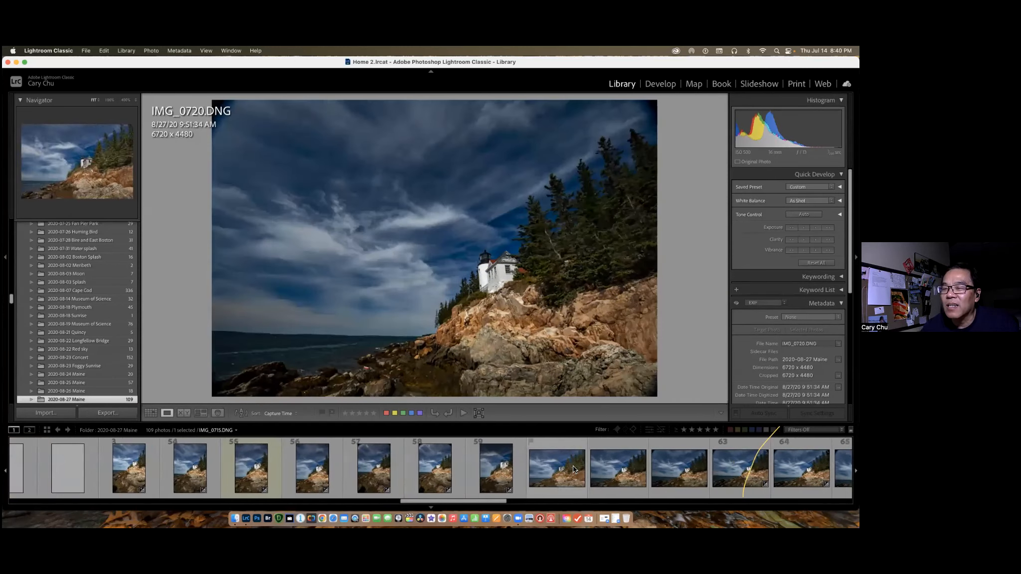
{"action": "scroll", "coordinate": [574, 470], "scroll_direction": "up", "scroll_amount": 2}
{"action": "left_click", "coordinate": [213, 471]}
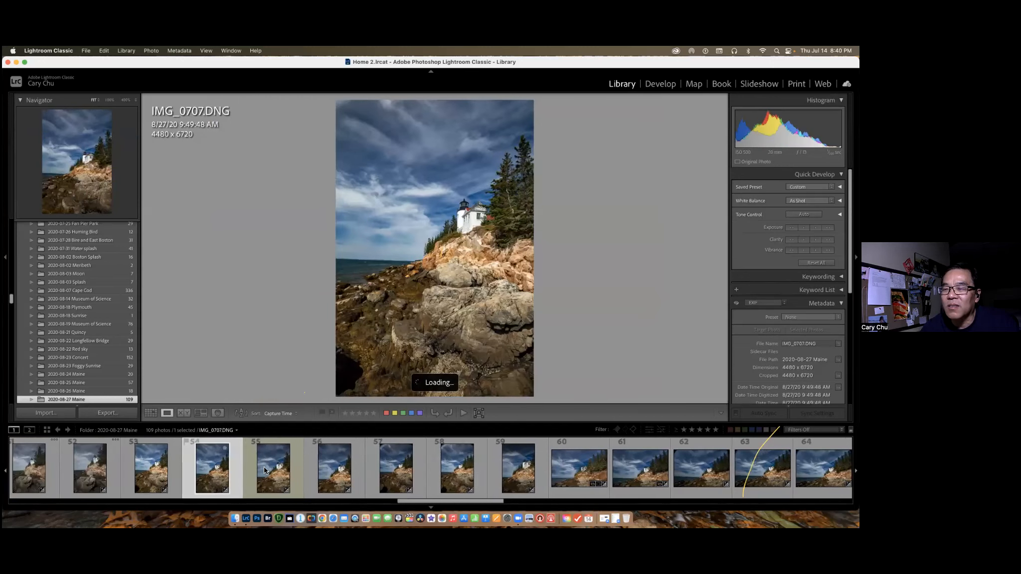
{"action": "left_click", "coordinate": [265, 472]}
{"action": "left_click", "coordinate": [329, 474]}
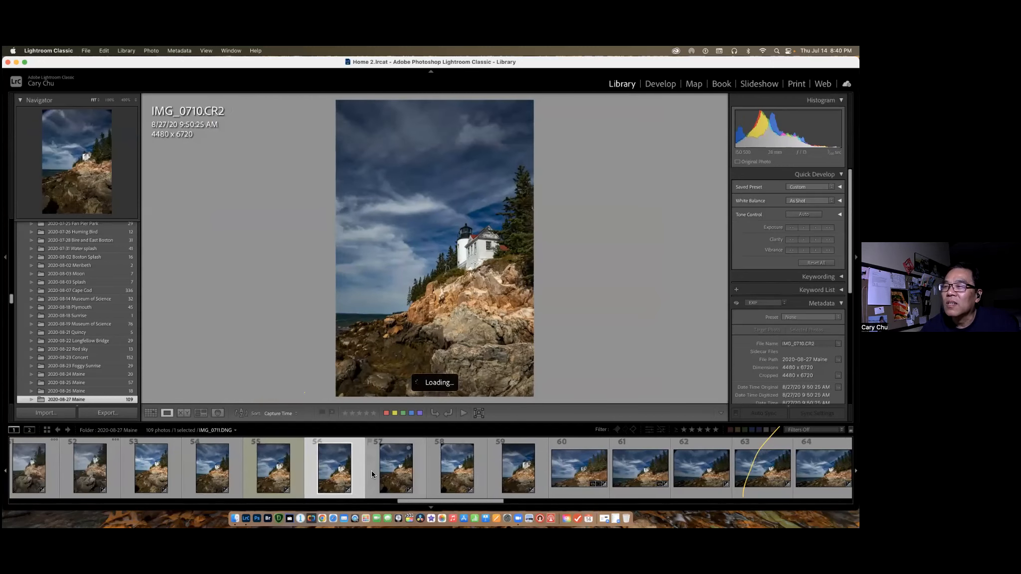
{"action": "left_click", "coordinate": [375, 474]}
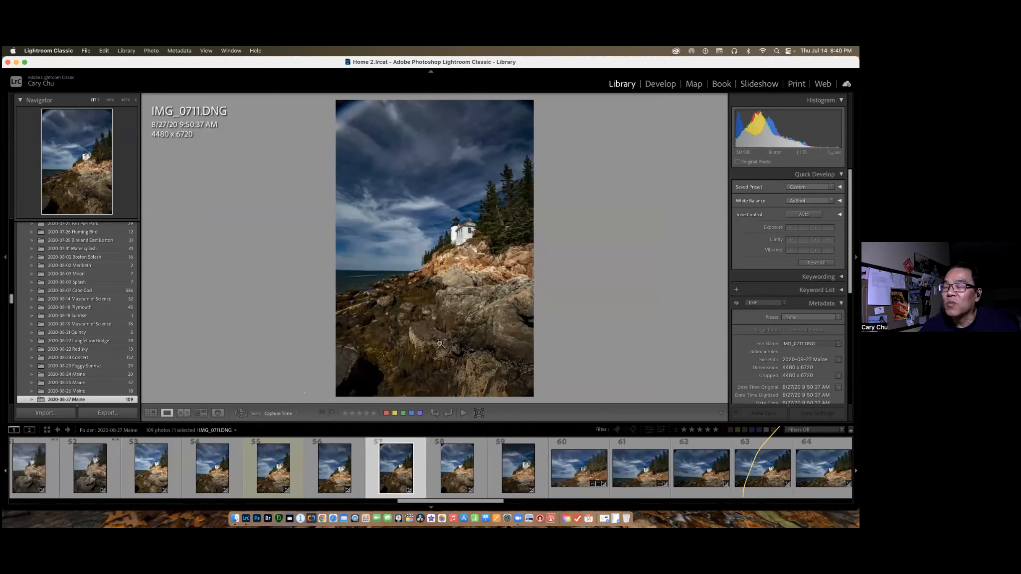
{"action": "left_click", "coordinate": [265, 479]}
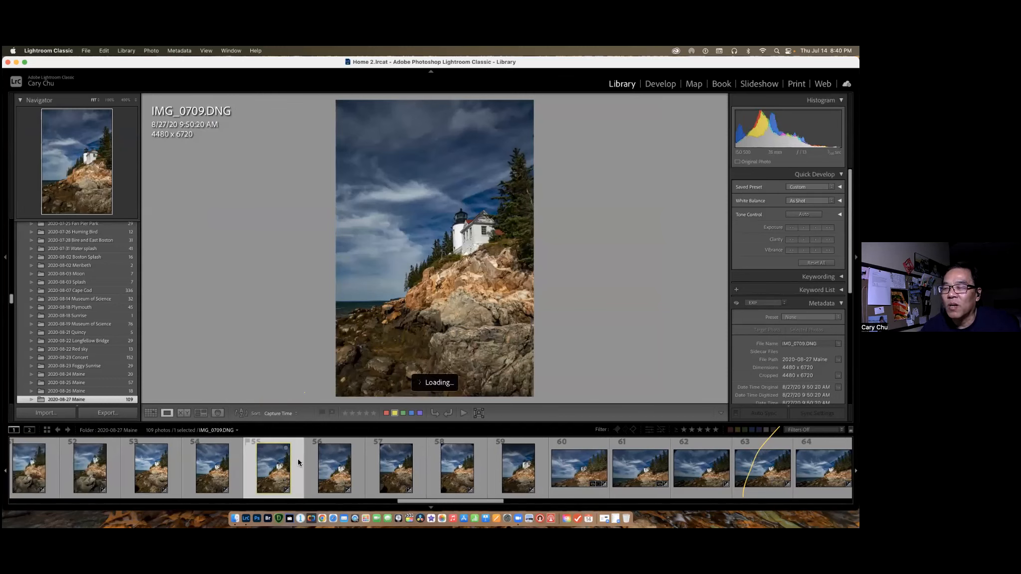
Reselect IMG_0714.DNG in the Maine folder and reopen the Class 5-group edit collection.
{"action": "scroll", "coordinate": [374, 473], "scroll_direction": "right", "scroll_amount": 4}
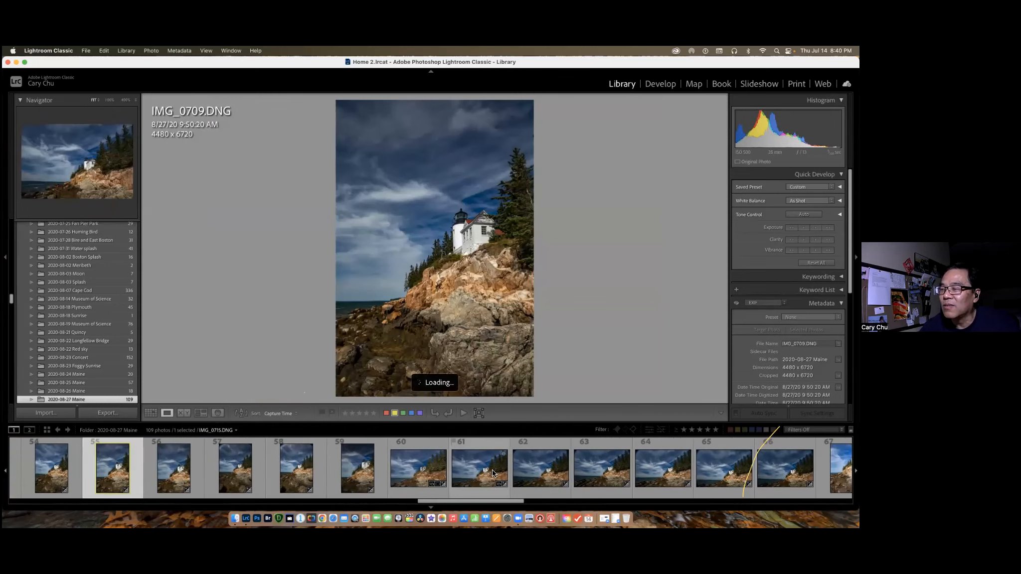
{"action": "left_click", "coordinate": [394, 472]}
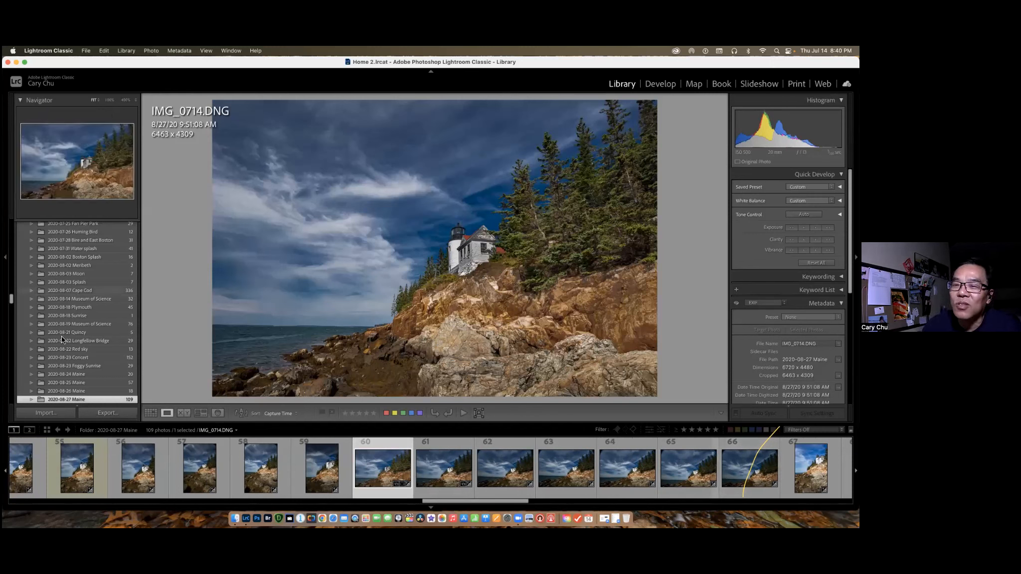
{"action": "scroll", "coordinate": [77, 335], "scroll_direction": "down", "scroll_amount": 10}
{"action": "scroll", "coordinate": [77, 335], "scroll_direction": "down", "scroll_amount": 15}
{"action": "scroll", "coordinate": [76, 335], "scroll_direction": "down", "scroll_amount": 15}
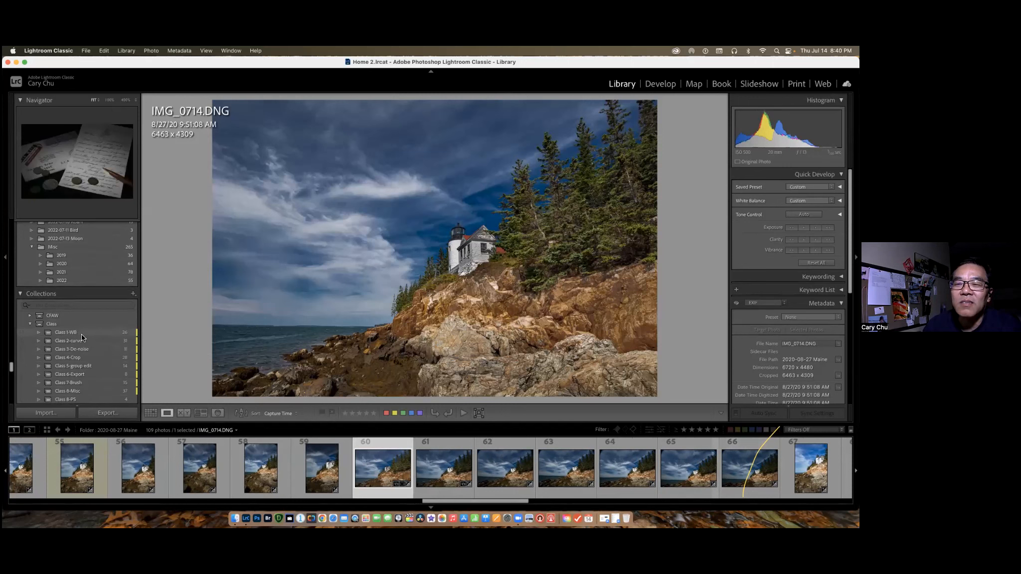
{"action": "left_click", "coordinate": [89, 366]}
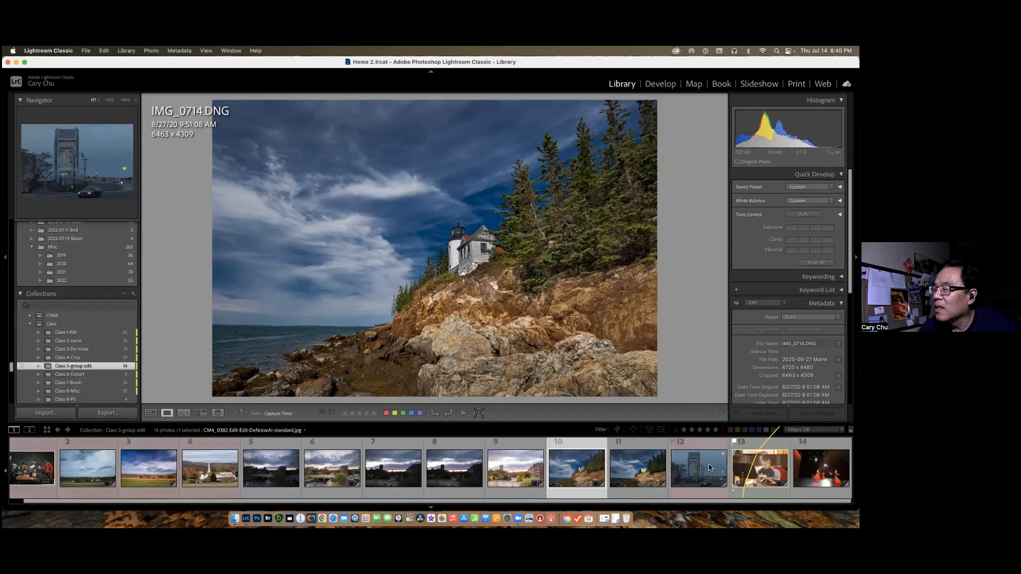
Show the source folder of CM4_0129.dng, the photo of the boy playing guitar, in the Library.
{"action": "left_click", "coordinate": [758, 468]}
{"action": "right_click", "coordinate": [758, 473]}
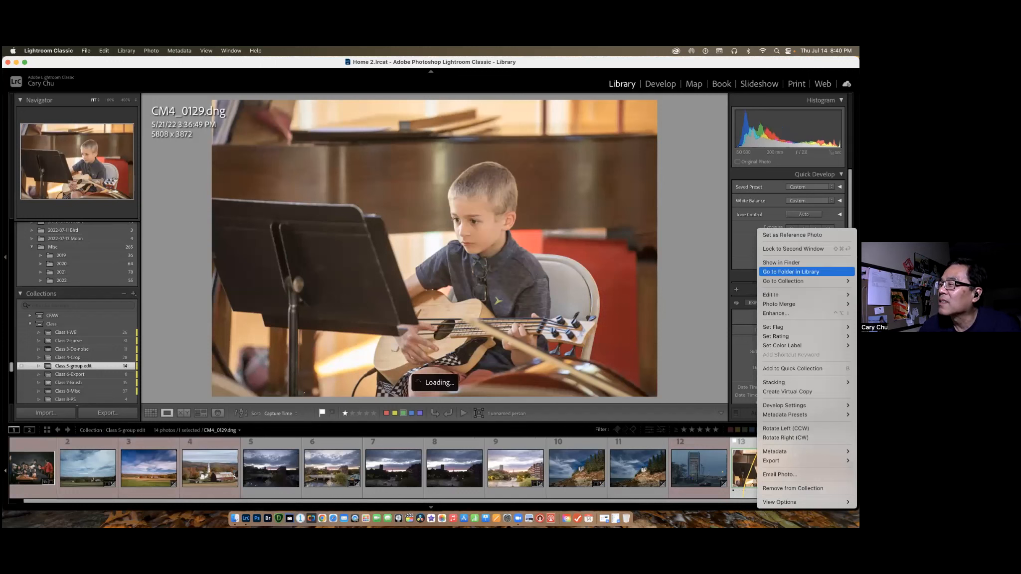
{"action": "left_click", "coordinate": [792, 272]}
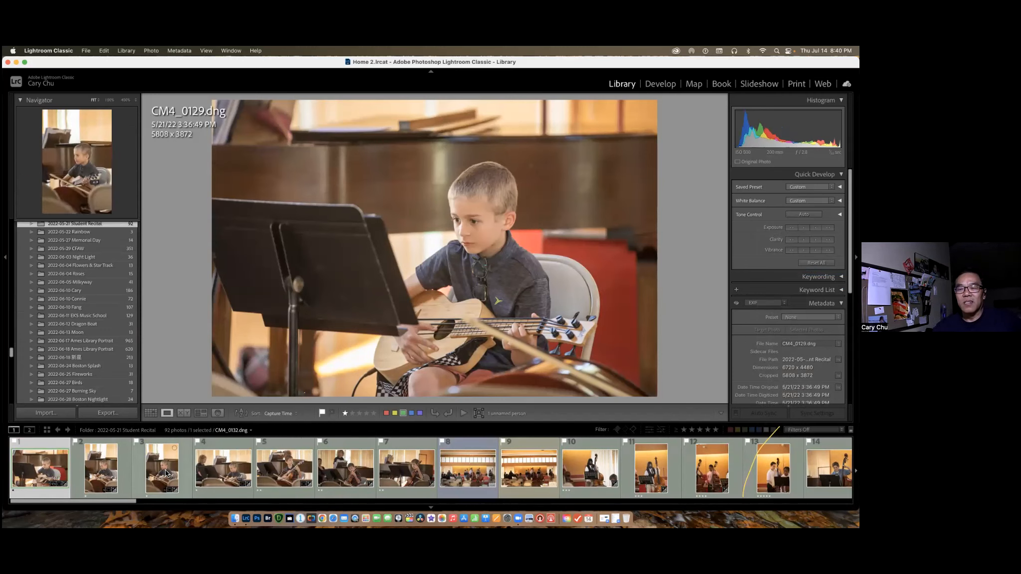
Look through the edited guitar photos at the start of the Student Recital folder and return to CM4_0129.dng.
{"action": "left_click", "coordinate": [104, 475]}
{"action": "left_click", "coordinate": [166, 472]}
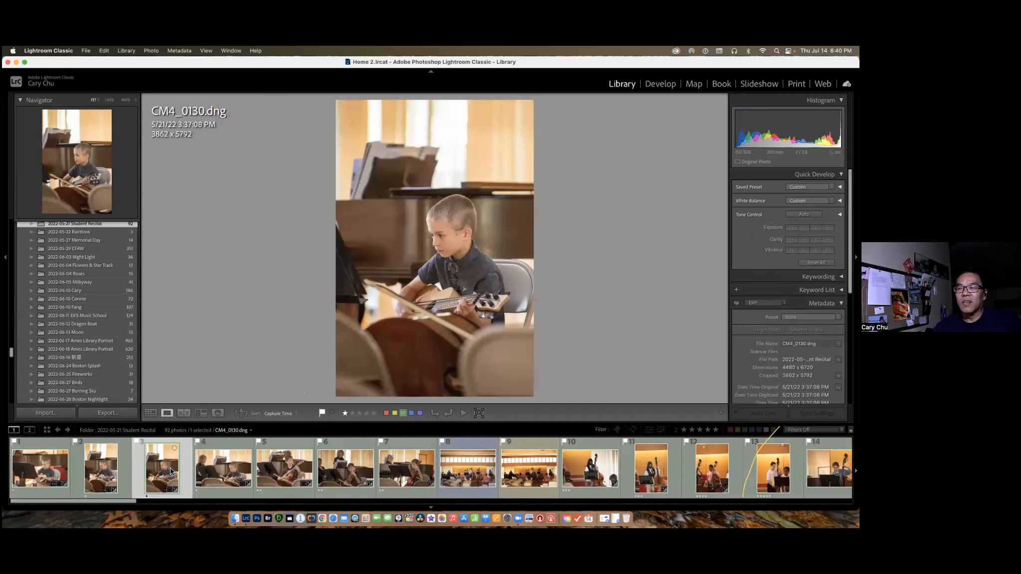
{"action": "left_click", "coordinate": [205, 473]}
{"action": "left_click", "coordinate": [164, 472]}
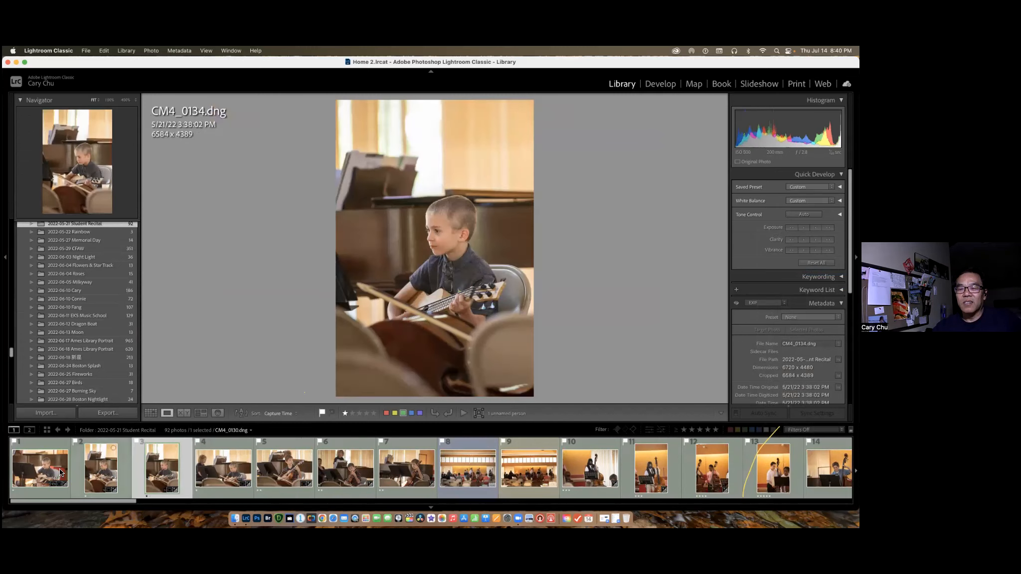
{"action": "left_click", "coordinate": [50, 472]}
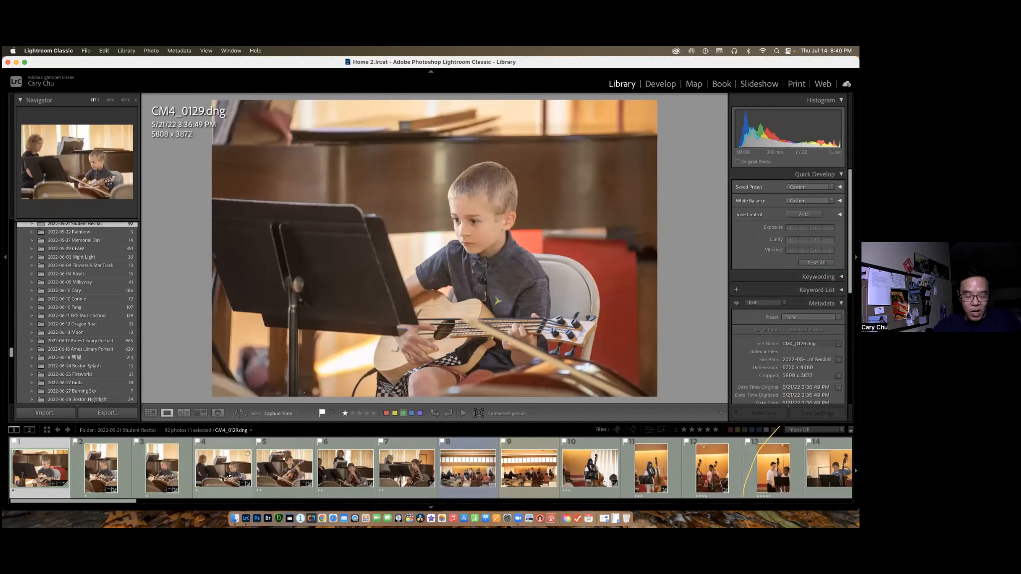
Select the first four recital photos, open them in Develop, and reset them all with Auto Sync enabled.
{"action": "left_click", "coordinate": [227, 473], "text": "shift"}
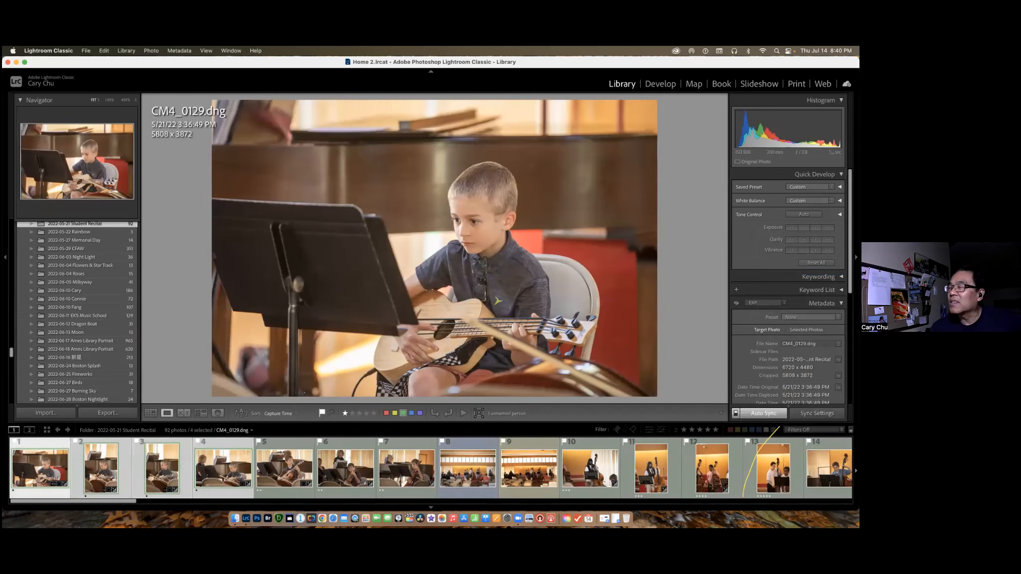
{"action": "left_click", "coordinate": [662, 83]}
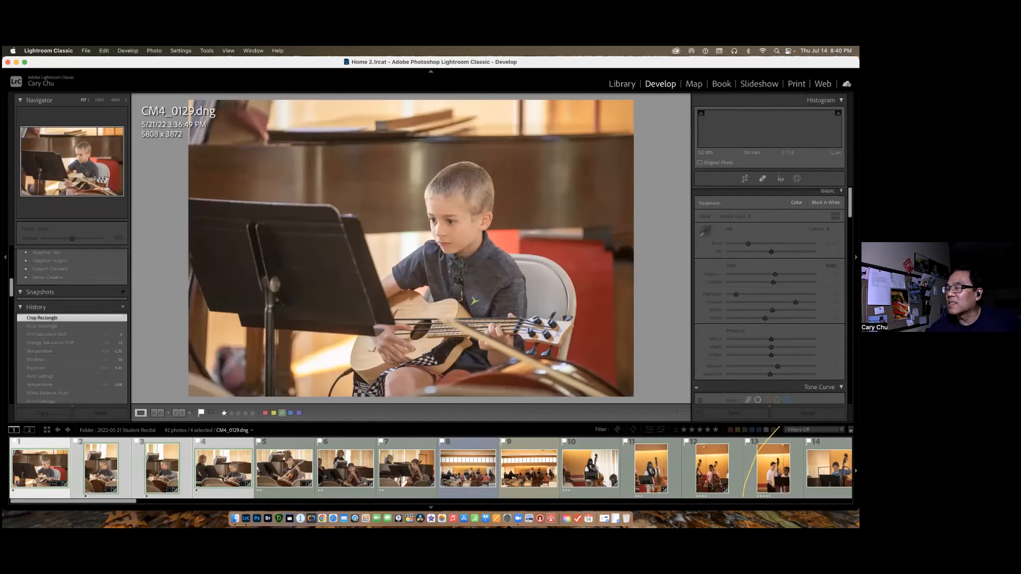
{"action": "left_click", "coordinate": [808, 414]}
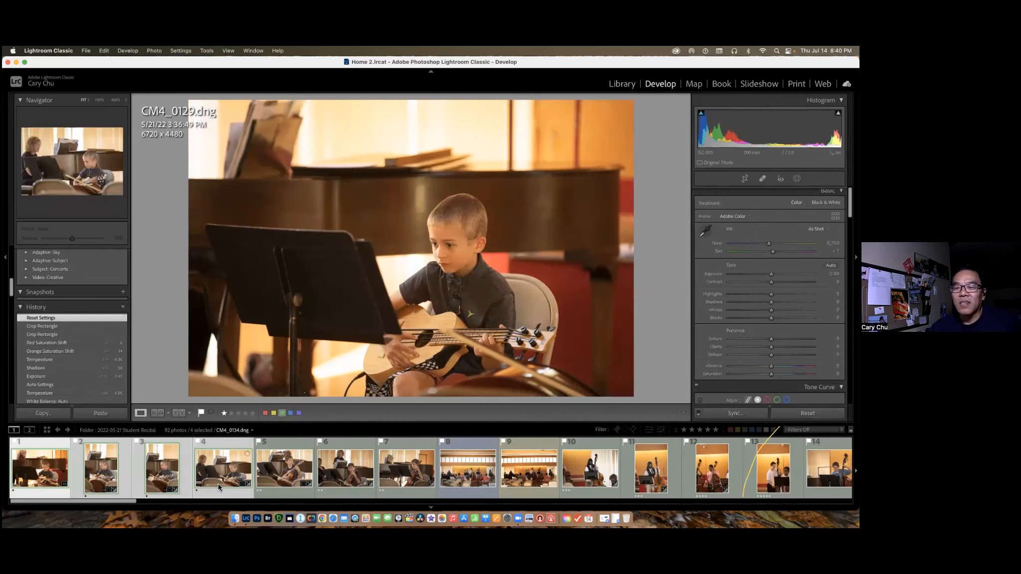
{"action": "left_click", "coordinate": [699, 413]}
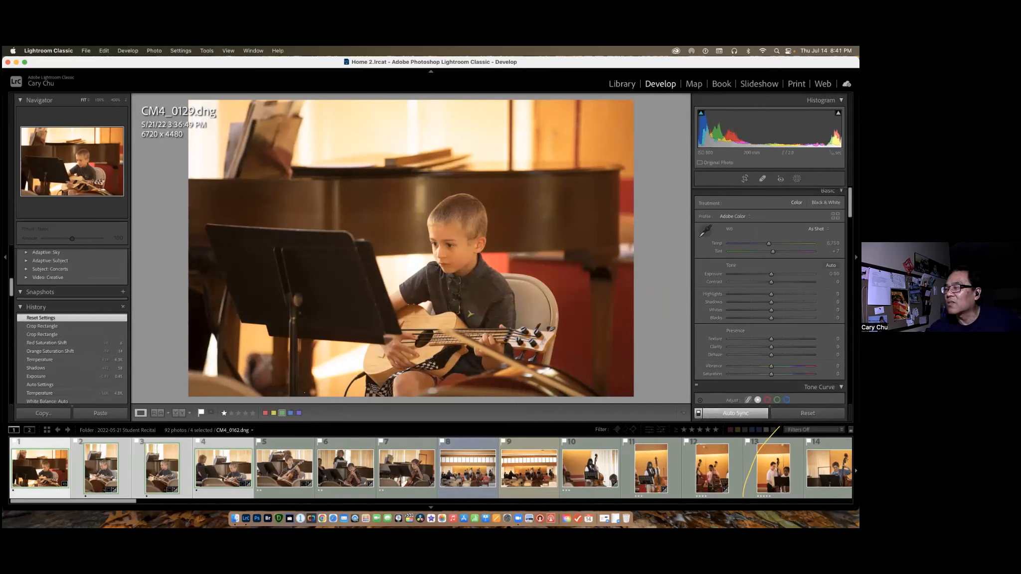
{"action": "left_click", "coordinate": [808, 413]}
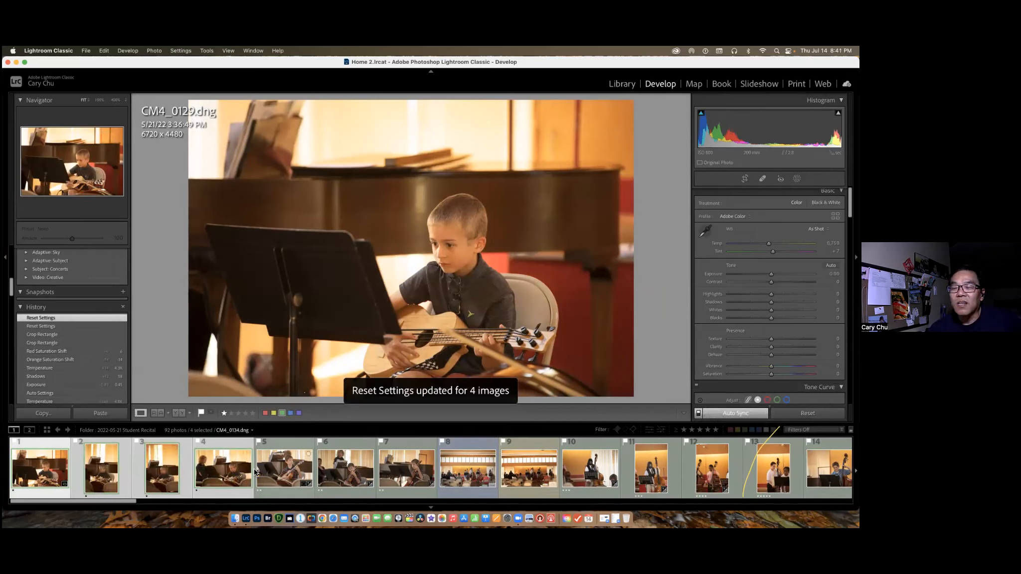
Check the reset photos one by one from CM4_0129.dng to CM4_0134.dng, going through the series twice.
{"action": "left_click", "coordinate": [58, 485]}
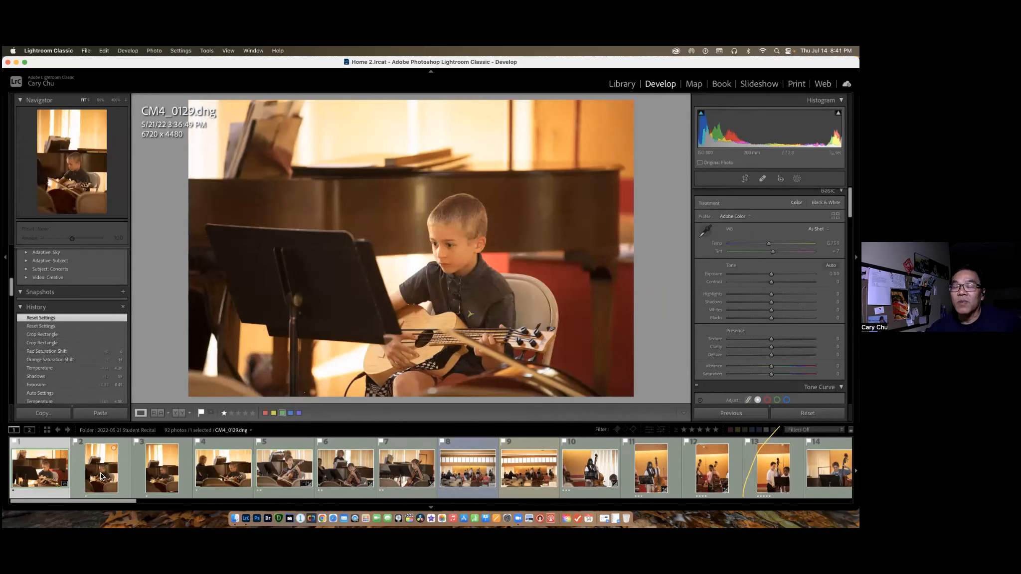
{"action": "left_click", "coordinate": [101, 476]}
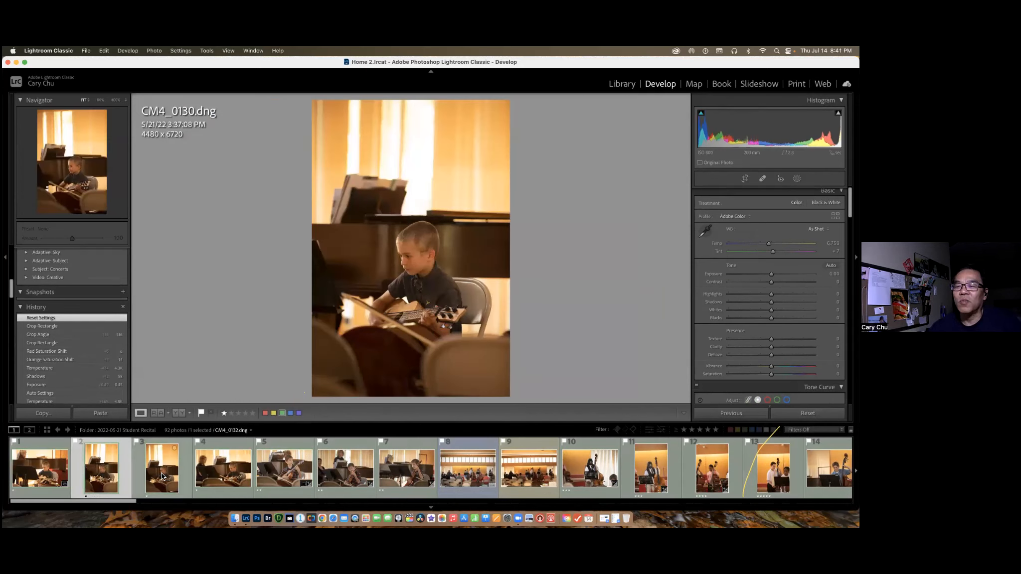
{"action": "left_click", "coordinate": [162, 477]}
{"action": "left_click", "coordinate": [232, 476]}
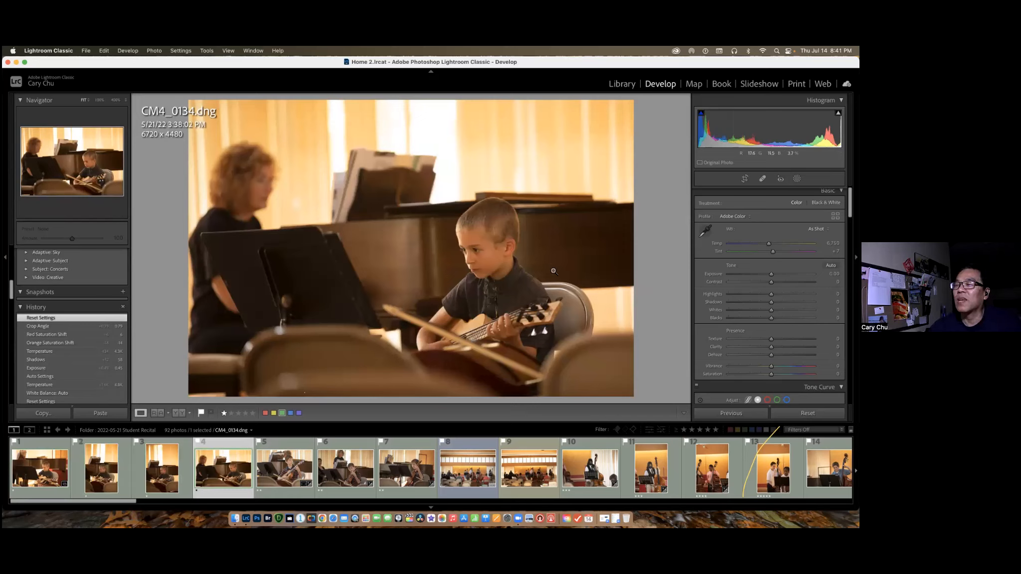
{"action": "left_click", "coordinate": [54, 473]}
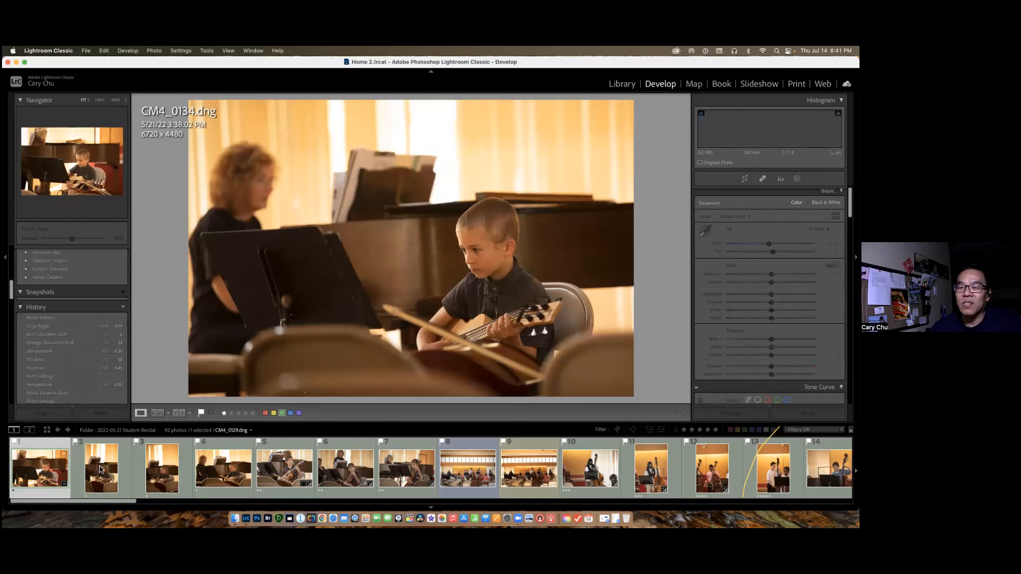
{"action": "left_click", "coordinate": [101, 471]}
{"action": "left_click", "coordinate": [165, 472]}
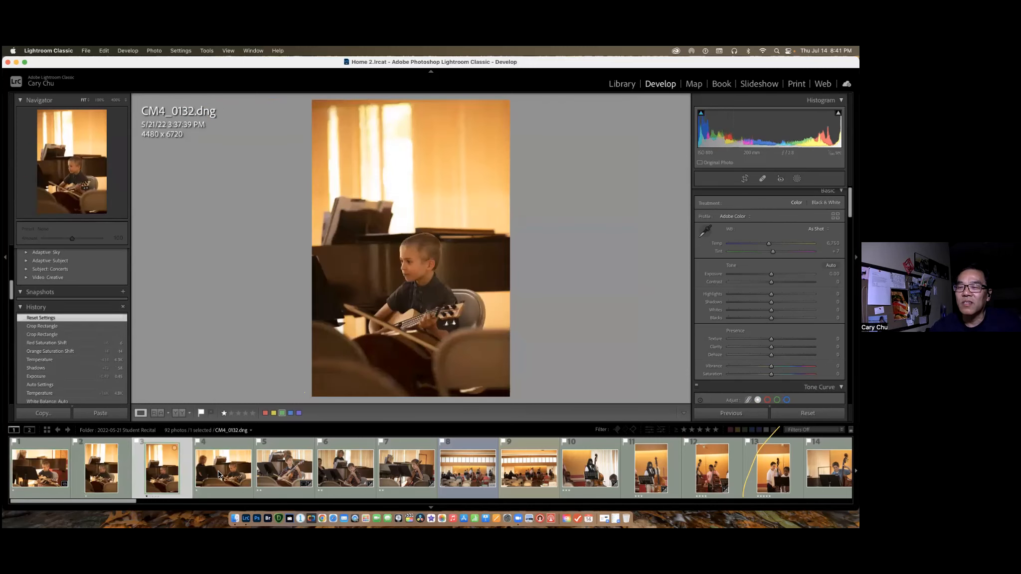
{"action": "left_click", "coordinate": [223, 468]}
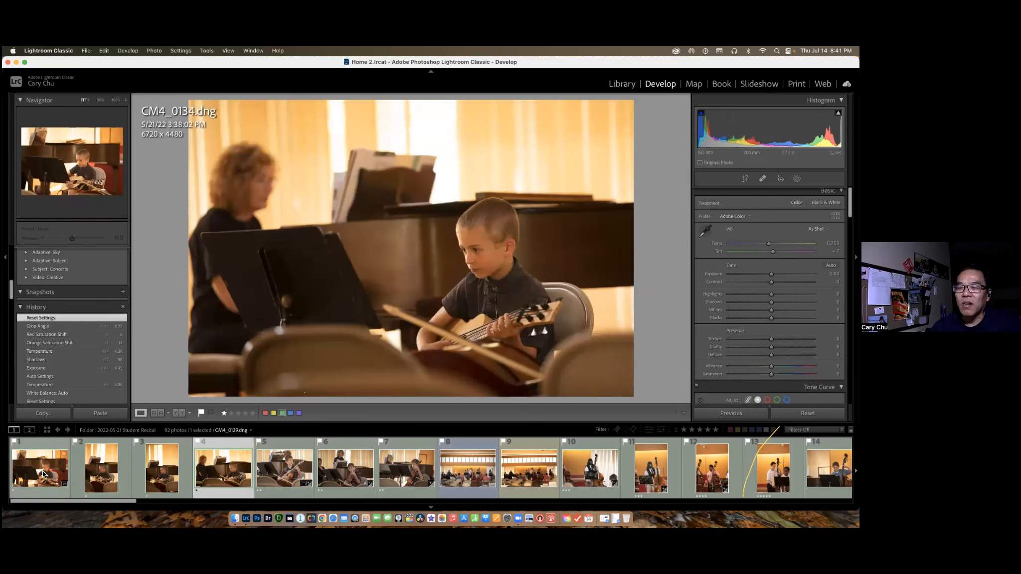
Reselect the first four photos, set their white balance to Auto, and warm the temperature to about 4,385.
{"action": "left_click", "coordinate": [55, 474]}
{"action": "left_click", "coordinate": [226, 472], "text": "shift"}
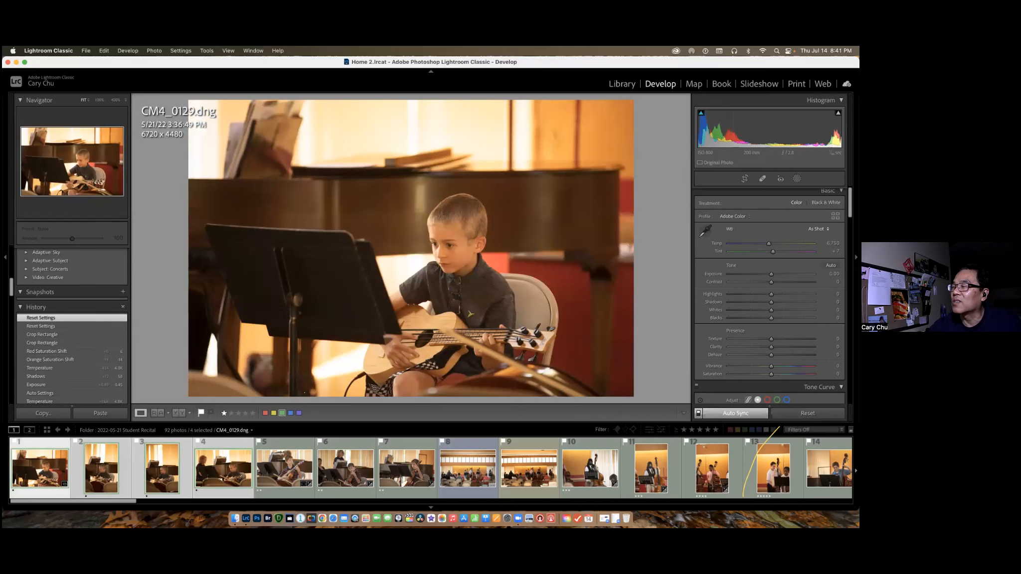
{"action": "left_click", "coordinate": [818, 229]}
{"action": "left_click", "coordinate": [811, 238]}
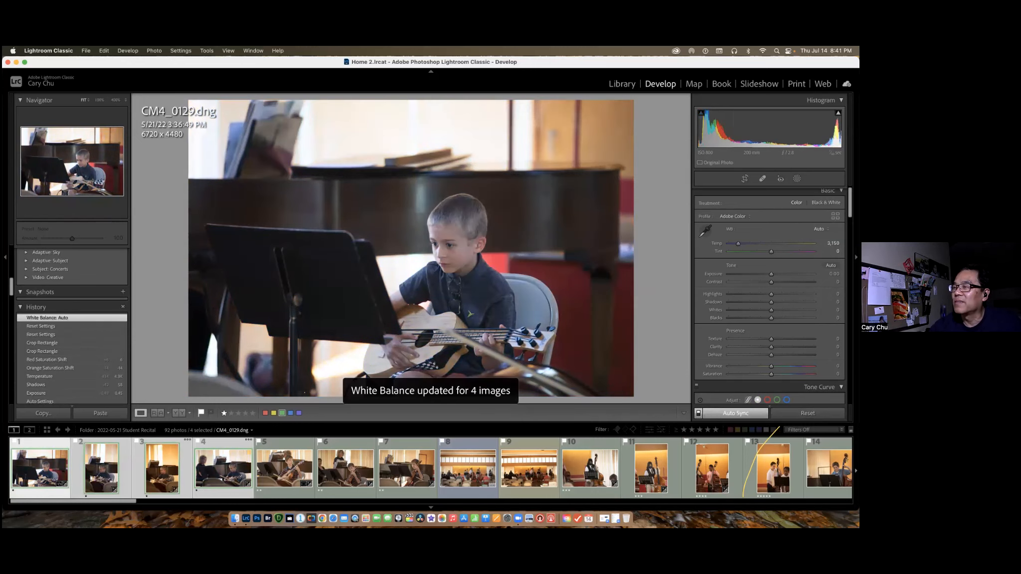
{"action": "left_click_drag", "start_coordinate": [739, 244], "coordinate": [749, 244]}
Set the orange saturation to -10 and the red saturation to +8 for the four selected photos.
{"action": "scroll", "coordinate": [770, 300], "scroll_direction": "down", "scroll_amount": 5}
{"action": "scroll", "coordinate": [830, 251], "scroll_direction": "down", "scroll_amount": 5}
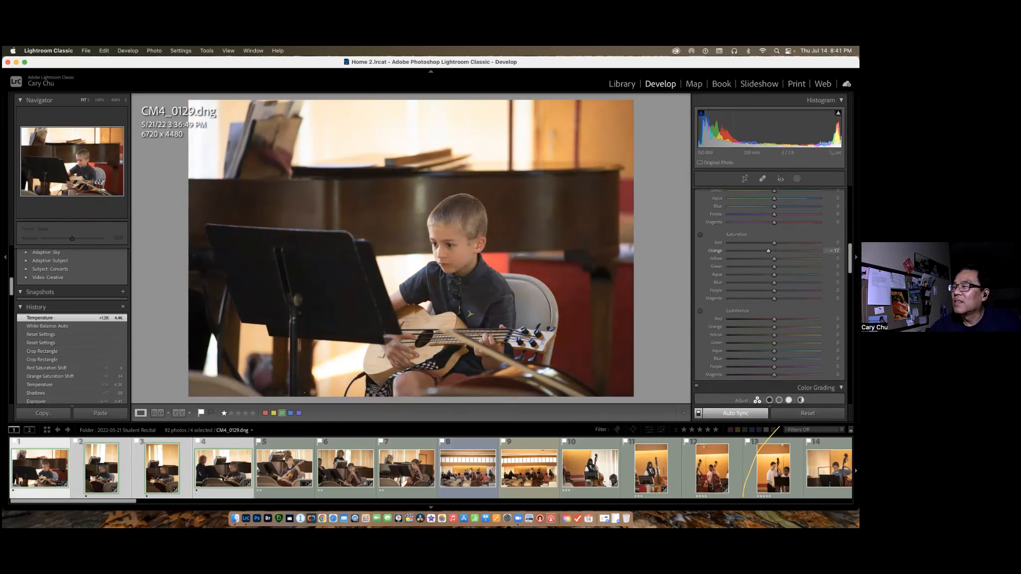
{"action": "left_click_drag", "start_coordinate": [774, 243], "coordinate": [778, 243]}
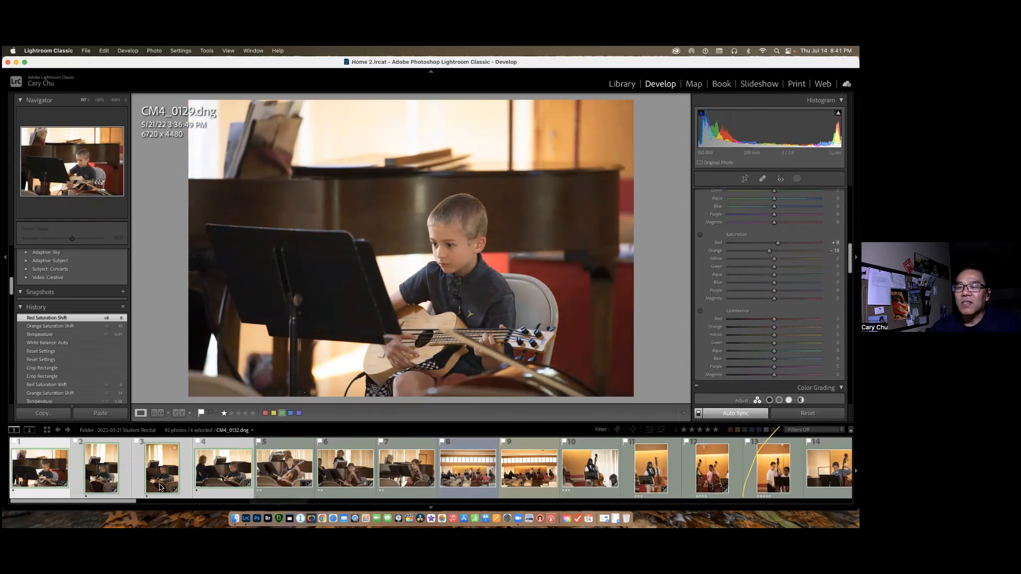
Check the synced color changes on the other selected photos and compare them with CM4_0135.dng.
{"action": "left_click", "coordinate": [115, 486]}
{"action": "left_click", "coordinate": [156, 480]}
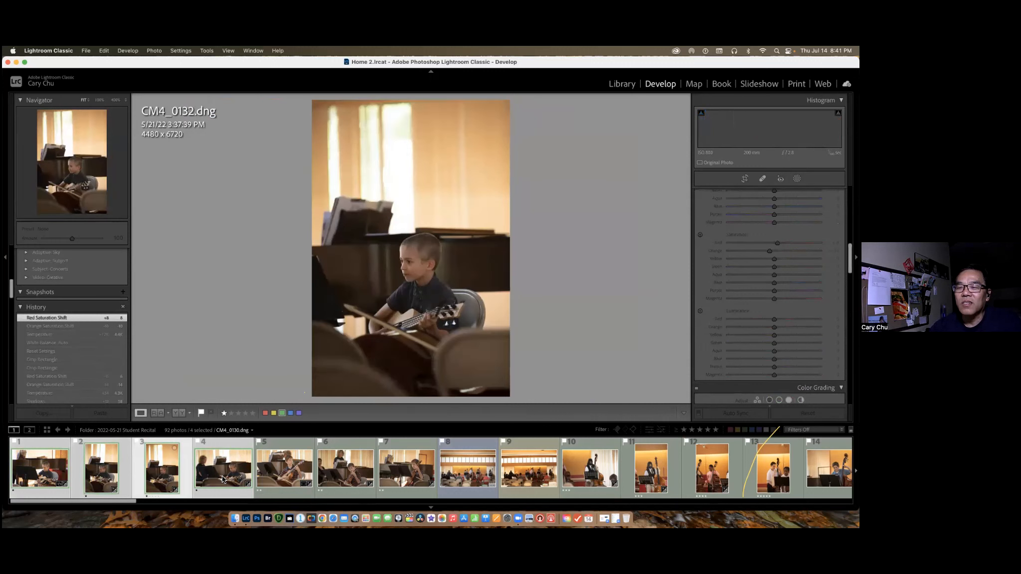
{"action": "left_click", "coordinate": [223, 479]}
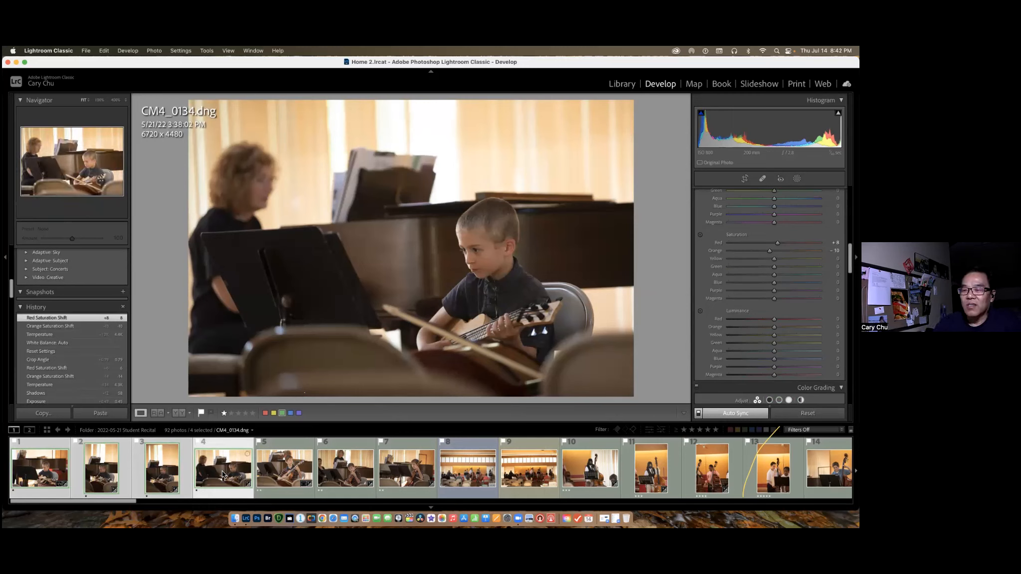
{"action": "left_click", "coordinate": [288, 474]}
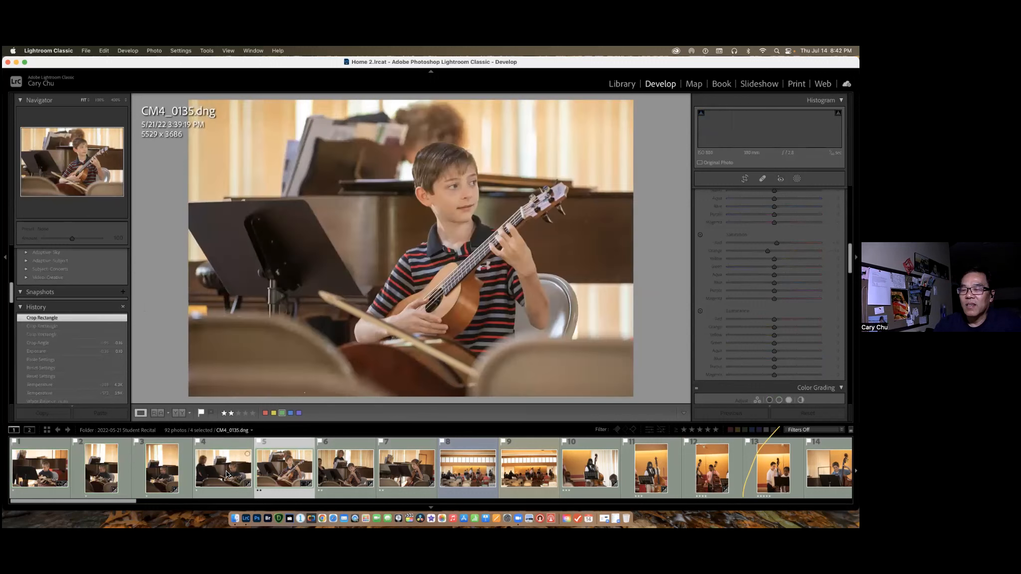
Apply the develop settings of CM4_0134.dng to the double bass photo CM4_0156.dng using Previous.
{"action": "left_click", "coordinate": [229, 475]}
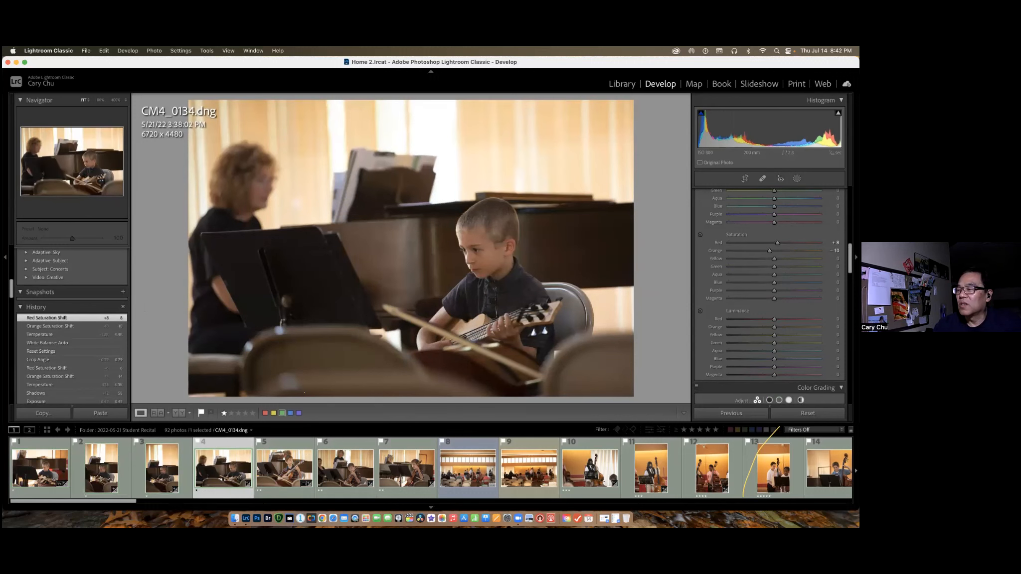
{"action": "left_click", "coordinate": [655, 472]}
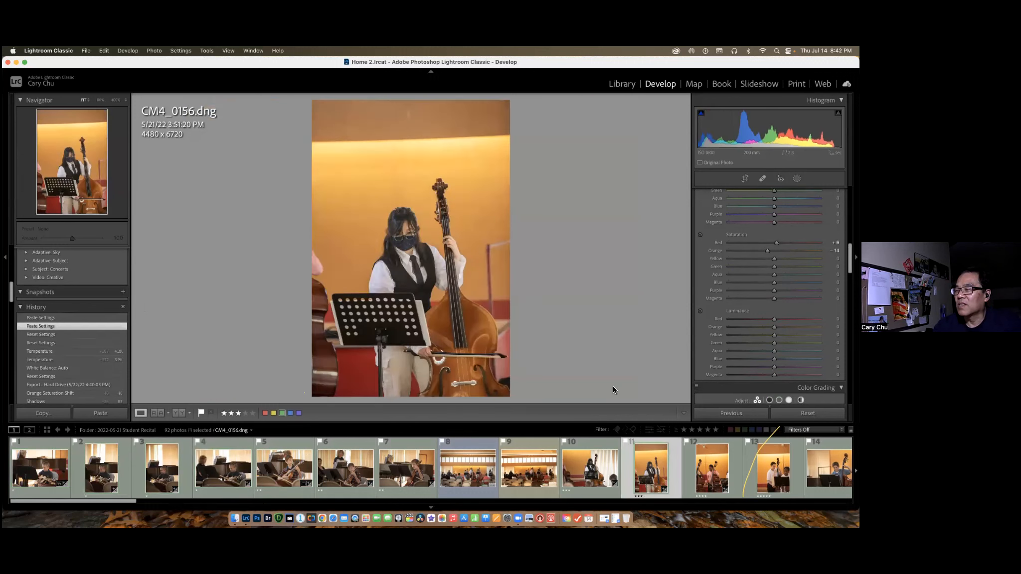
{"action": "left_click", "coordinate": [731, 413]}
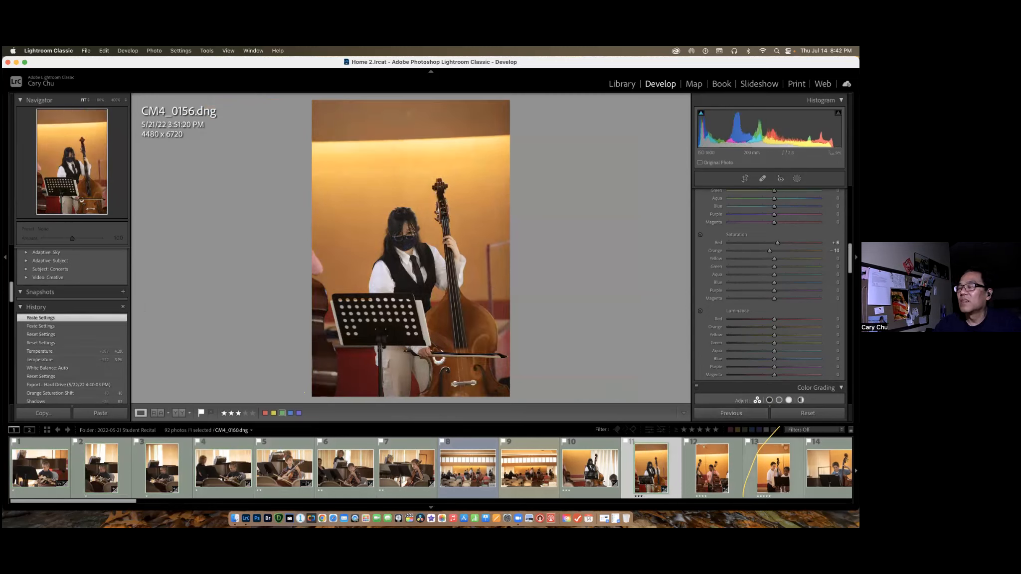
Apply the previous photo's develop settings to CM4_0167.dng, the boy with the guitar against the red wall.
{"action": "scroll", "coordinate": [547, 475], "scroll_direction": "down", "scroll_amount": 6}
{"action": "left_click", "coordinate": [547, 476]}
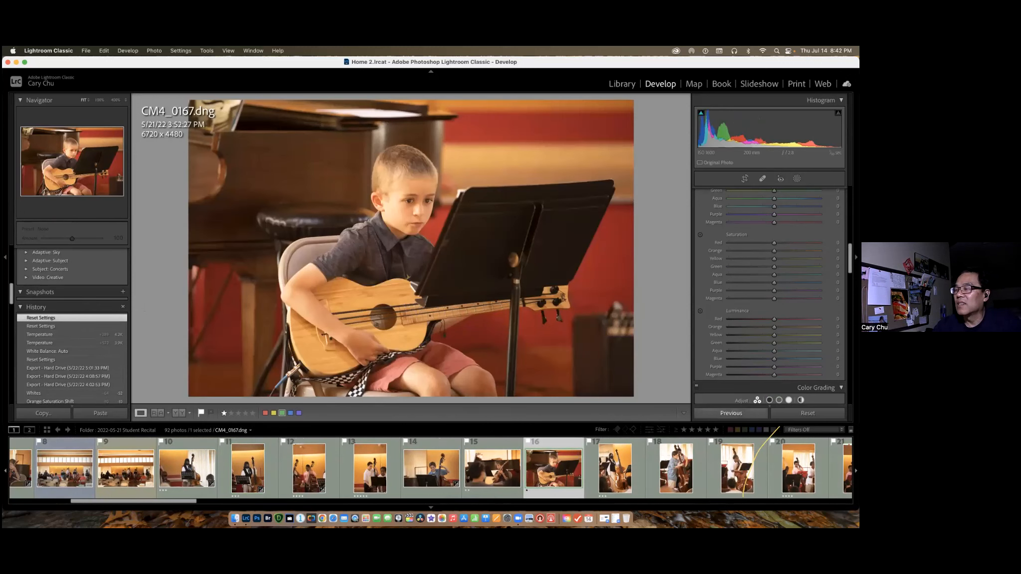
{"action": "left_click", "coordinate": [731, 413]}
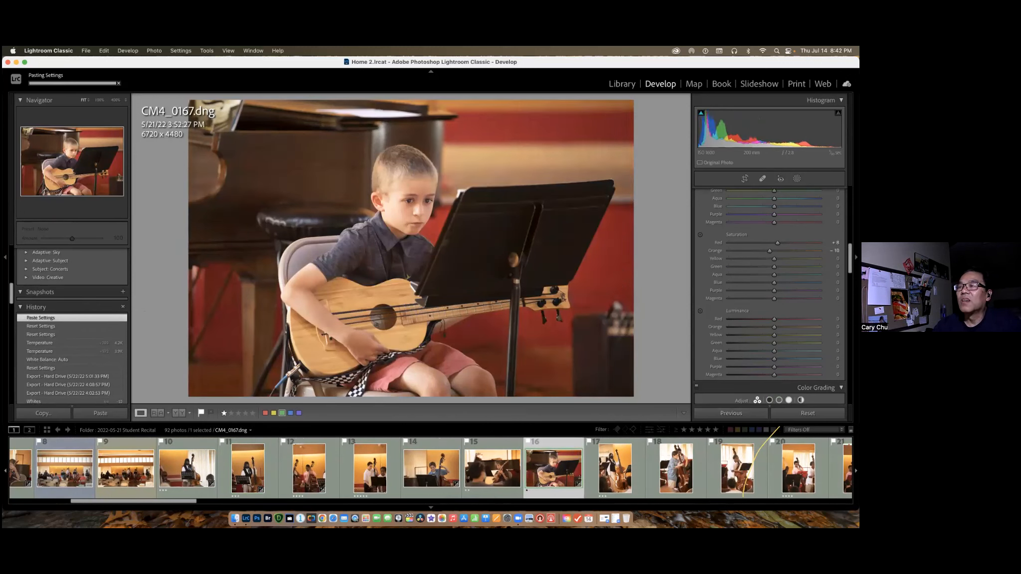
Compare the before and after versions of CM4_0167.dng.
{"action": "key", "text": "backslash"}
{"action": "key", "text": "backslash"}
{"action": "key", "text": "backslash"}
{"action": "key", "text": "backslash"}
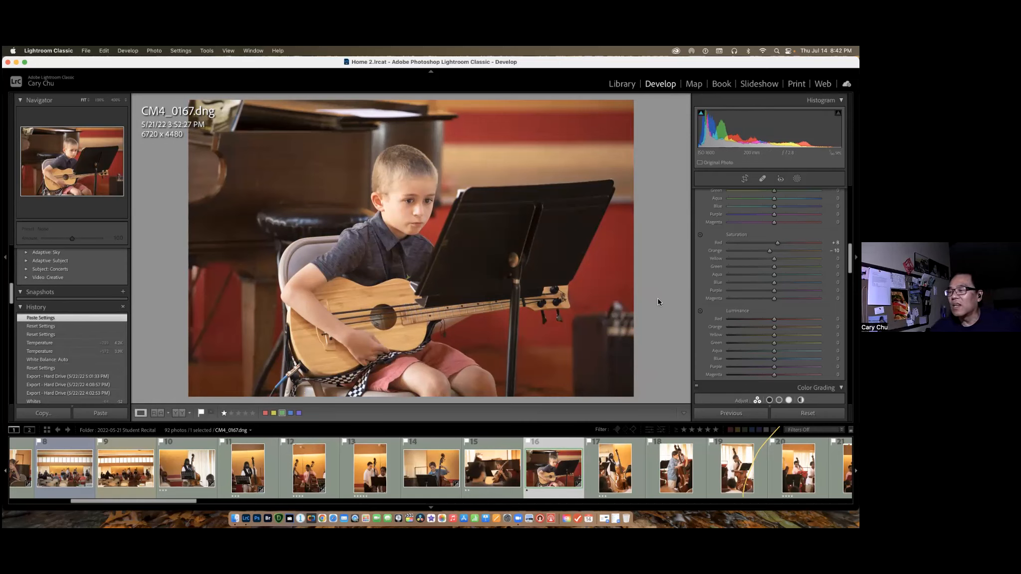
View the unedited double bass photo CM4_0173.dng and the photos that follow it.
{"action": "left_click", "coordinate": [681, 477]}
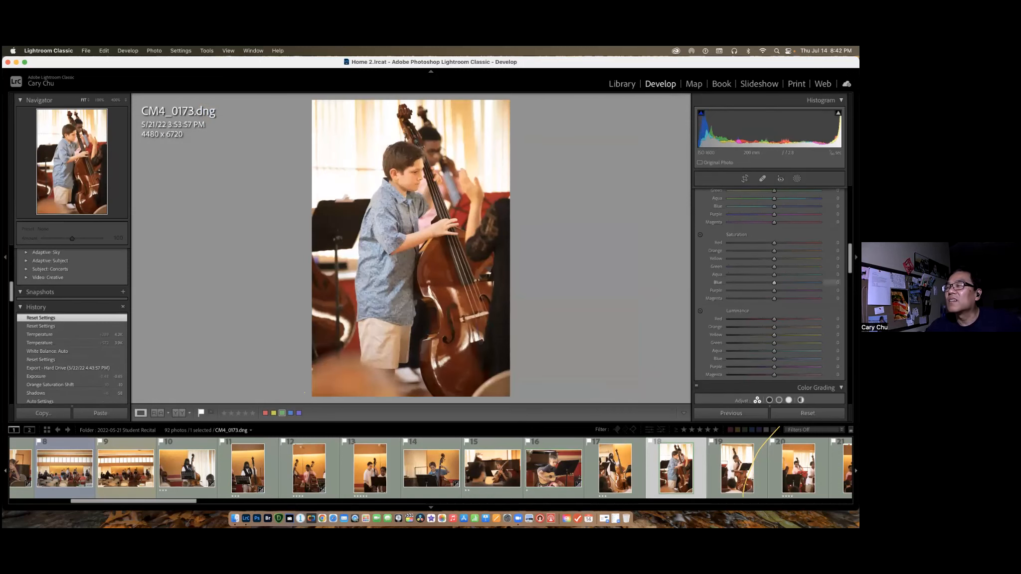
{"action": "scroll", "coordinate": [743, 468], "scroll_direction": "right", "scroll_amount": 2}
{"action": "scroll", "coordinate": [793, 448], "scroll_direction": "right", "scroll_amount": 1}
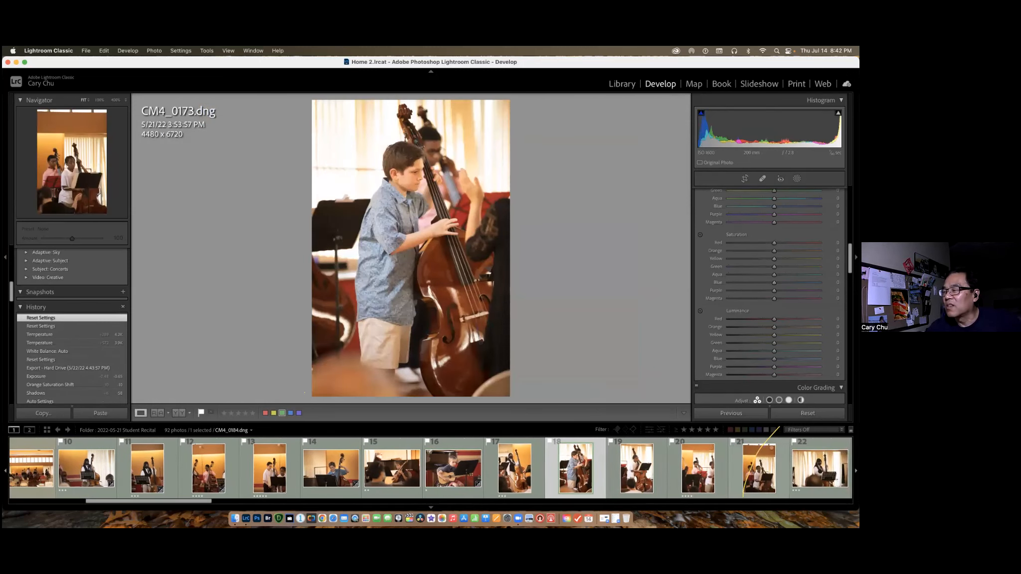
Return to CM4_0167.dng and apply Auto tone adjustments.
{"action": "left_click", "coordinate": [459, 474]}
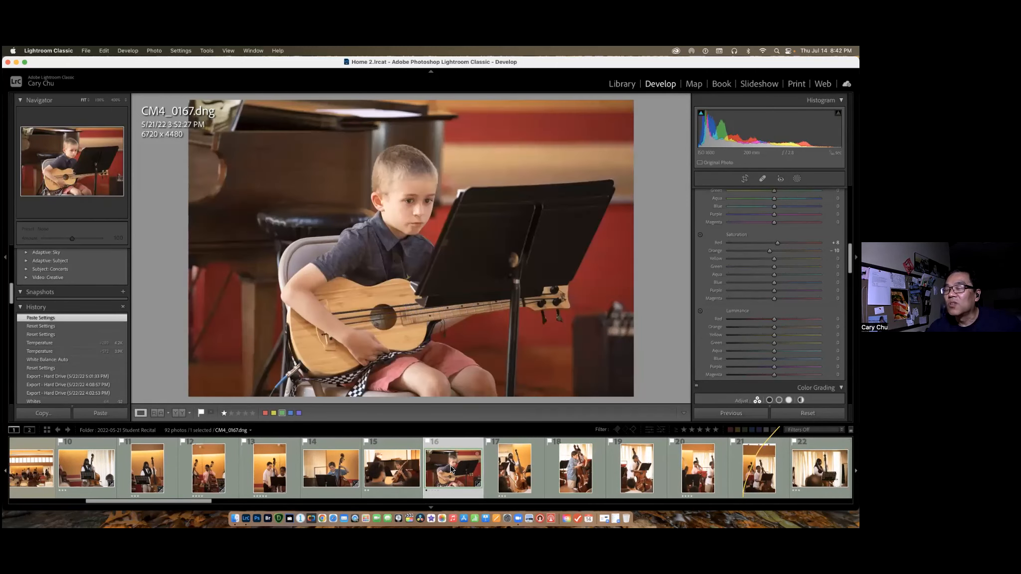
{"action": "scroll", "coordinate": [770, 296], "scroll_direction": "up", "scroll_amount": 10}
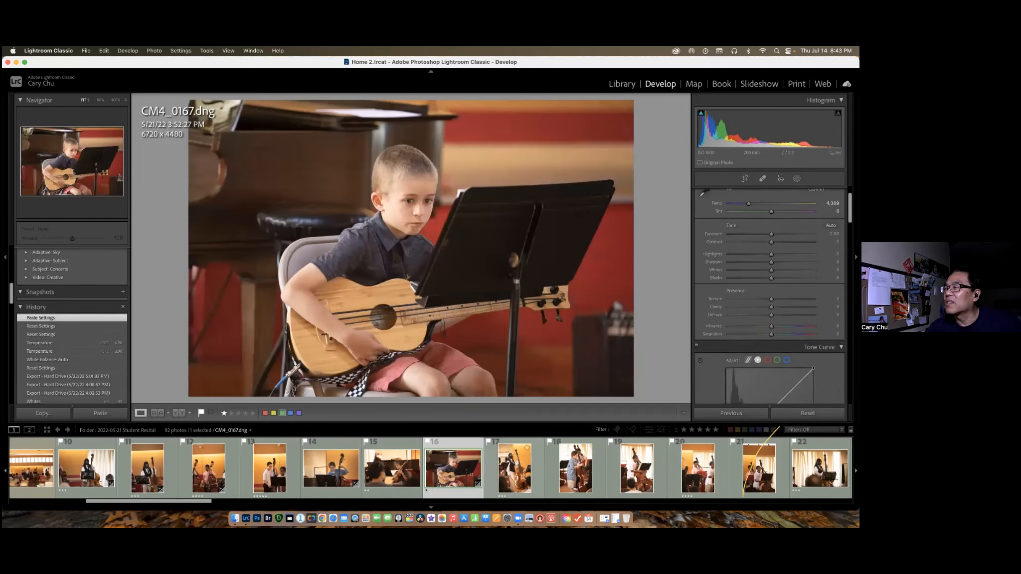
{"action": "left_click", "coordinate": [831, 224]}
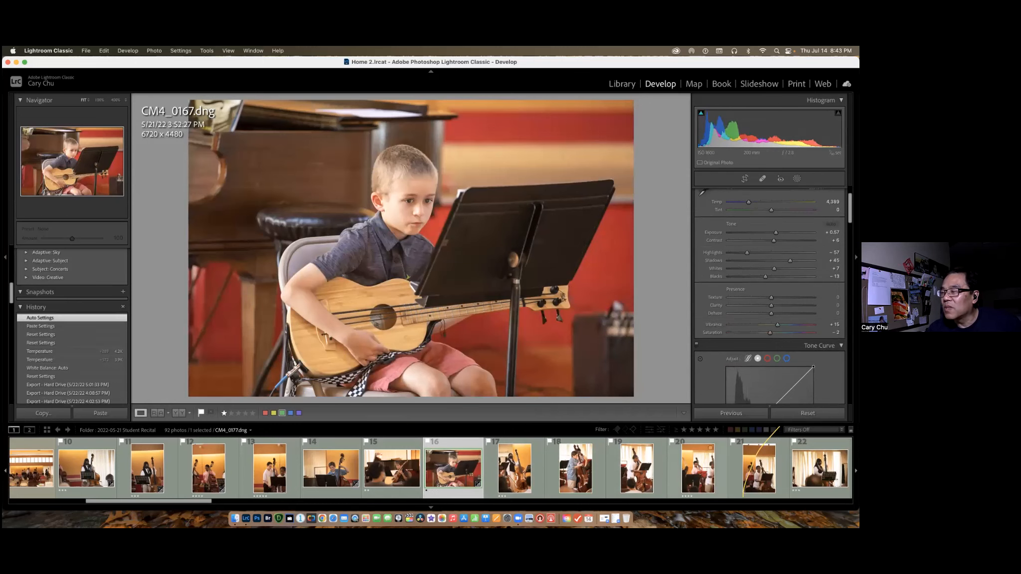
{"action": "scroll", "coordinate": [619, 476], "scroll_direction": "down", "scroll_amount": 3}
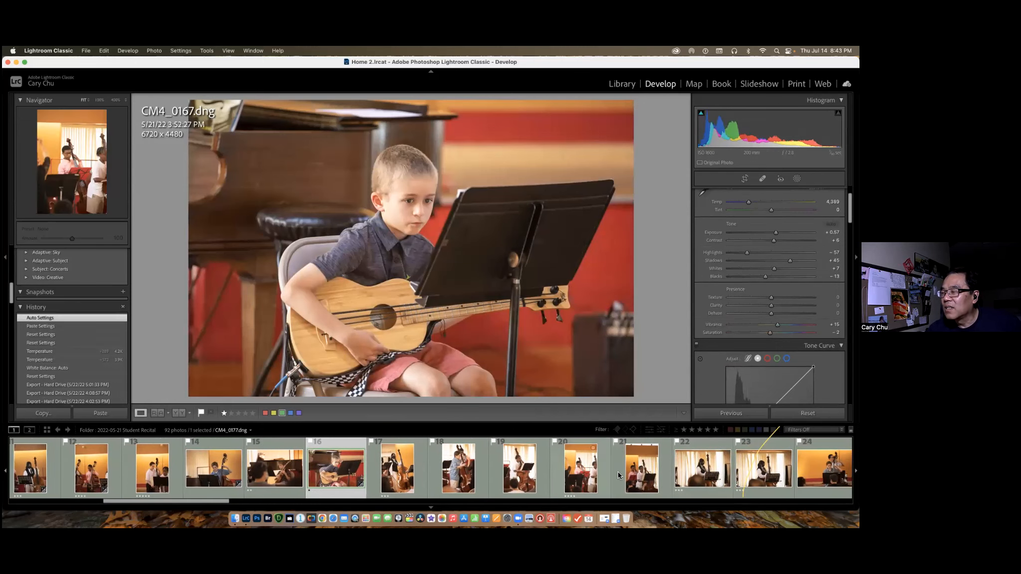
Select CM4_0167.dng as the source together with the double bass photo CM4_0193.dng, and turn off Auto Sync.
{"action": "left_click", "coordinate": [824, 468]}
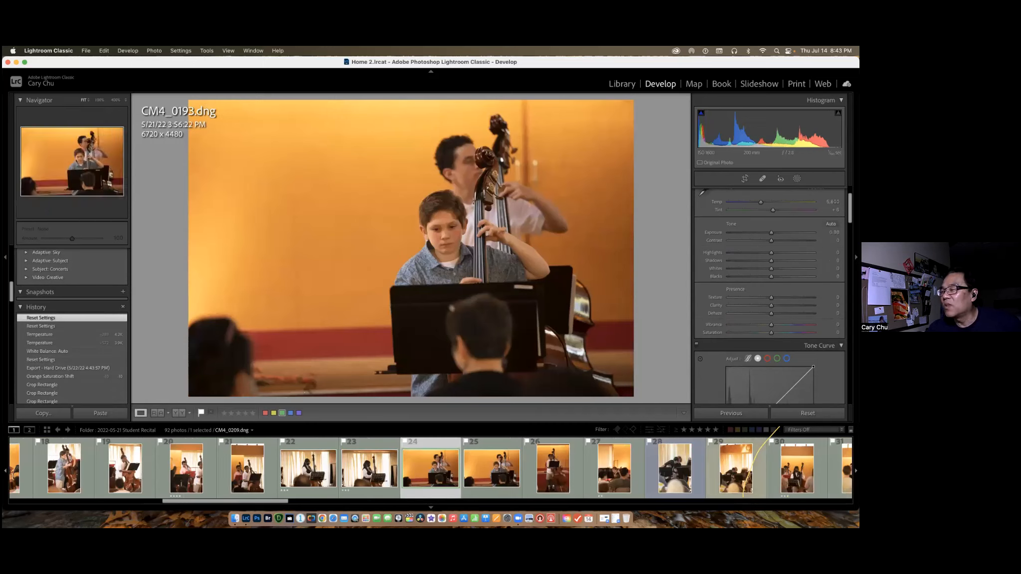
{"action": "scroll", "coordinate": [104, 473], "scroll_direction": "up", "scroll_amount": 5}
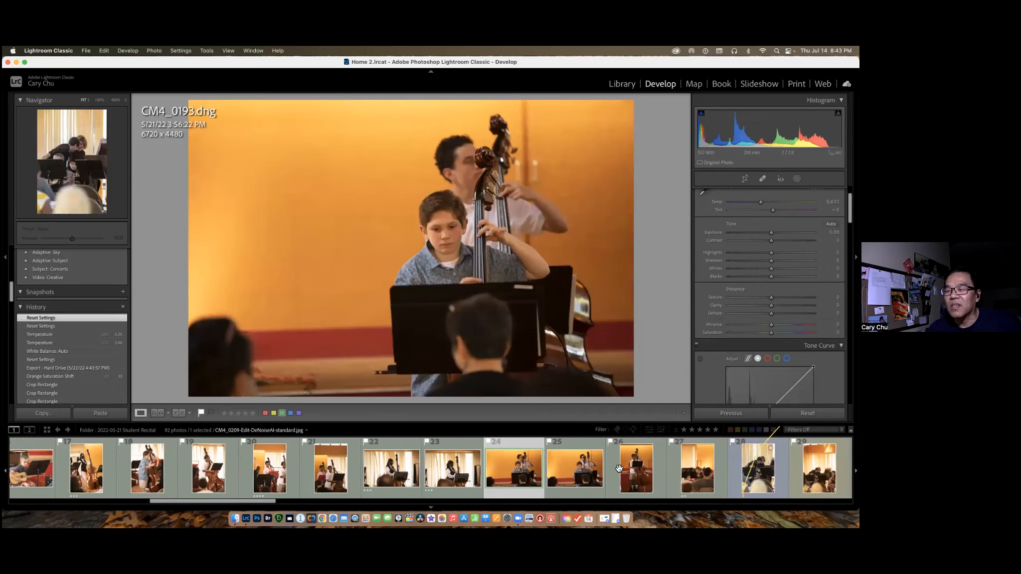
{"action": "scroll", "coordinate": [105, 473], "scroll_direction": "up", "scroll_amount": 1}
{"action": "left_click", "coordinate": [146, 480]}
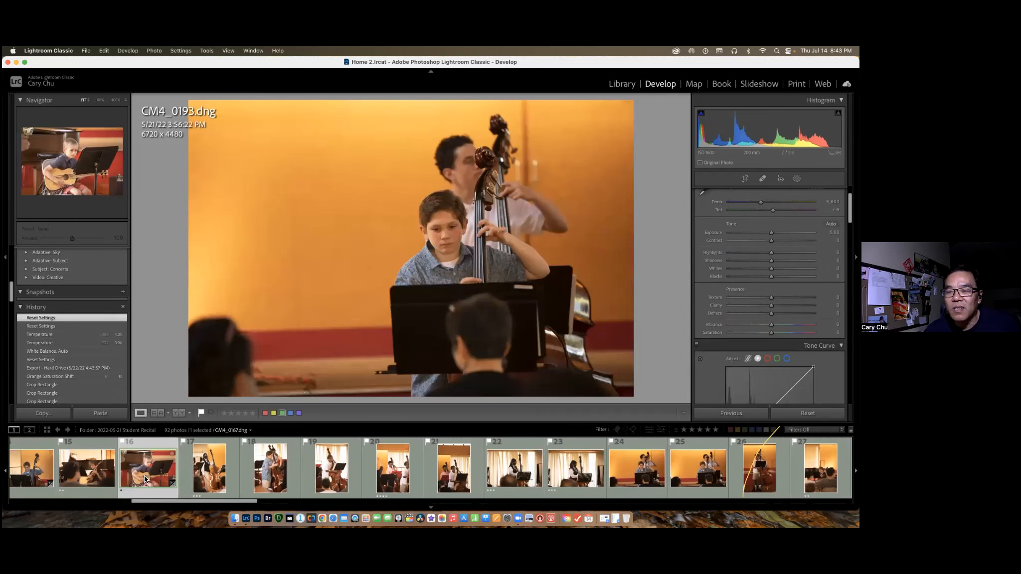
{"action": "left_click", "coordinate": [641, 472], "text": "super"}
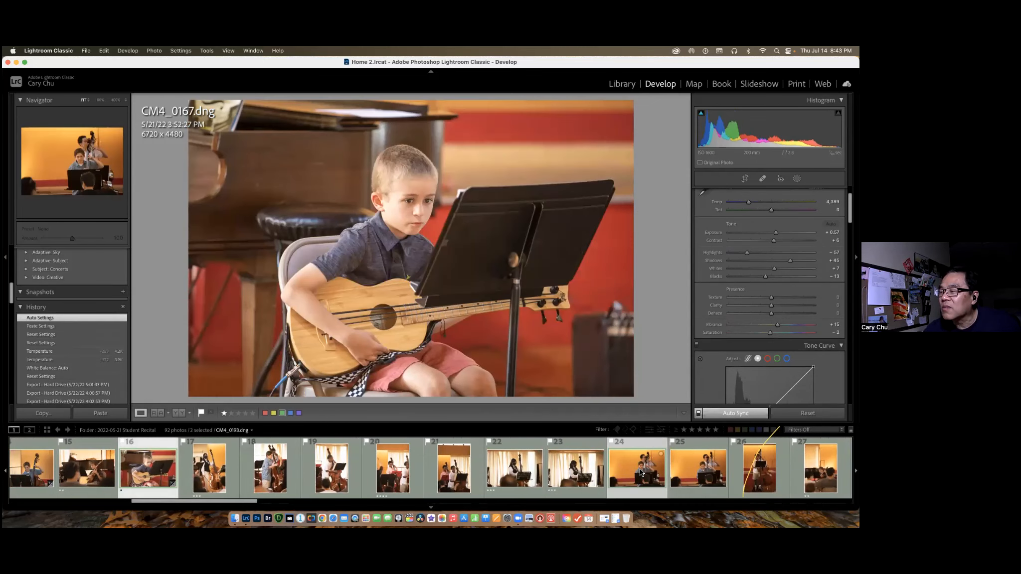
{"action": "left_click", "coordinate": [699, 414]}
{"action": "left_click", "coordinate": [699, 413]}
{"action": "left_click", "coordinate": [699, 414]}
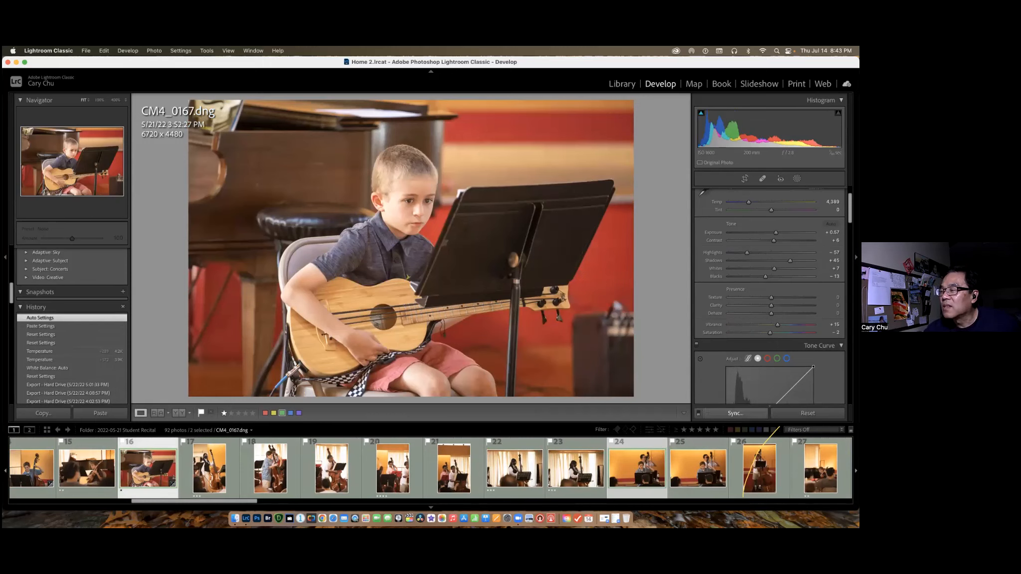
Synchronize only the White Balance setting from CM4_0167.dng to CM4_0193.dng.
{"action": "left_click", "coordinate": [735, 413]}
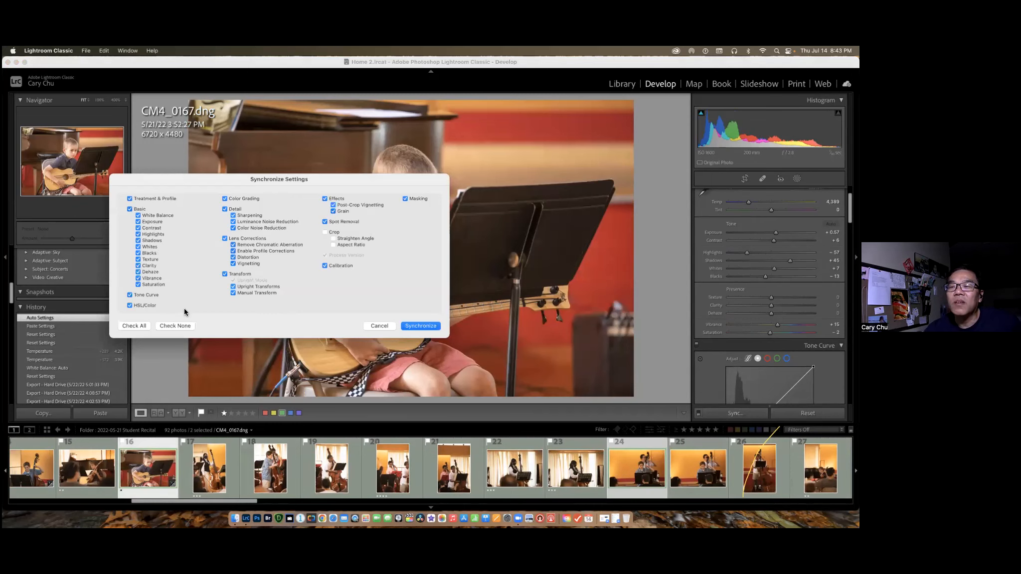
{"action": "left_click", "coordinate": [178, 326]}
{"action": "left_click", "coordinate": [130, 209]}
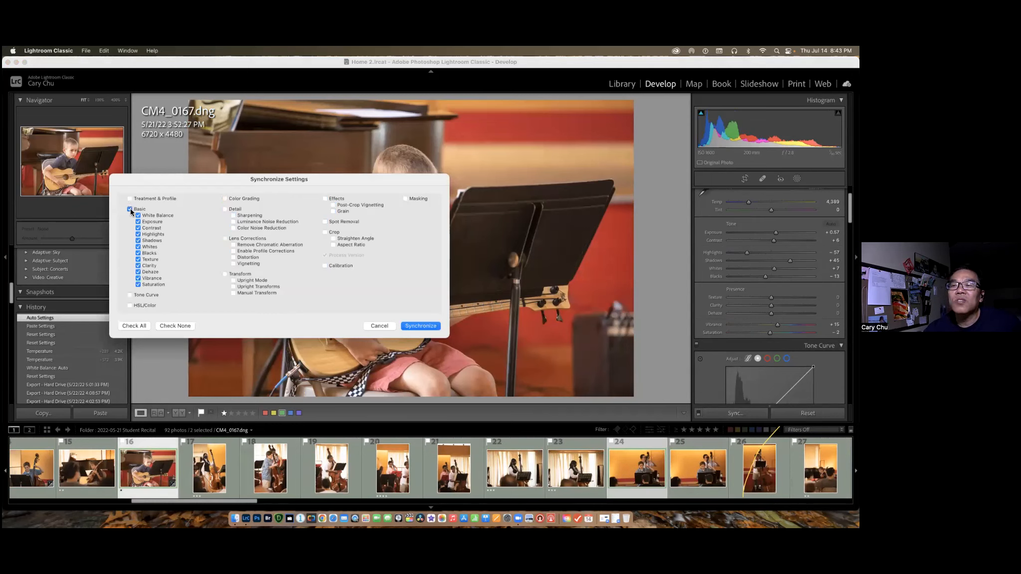
{"action": "left_click", "coordinate": [129, 209]}
{"action": "left_click", "coordinate": [138, 215]}
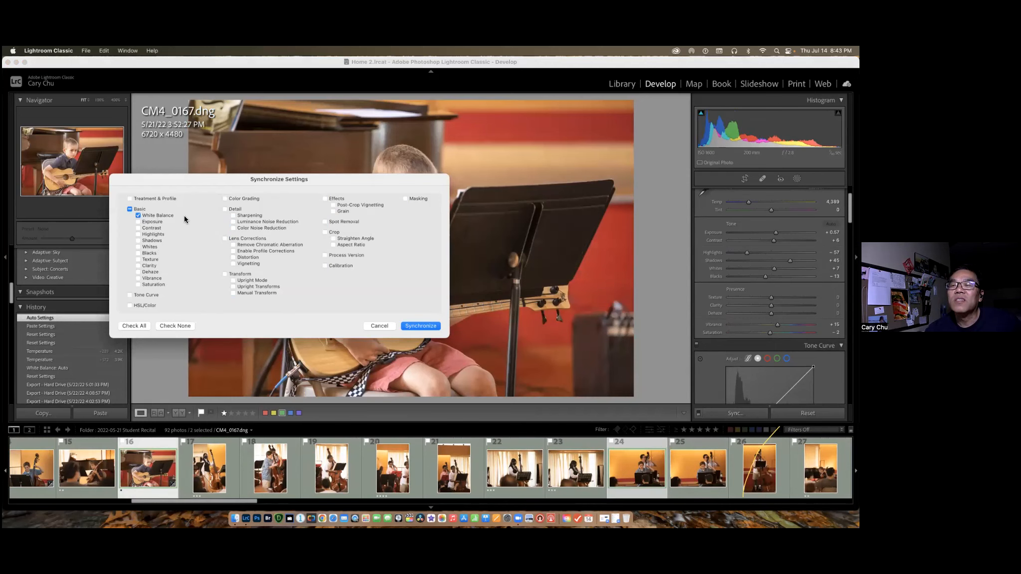
{"action": "left_click", "coordinate": [421, 326]}
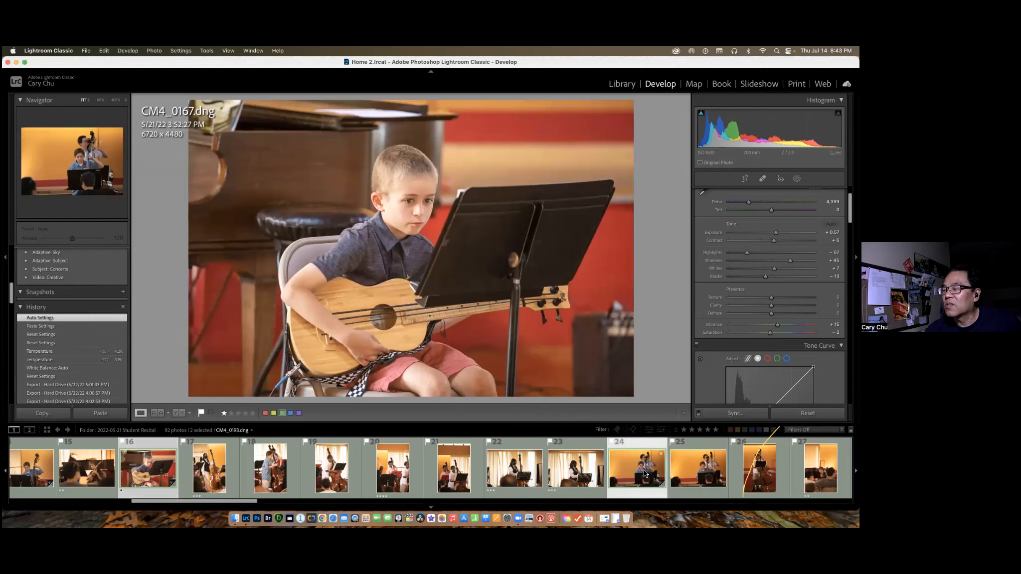
Compare the white balance of the double bass photo CM4_0193.dng with the guitar photo CM4_0167.dng.
{"action": "left_click", "coordinate": [644, 473]}
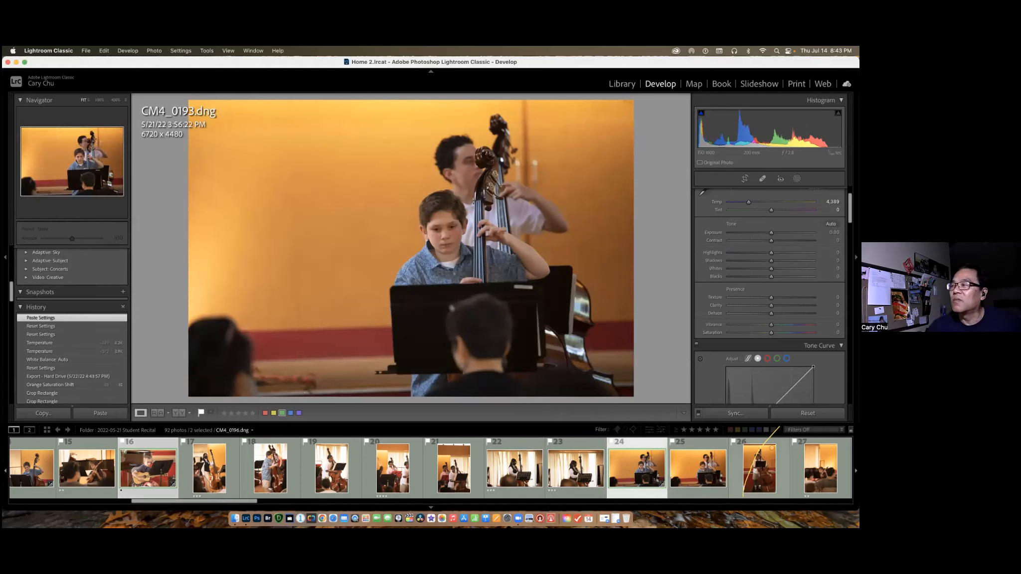
{"action": "left_click", "coordinate": [161, 482]}
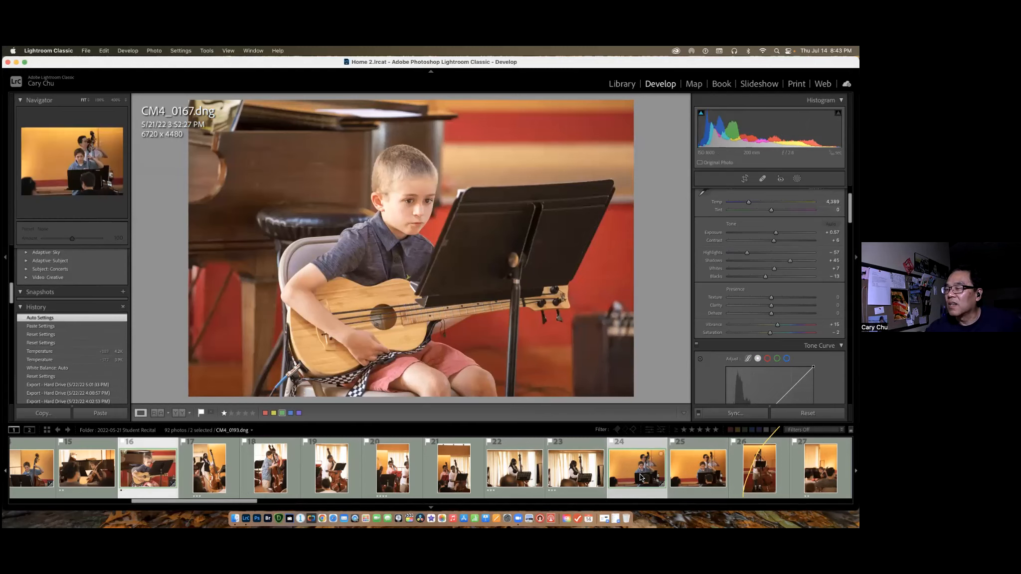
{"action": "left_click", "coordinate": [642, 478]}
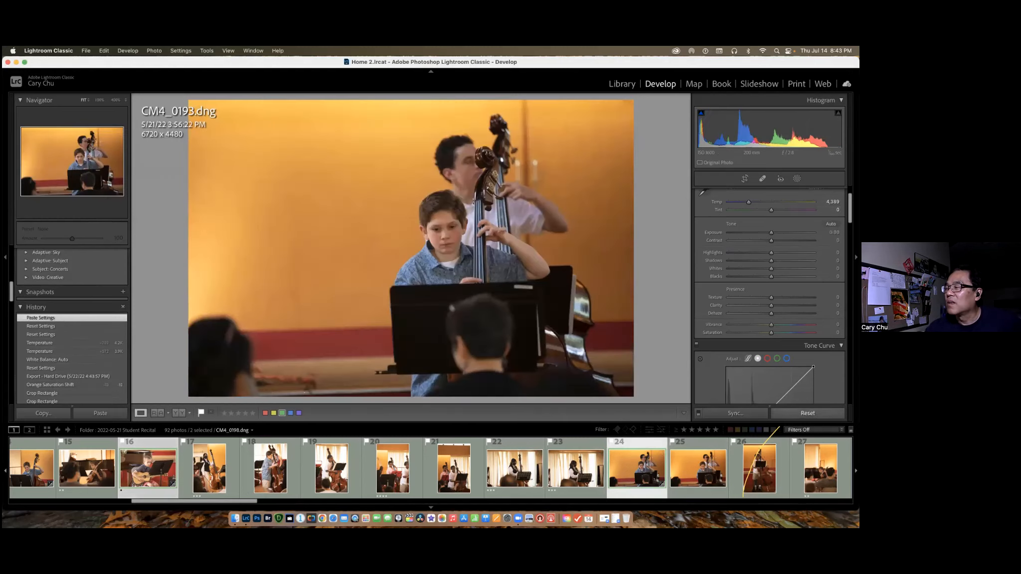
Reset the develop settings of CM4_0193.dng and bring the User Presets list into view.
{"action": "left_click", "coordinate": [808, 413]}
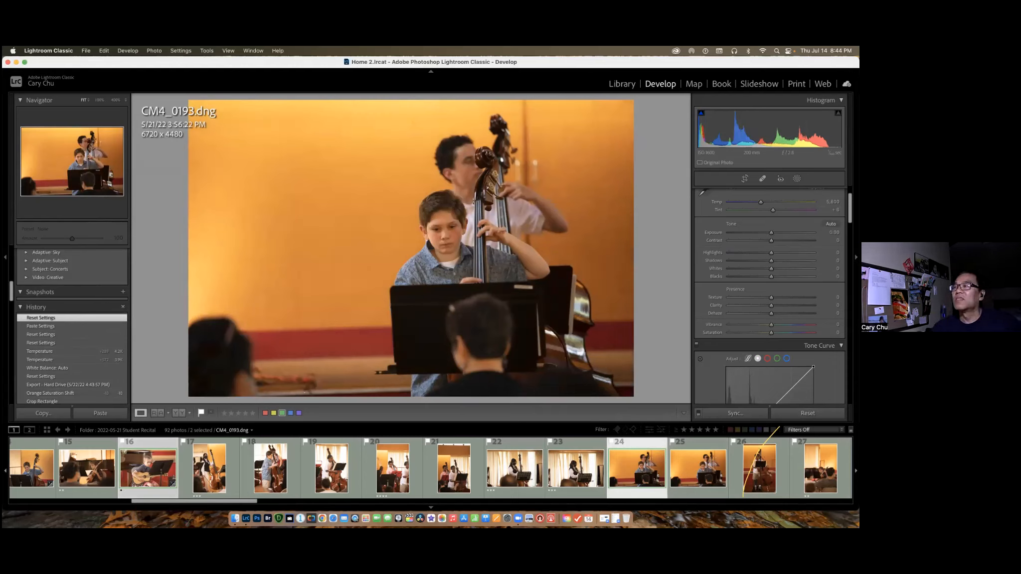
{"action": "scroll", "coordinate": [104, 267], "scroll_direction": "up", "scroll_amount": 4}
{"action": "scroll", "coordinate": [105, 267], "scroll_direction": "up", "scroll_amount": 8}
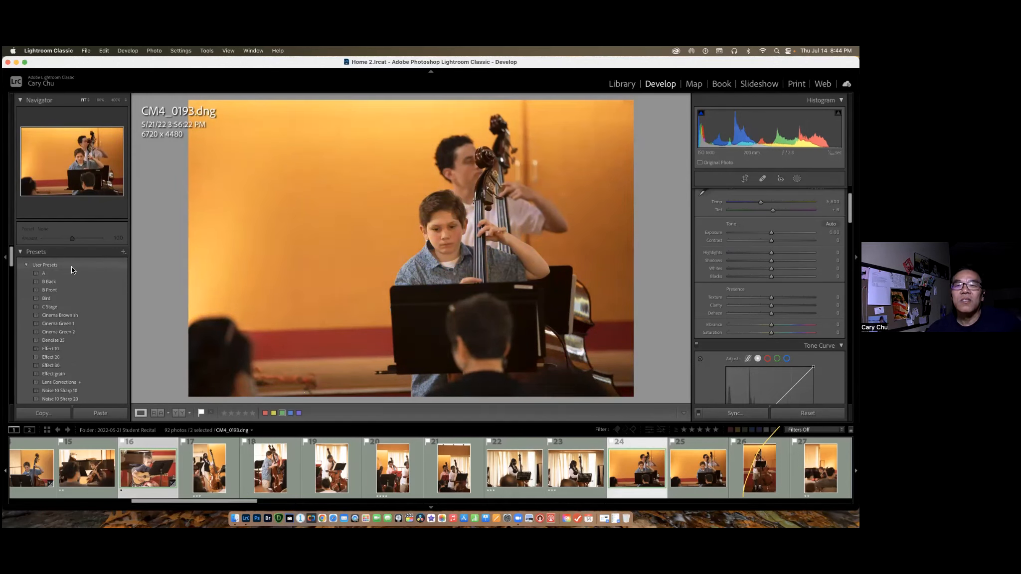